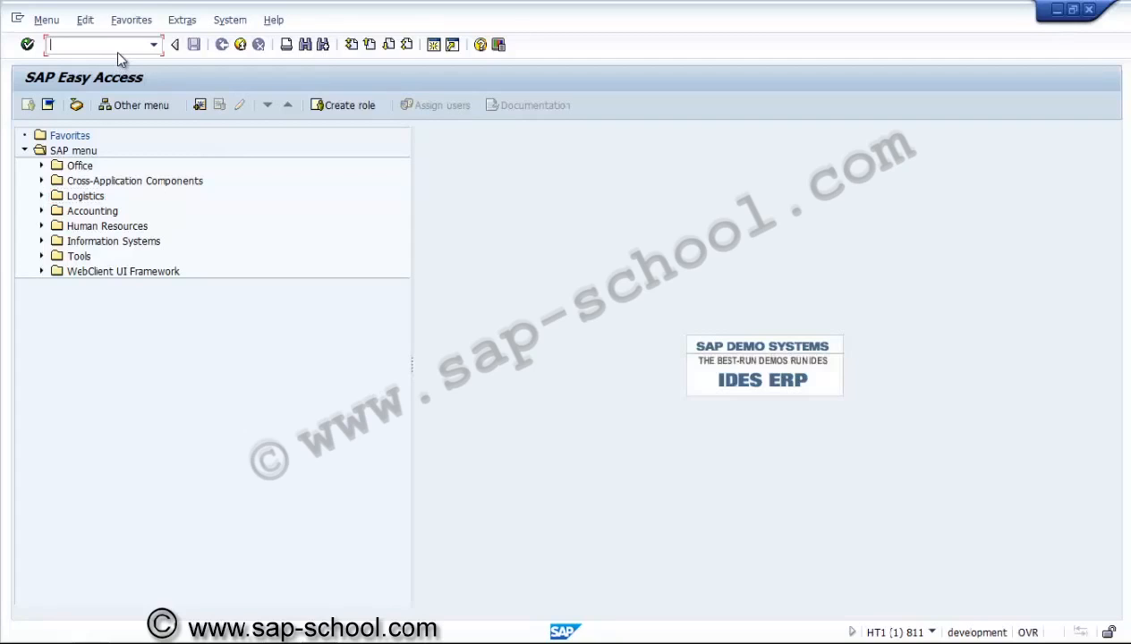
# Run transaction SPRO and open the SAP Reference IMG
pyautogui.write('spro')
pyautogui.press('Return')
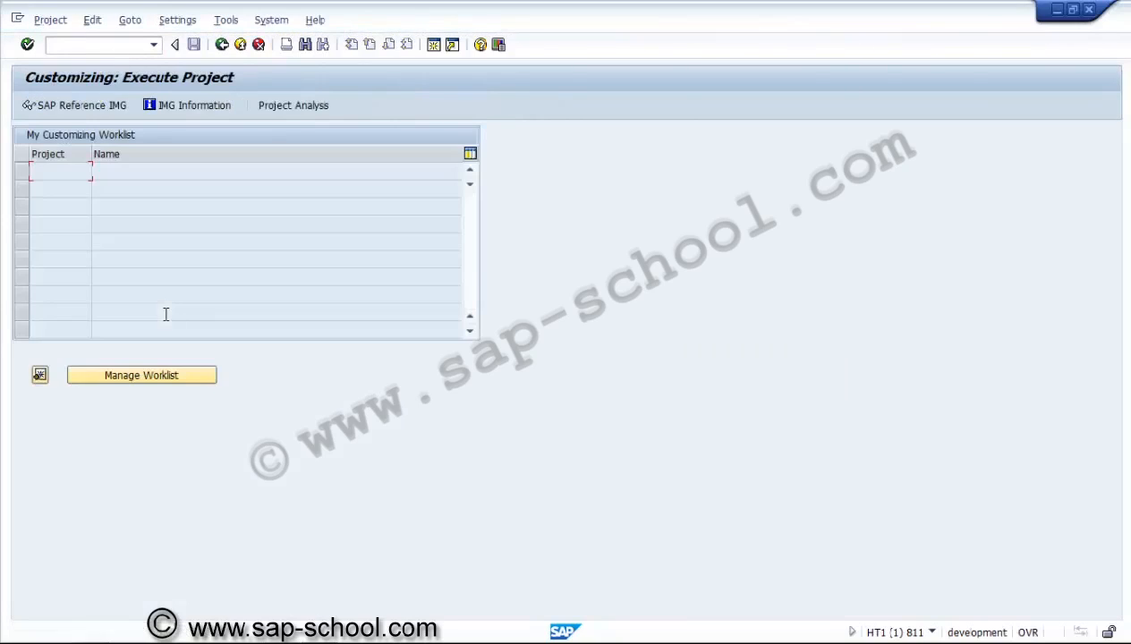
pyautogui.click(88, 105)
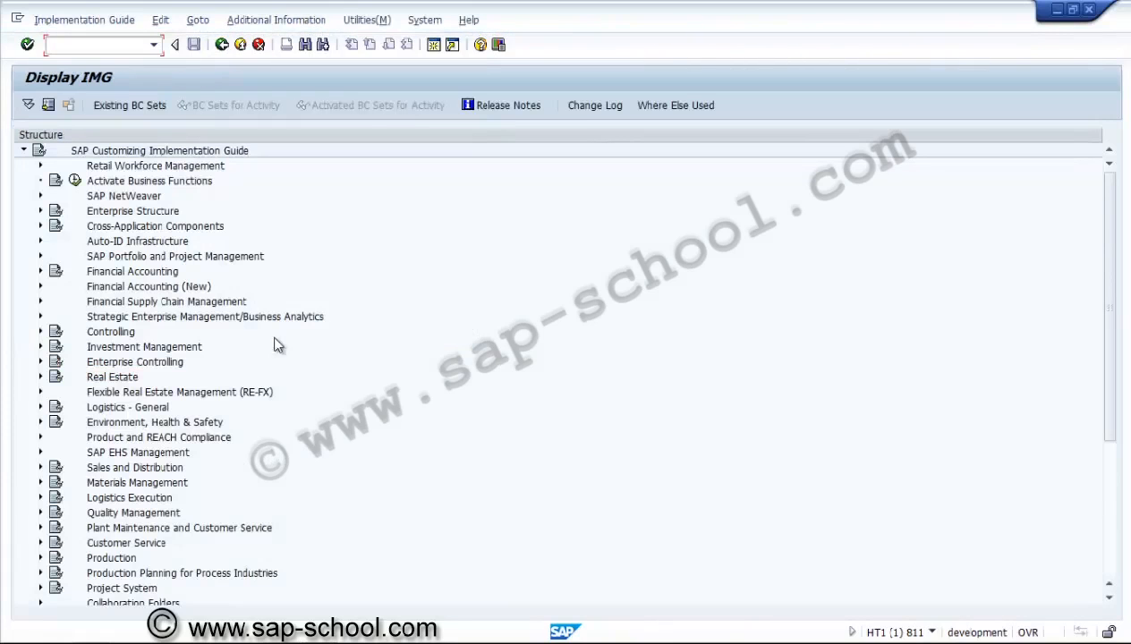
# Drill into Project System > Structures > Operative Structures > Network > Settings for Network Activities and run Define control key
pyautogui.click(39, 588)
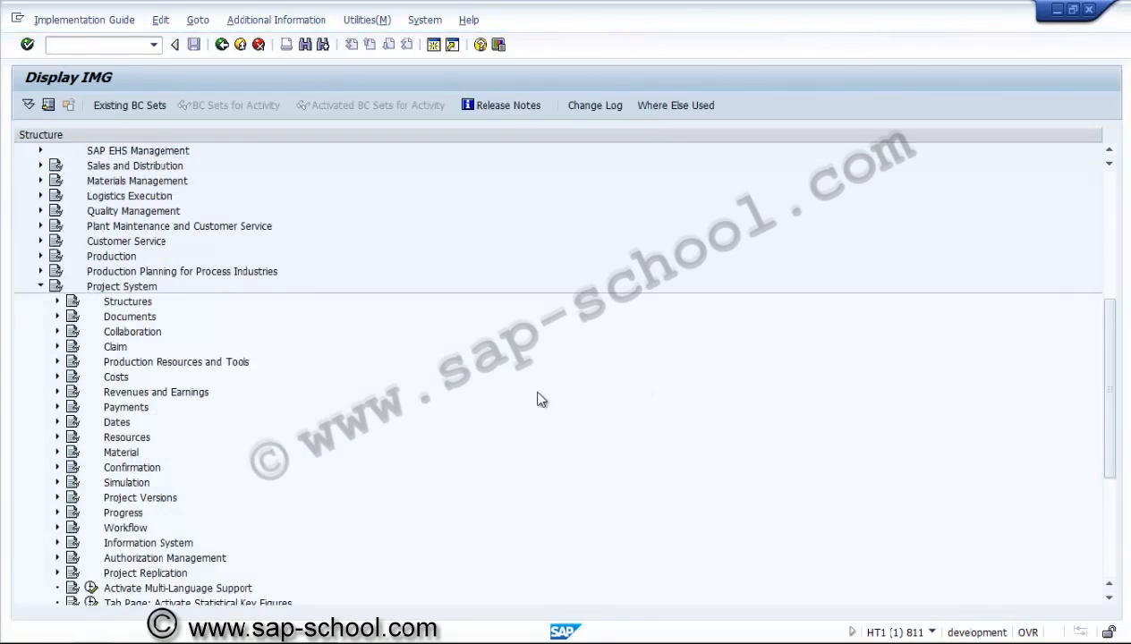
pyautogui.click(57, 302)
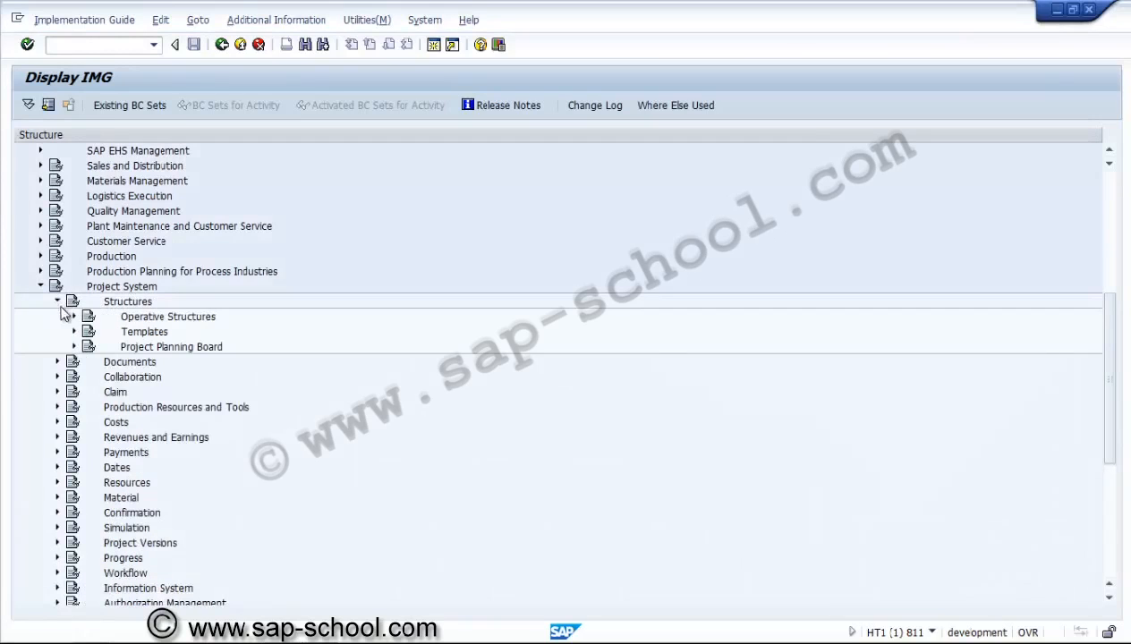
pyautogui.click(74, 317)
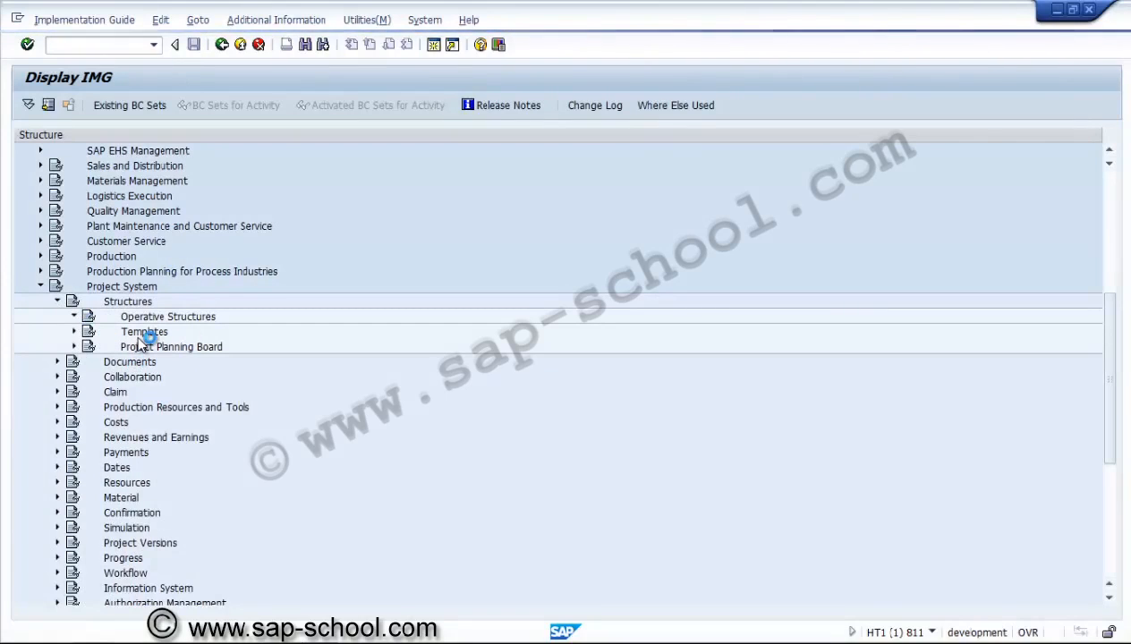
pyautogui.click(91, 348)
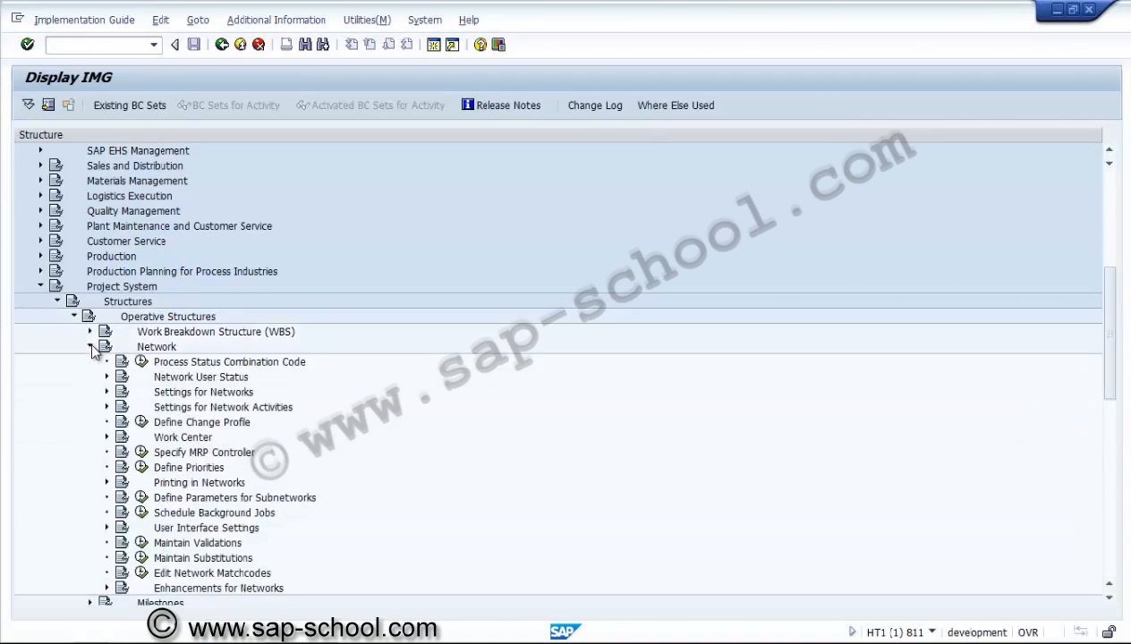
pyautogui.click(107, 407)
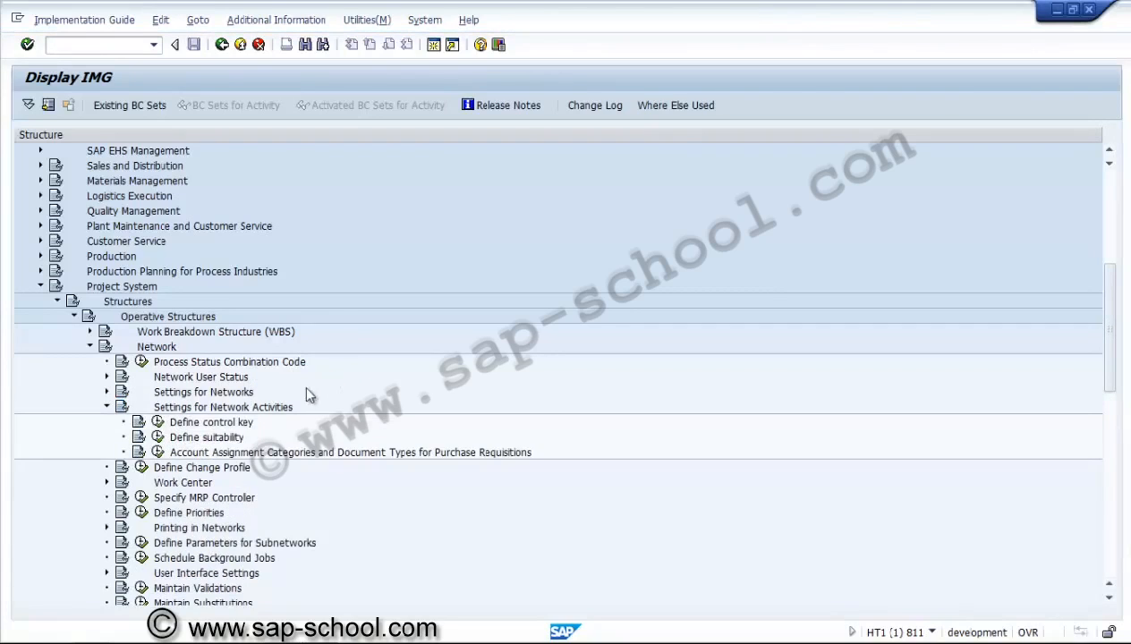
pyautogui.click(159, 423)
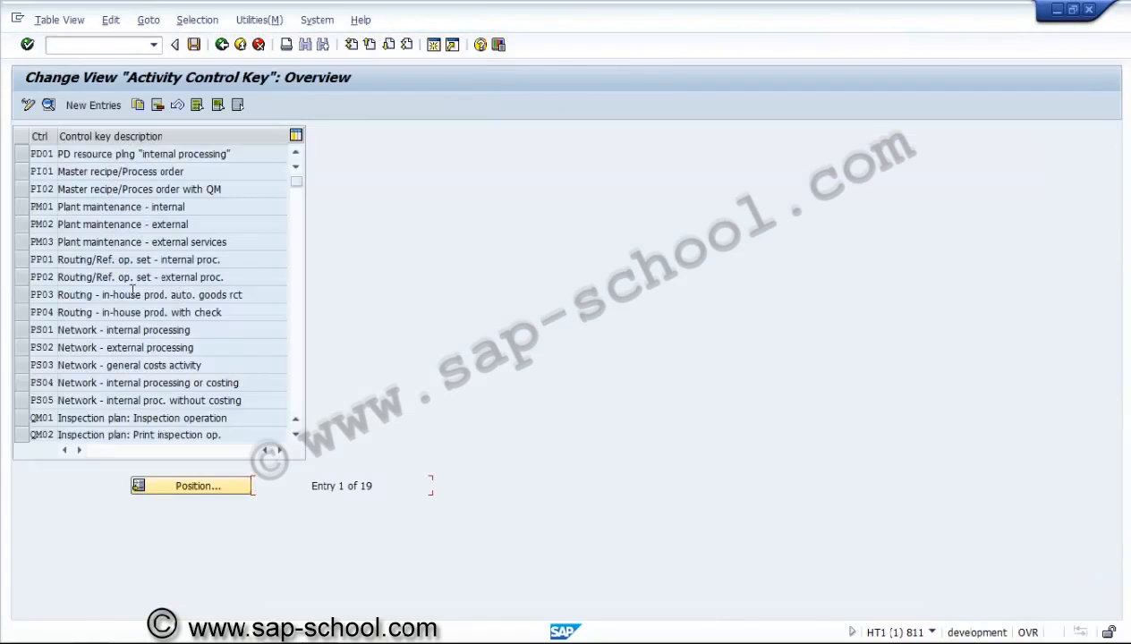
# View details of control key PS01 Network - internal processing, then go back to the IMG tree
pyautogui.click(24, 330)
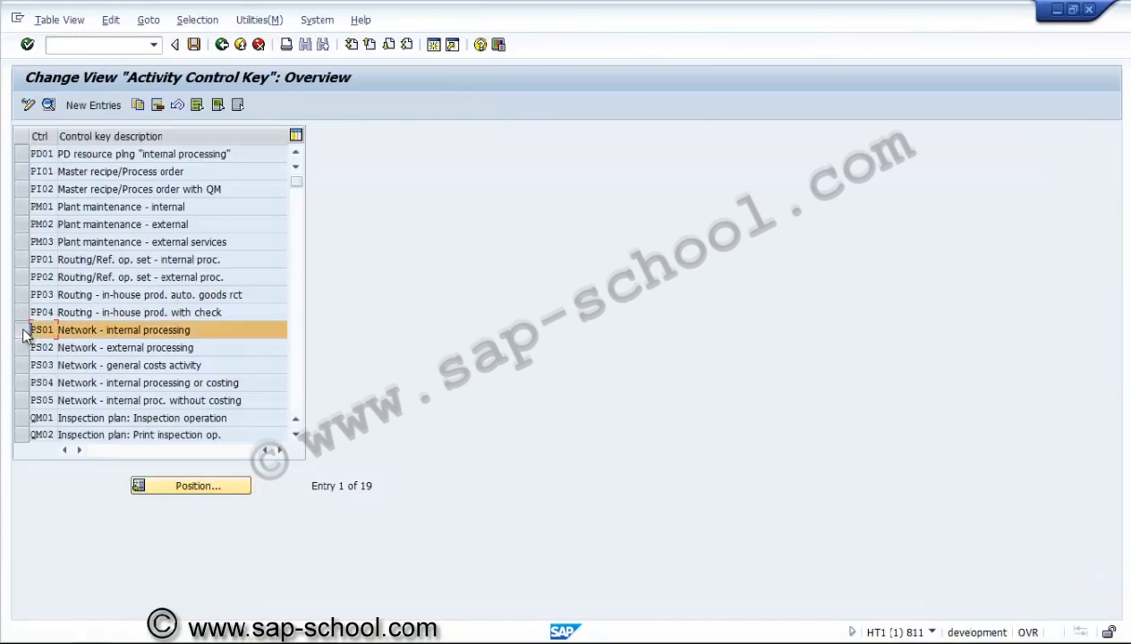
pyautogui.click(48, 104)
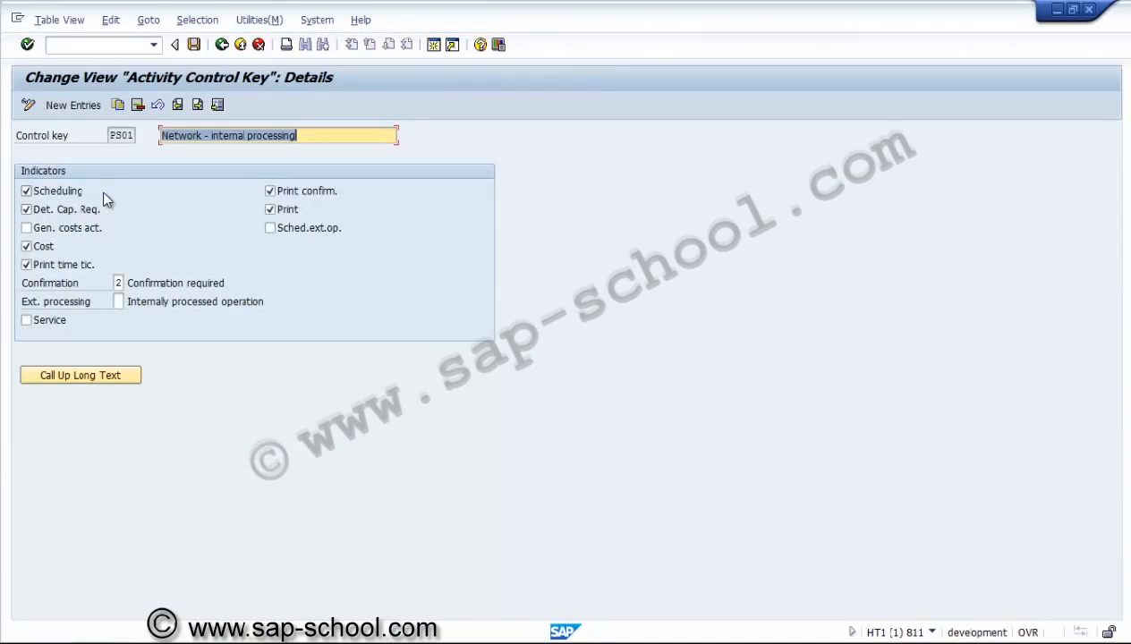
pyautogui.click(225, 49)
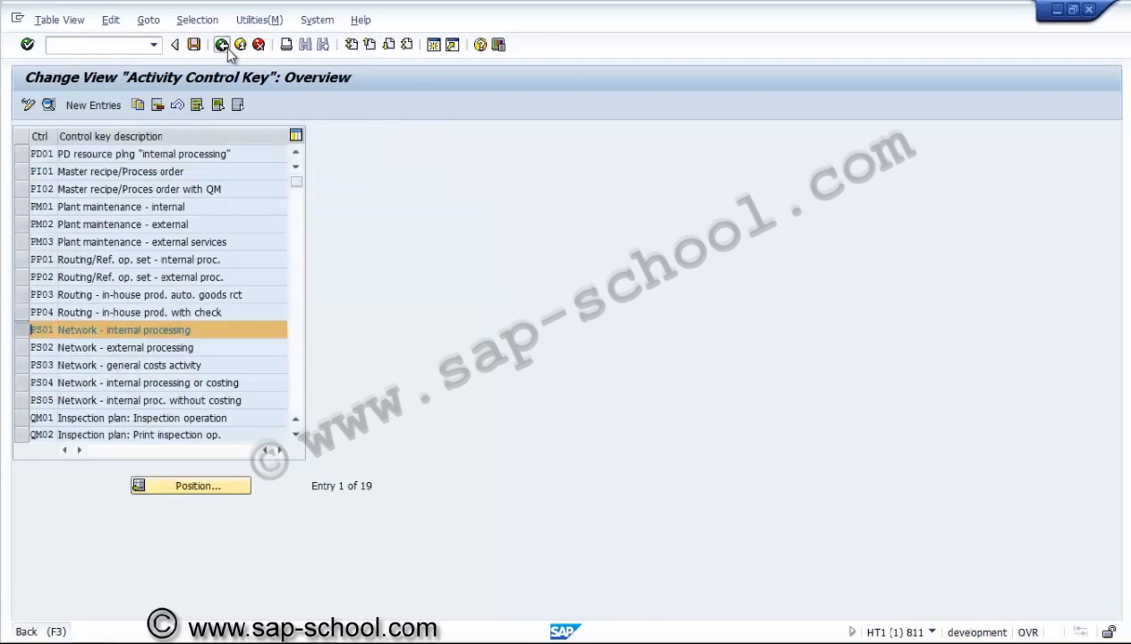
pyautogui.click(225, 48)
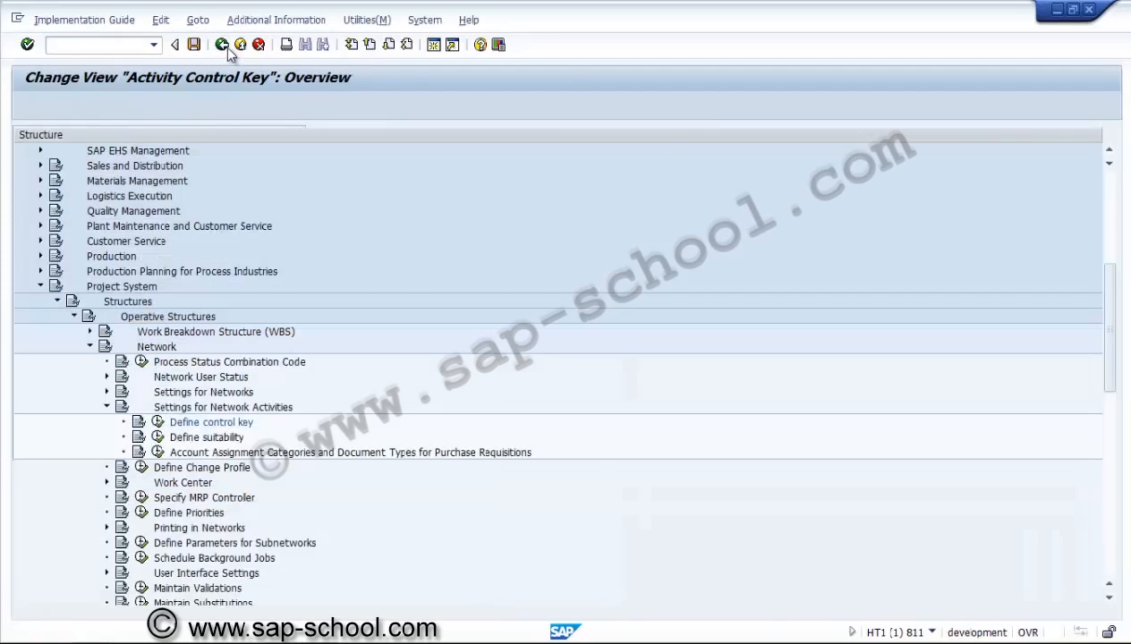
pyautogui.click(106, 407)
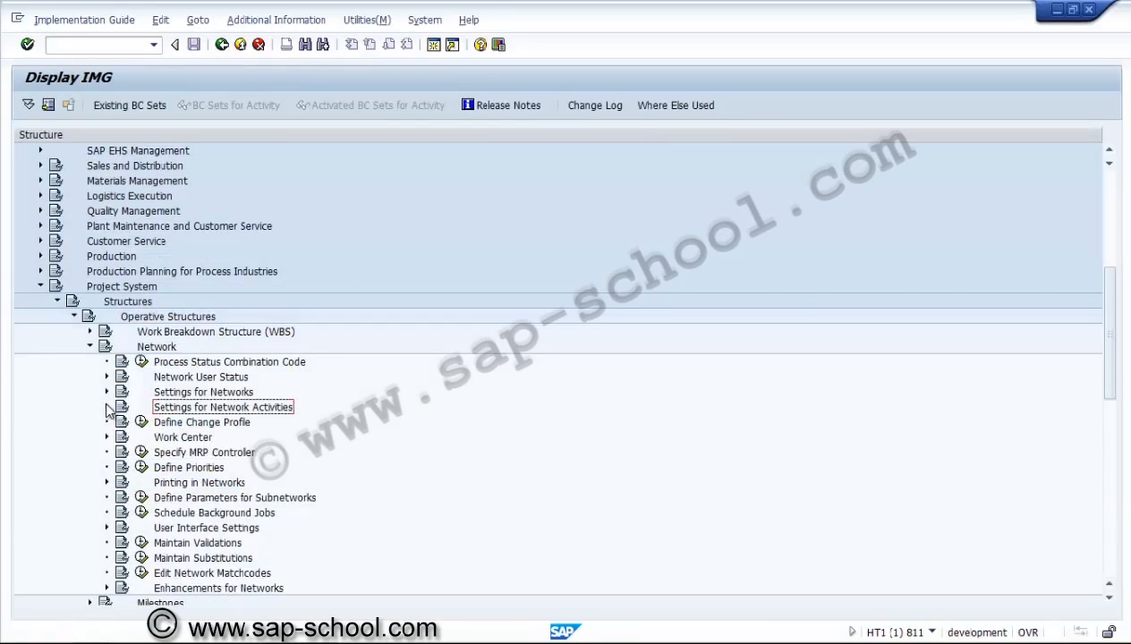
# Collapse the Structures branch and browse the Dates, Scheduling and Date Planning in WBS settings
pyautogui.click(90, 347)
pyautogui.click(74, 317)
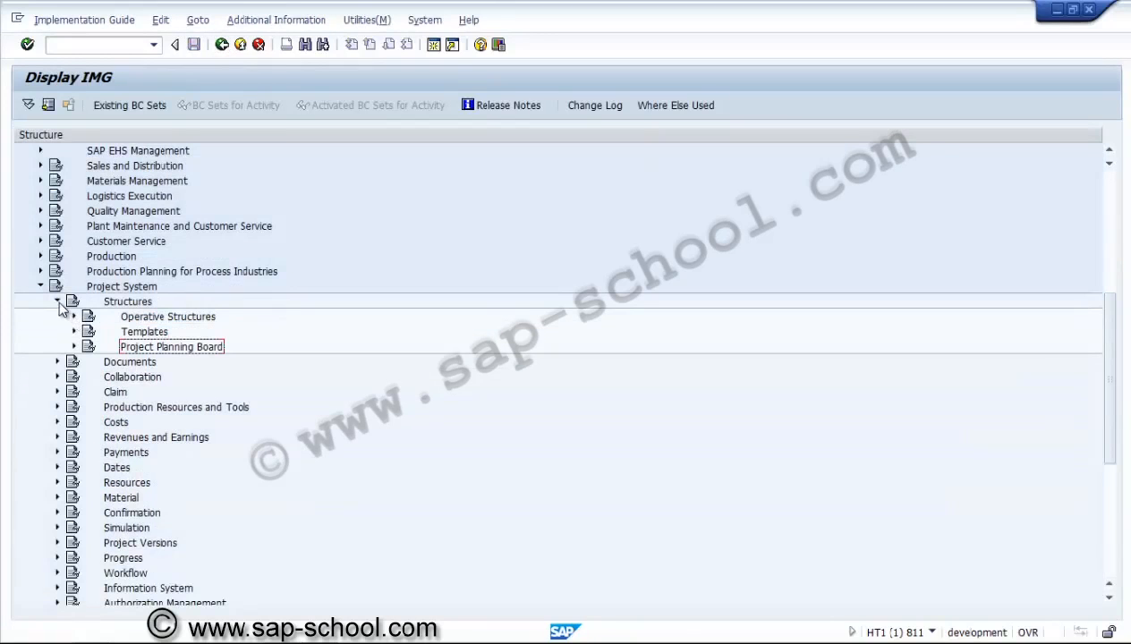
pyautogui.click(58, 303)
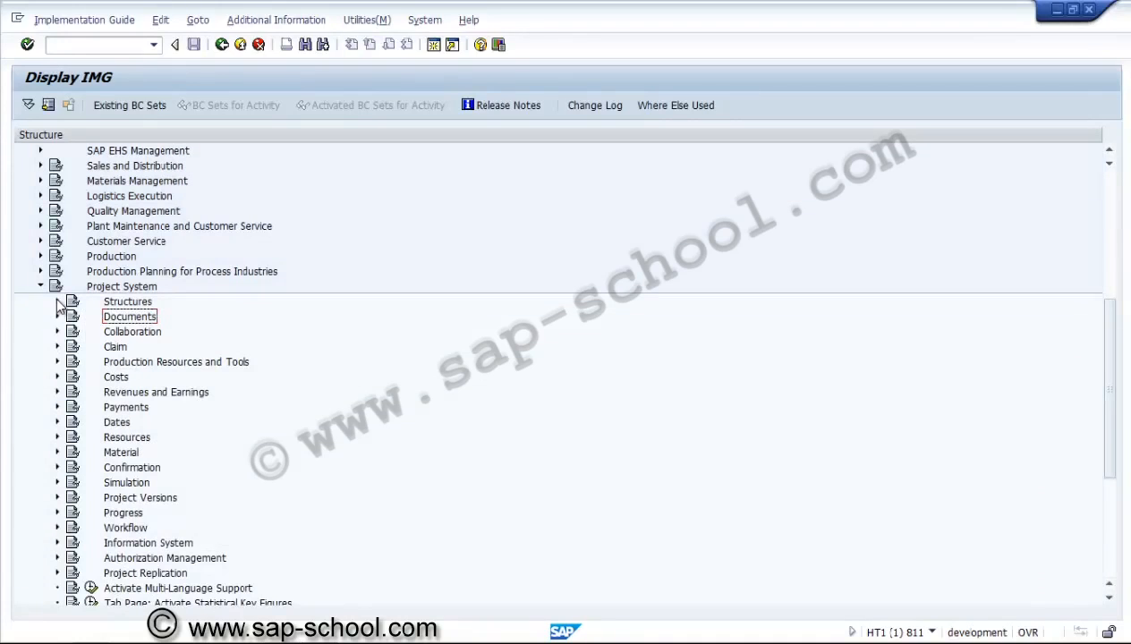
pyautogui.click(57, 421)
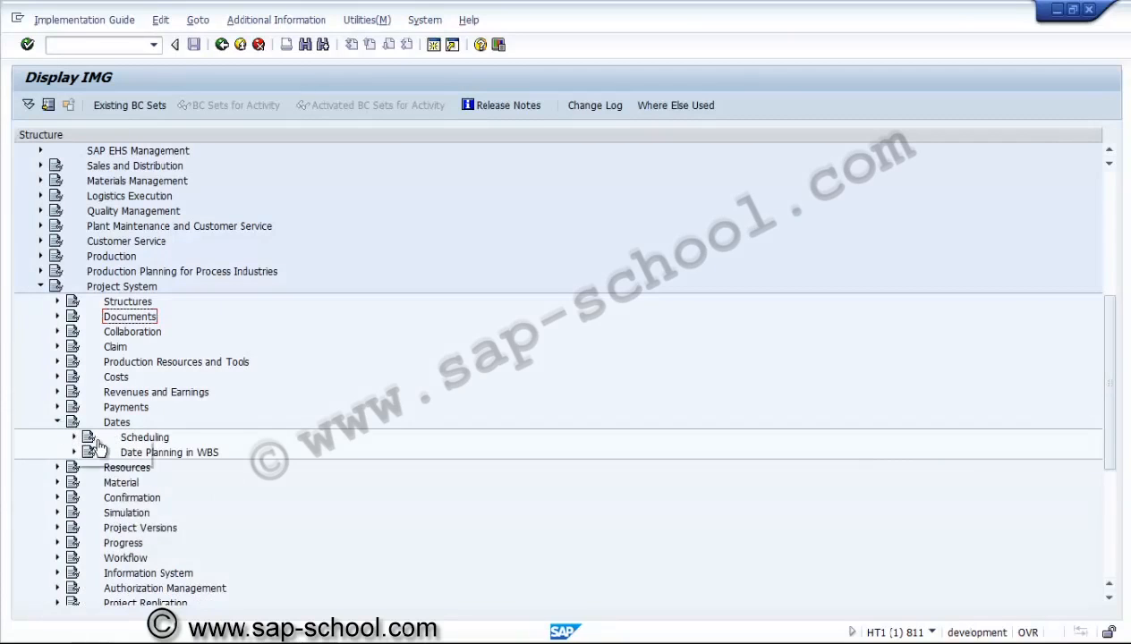
pyautogui.click(74, 438)
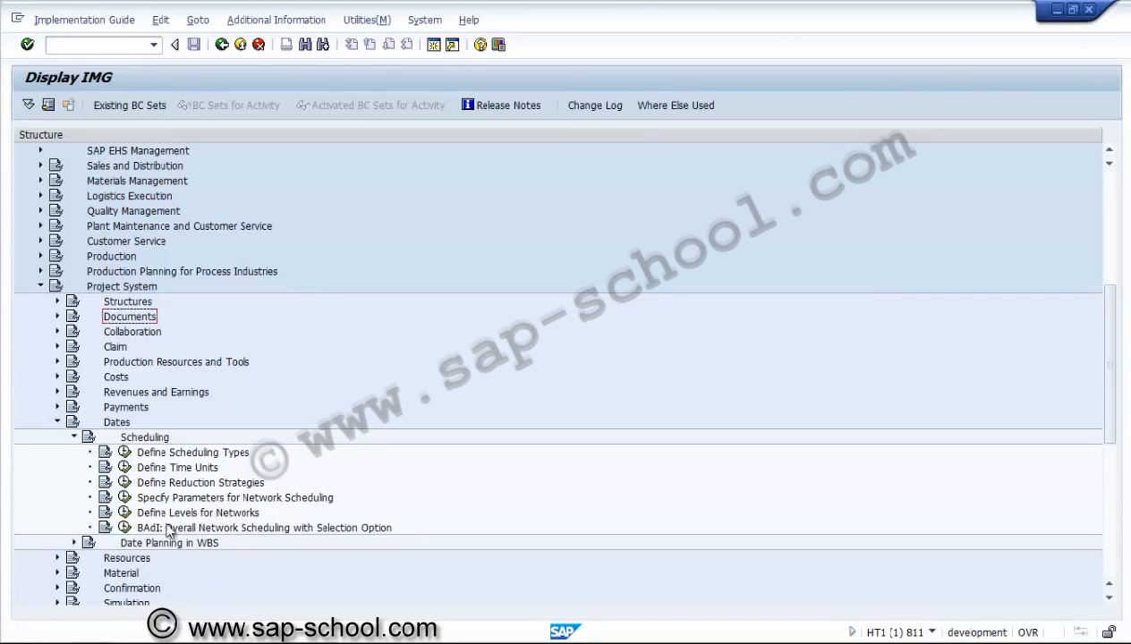
pyautogui.click(75, 543)
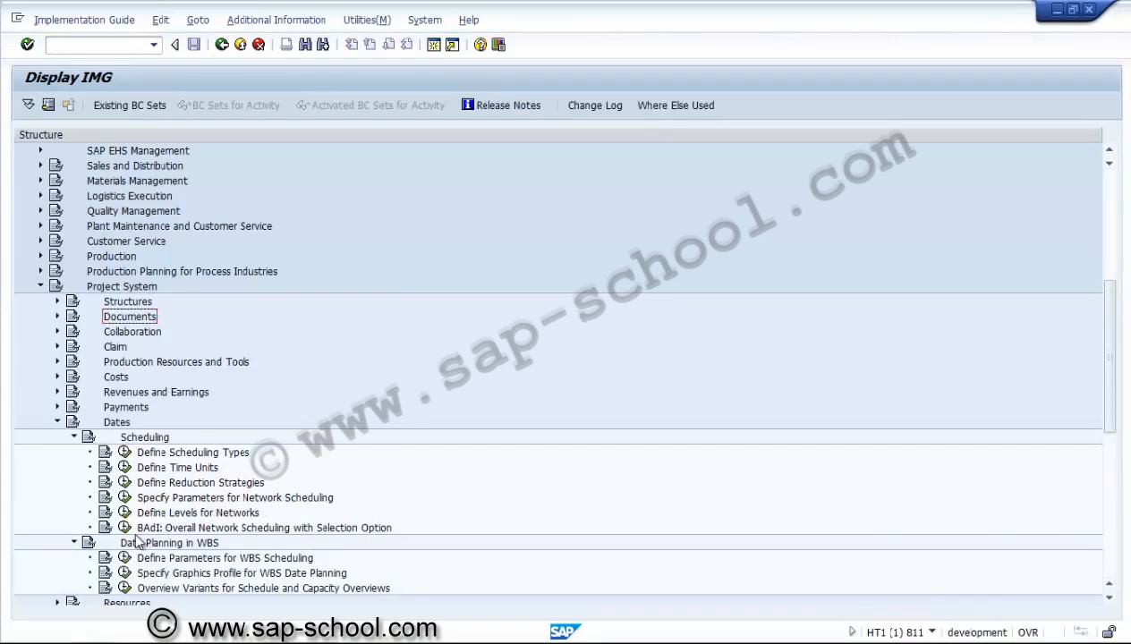
pyautogui.click(75, 544)
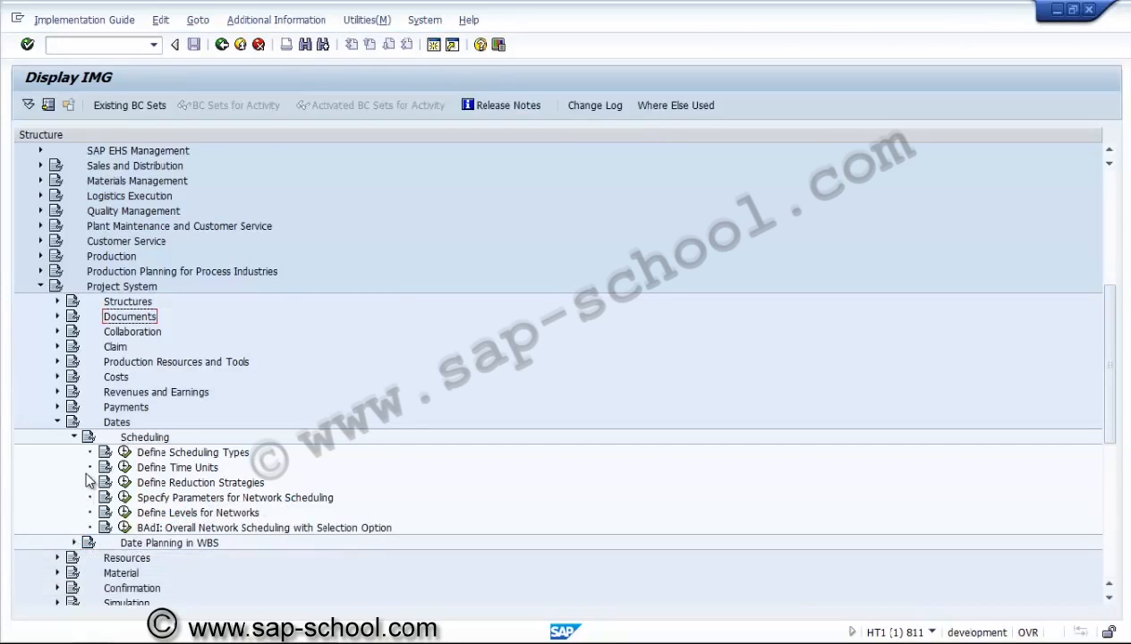
pyautogui.click(75, 438)
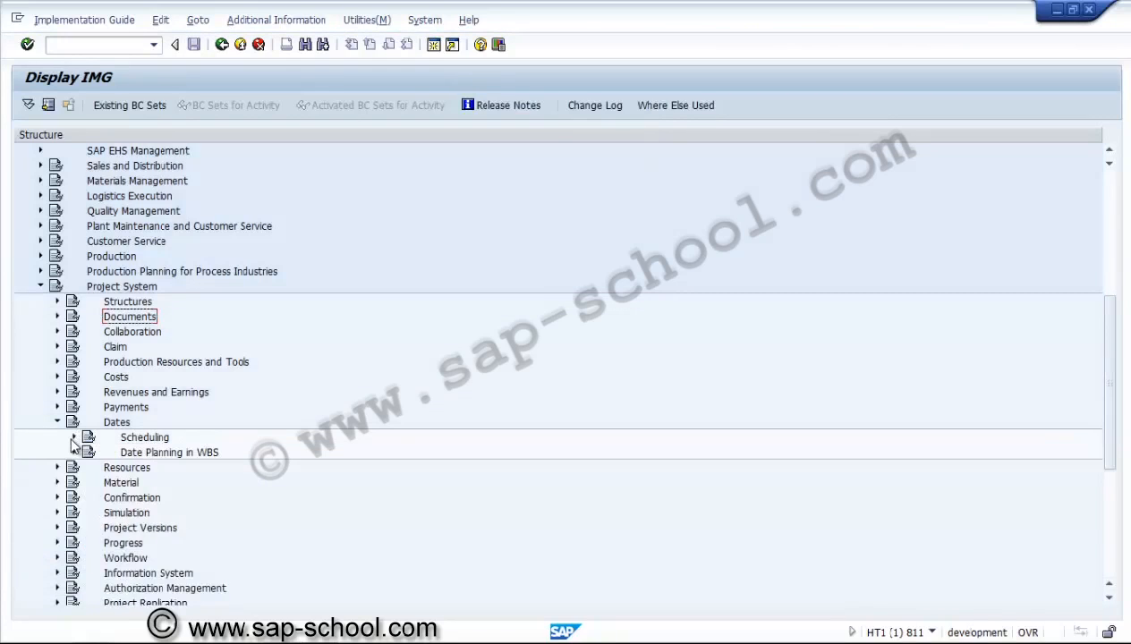
pyautogui.click(57, 423)
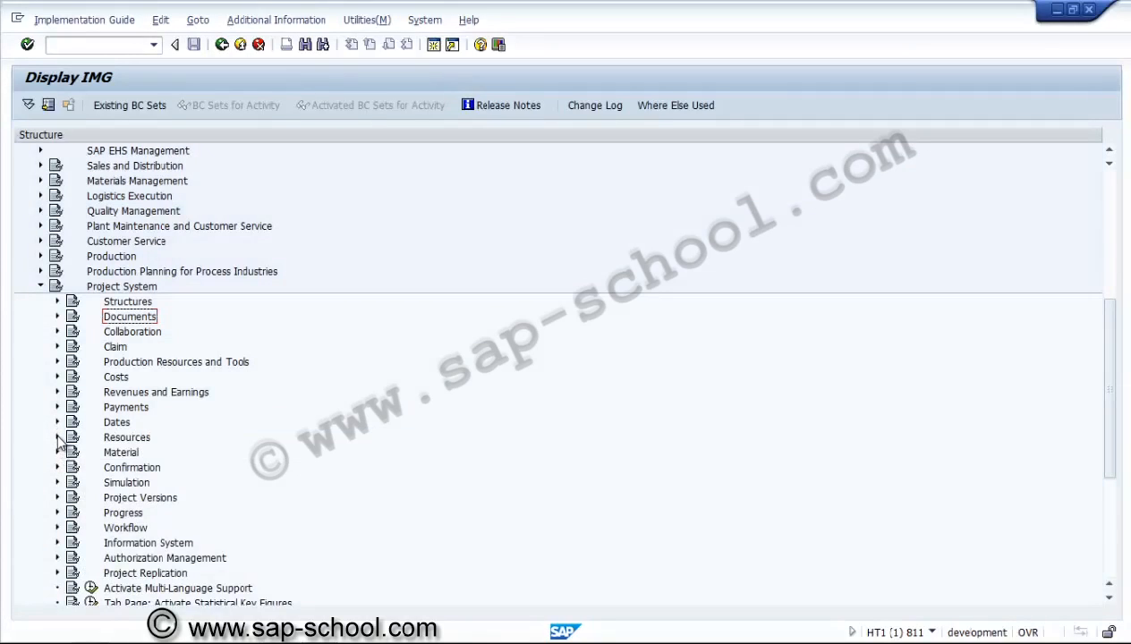
# Run Specify work center categories under Resources > Work Center
pyautogui.click(57, 438)
pyautogui.click(74, 453)
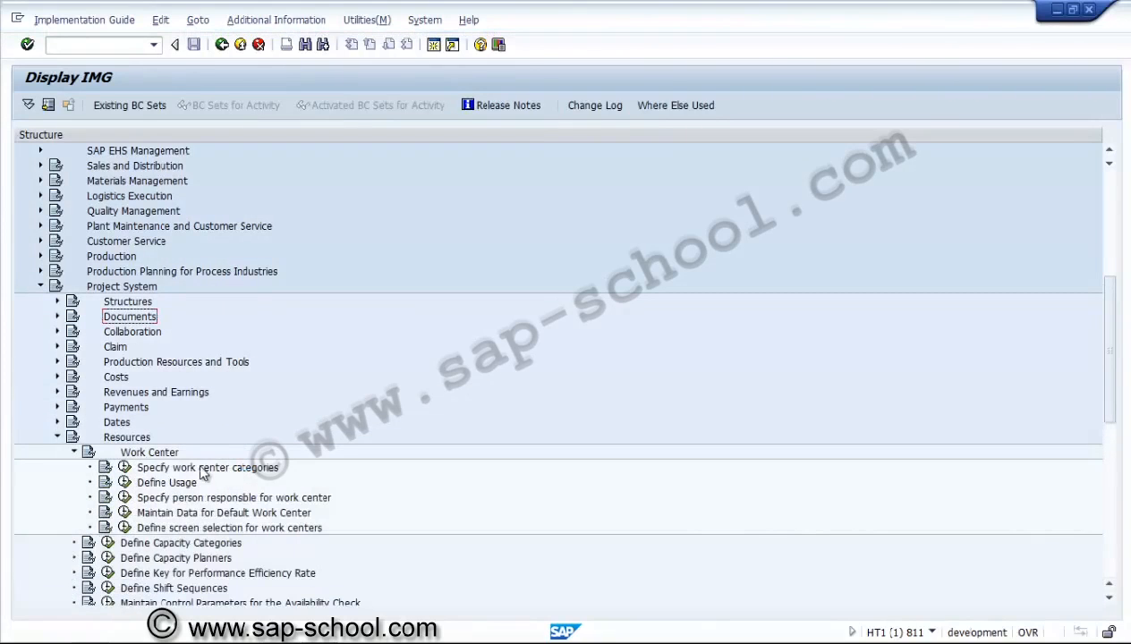
pyautogui.click(125, 468)
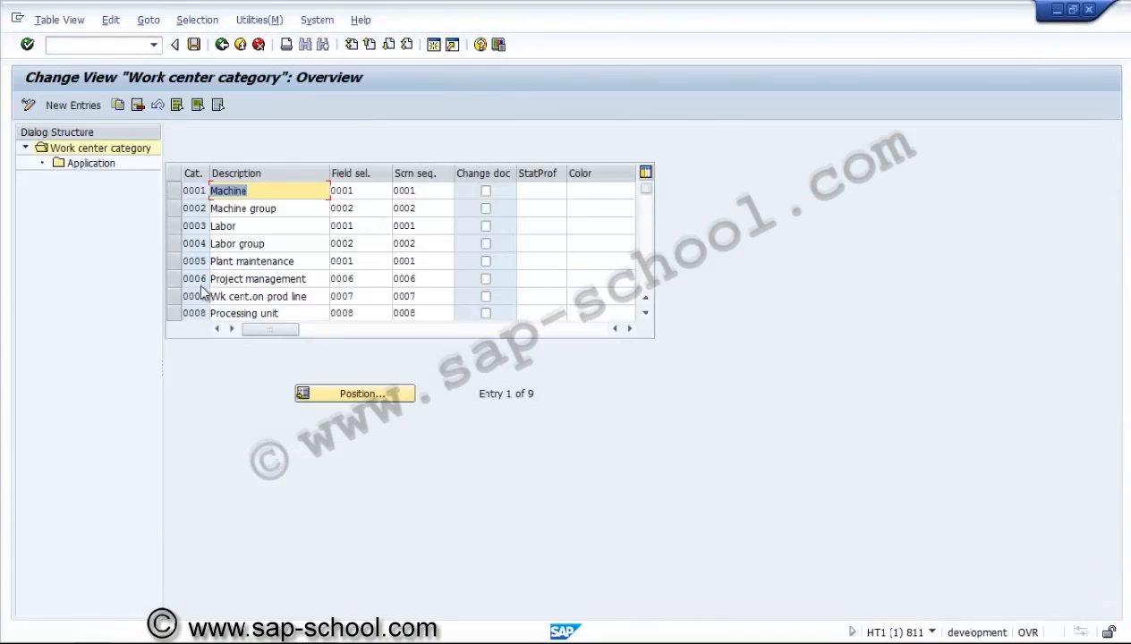
# Check the applications covered by category 0006 Project management, then return to the IMG
pyautogui.click(174, 274)
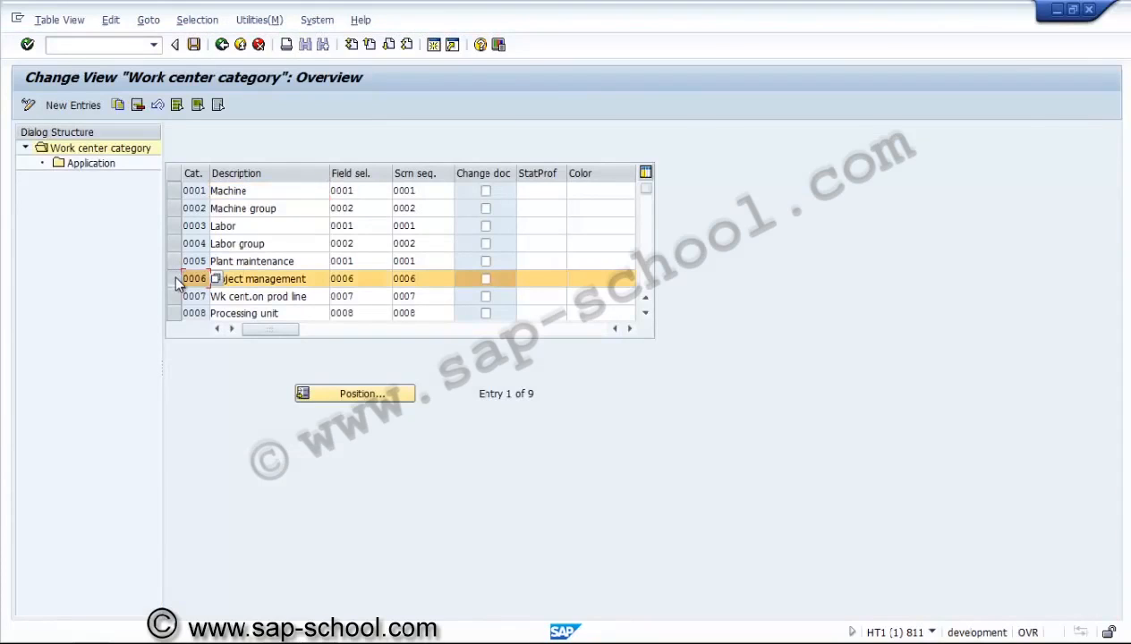
pyautogui.doubleClick(97, 166)
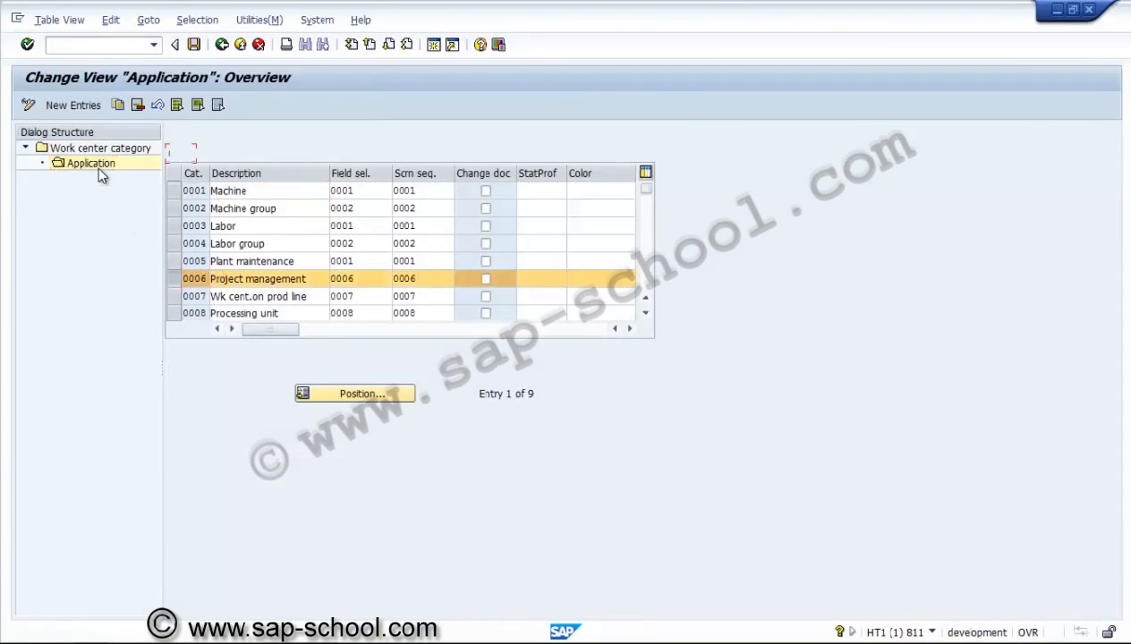
pyautogui.click(222, 45)
pyautogui.click(222, 45)
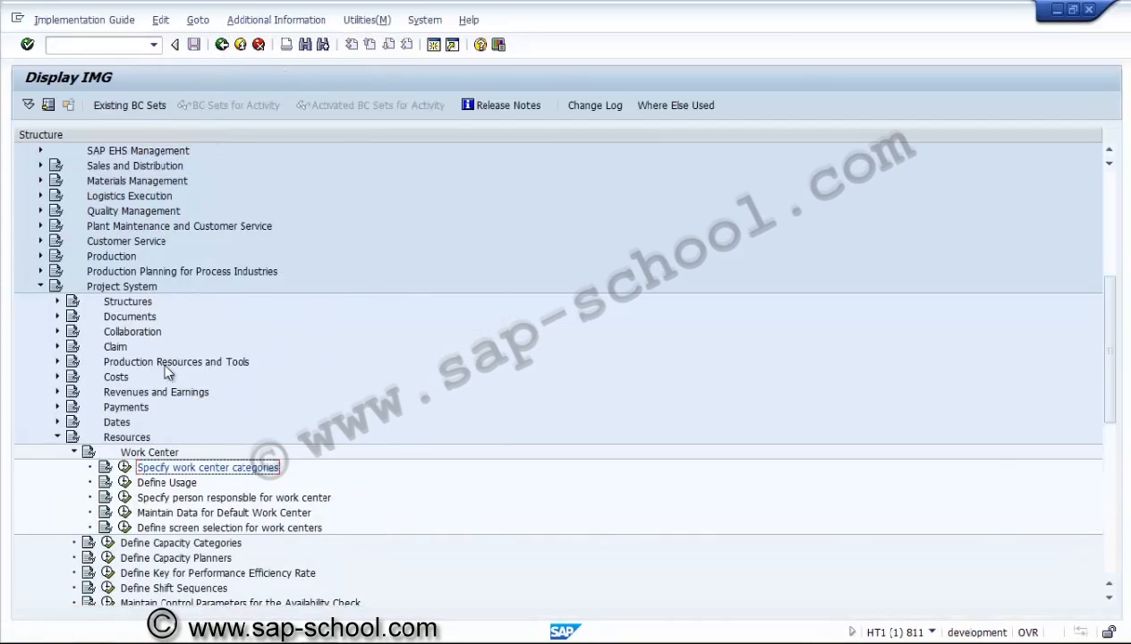
# Review the task list usages in Define Usage, noting 003 only networks
pyautogui.click(125, 482)
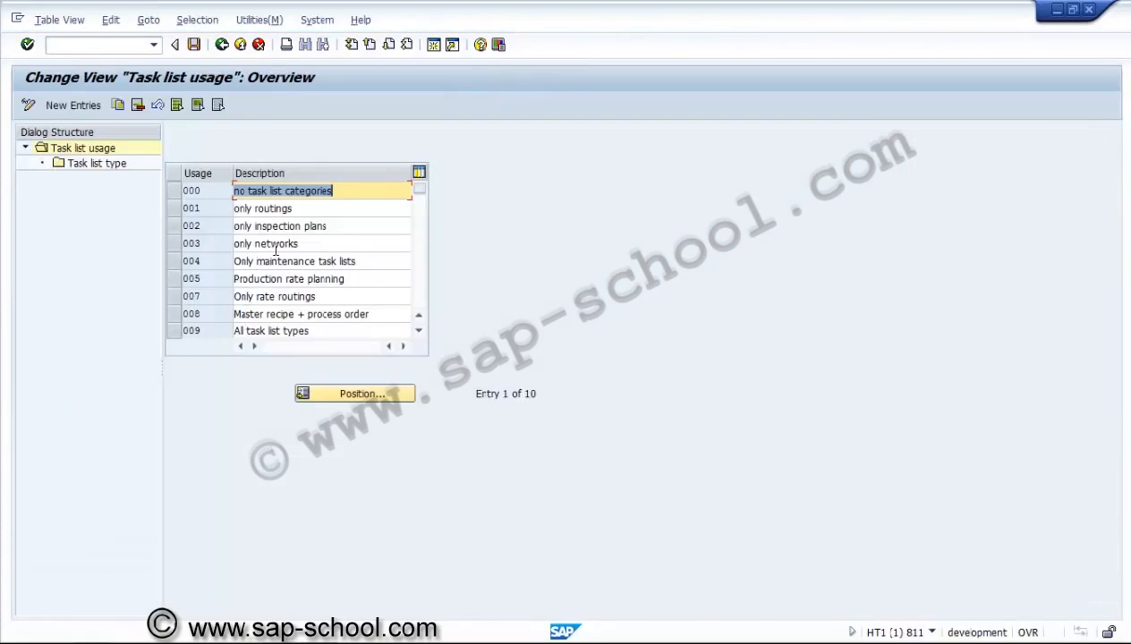
pyautogui.click(270, 244)
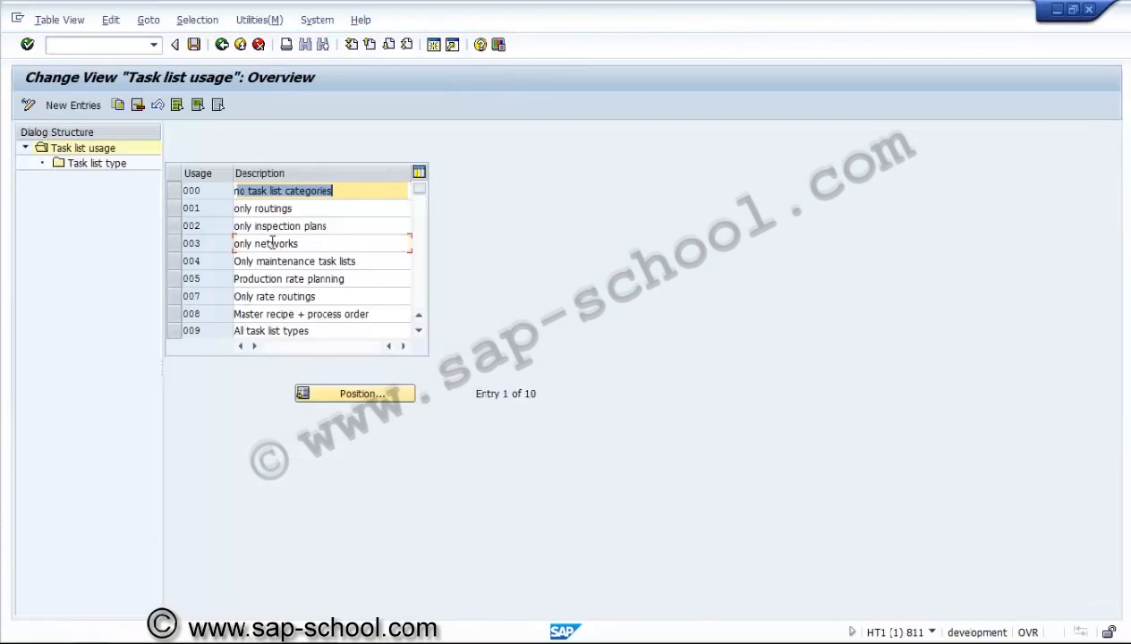
pyautogui.click(224, 245)
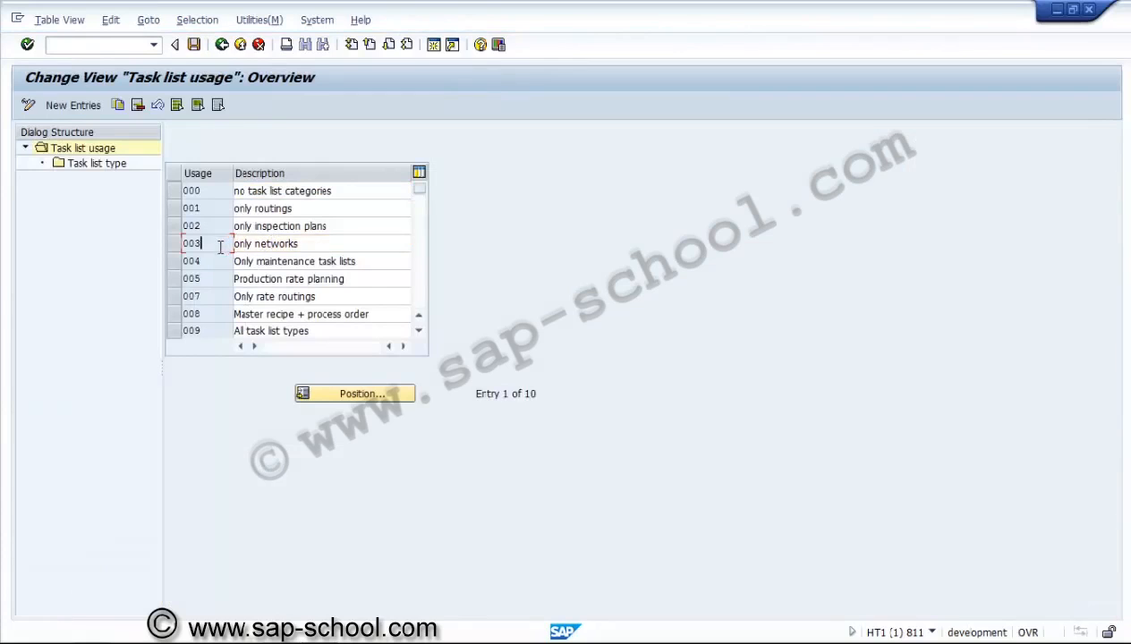
pyautogui.click(222, 45)
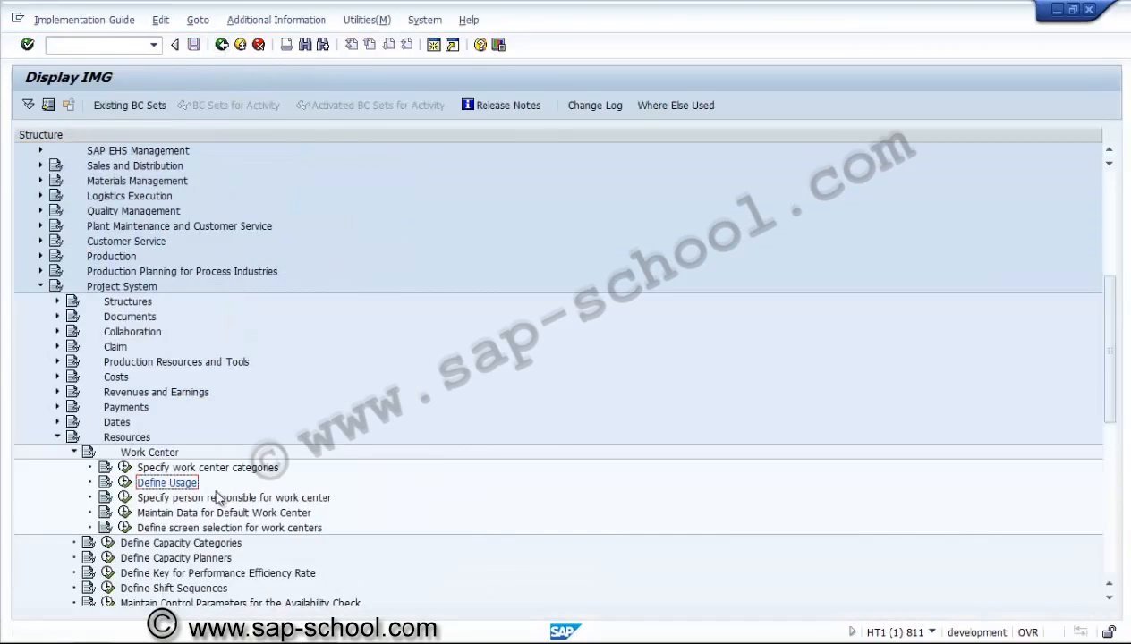
# Review capacity categories 001 Machine, 002 Labor and 008 Processing unit, then return to the IMG
pyautogui.click(192, 500)
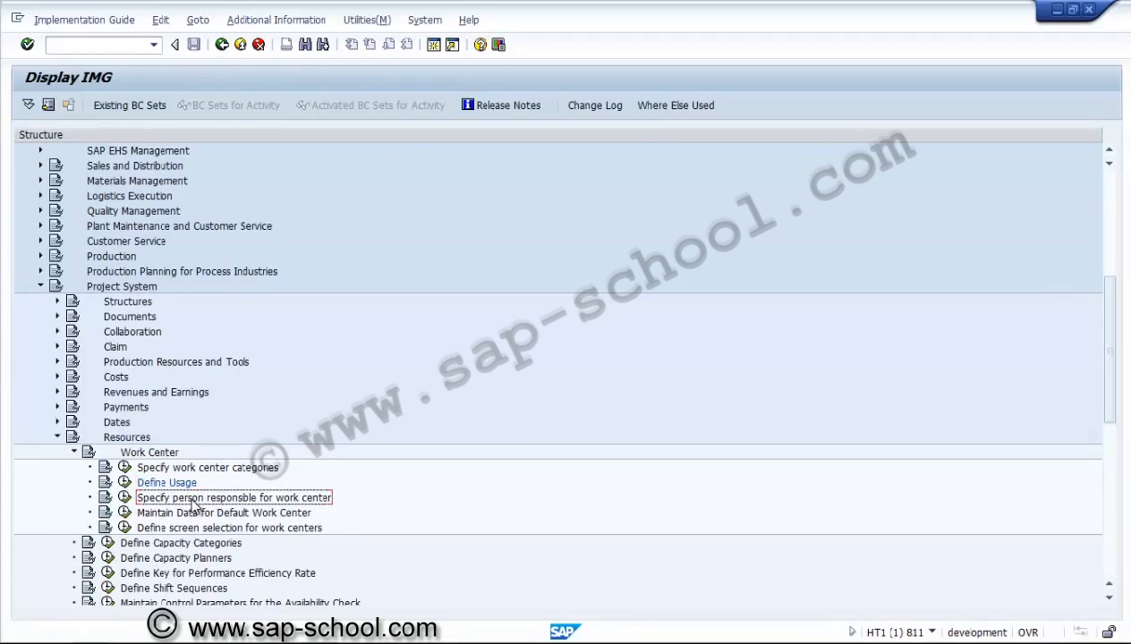
pyautogui.click(75, 454)
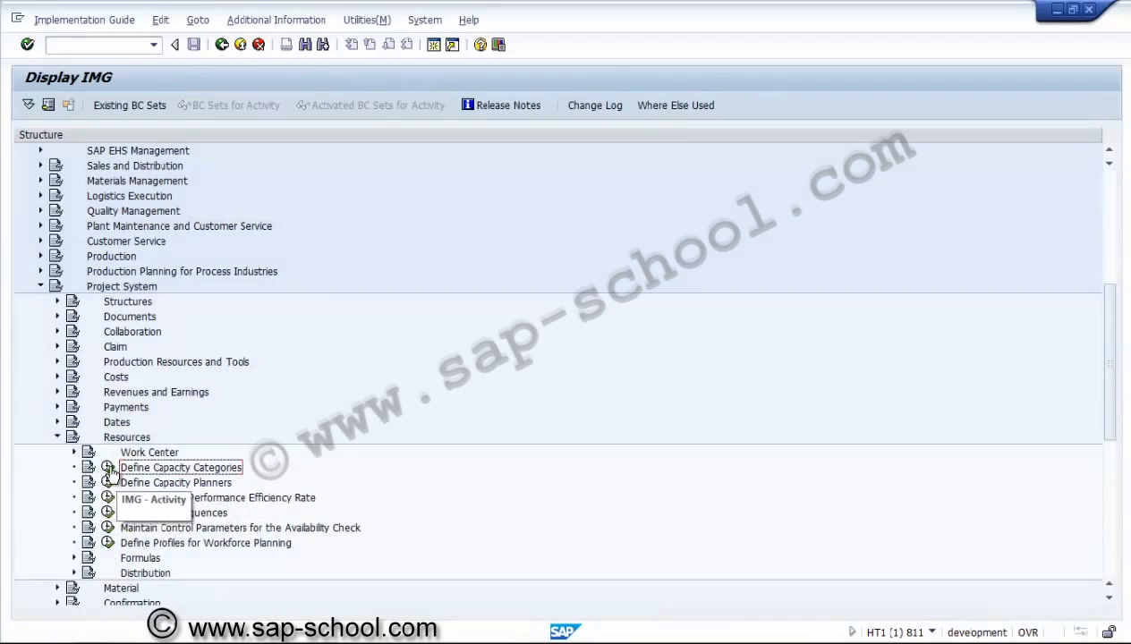
pyautogui.click(109, 468)
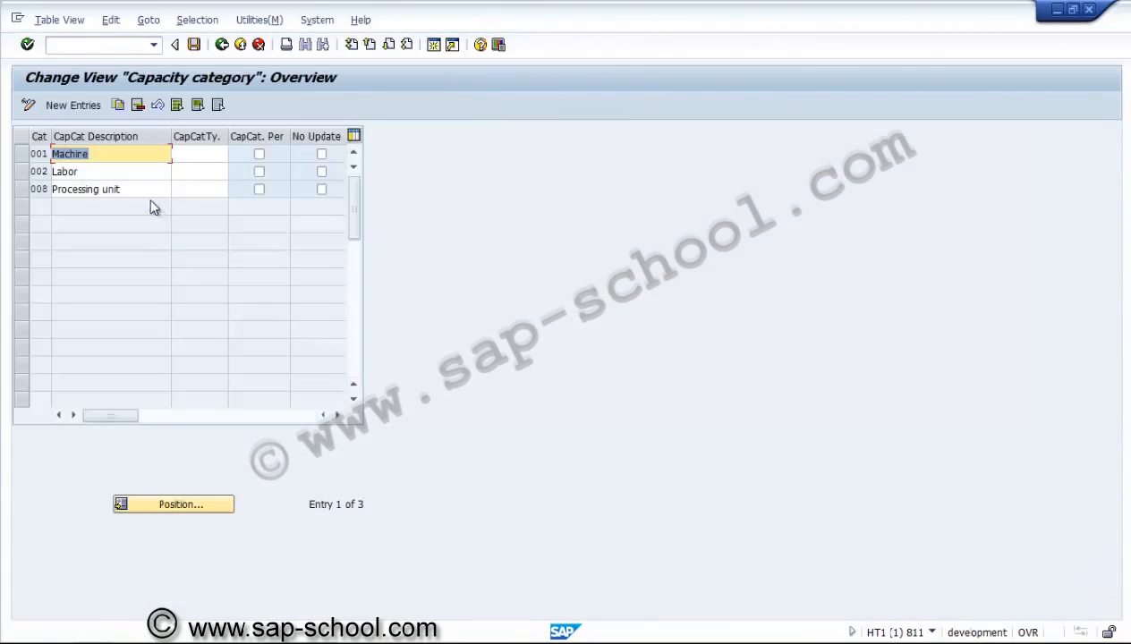
pyautogui.click(113, 176)
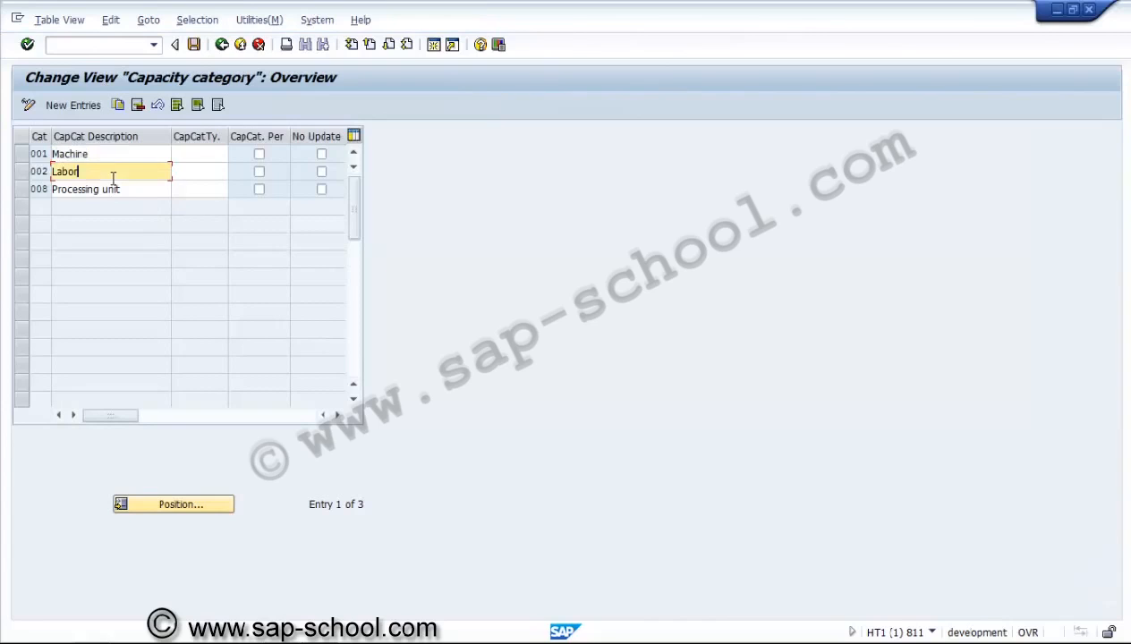
pyautogui.click(225, 49)
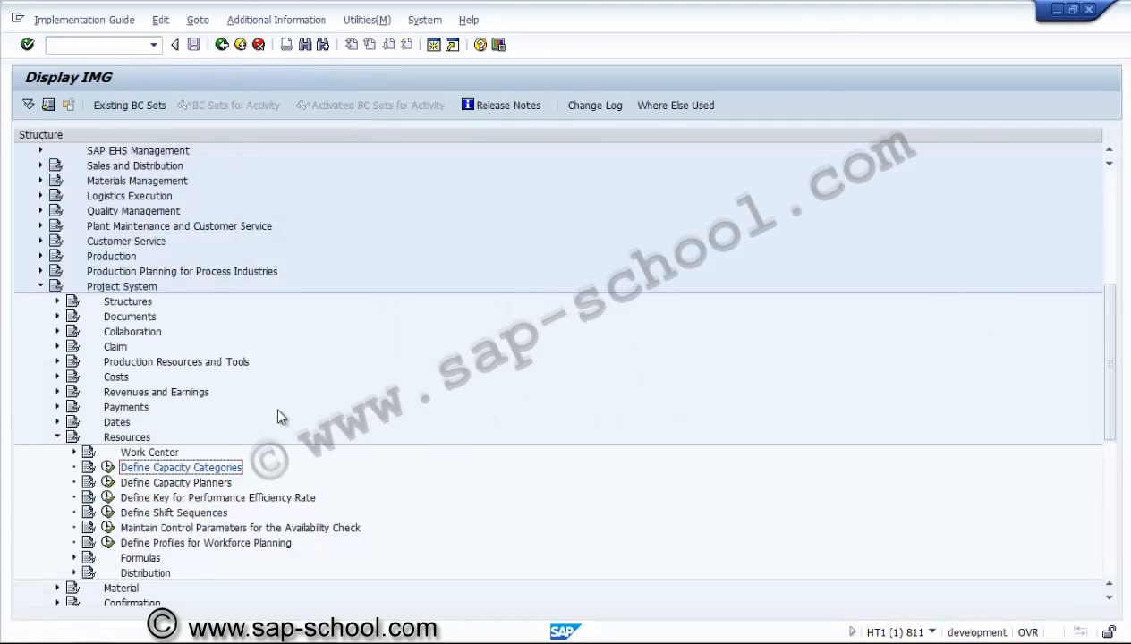
pyautogui.click(144, 484)
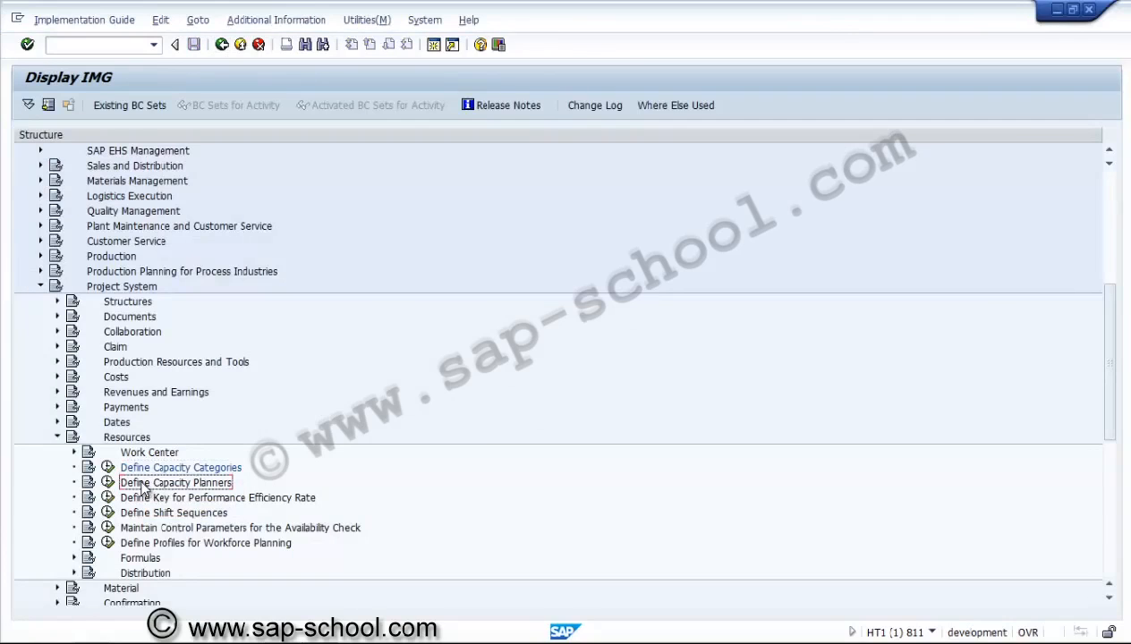
pyautogui.click(148, 529)
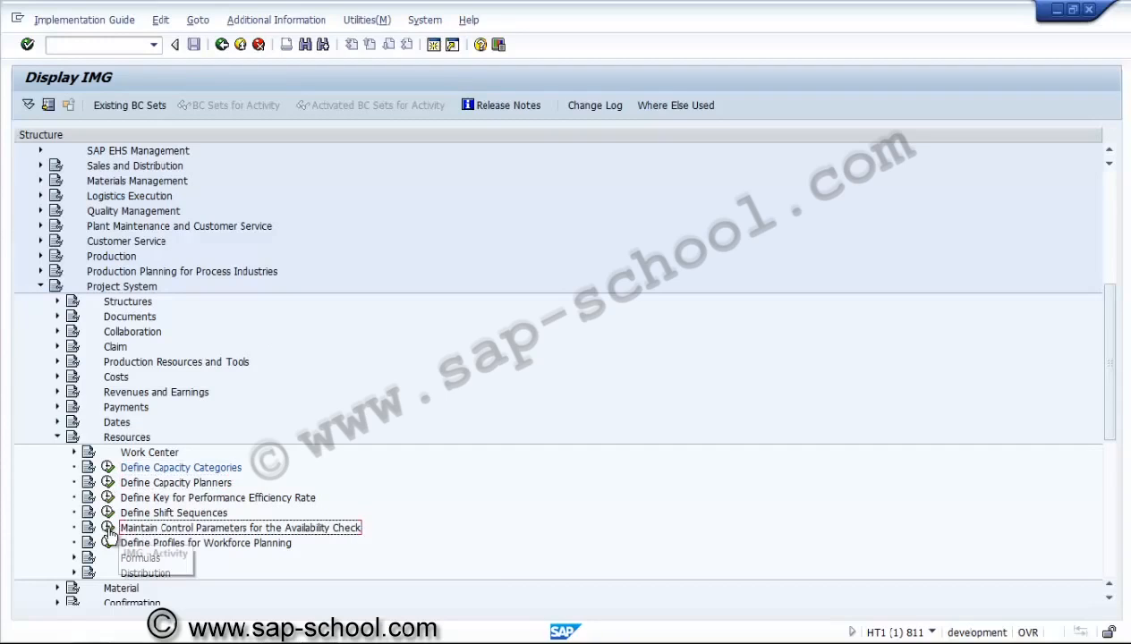
pyautogui.click(107, 528)
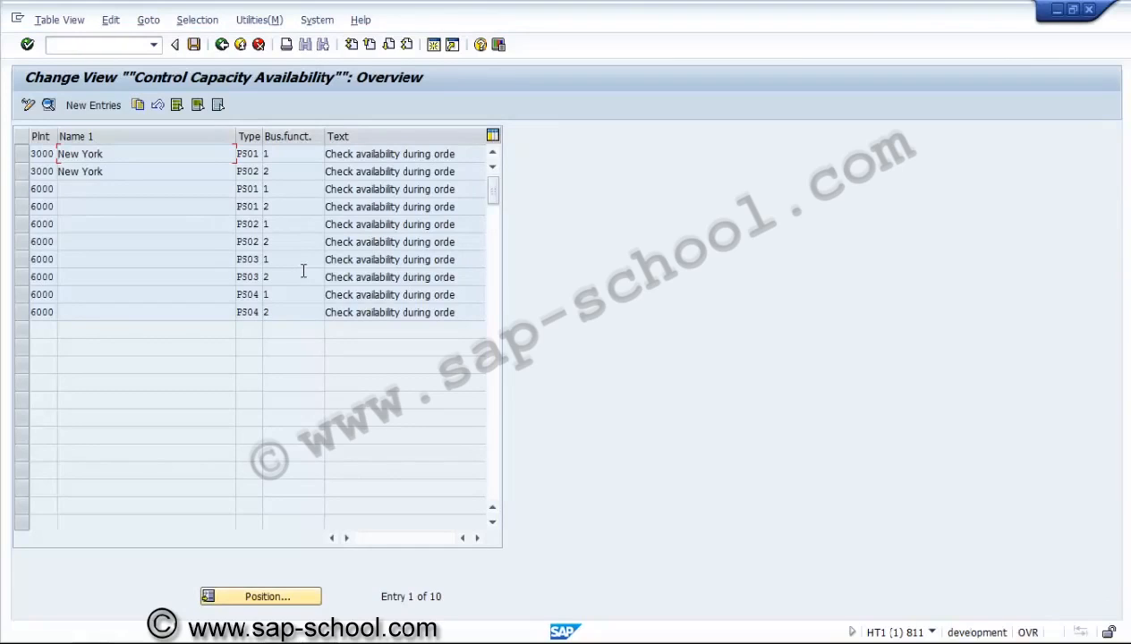
pyautogui.click(23, 154)
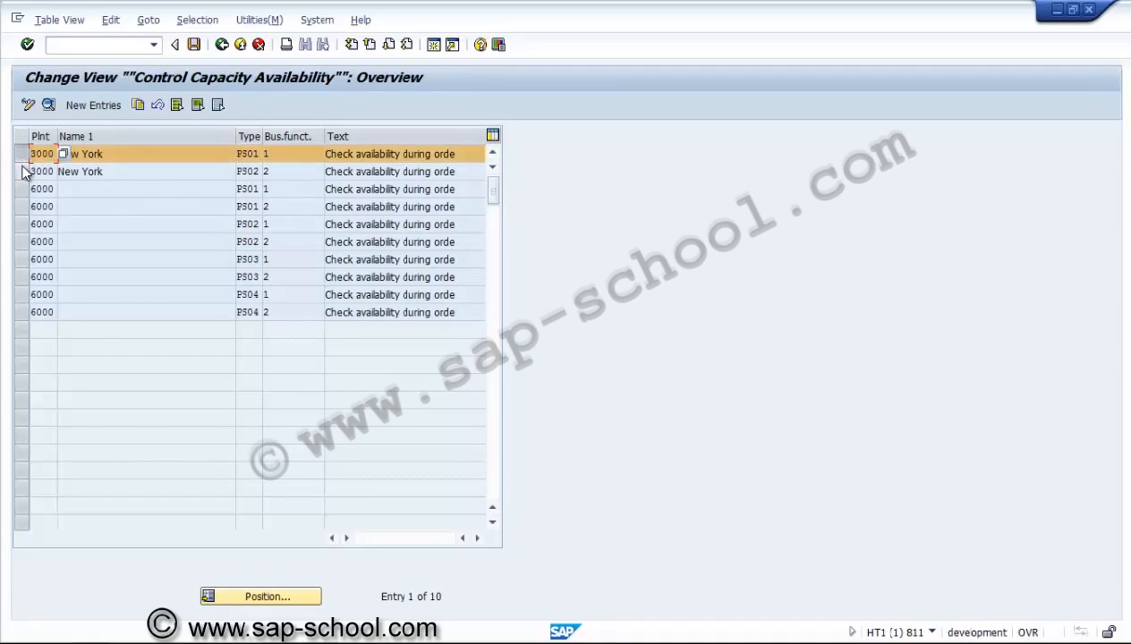
pyautogui.click(23, 171)
pyautogui.click(50, 105)
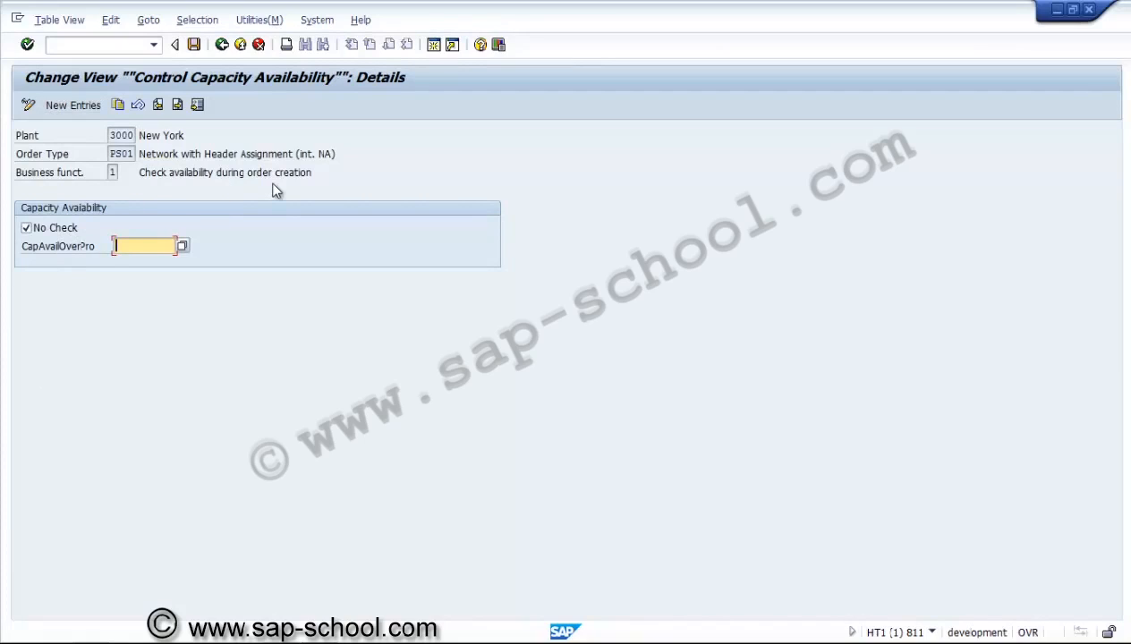
pyautogui.click(178, 104)
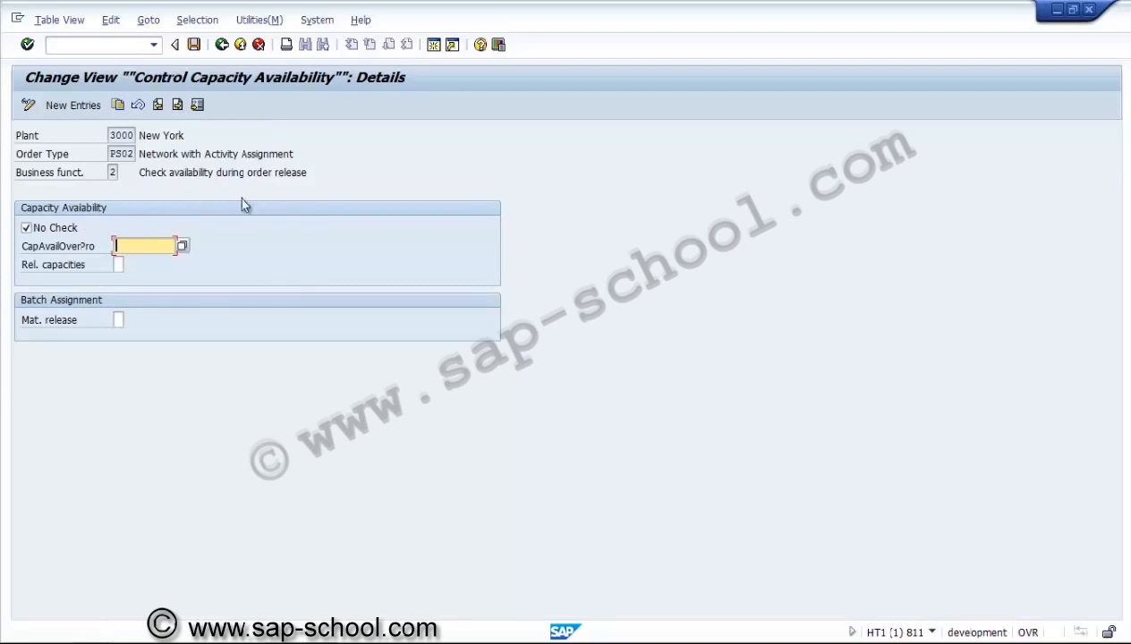
pyautogui.click(221, 45)
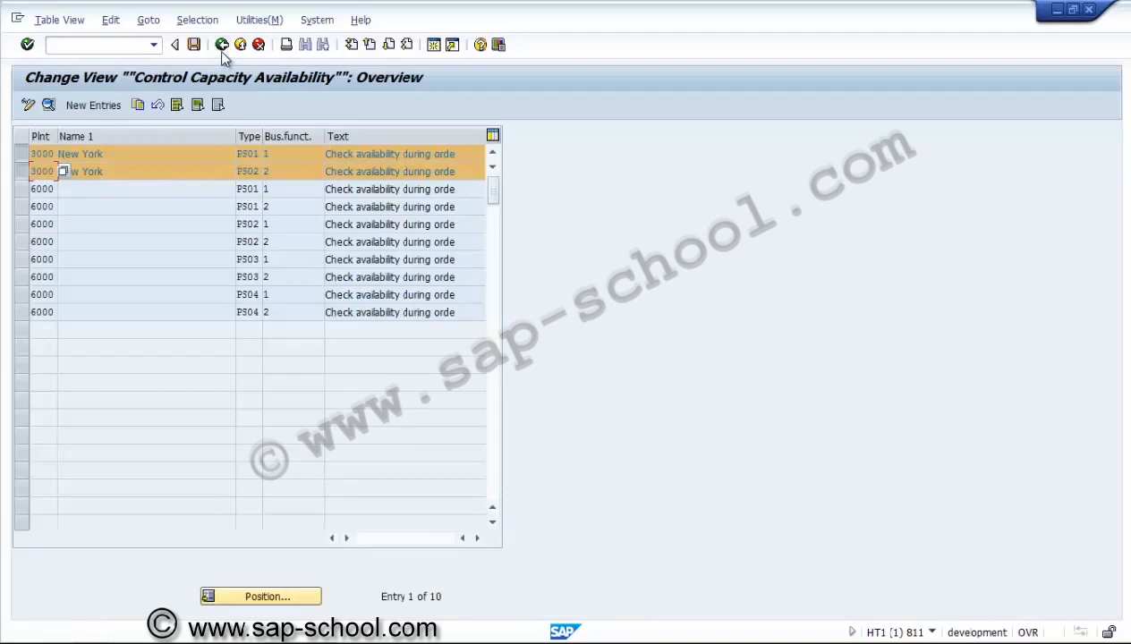
pyautogui.click(221, 45)
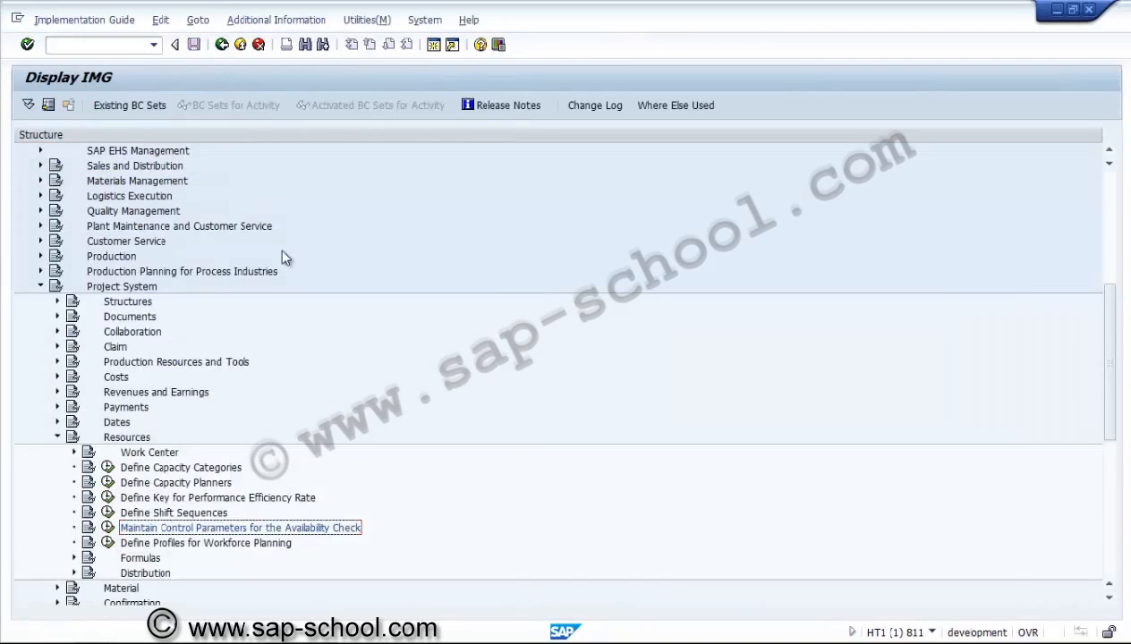
# Start a new entry in Define Profiles for Workforce Planning
pyautogui.click(107, 543)
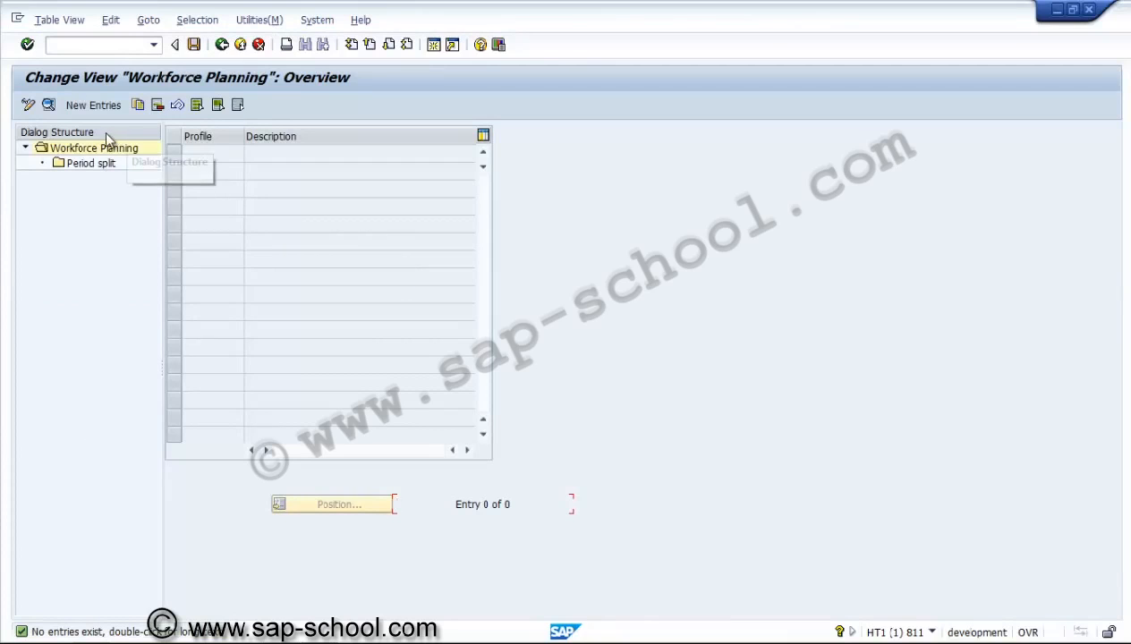
pyautogui.click(93, 106)
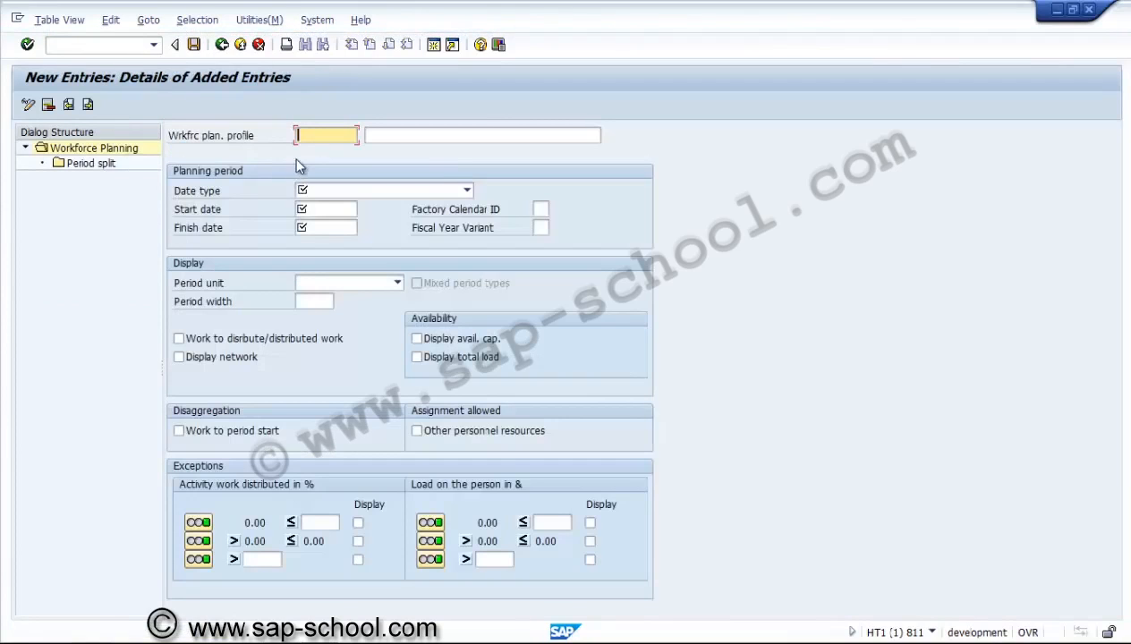
# Look over the Date type and Period unit options and the planning date fields
pyautogui.click(329, 190)
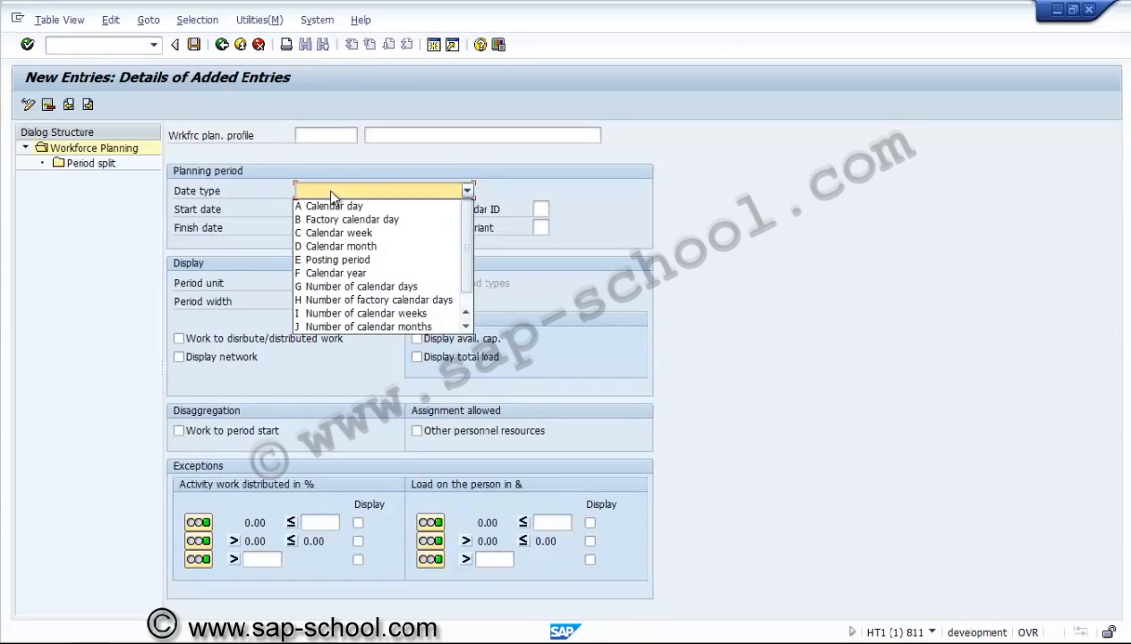
pyautogui.click(331, 192)
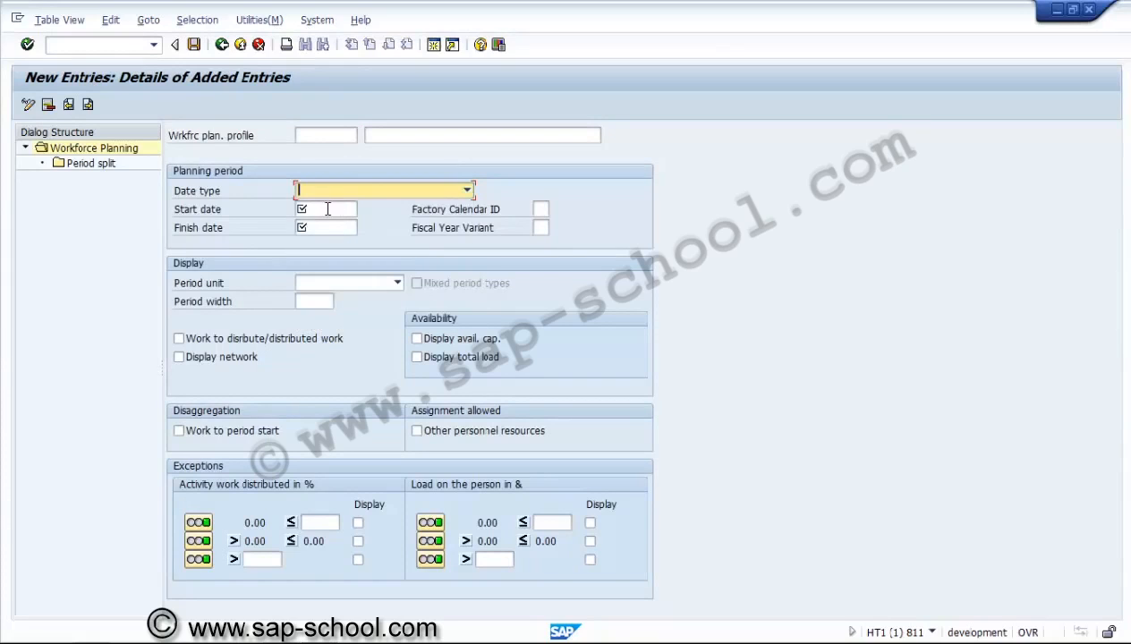
pyautogui.click(327, 209)
pyautogui.click(326, 228)
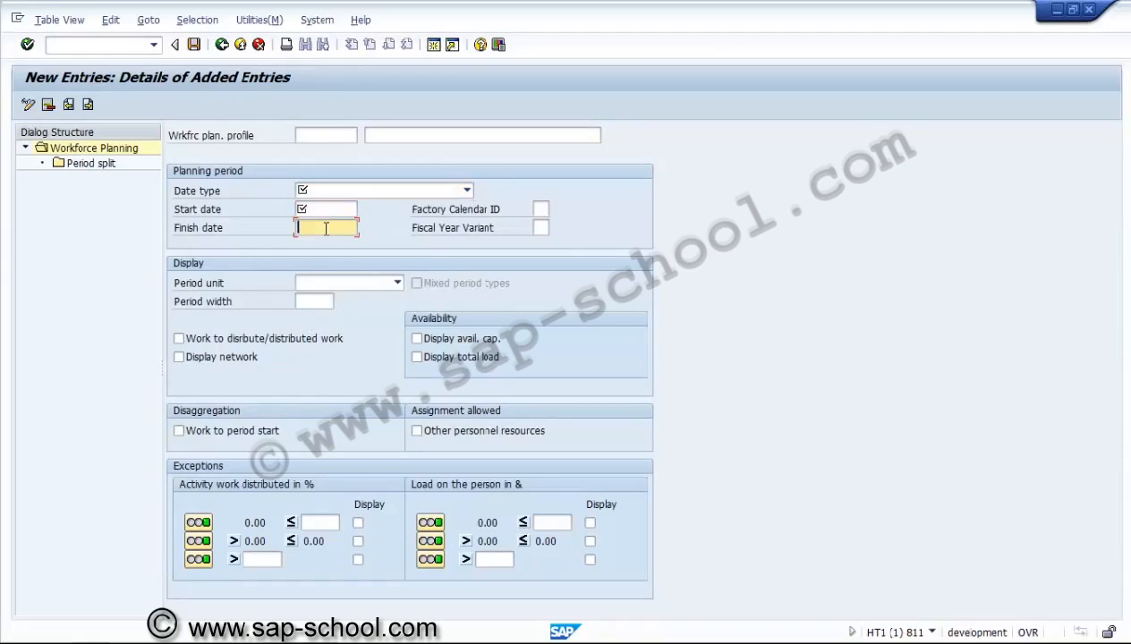
pyautogui.click(340, 285)
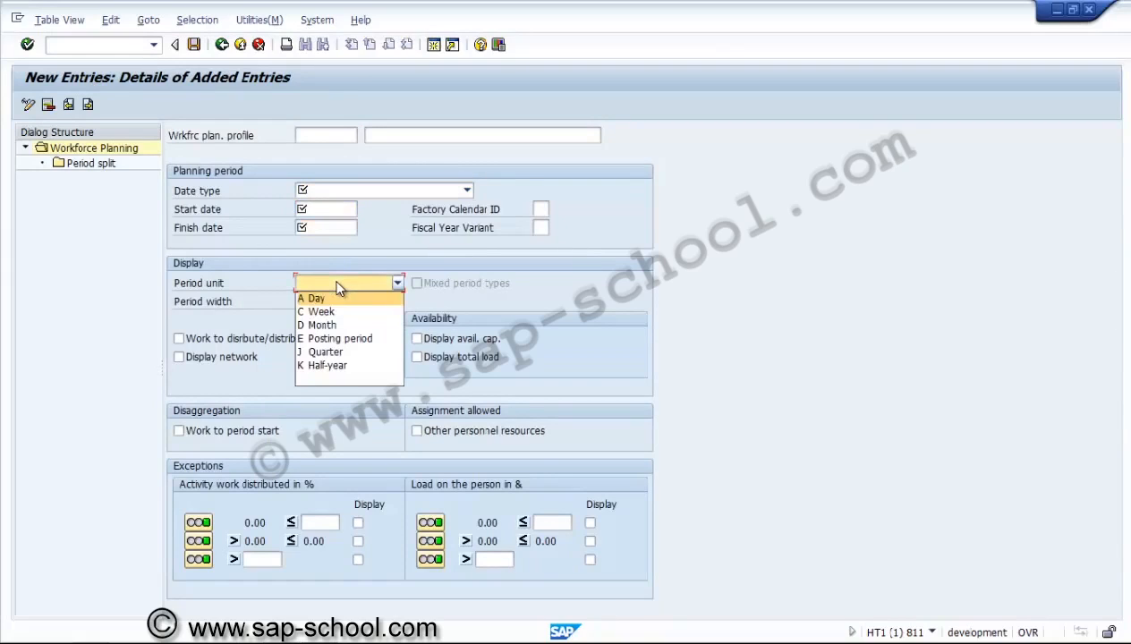
pyautogui.click(337, 283)
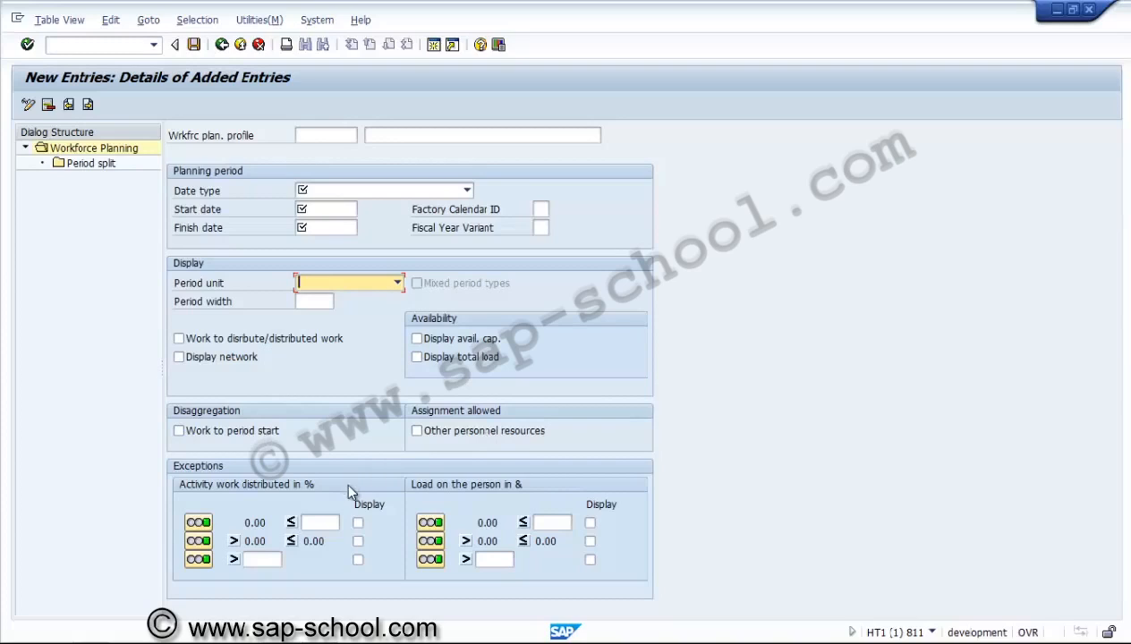
# Cancel the new workforce planning profile and confirm discarding it
pyautogui.click(222, 47)
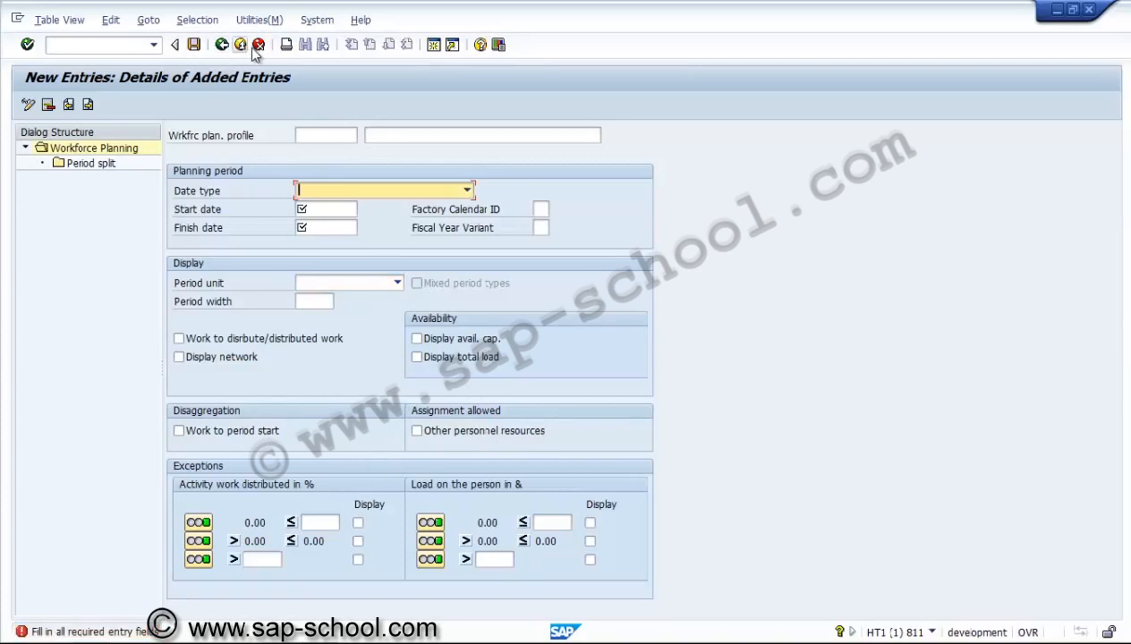
pyautogui.click(257, 45)
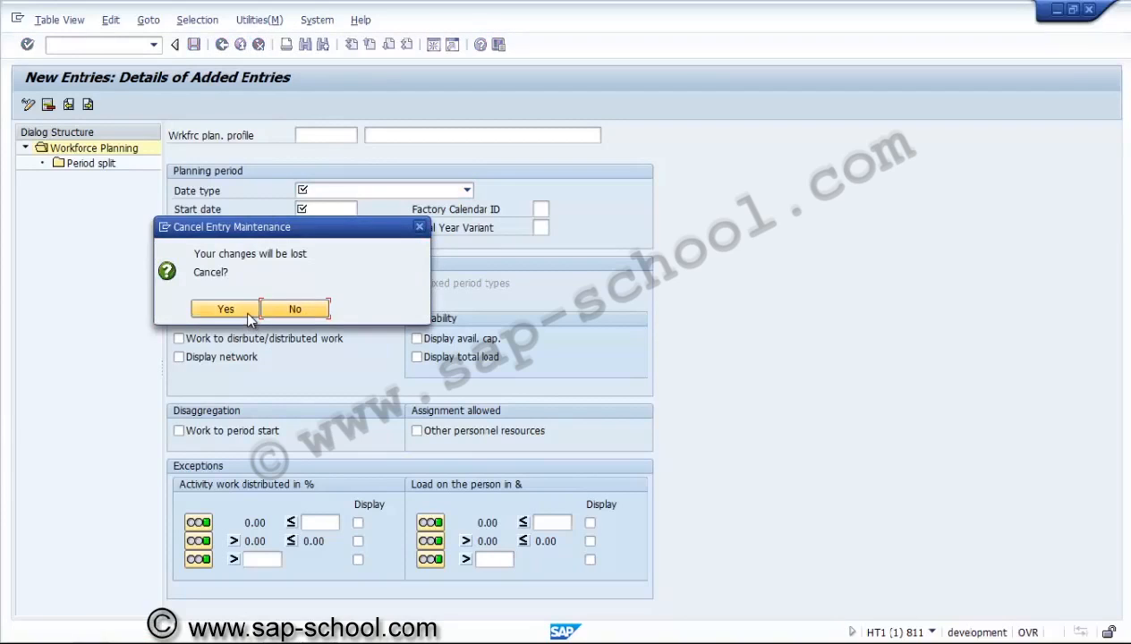
pyautogui.click(244, 309)
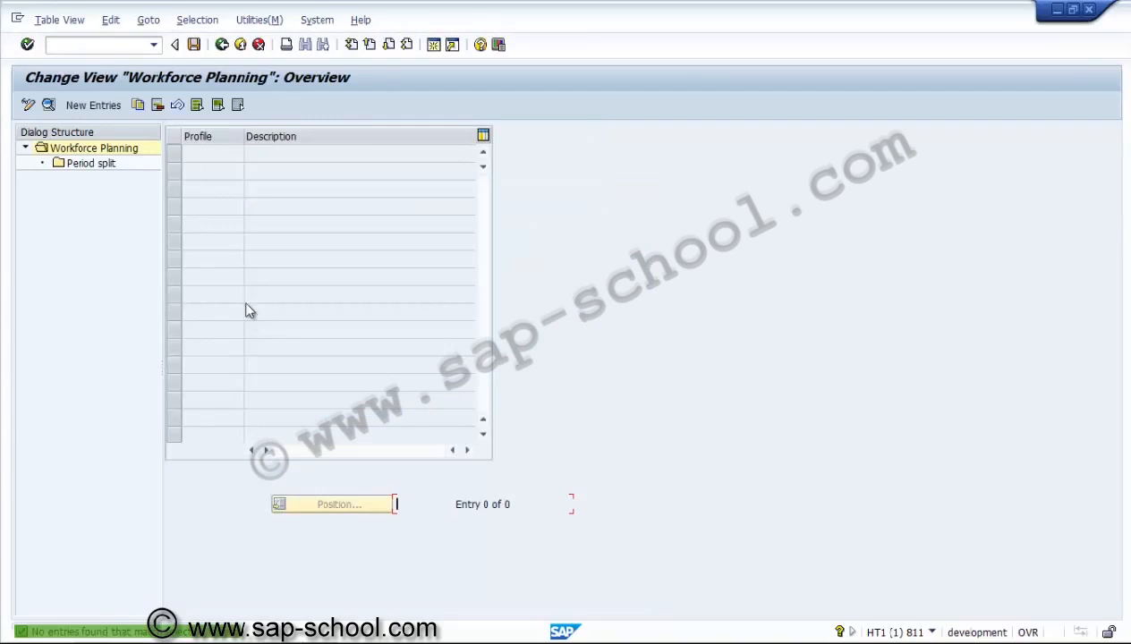
# Expand Formulas and page through the 23 parameters in Define Formula Parameters, then return
pyautogui.click(221, 44)
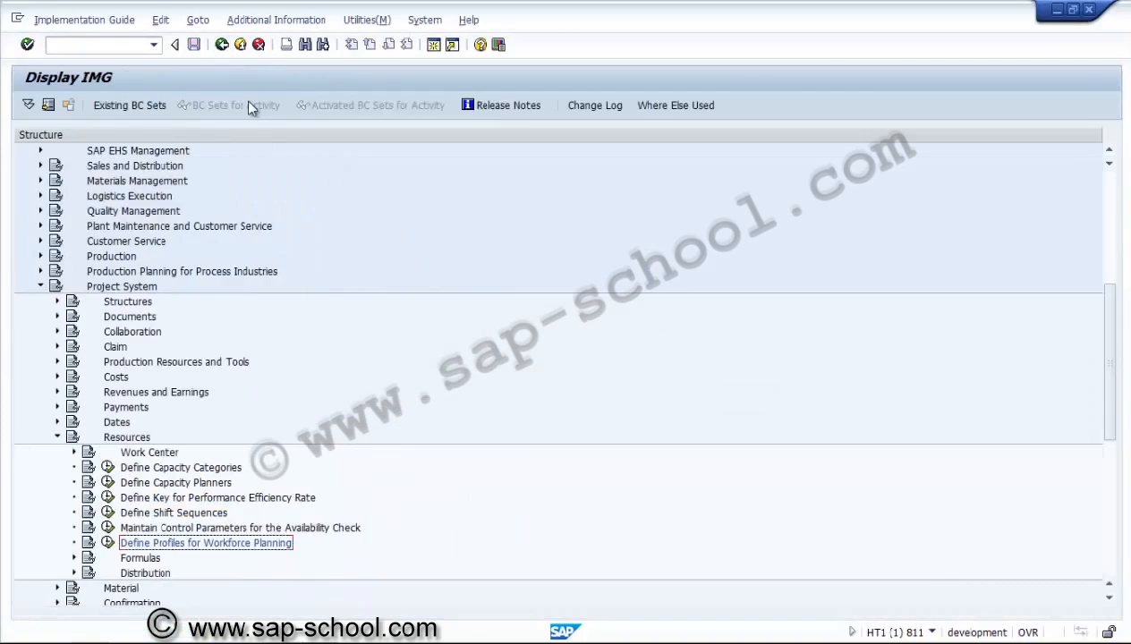
pyautogui.click(75, 559)
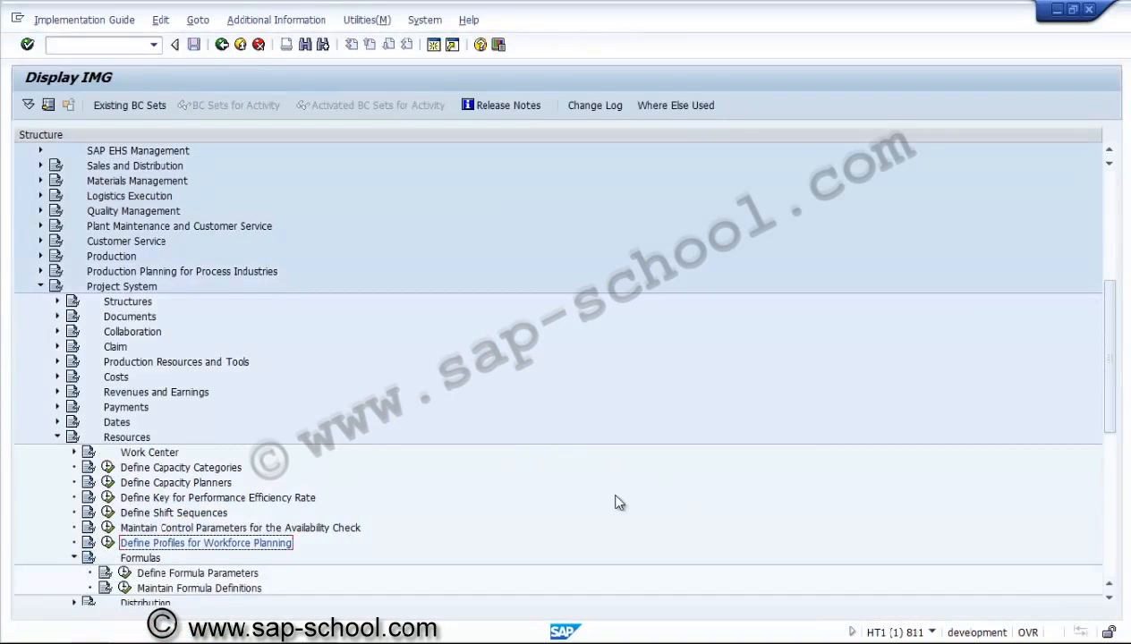
pyautogui.click(124, 573)
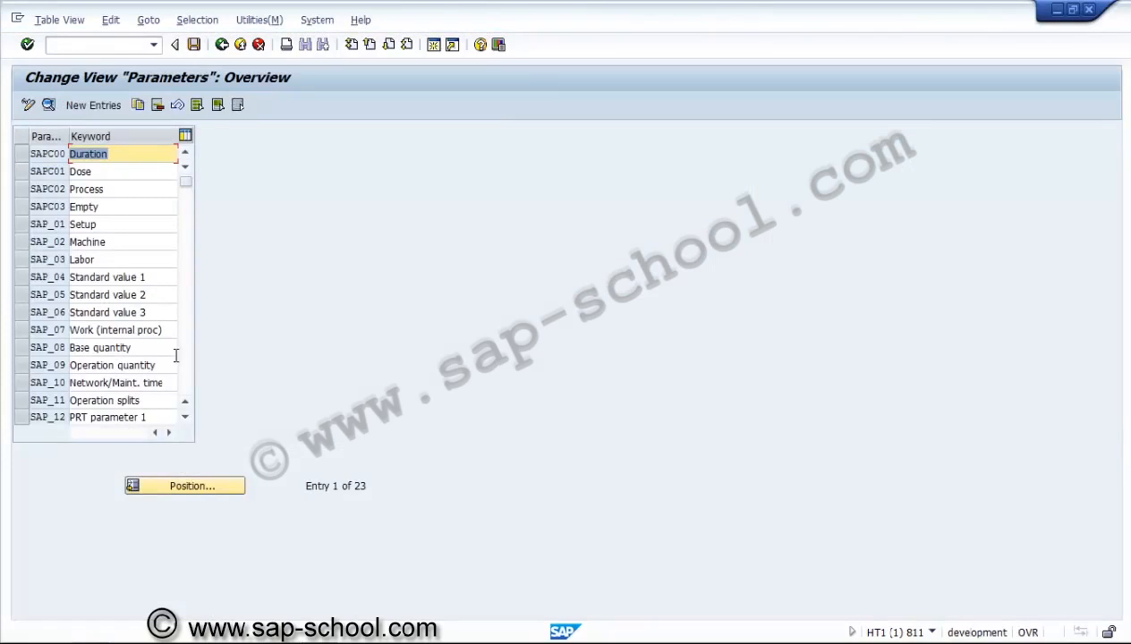
pyautogui.click(184, 369)
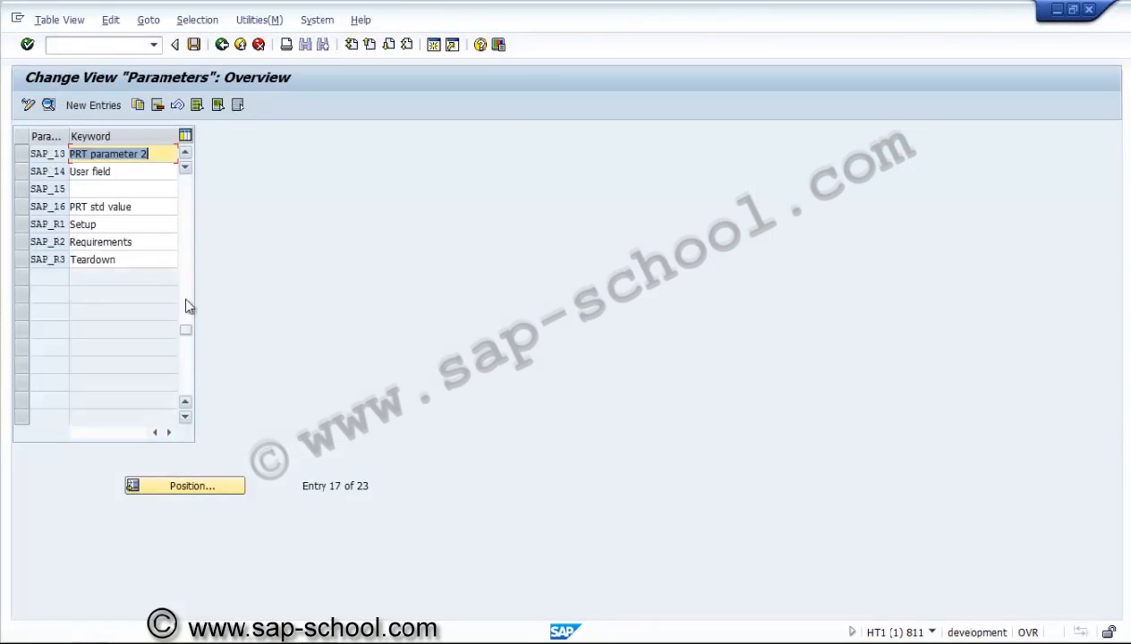
pyautogui.click(185, 180)
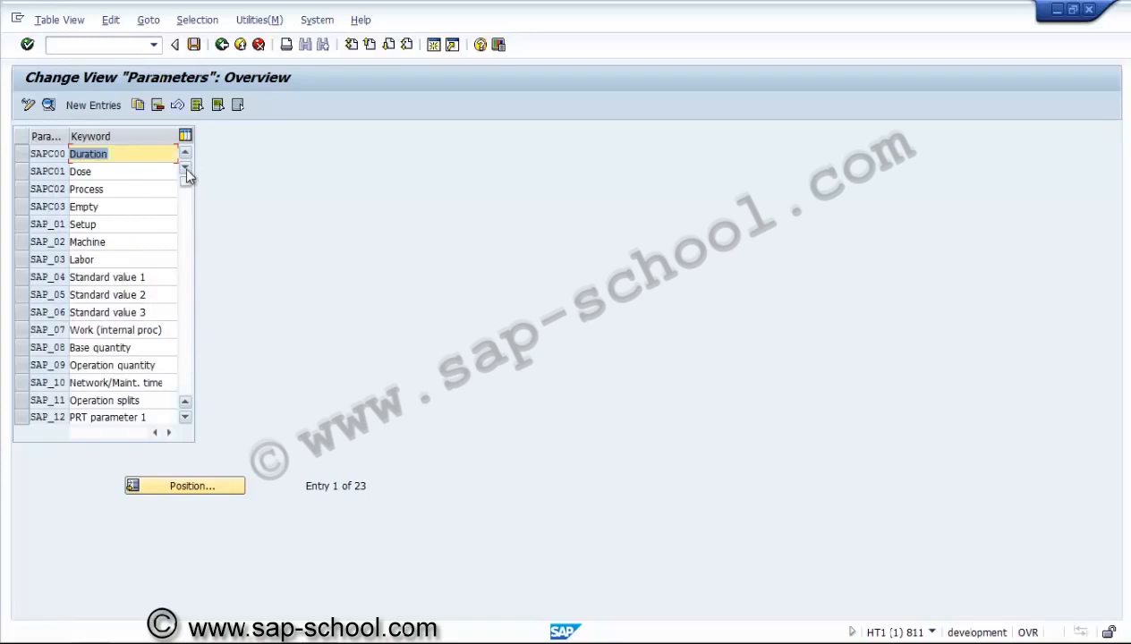
pyautogui.click(221, 45)
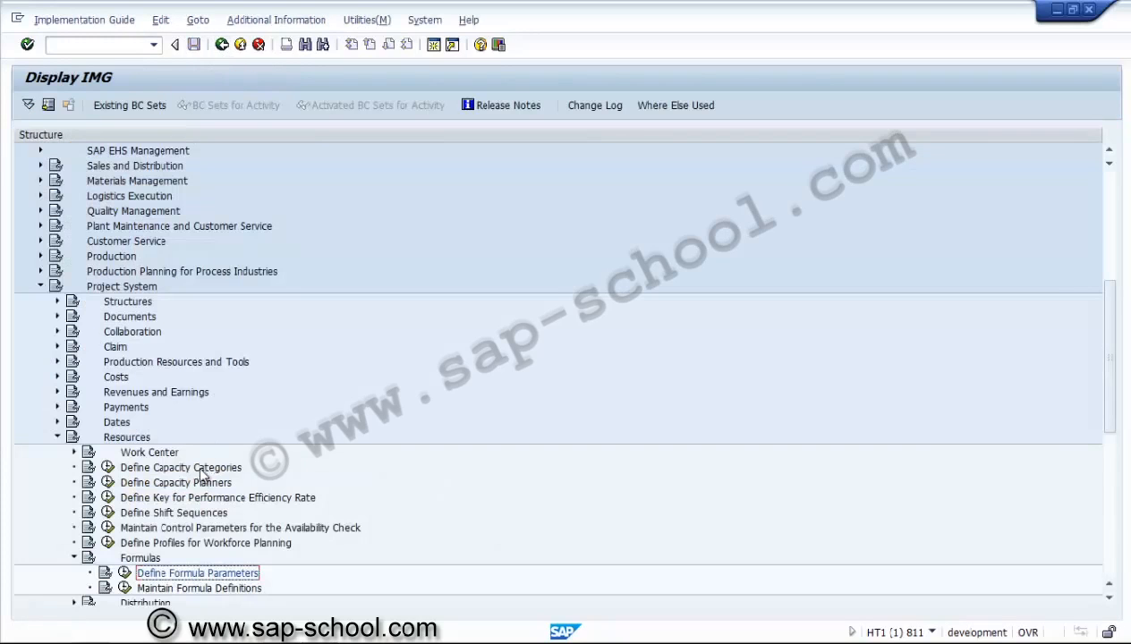
# Open the formula definitions and view details of formulas SAP004 and SAP008
pyautogui.click(125, 588)
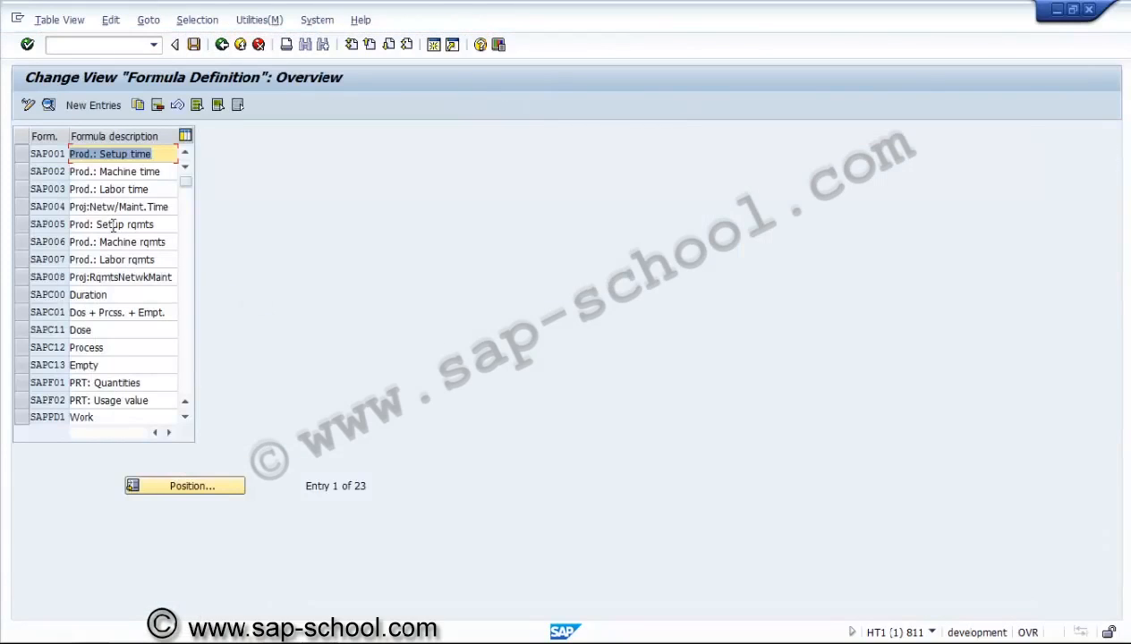
pyautogui.click(105, 207)
pyautogui.click(20, 208)
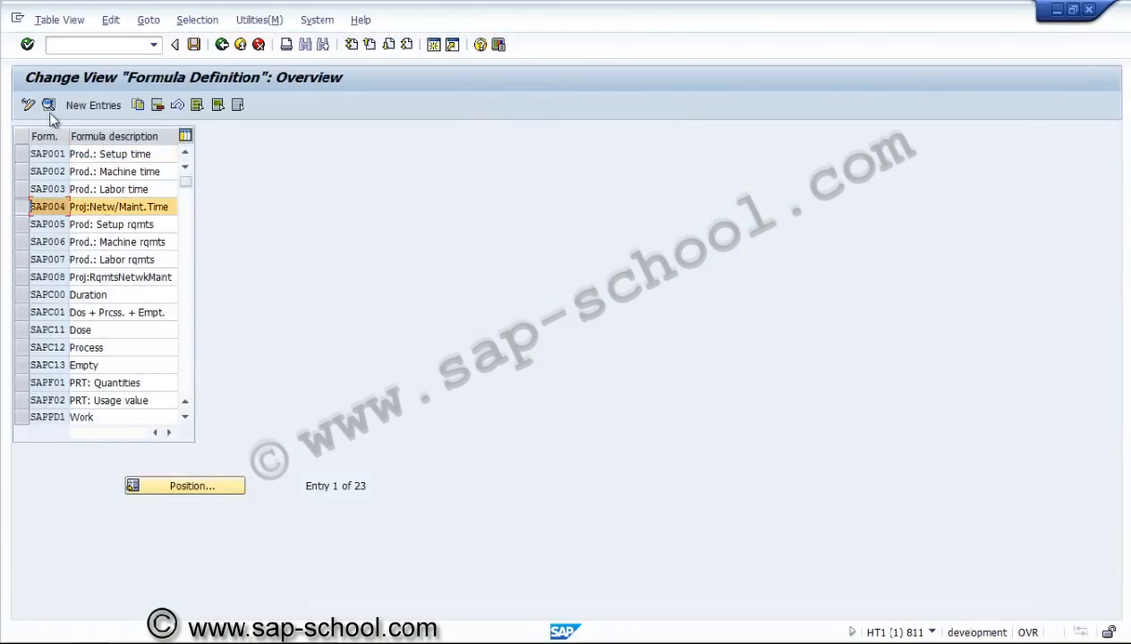
pyautogui.click(48, 105)
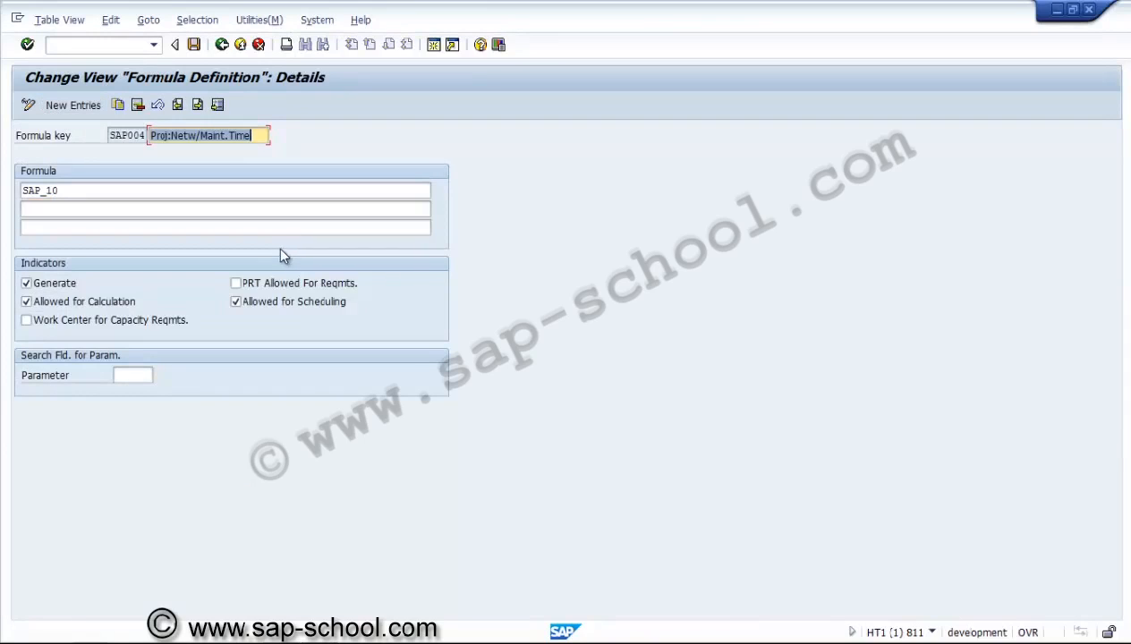
pyautogui.click(173, 194)
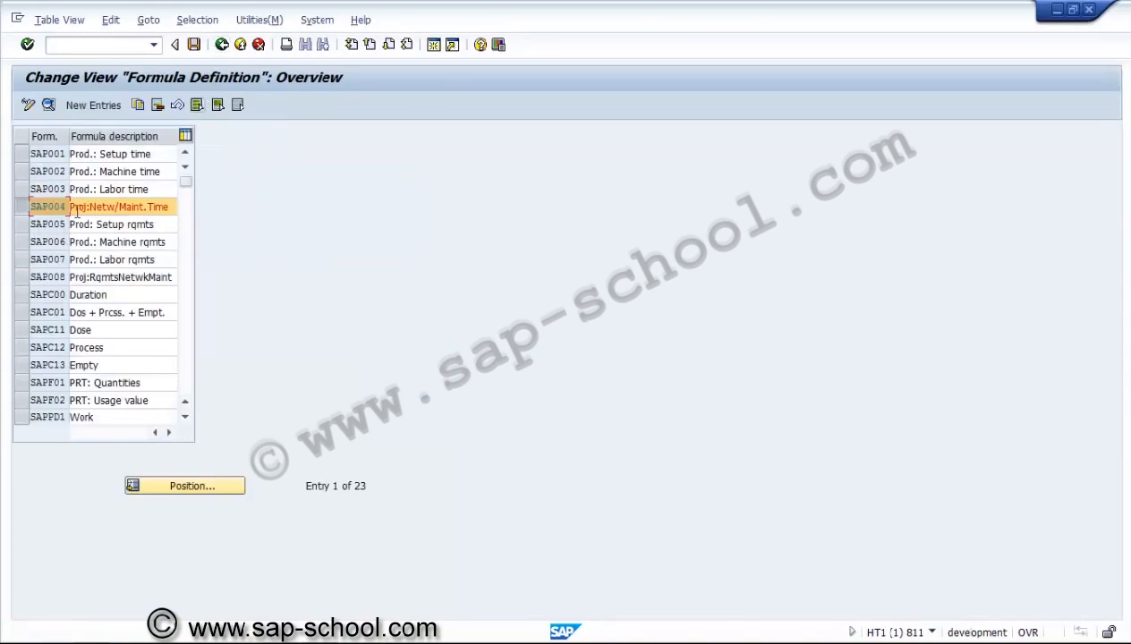
pyautogui.click(21, 277)
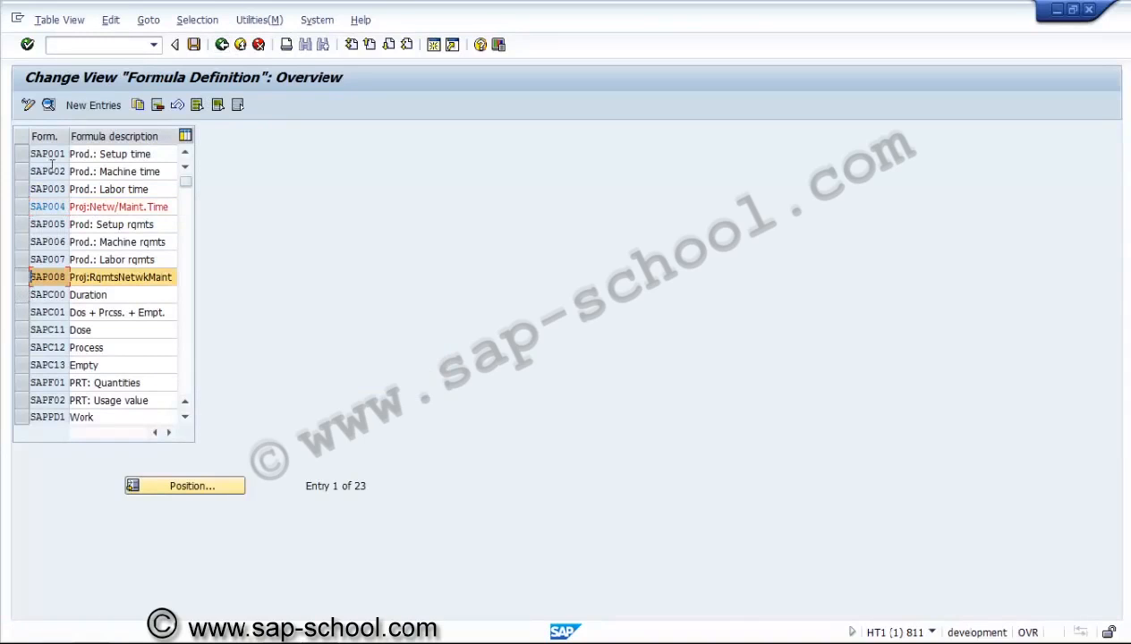
pyautogui.click(49, 104)
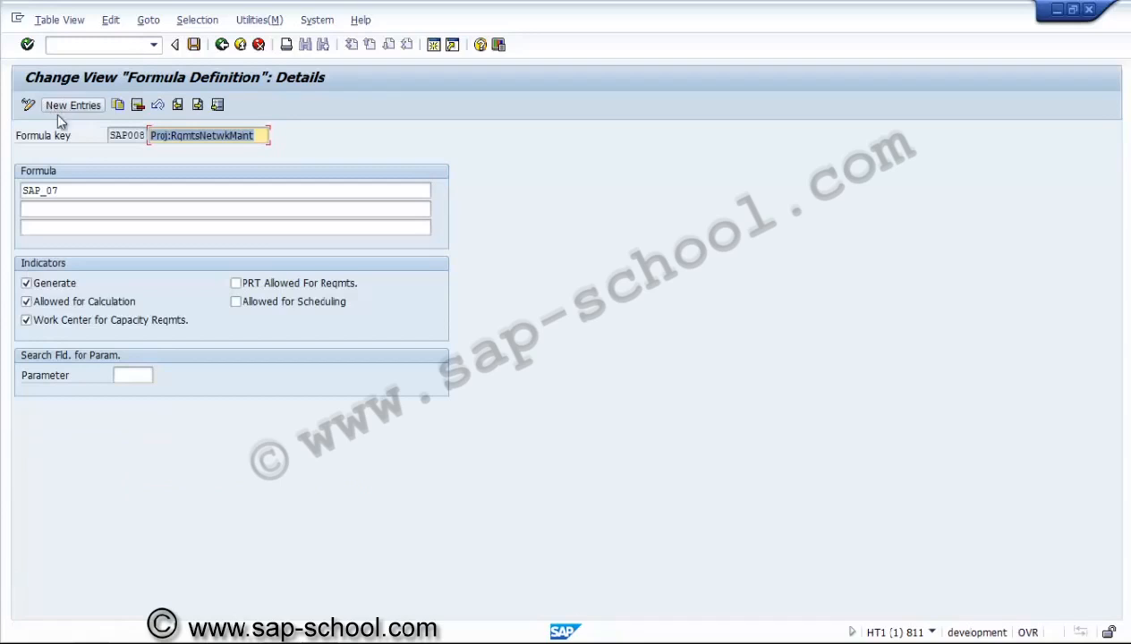
# Page through the formula definition list and return to the IMG tree
pyautogui.click(222, 46)
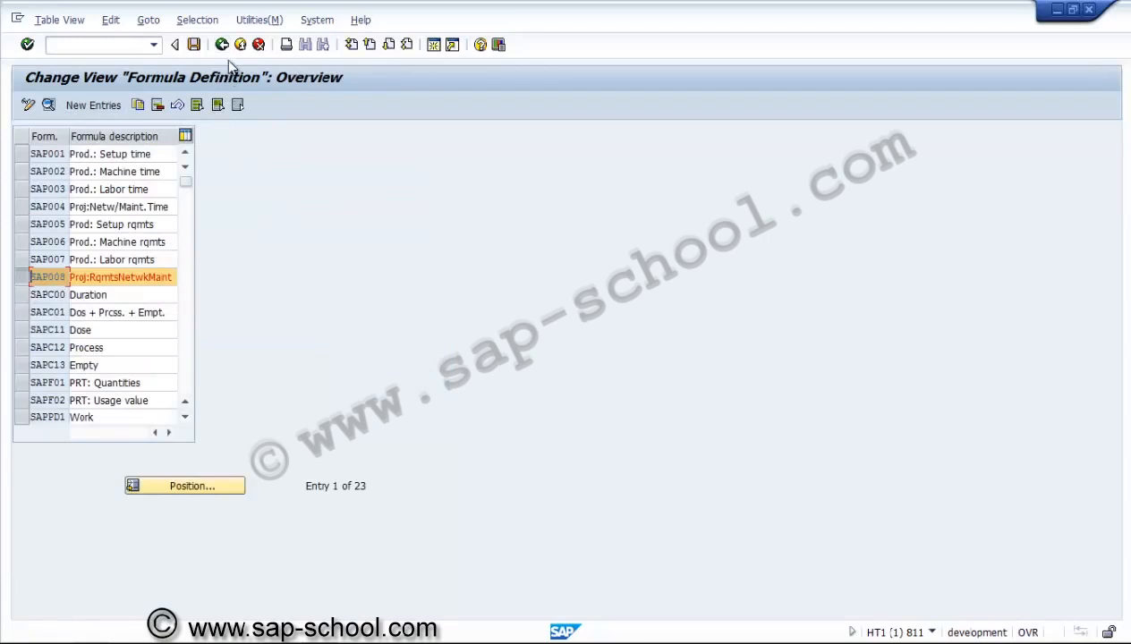
pyautogui.click(188, 310)
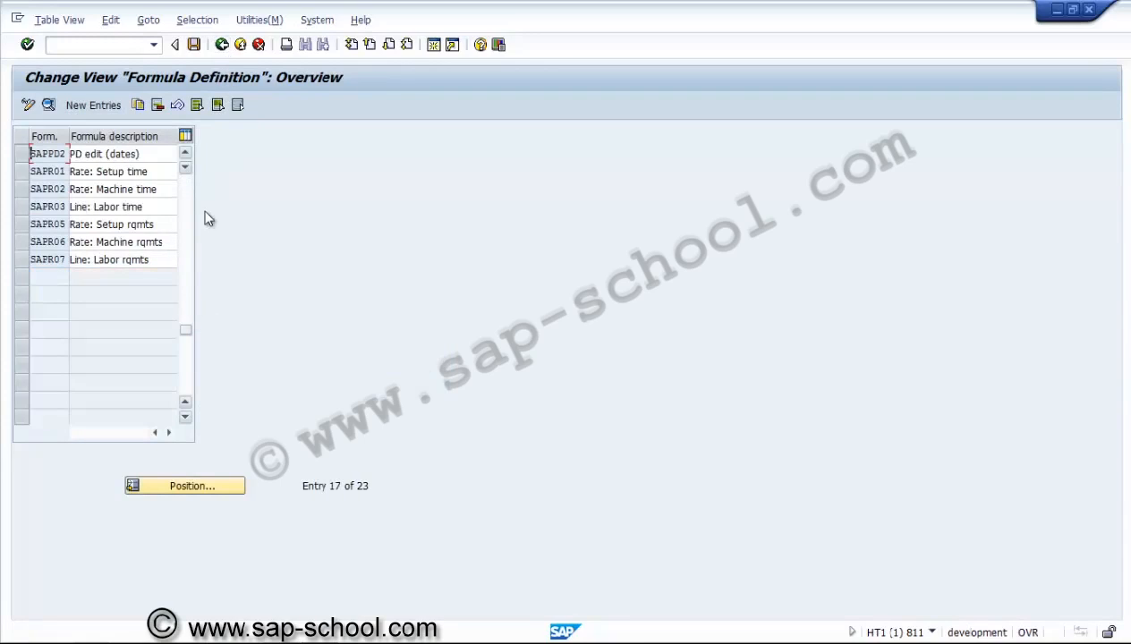
pyautogui.click(222, 44)
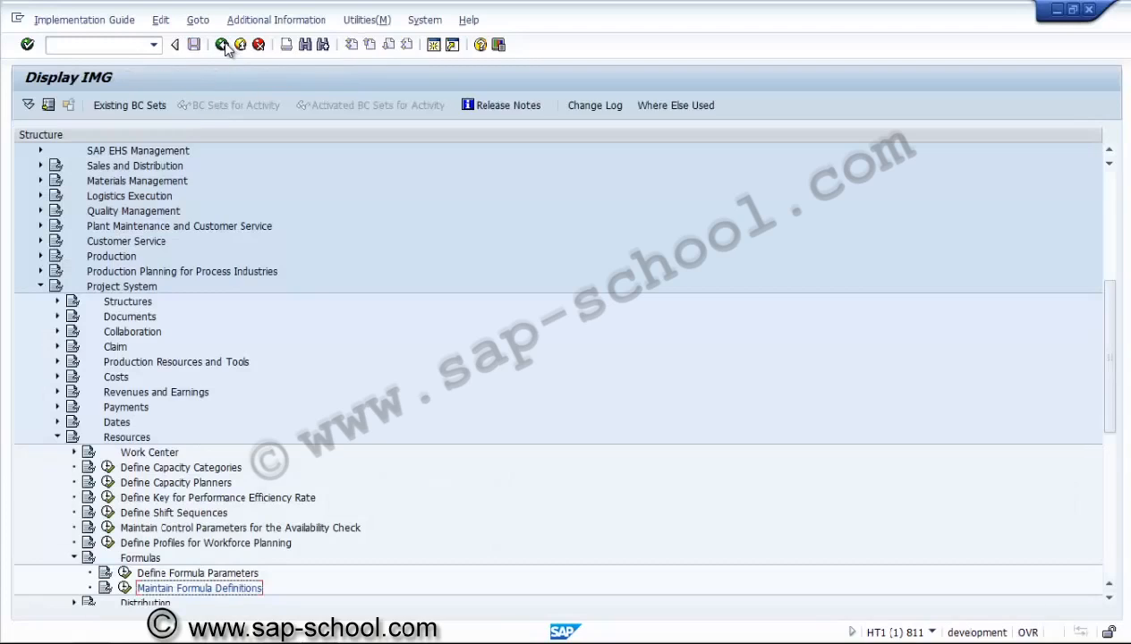
# Review the details of formula parameters SAP_07 (Work) and SAP_10 (Network/Maint. time)
pyautogui.click(124, 573)
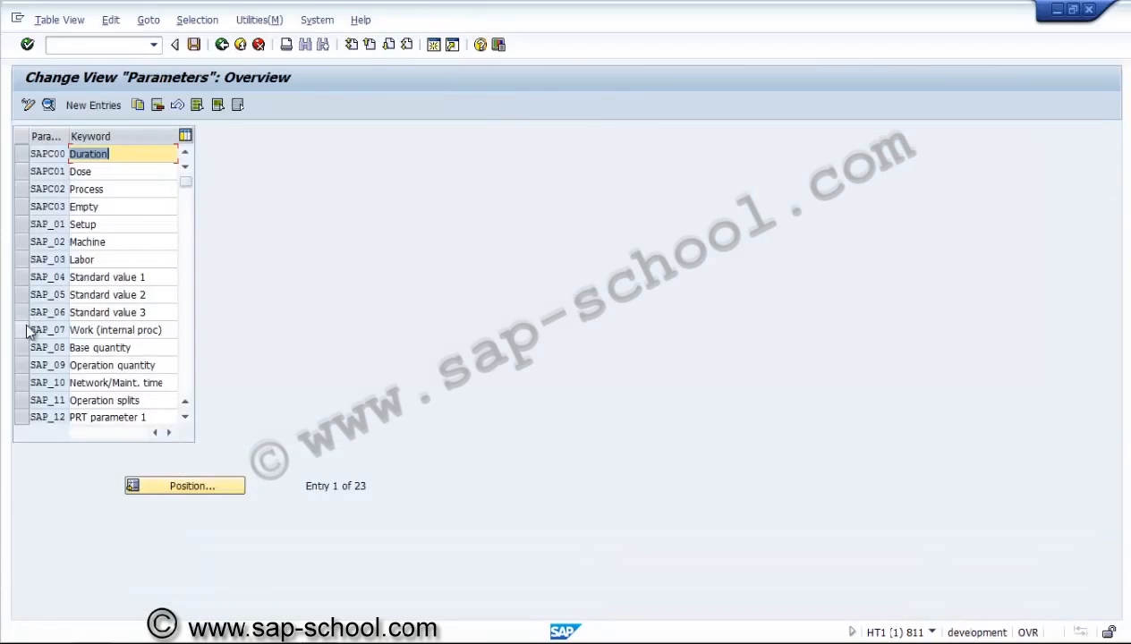
pyautogui.click(28, 330)
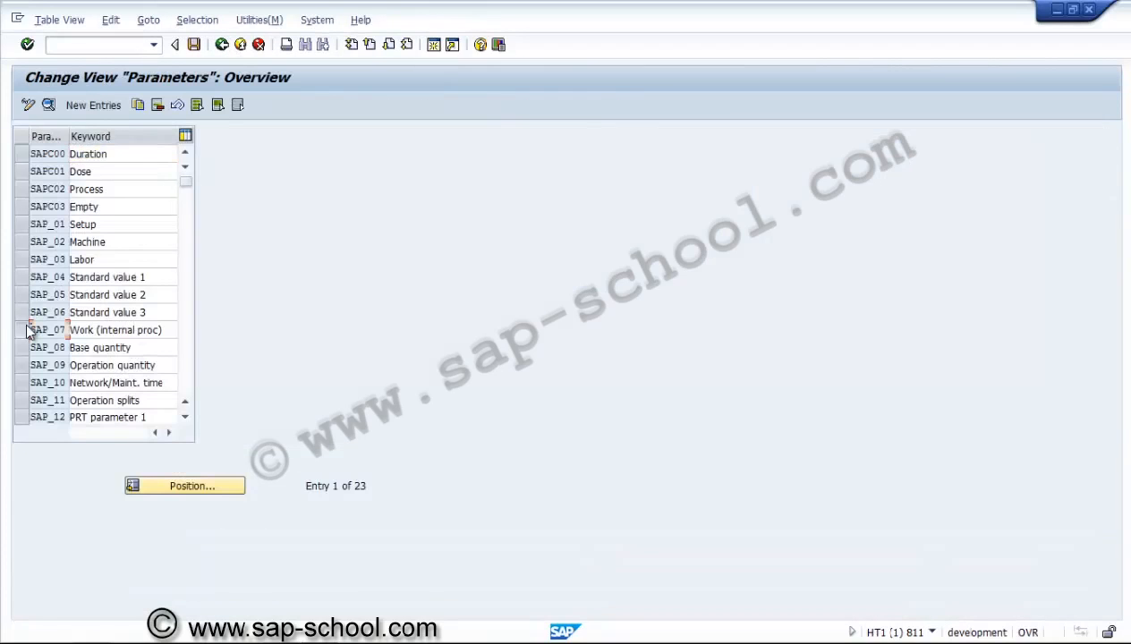
pyautogui.click(49, 104)
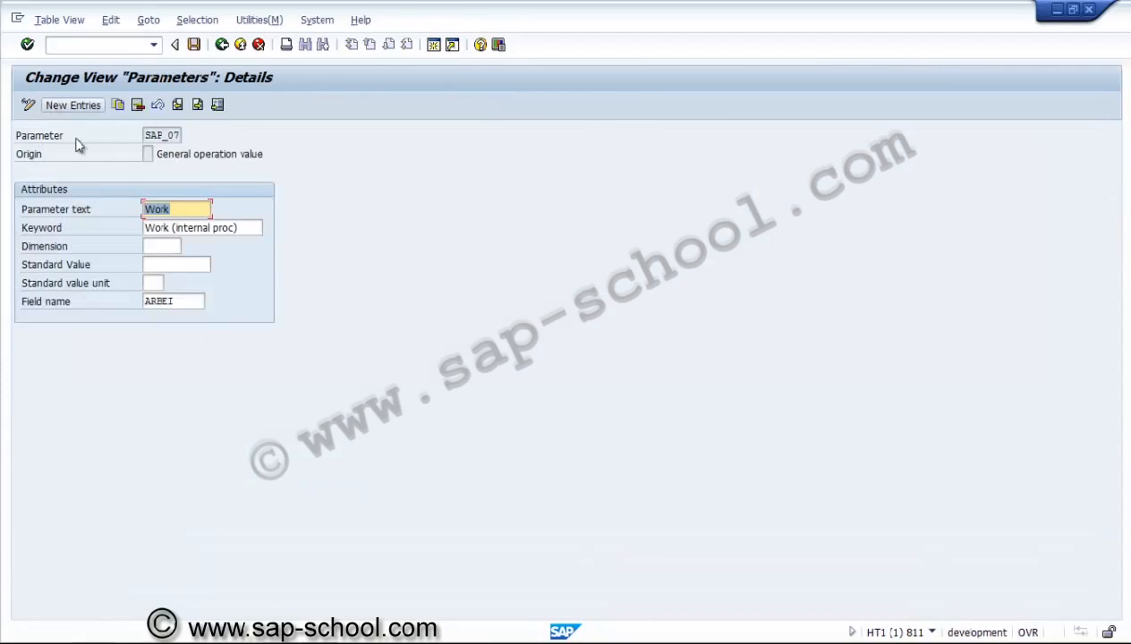
pyautogui.click(195, 302)
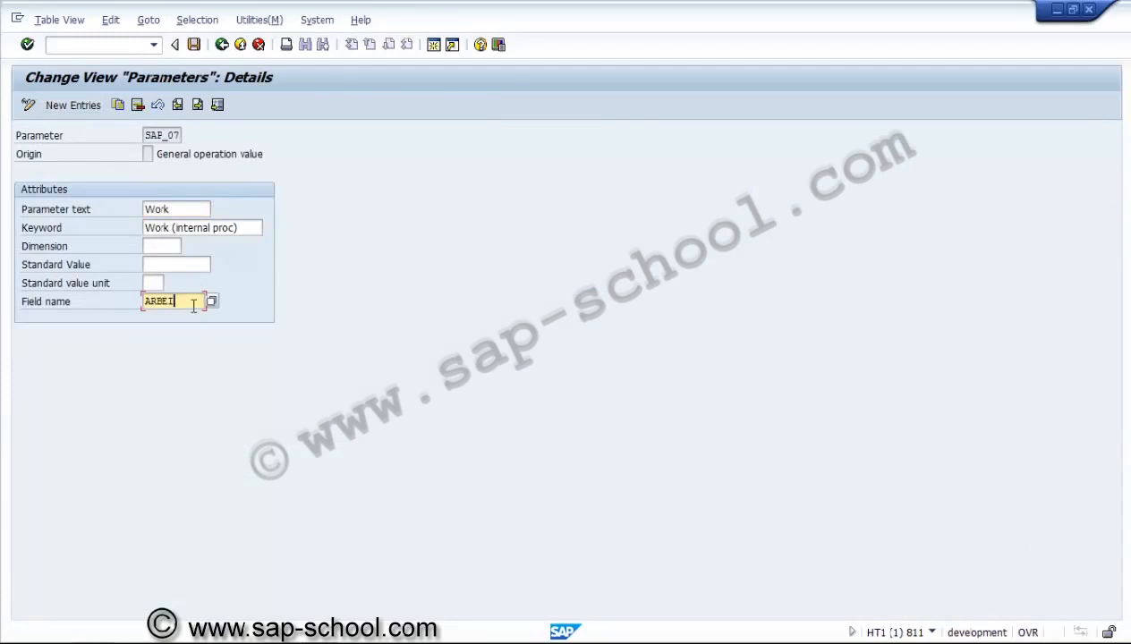
pyautogui.click(221, 44)
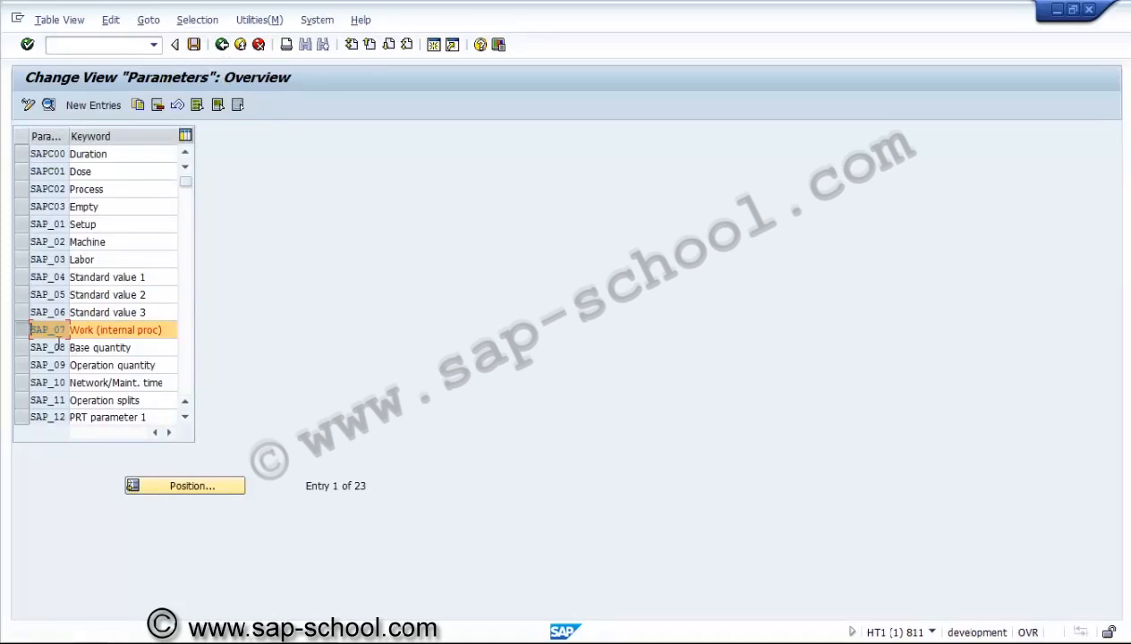
pyautogui.click(22, 385)
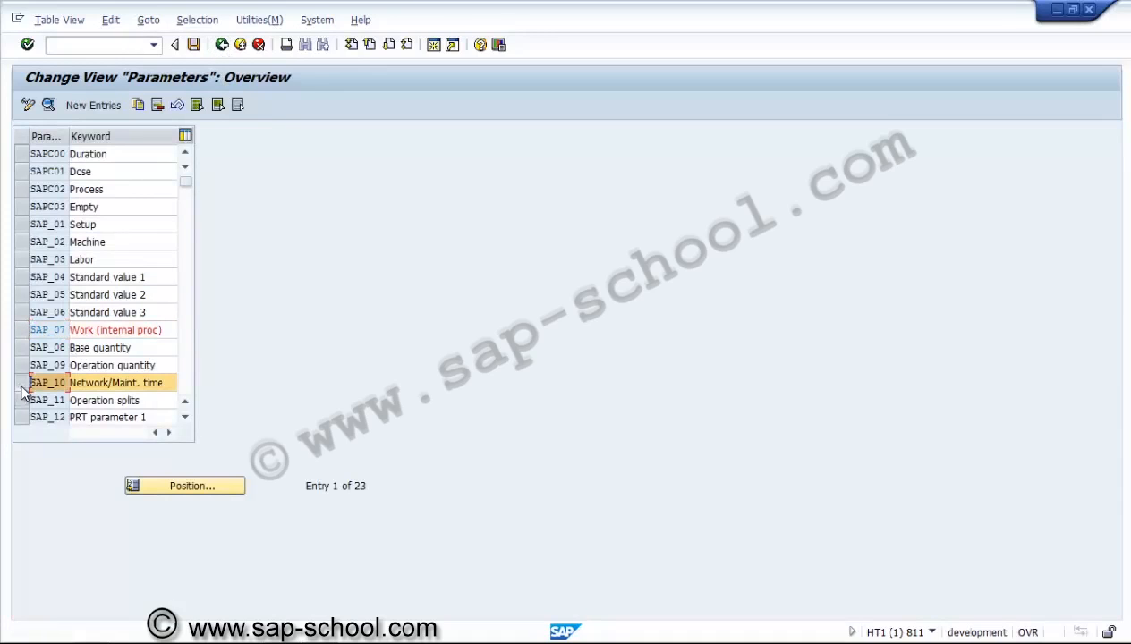
pyautogui.click(50, 105)
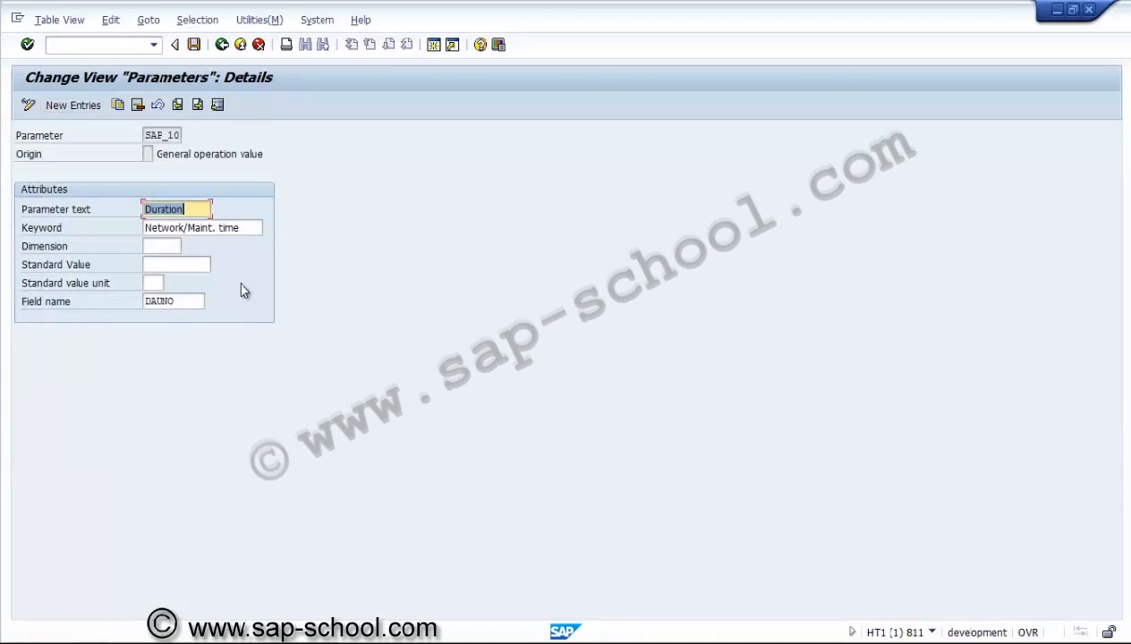
# Set TIME as the dimension of the SAP_10 duration parameter from the possible-values list
pyautogui.click(222, 45)
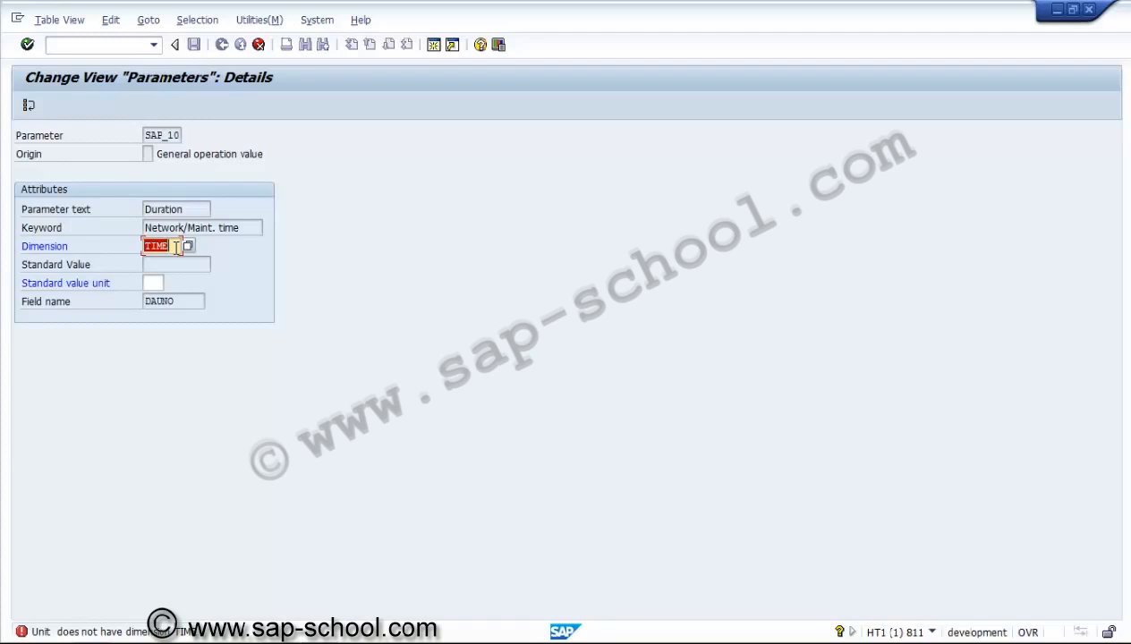
pyautogui.write('hr')
pyautogui.press('Return')
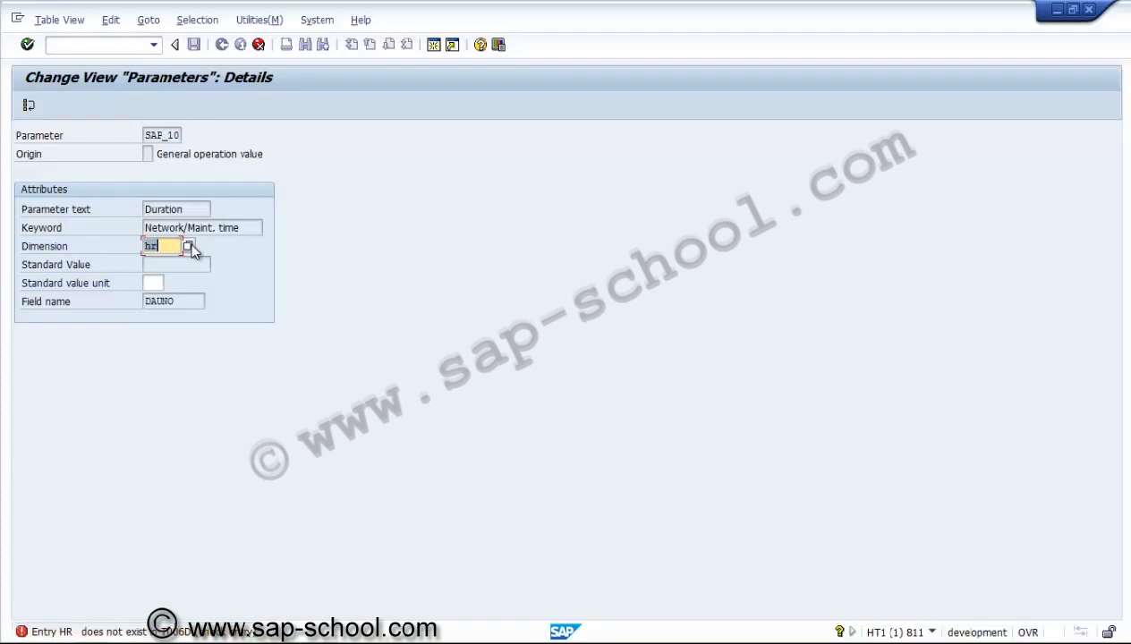
pyautogui.click(188, 246)
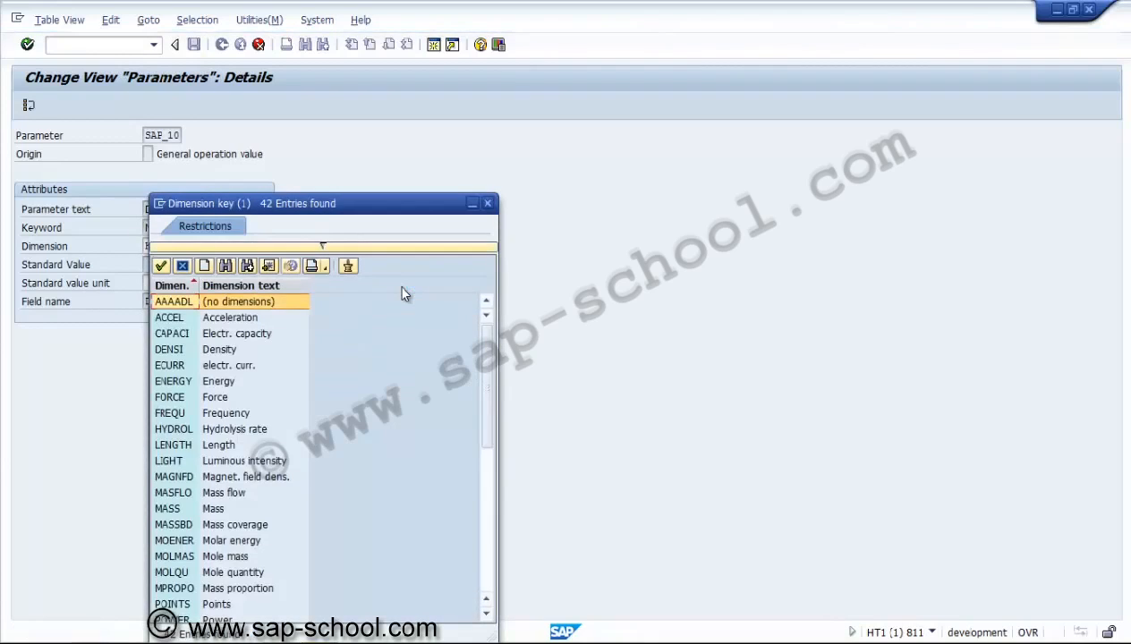
pyautogui.click(484, 554)
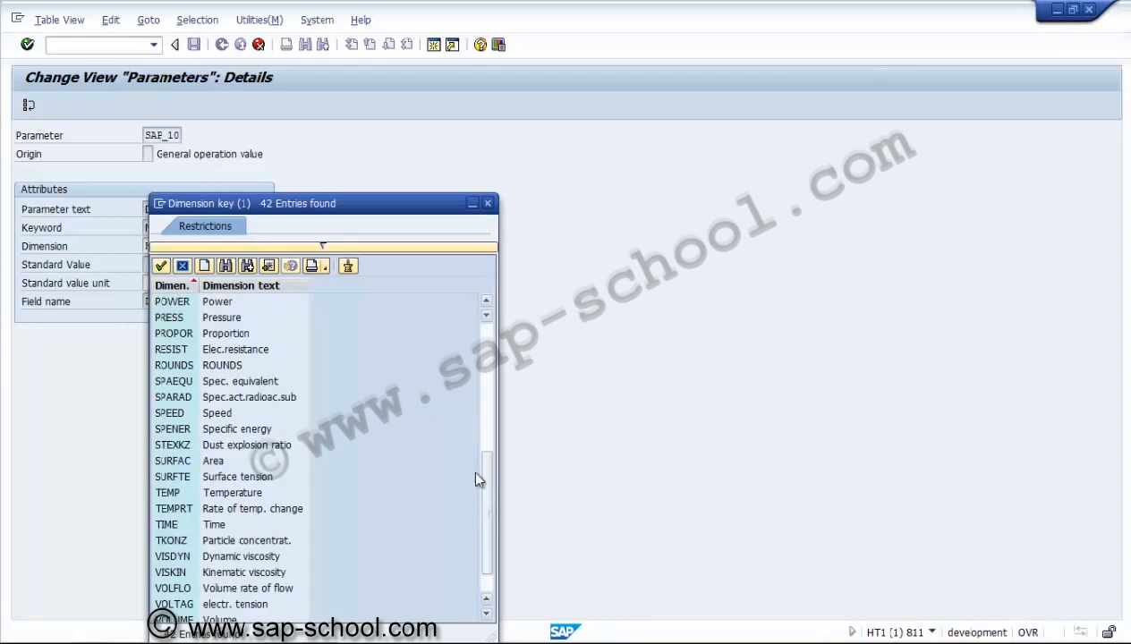
pyautogui.doubleClick(232, 522)
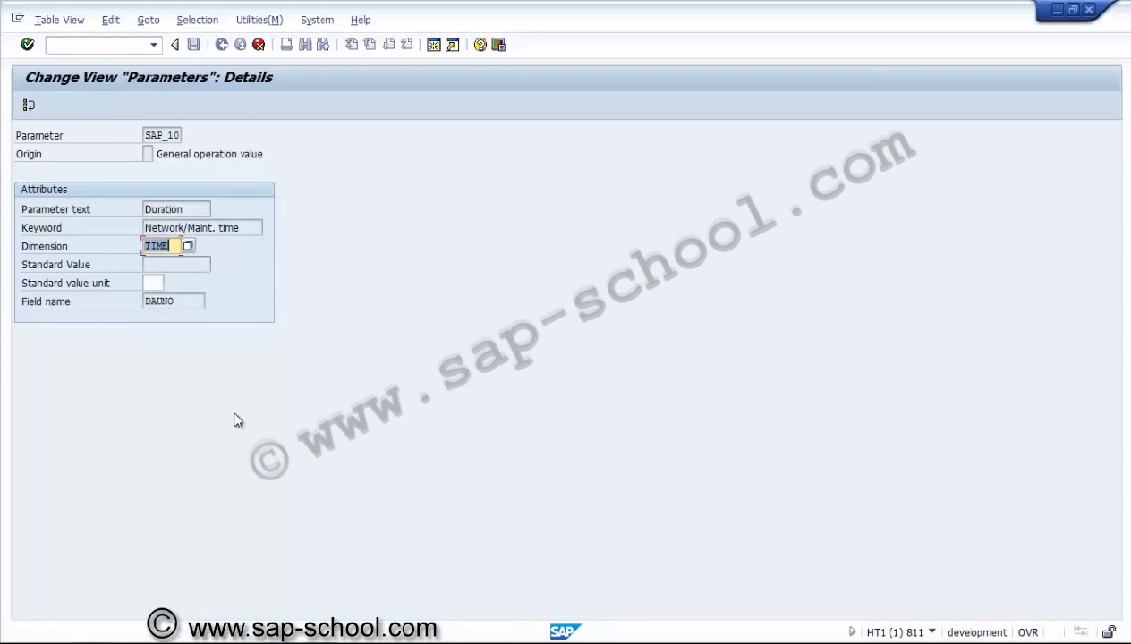
pyautogui.click(27, 44)
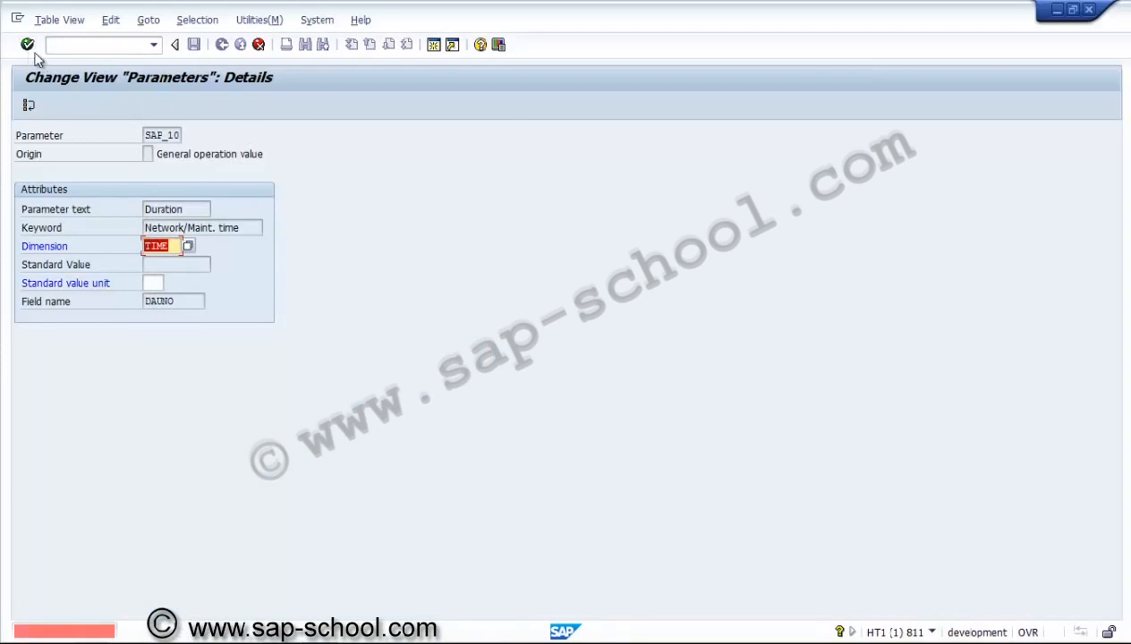
# Return to the IMG, collapse Formulas and expand Distribution
pyautogui.click(28, 109)
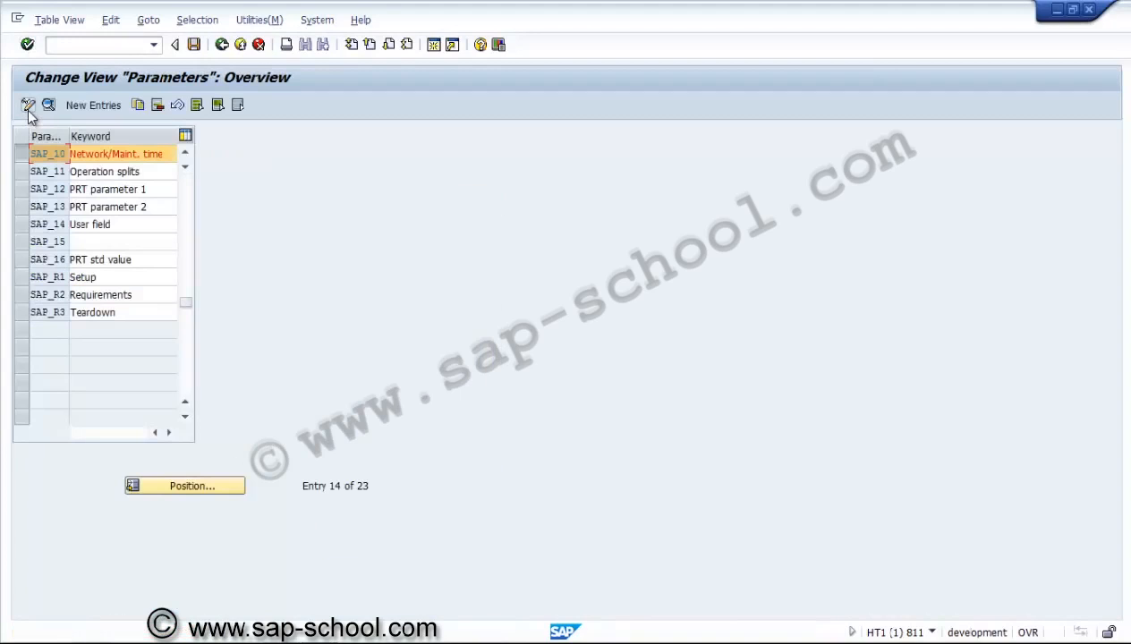
pyautogui.click(222, 45)
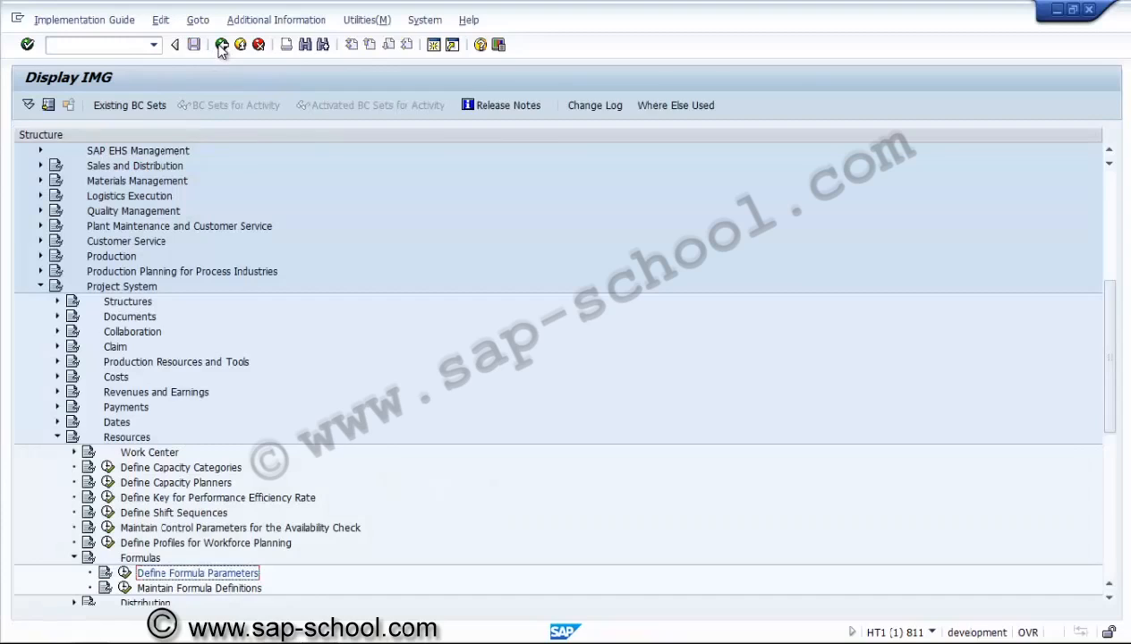
pyautogui.click(75, 558)
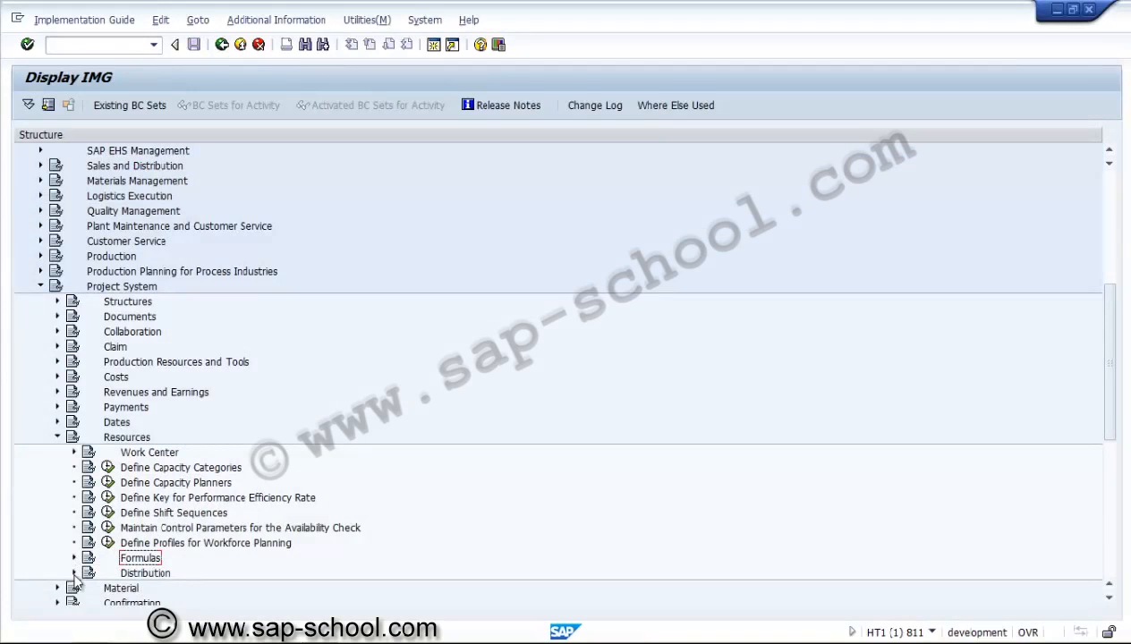
pyautogui.click(76, 573)
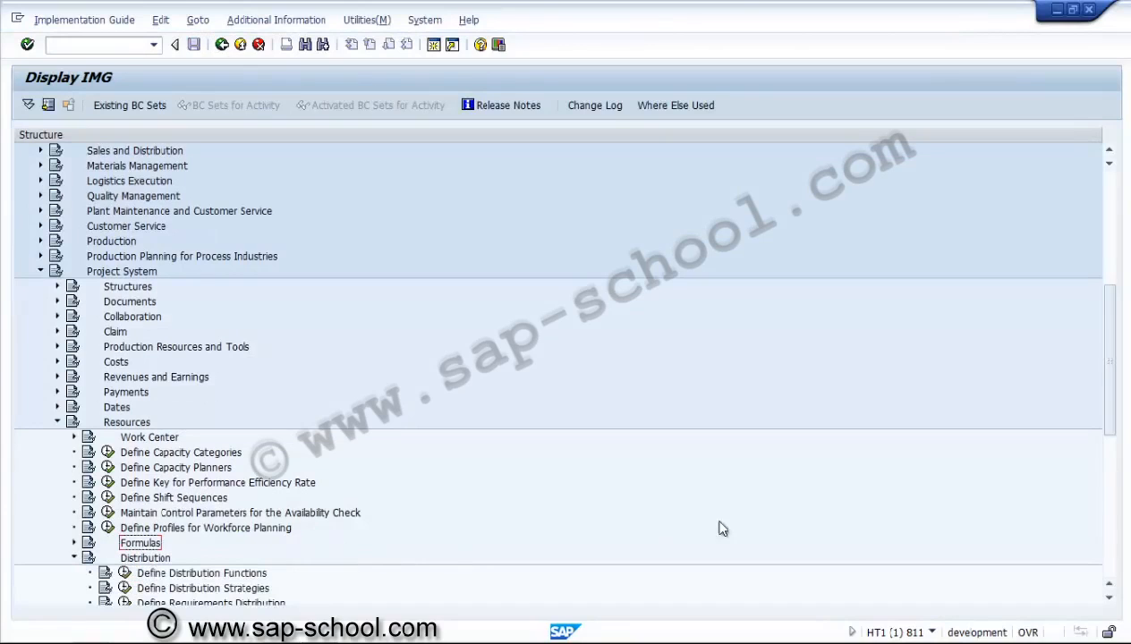
pyautogui.click(1109, 599)
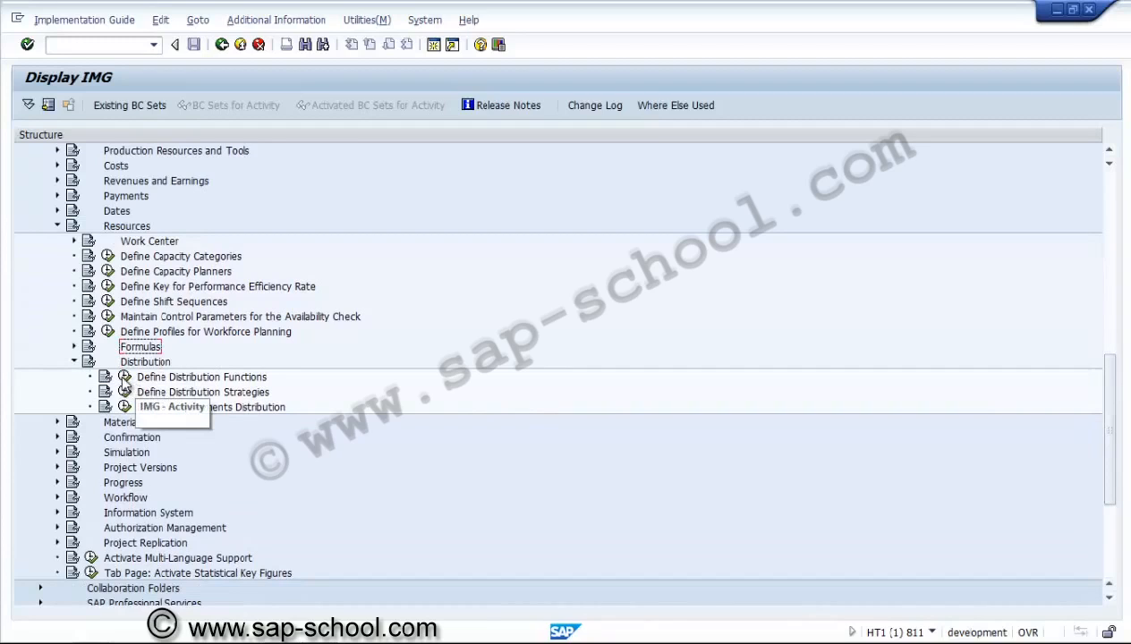
pyautogui.click(126, 379)
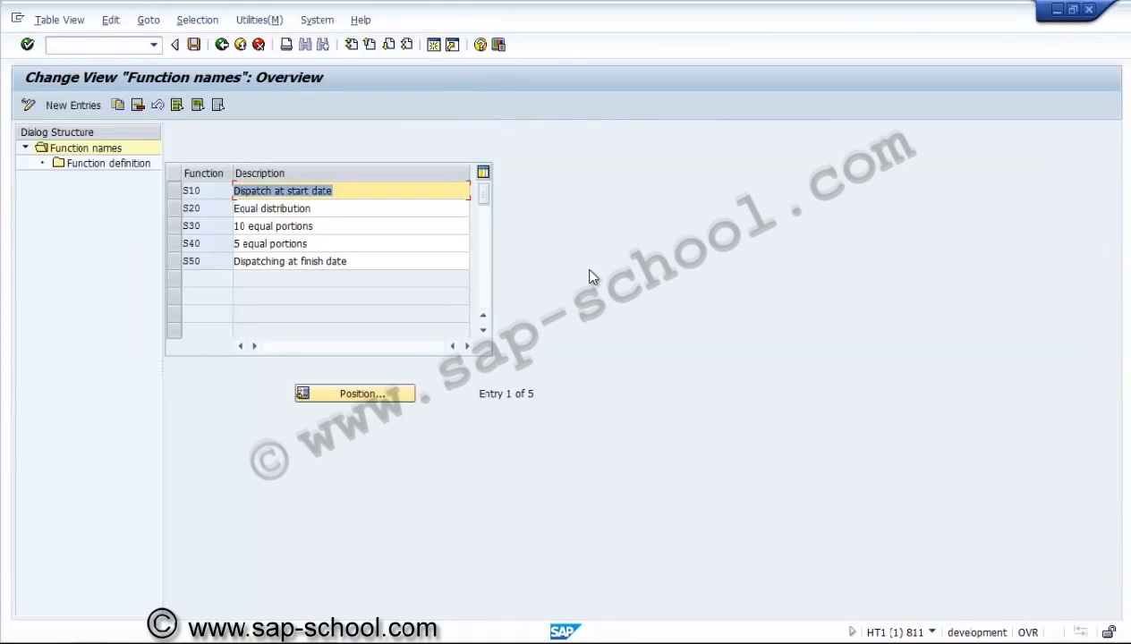
pyautogui.click(373, 196)
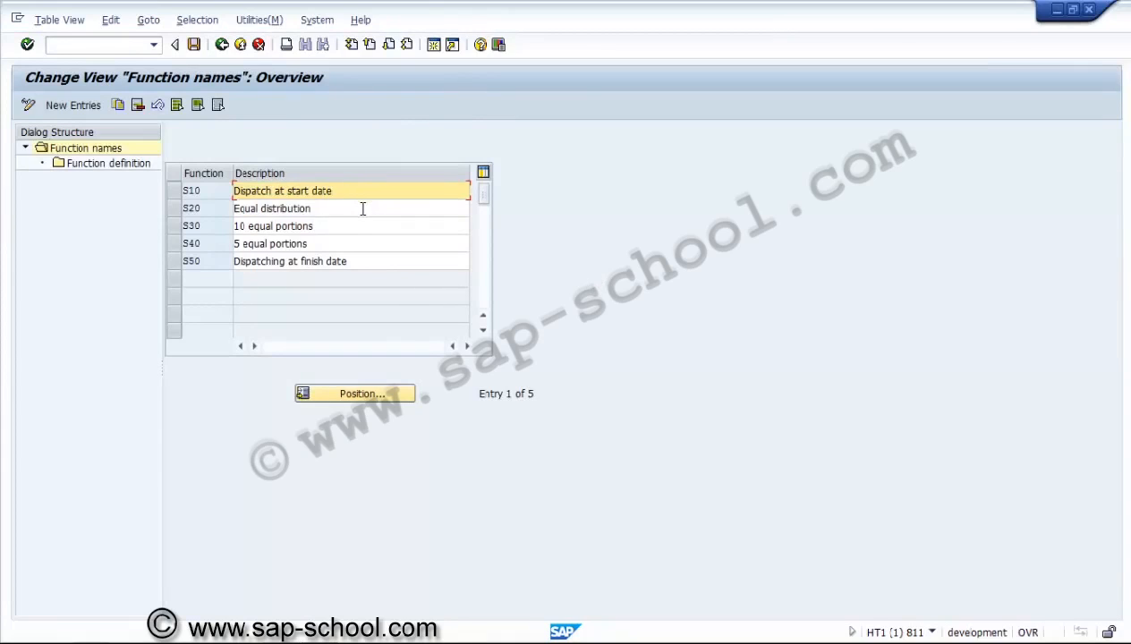
pyautogui.click(363, 208)
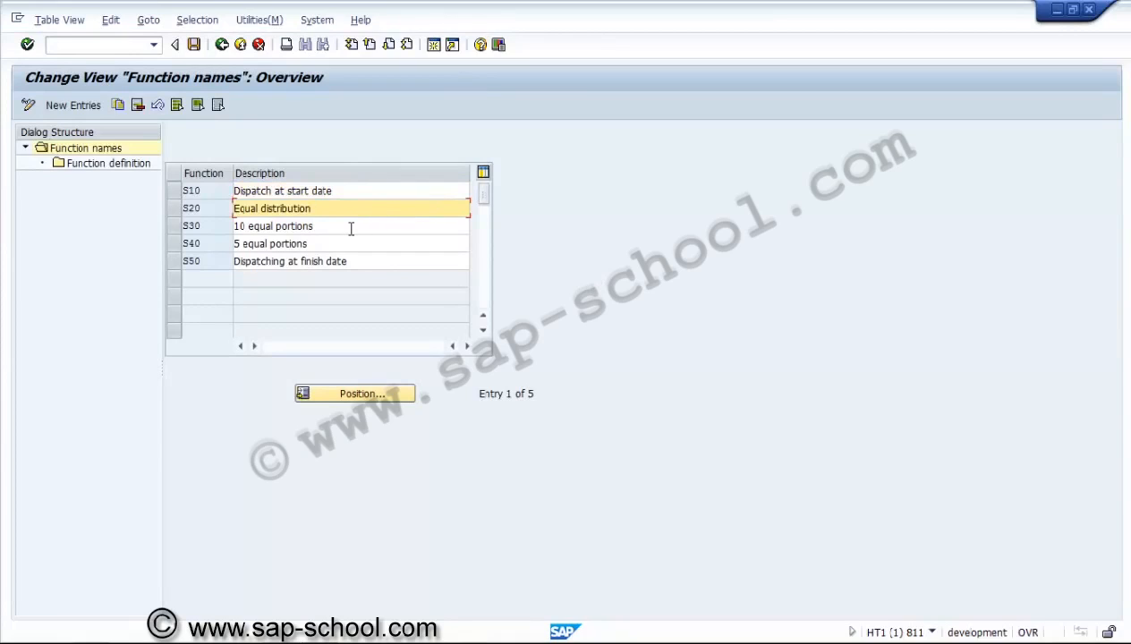
pyautogui.click(351, 228)
pyautogui.click(347, 241)
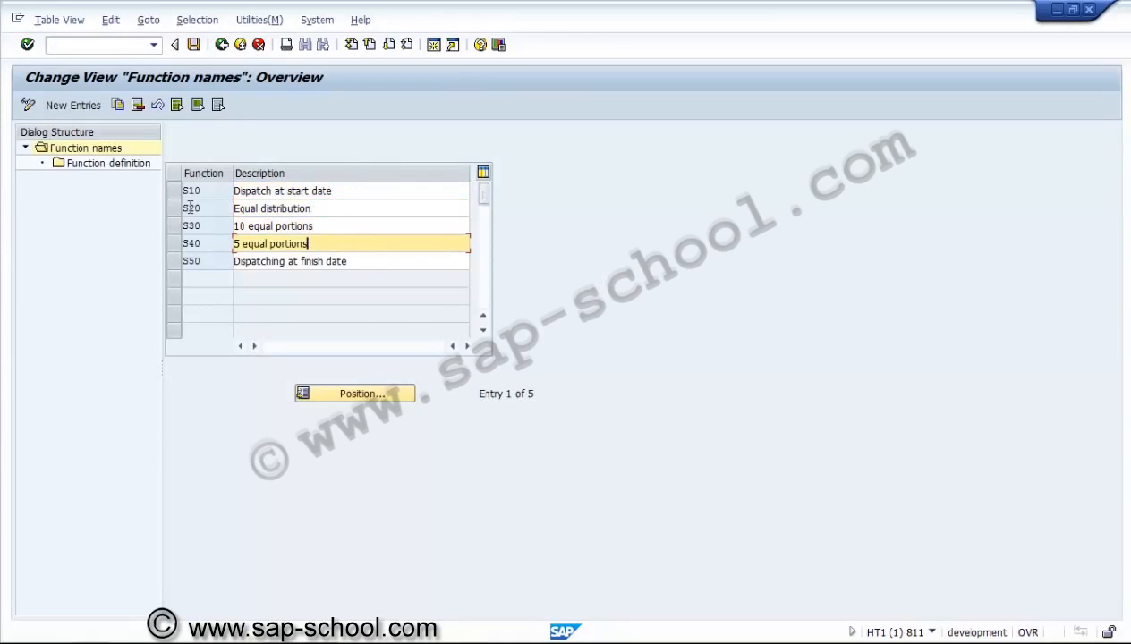
pyautogui.click(175, 209)
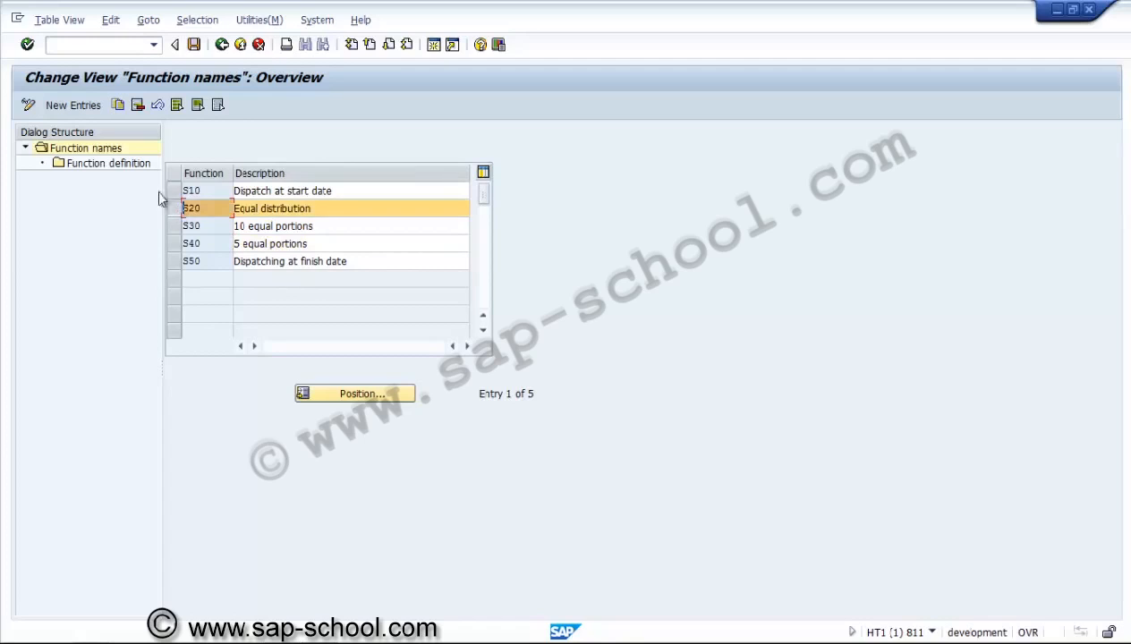
pyautogui.click(130, 166)
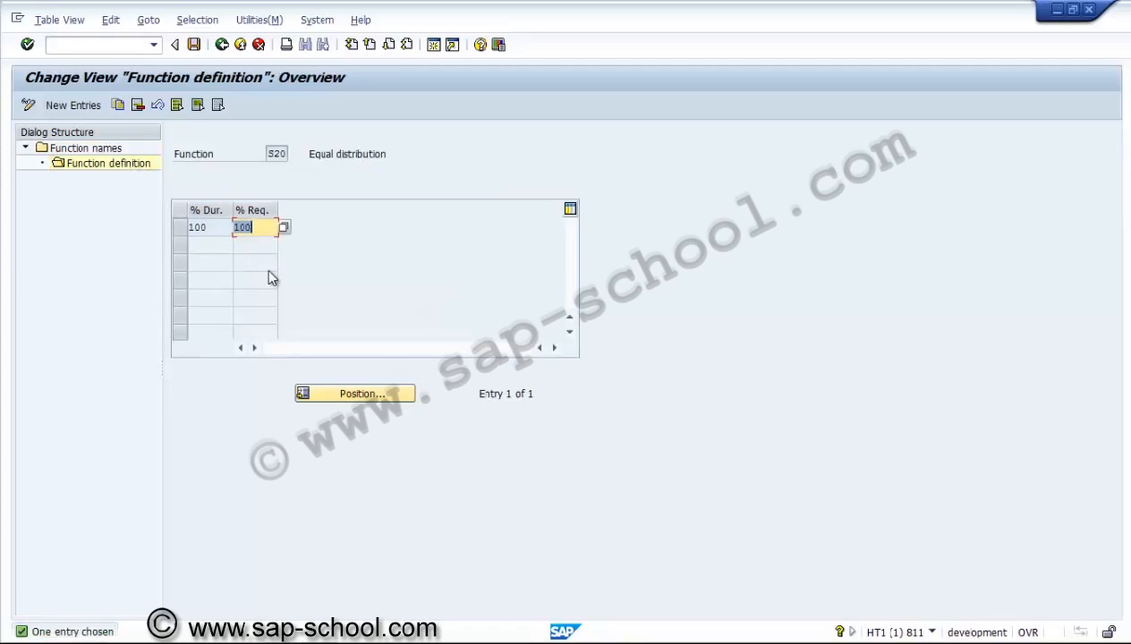
pyautogui.click(266, 230)
pyautogui.click(222, 45)
pyautogui.click(222, 45)
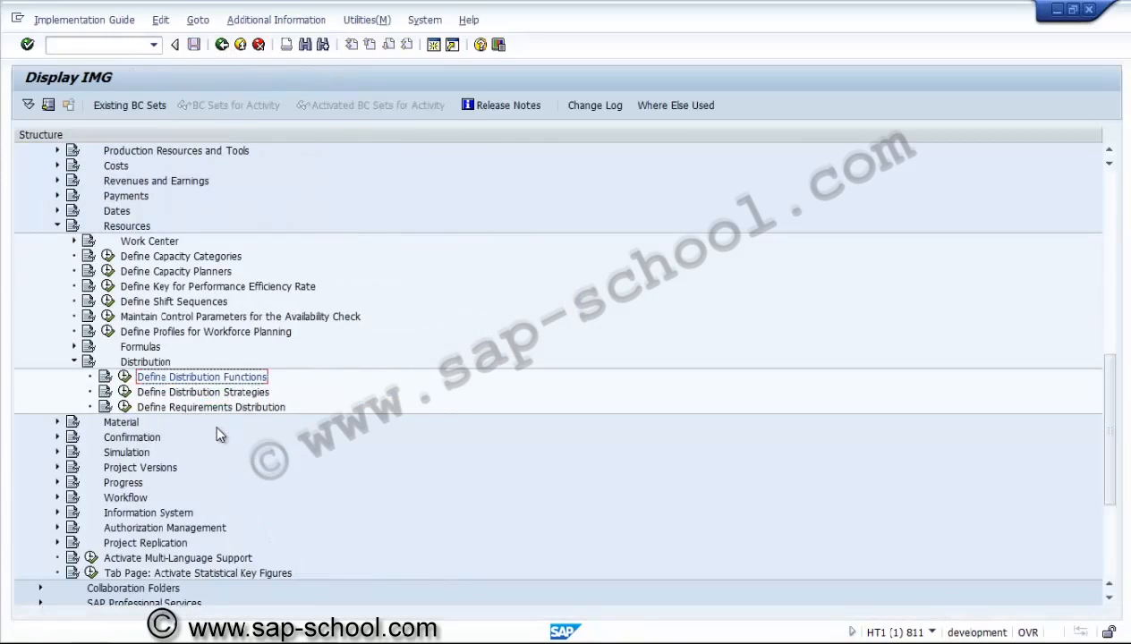
pyautogui.click(125, 393)
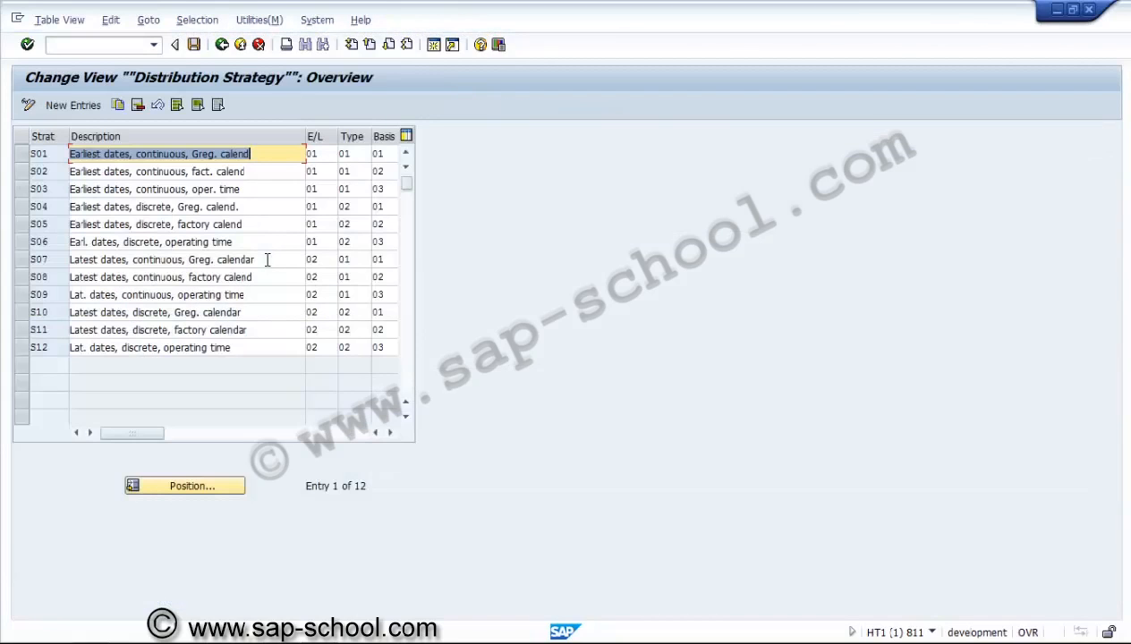
pyautogui.click(109, 243)
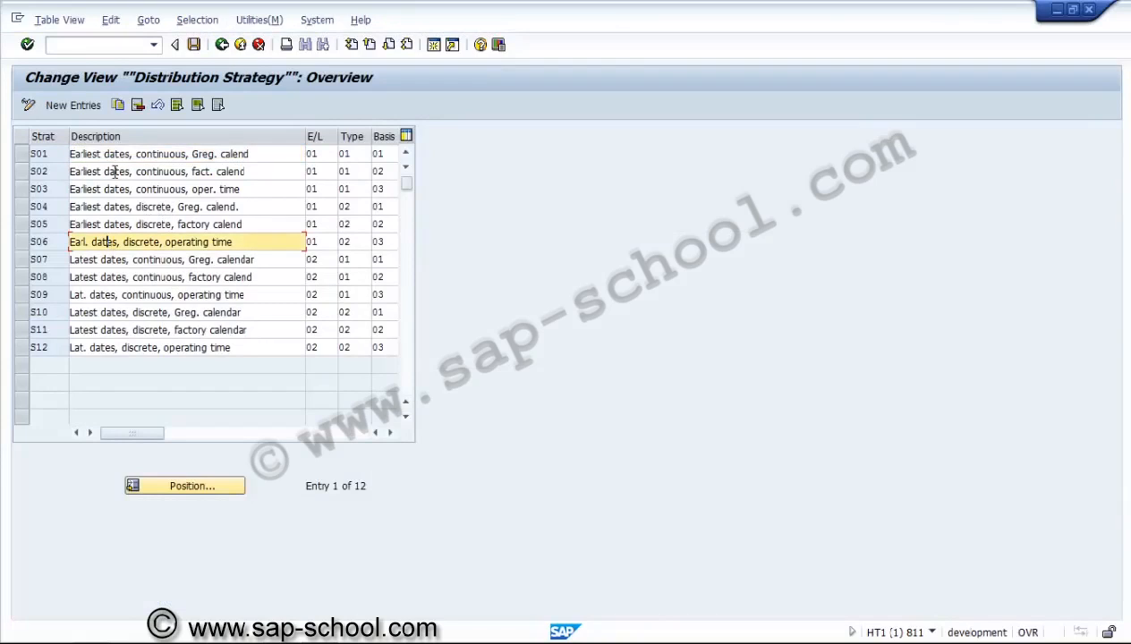
pyautogui.click(222, 47)
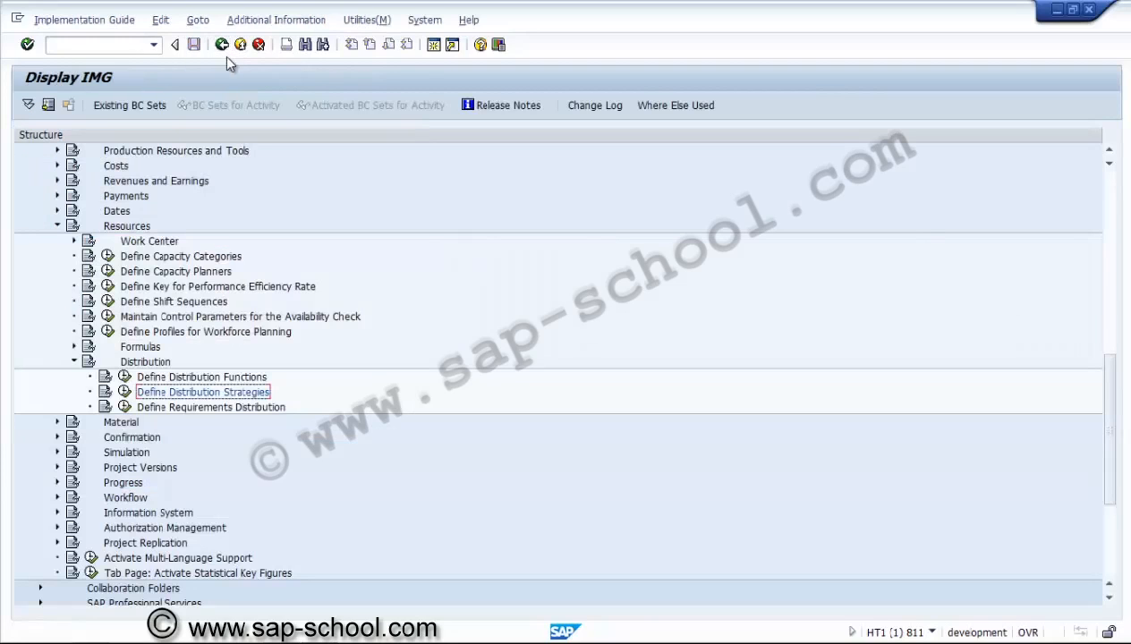
pyautogui.click(125, 407)
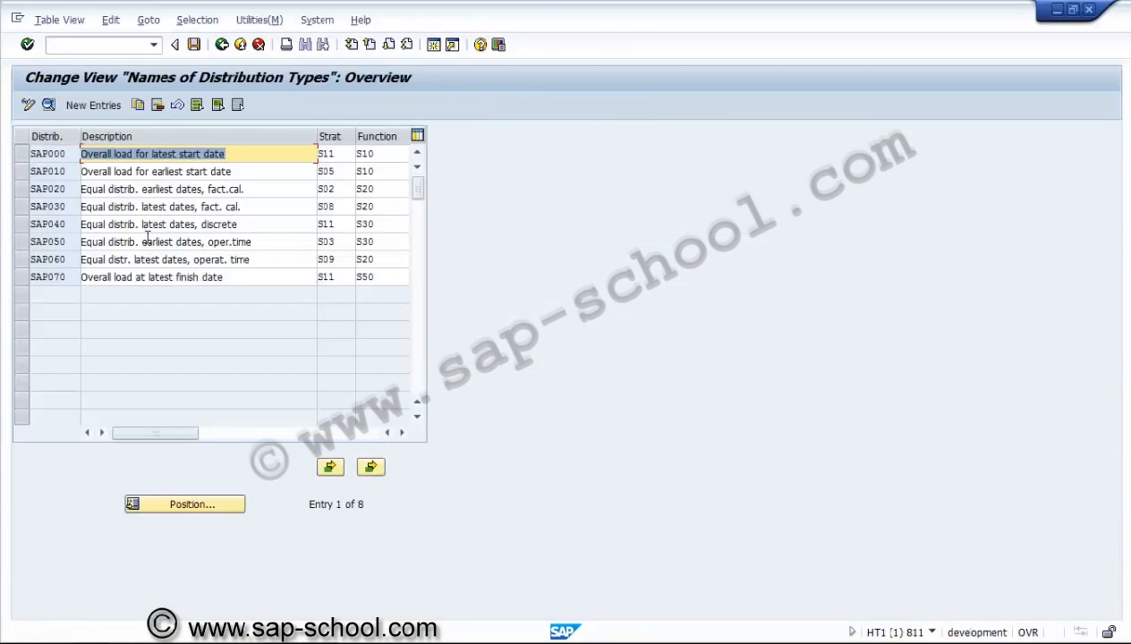
pyautogui.click(98, 189)
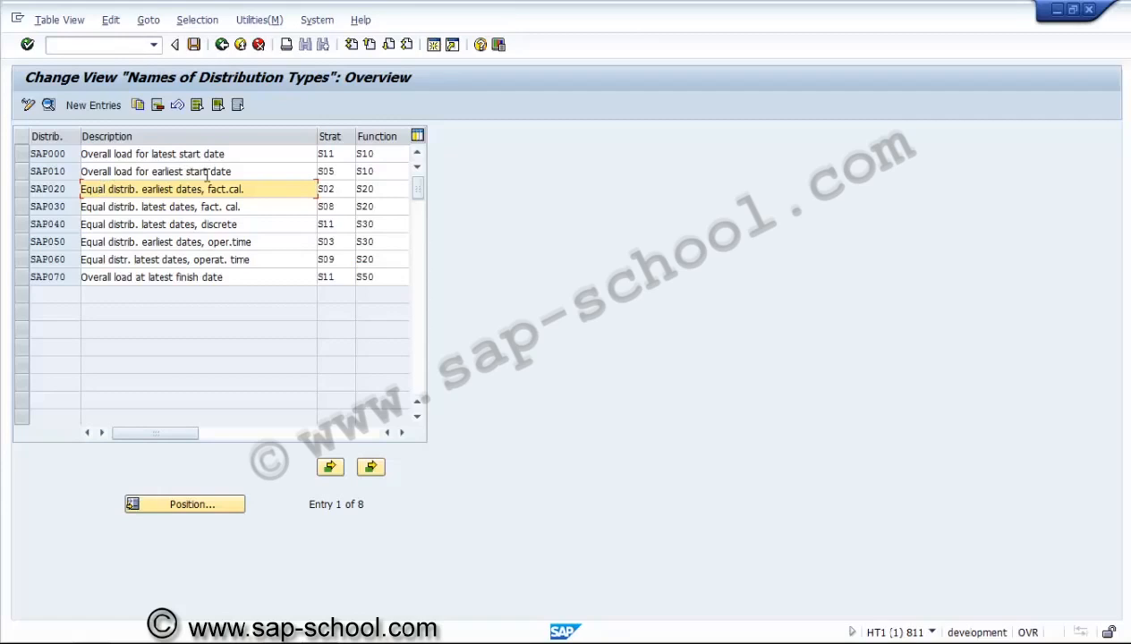
pyautogui.click(336, 188)
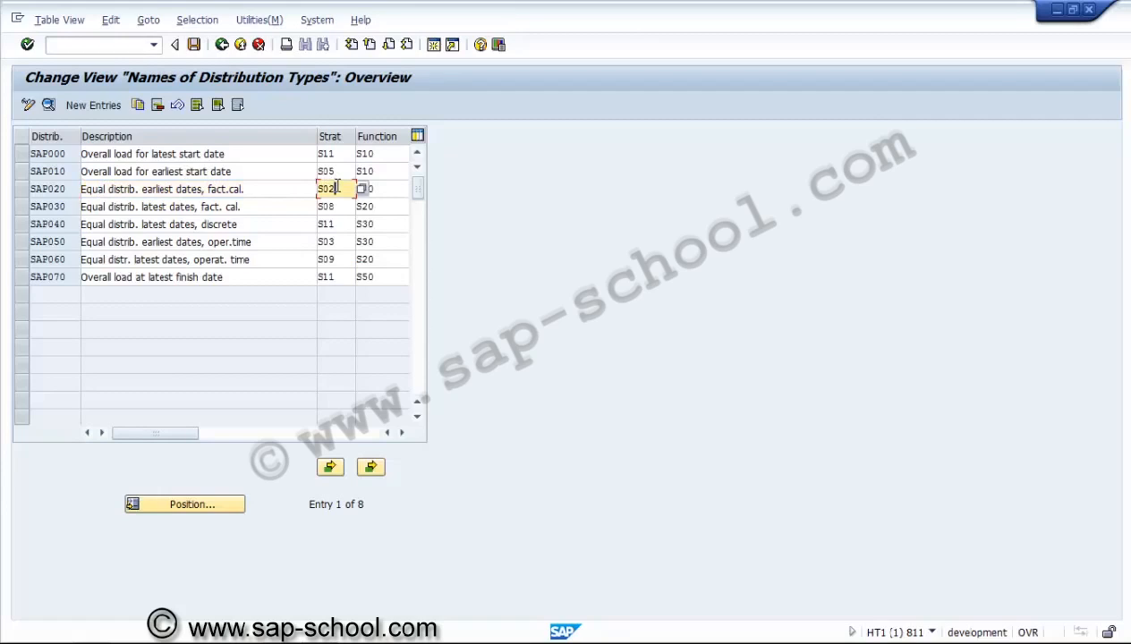
pyautogui.click(222, 45)
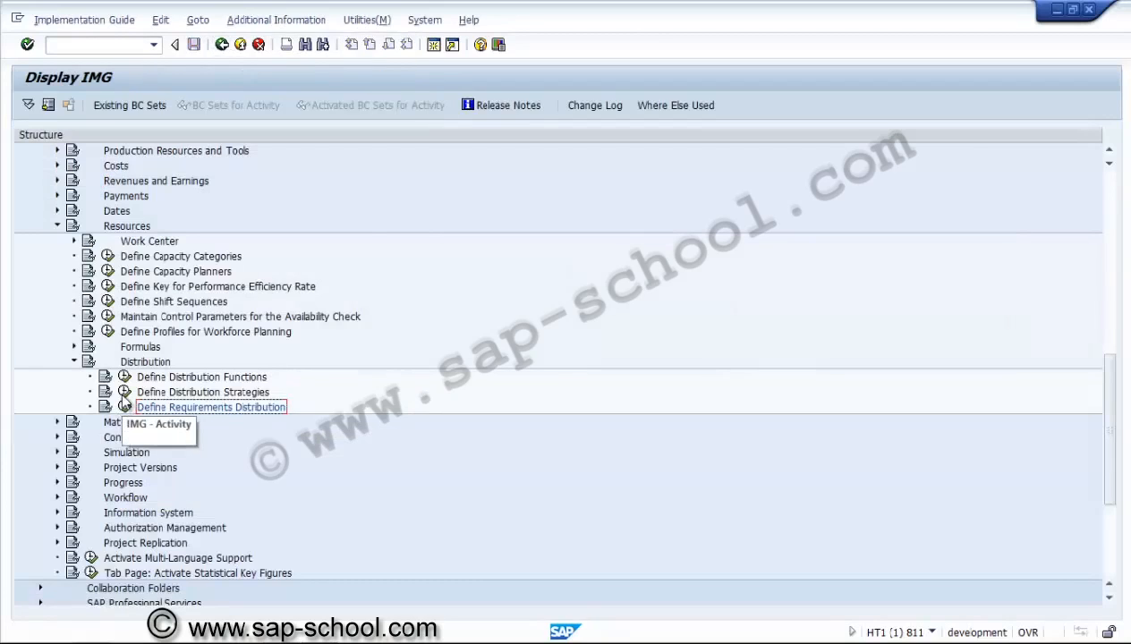
pyautogui.click(125, 393)
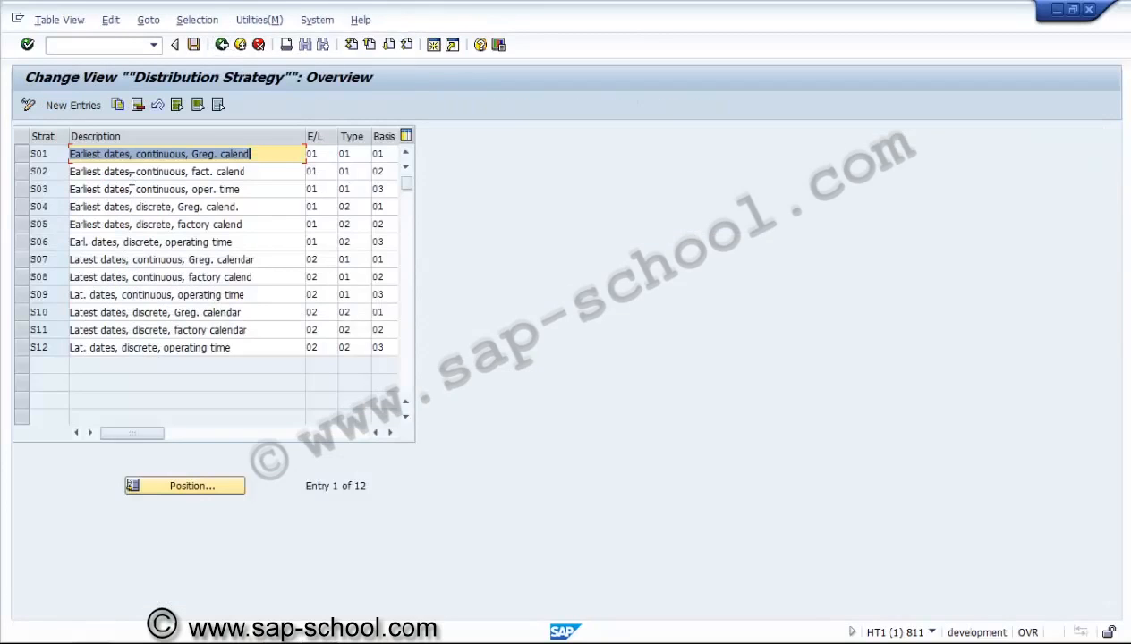
pyautogui.click(132, 176)
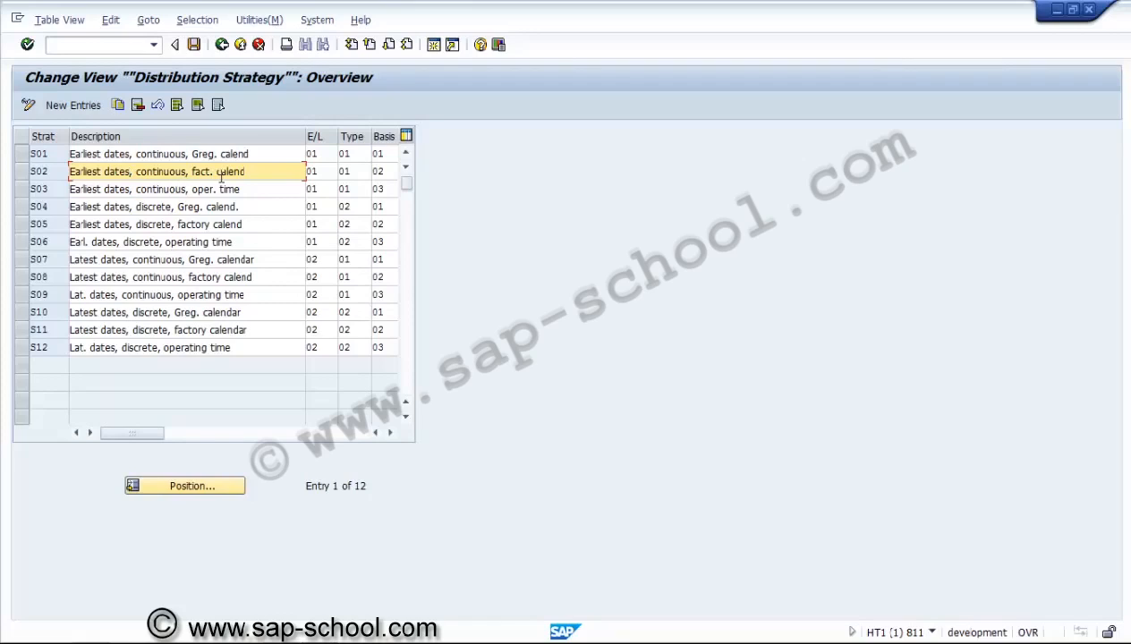
pyautogui.click(330, 170)
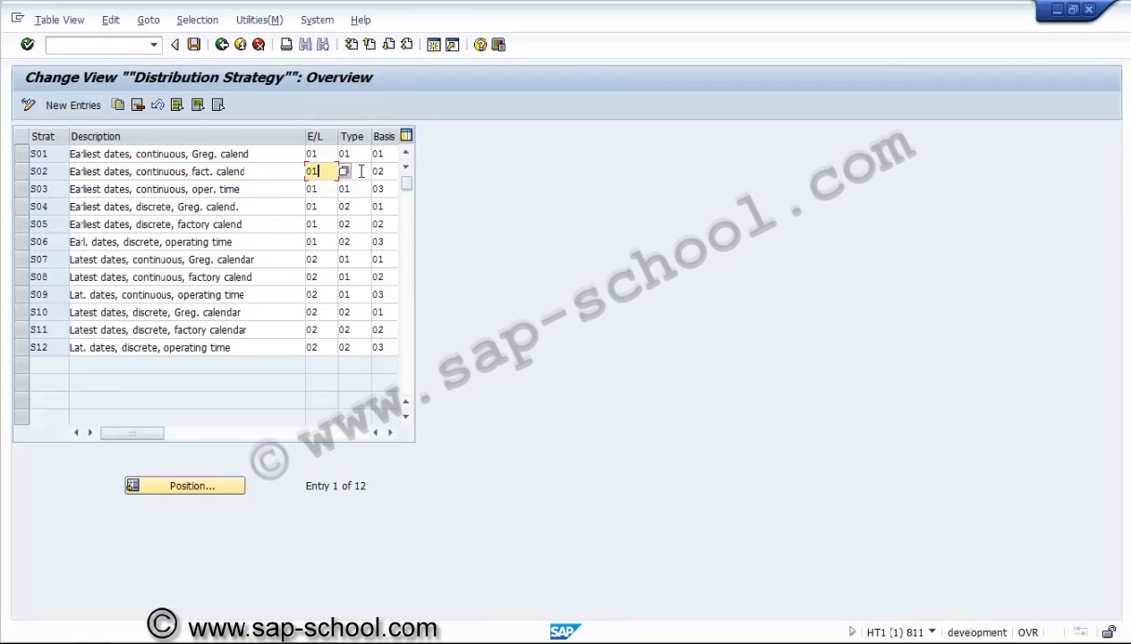
pyautogui.click(358, 171)
pyautogui.press('Return')
pyautogui.press('F4')
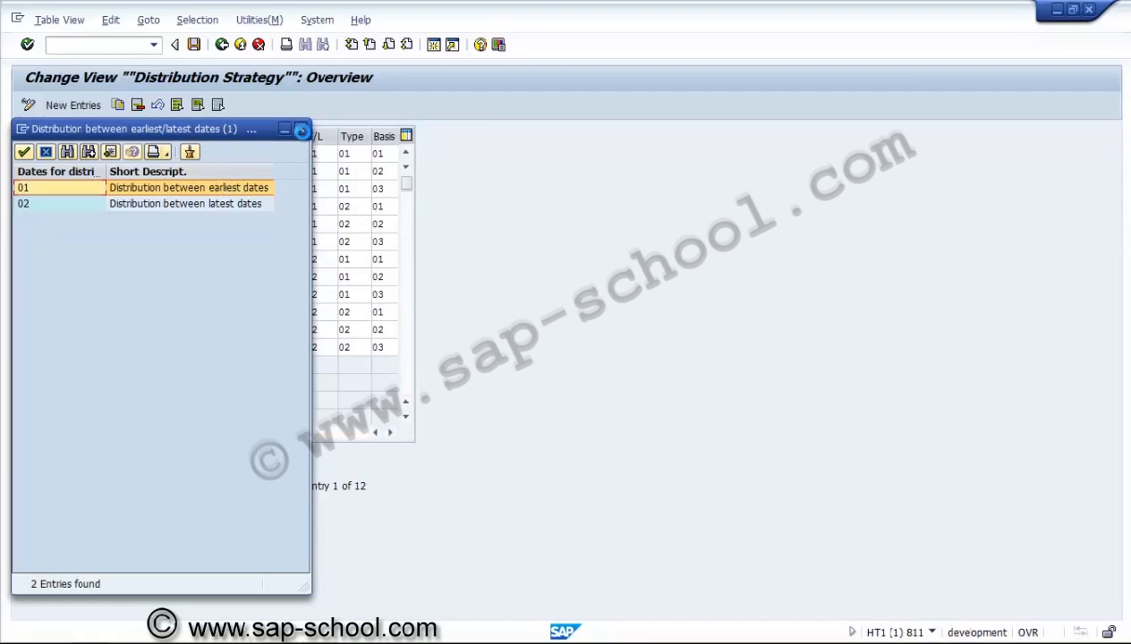
pyautogui.click(302, 130)
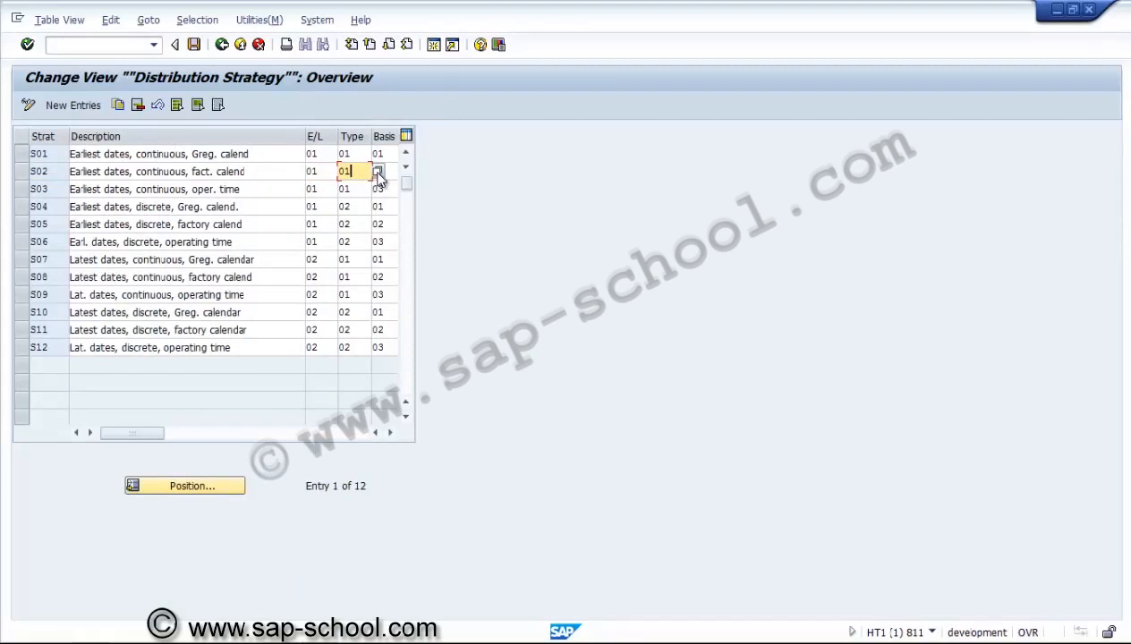
pyautogui.click(377, 172)
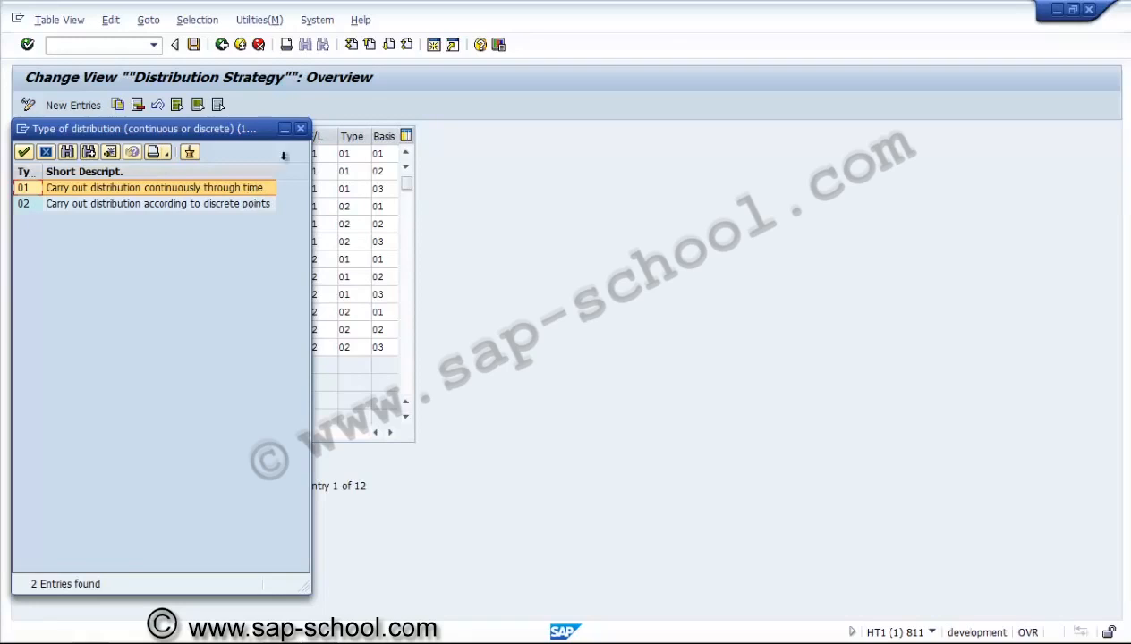
pyautogui.click(300, 130)
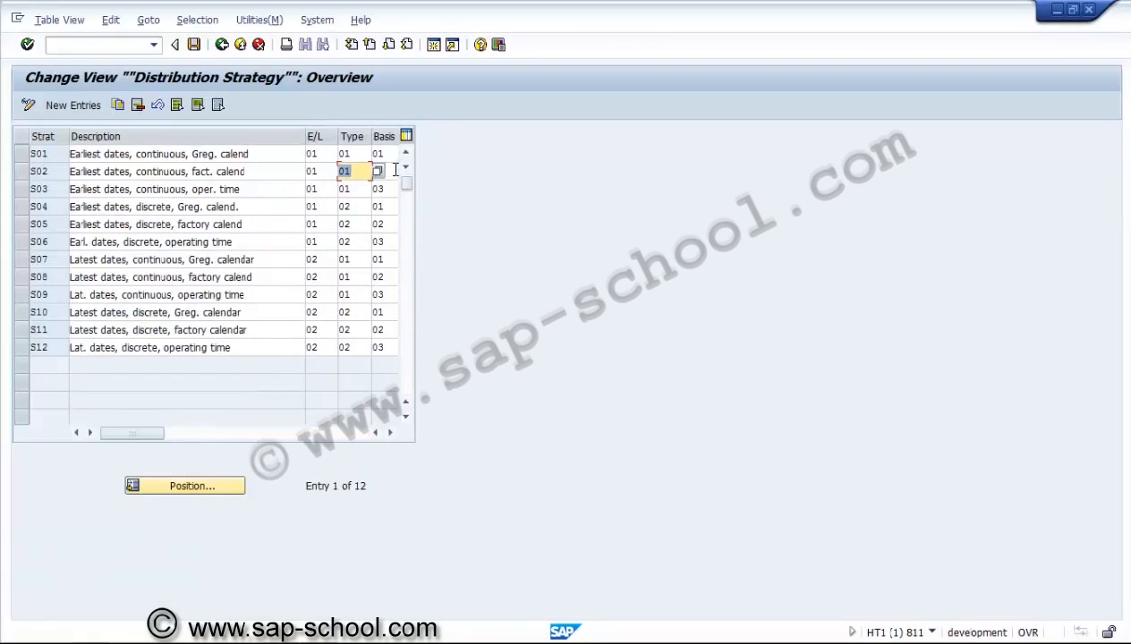
pyautogui.click(395, 170)
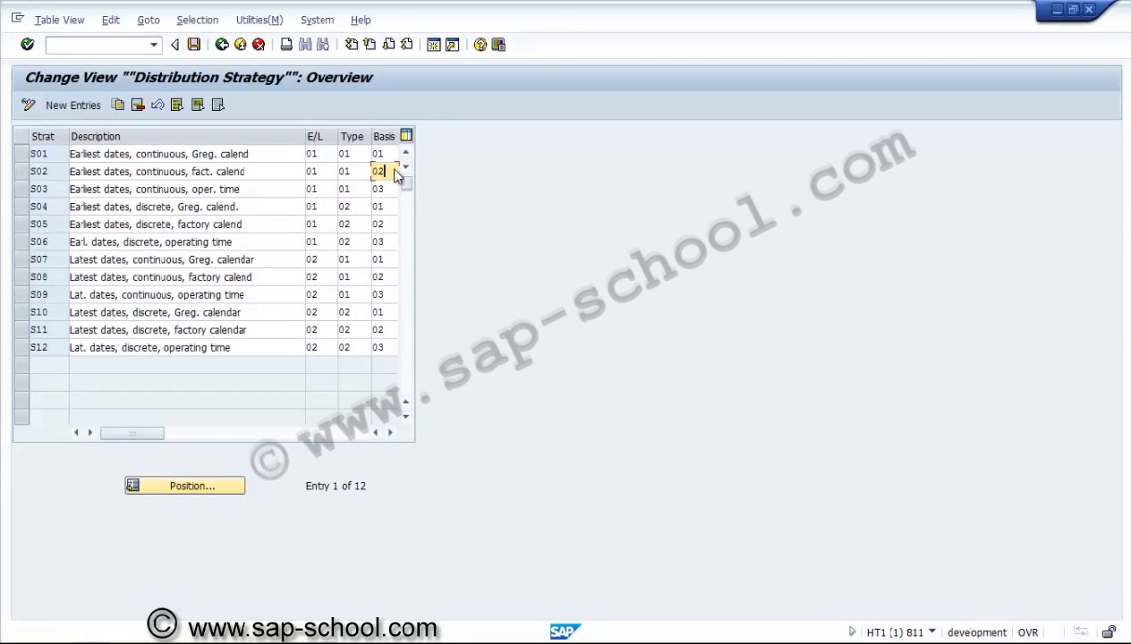
pyautogui.click(395, 170)
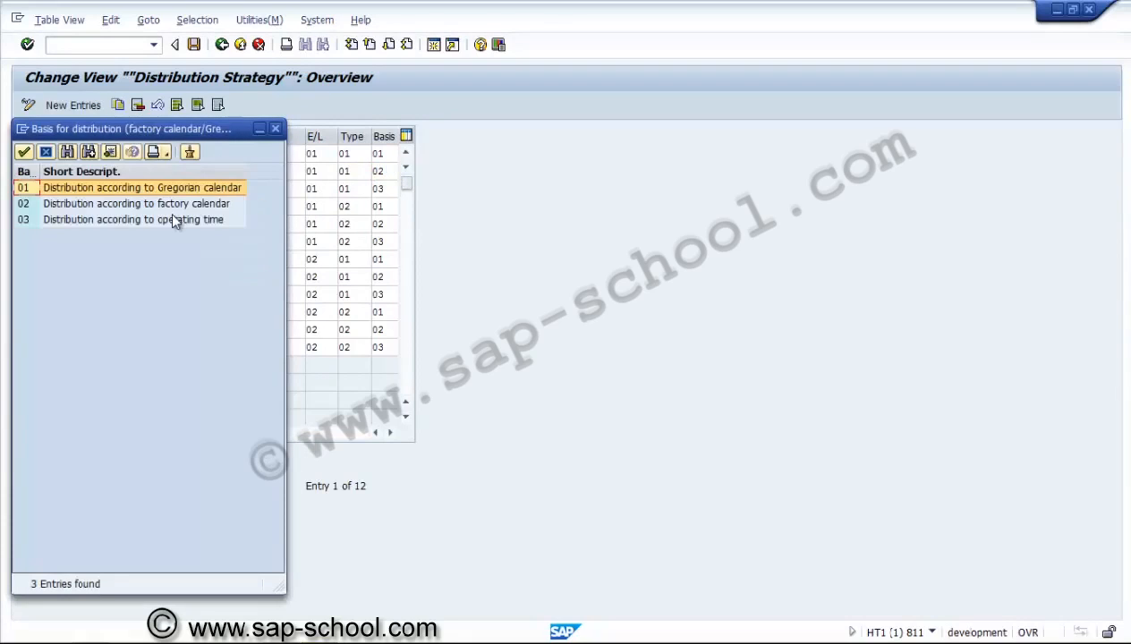
pyautogui.click(275, 127)
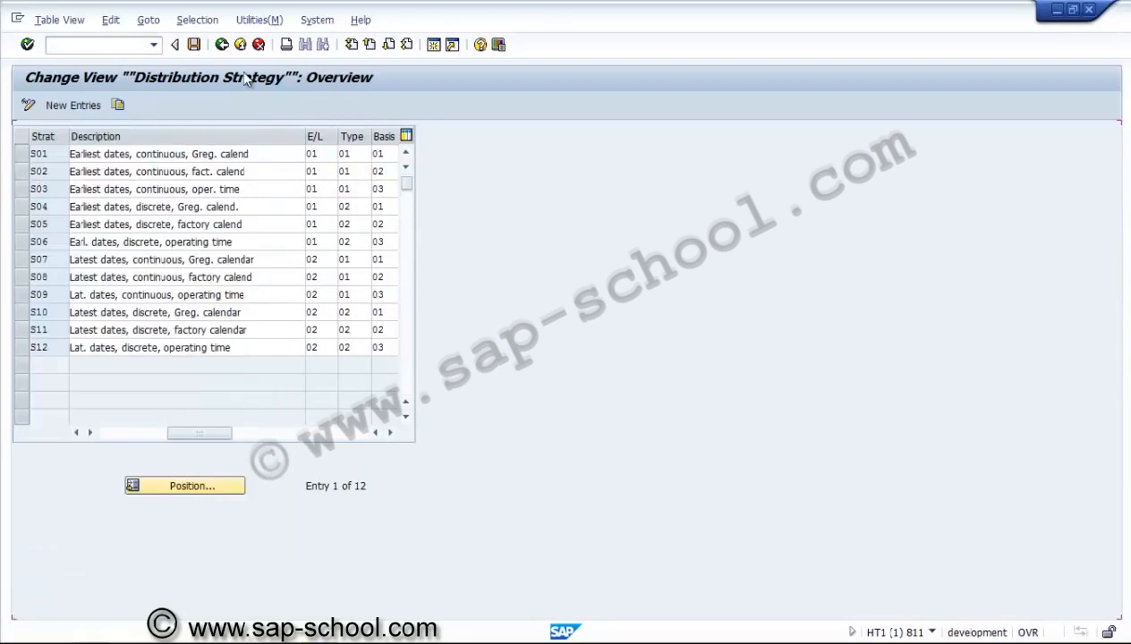
pyautogui.click(222, 46)
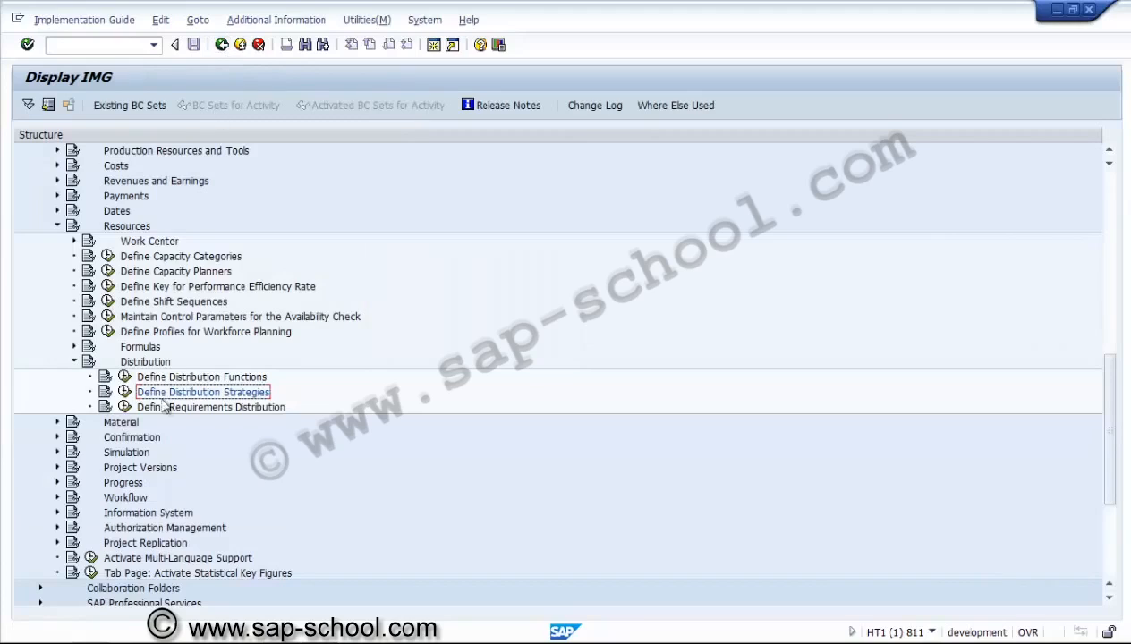
# Review the function definition percentages of distribution function S20 Equal distribution
pyautogui.click(124, 377)
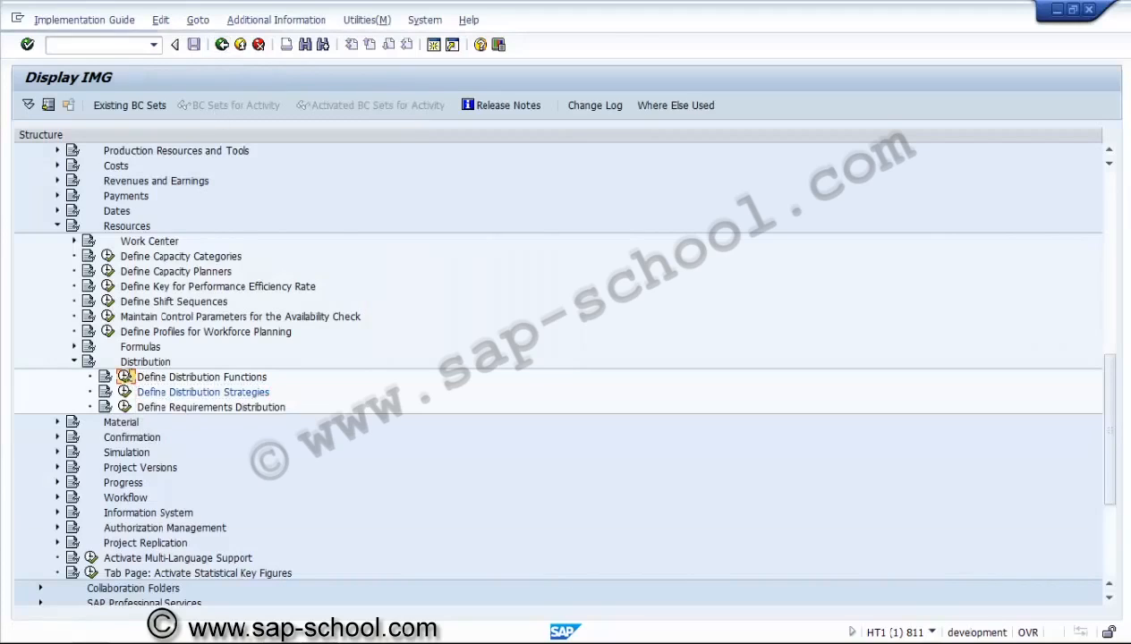
pyautogui.click(330, 211)
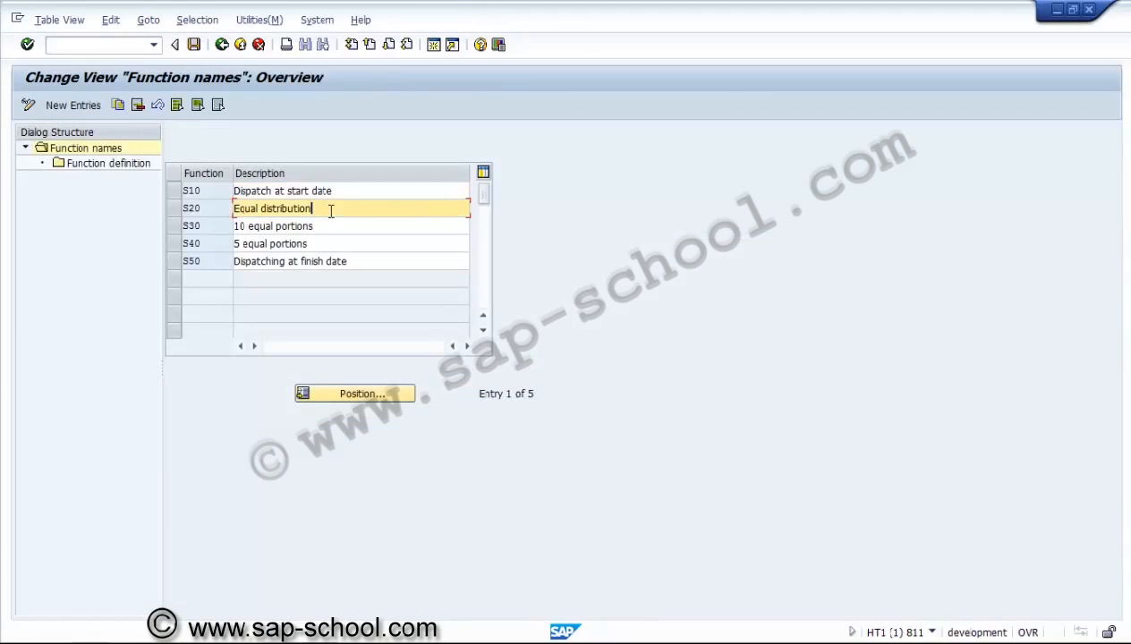
pyautogui.click(167, 206)
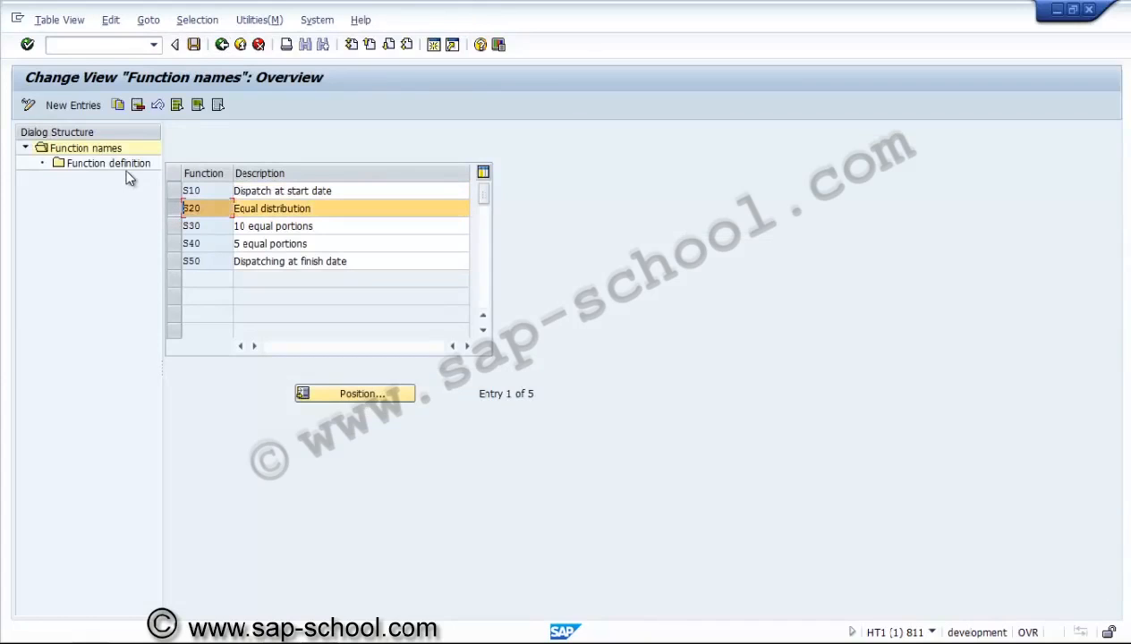
pyautogui.click(123, 164)
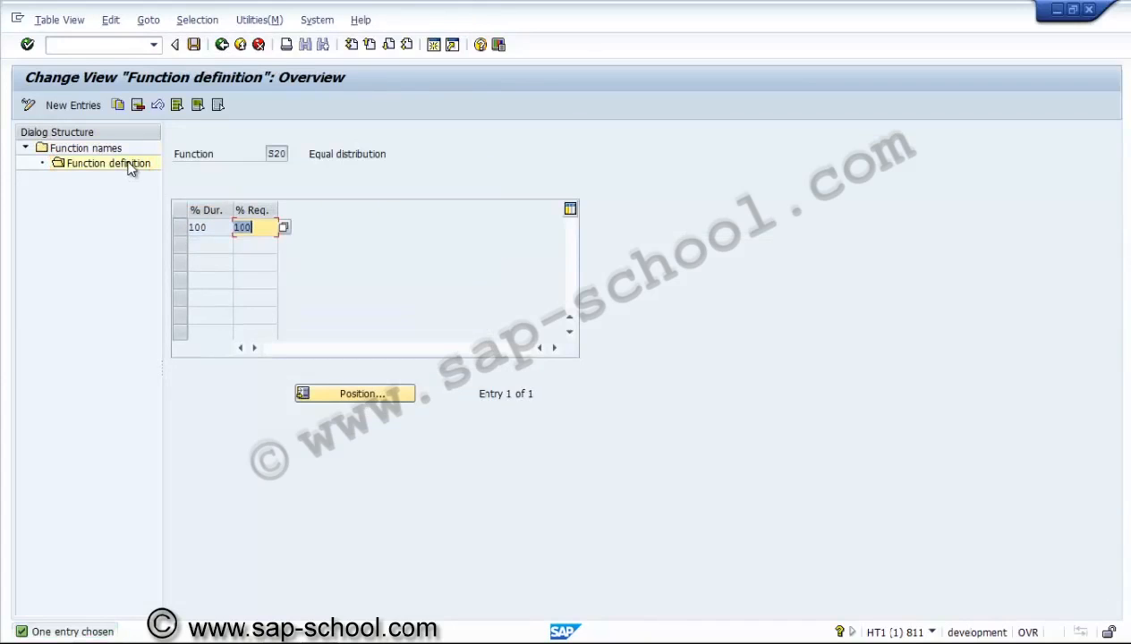
# Return to the IMG structure and collapse the Distribution and Resources branches
pyautogui.click(221, 45)
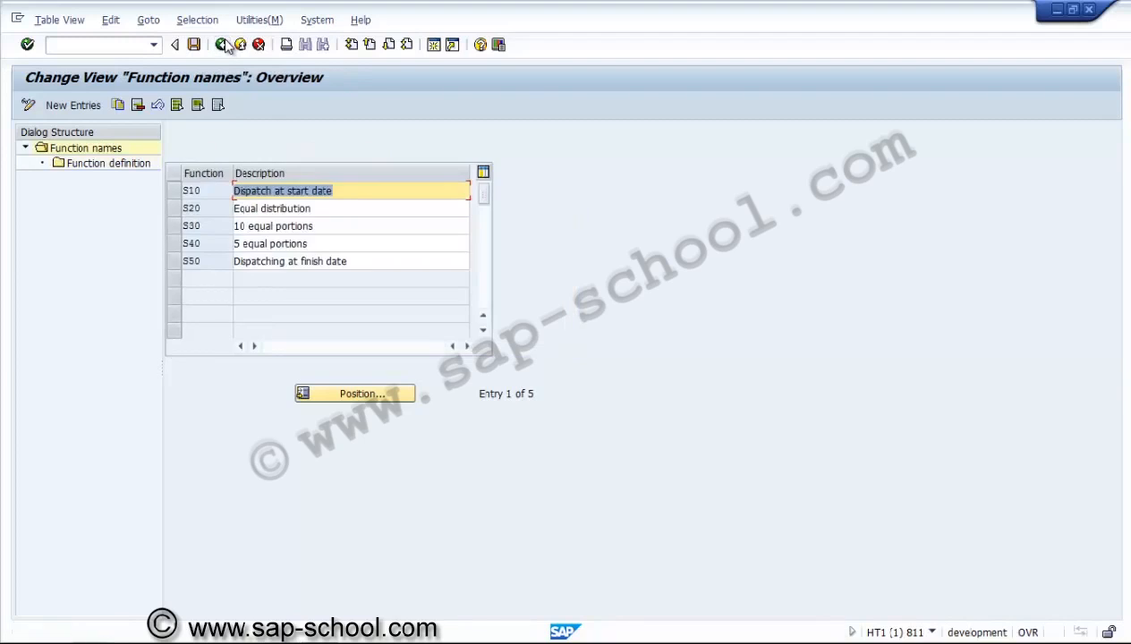
pyautogui.click(222, 45)
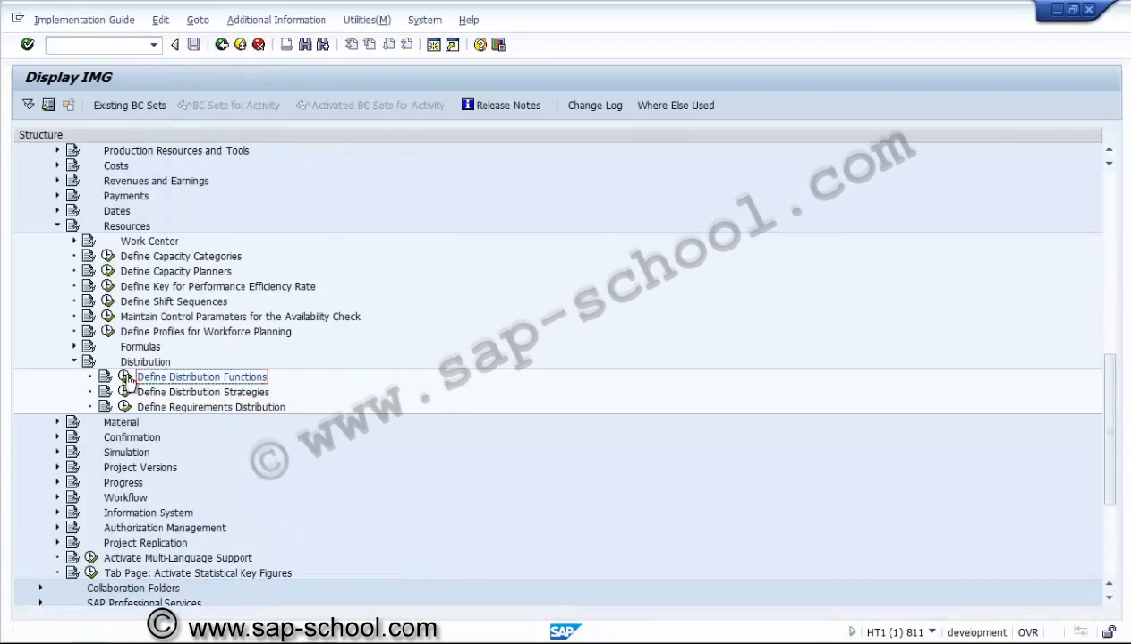
pyautogui.click(75, 362)
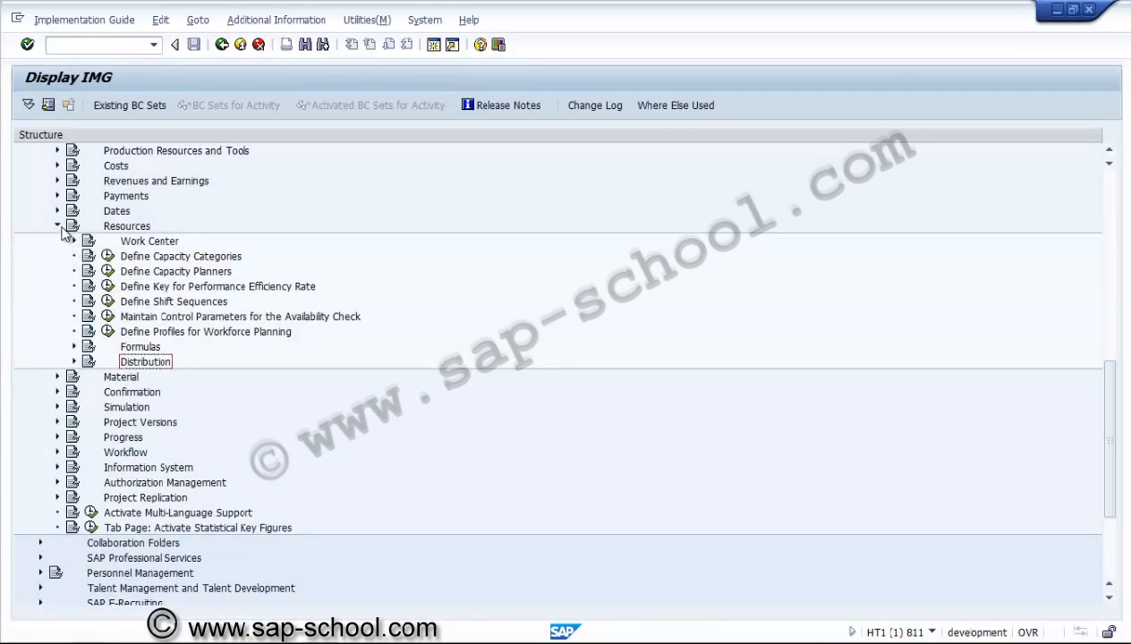
pyautogui.click(57, 228)
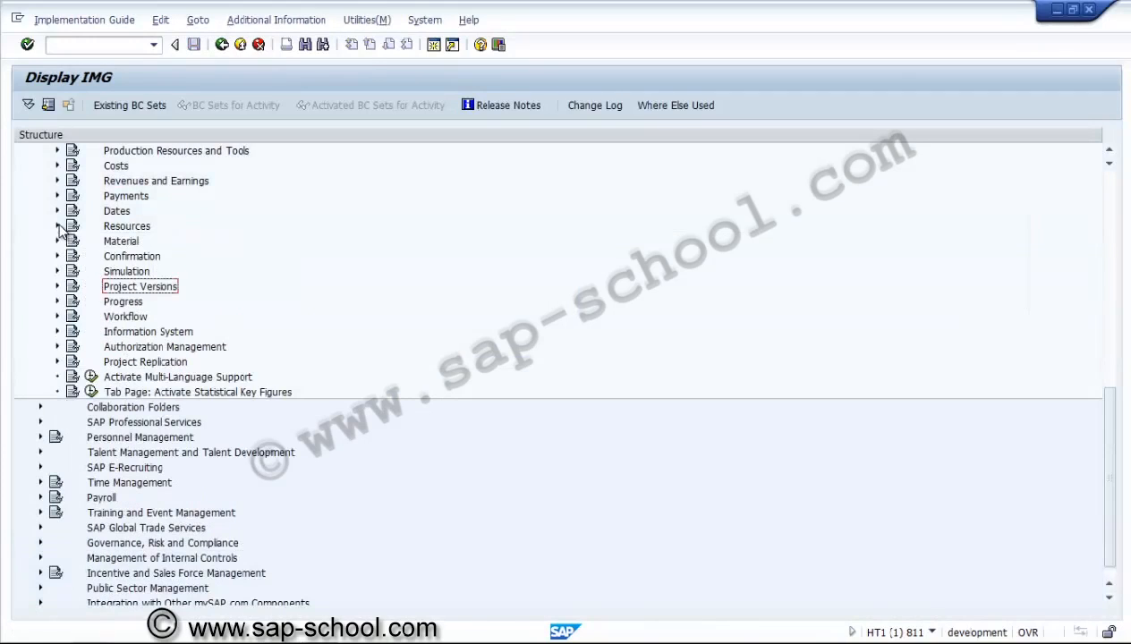
# Expand Confirmation and open the plant 3000 PS01 and PS02 confirmation parameter details
pyautogui.click(58, 257)
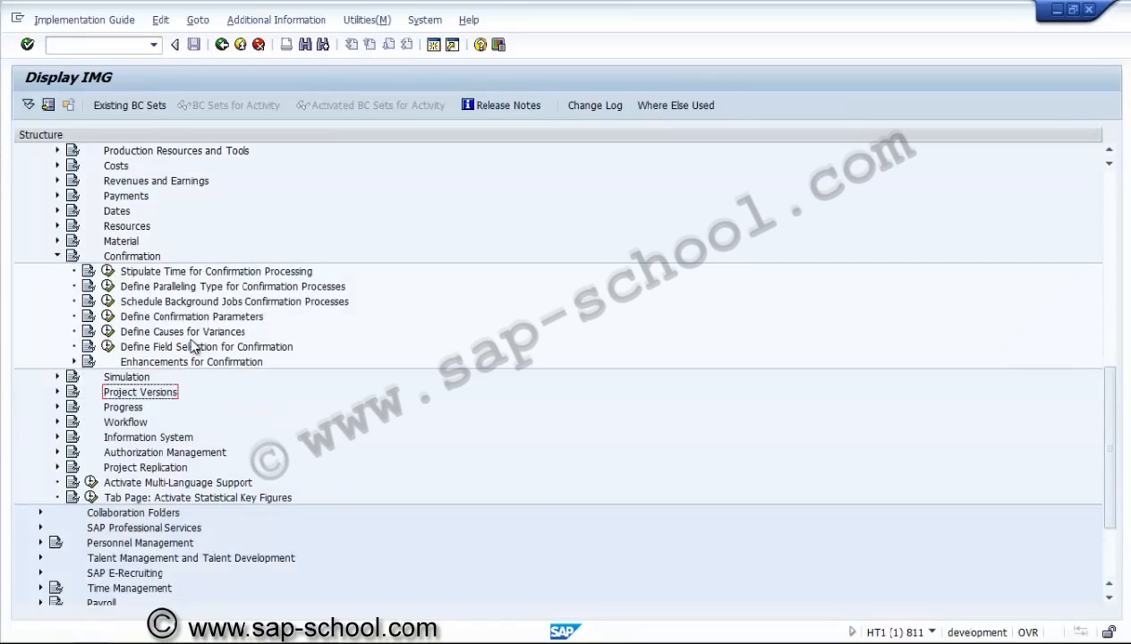
pyautogui.click(107, 317)
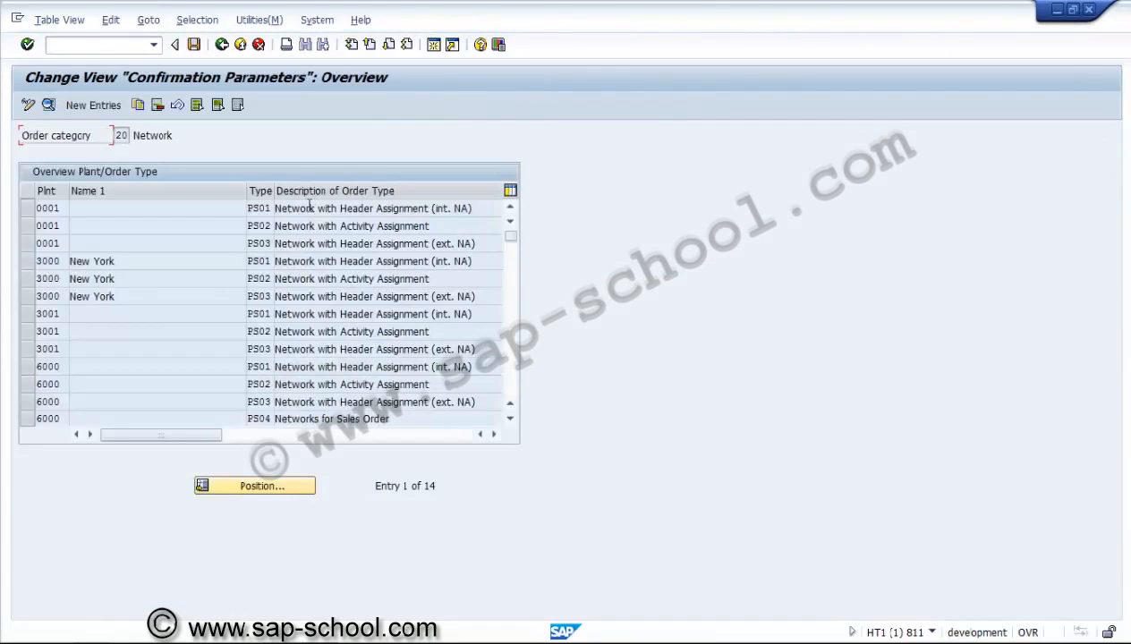
pyautogui.click(31, 262)
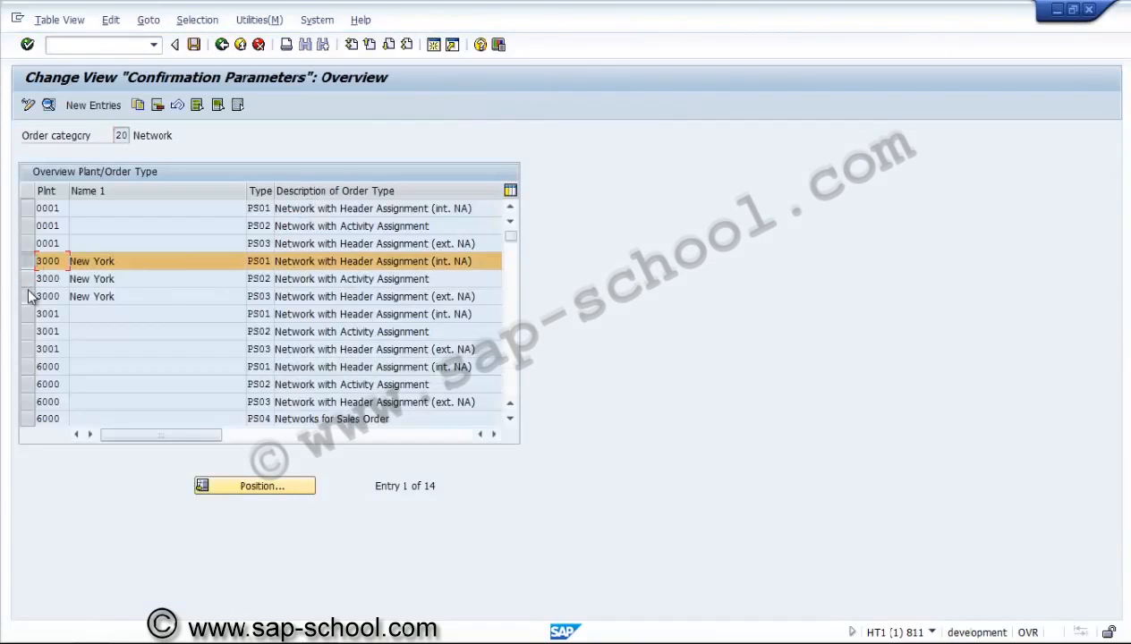
pyautogui.click(32, 296)
pyautogui.click(28, 278)
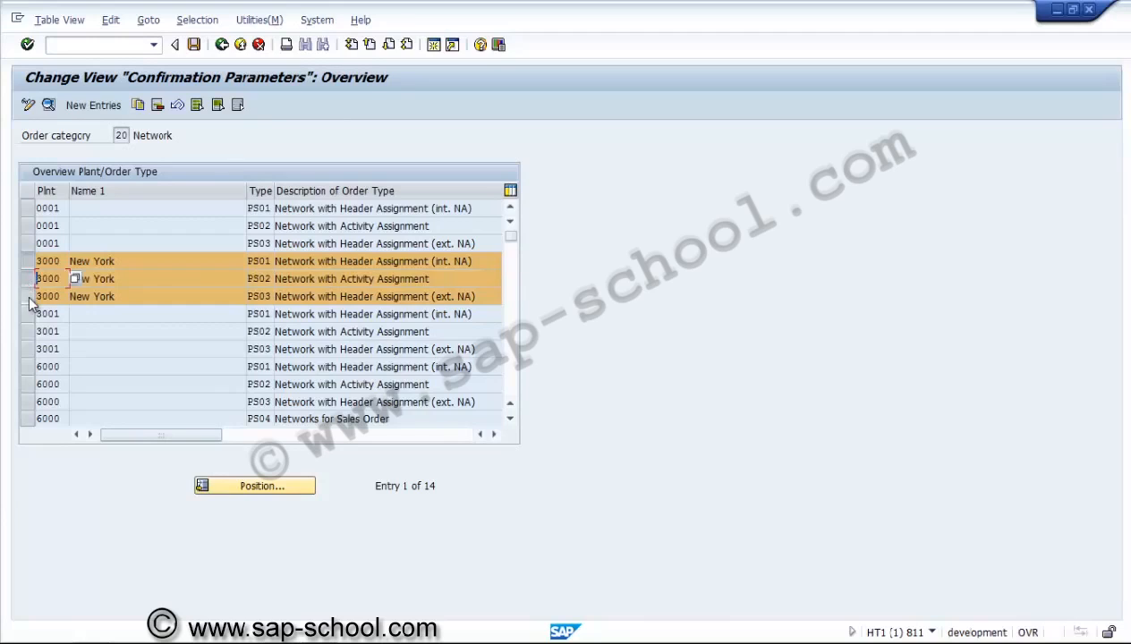
pyautogui.click(28, 296)
pyautogui.click(49, 104)
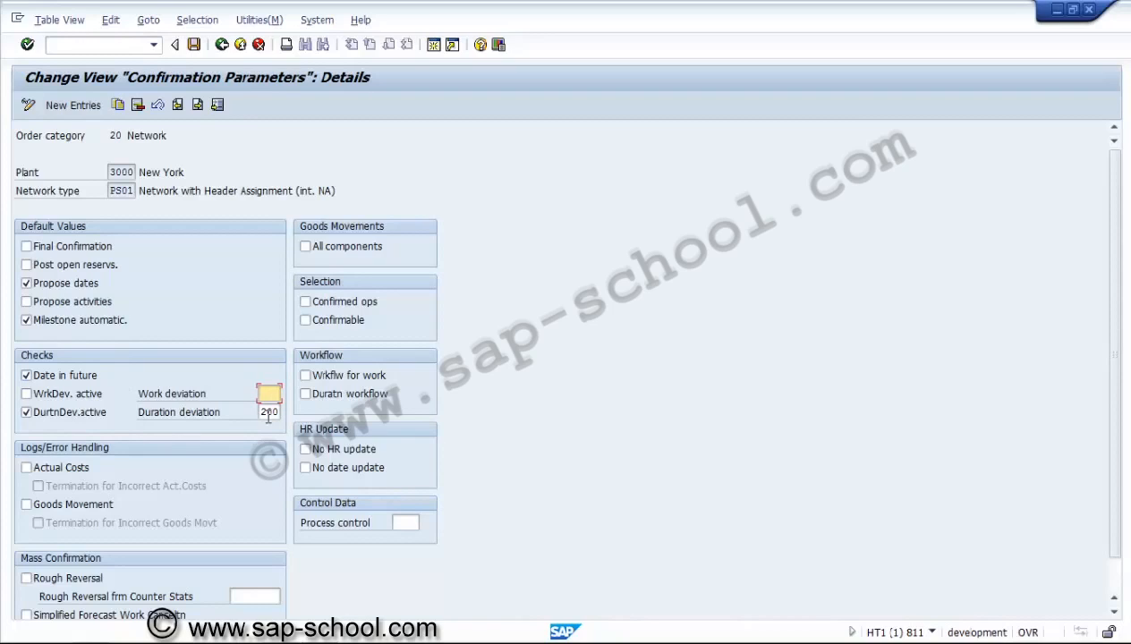
# Check the PS02 parameters, then return to the IMG's Confirmation activities
pyautogui.click(198, 105)
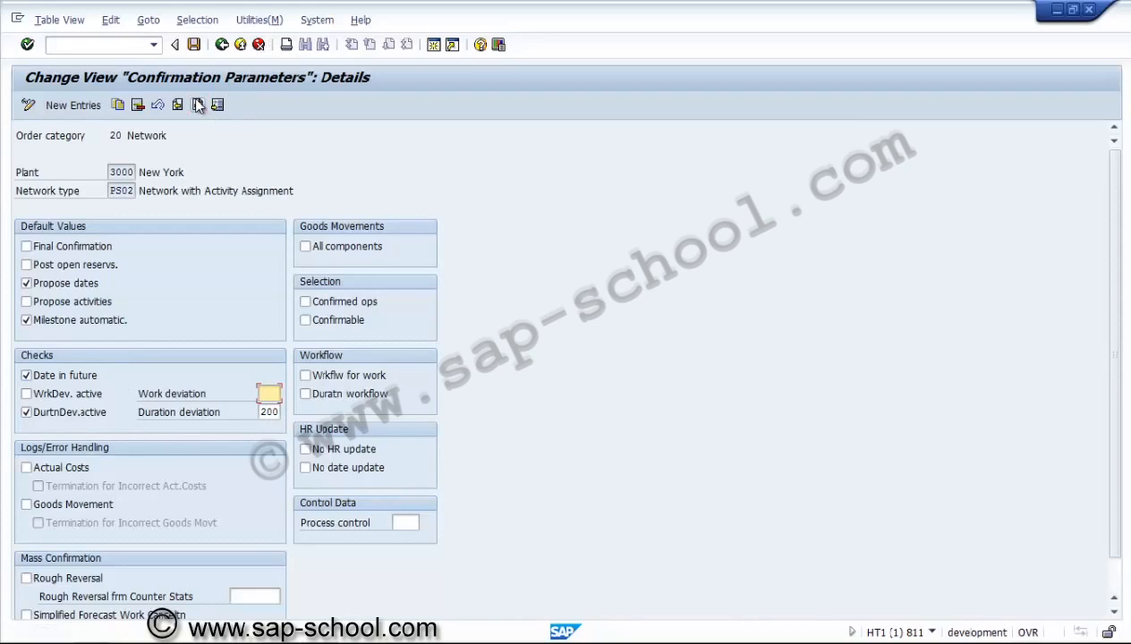
pyautogui.click(224, 45)
pyautogui.click(223, 45)
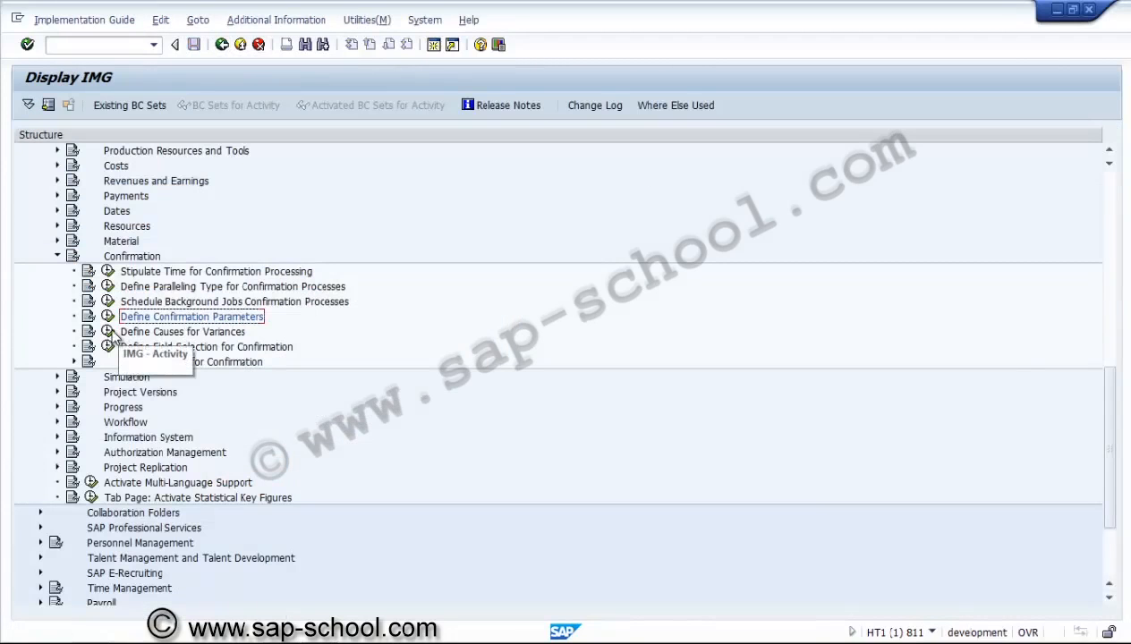
pyautogui.click(107, 332)
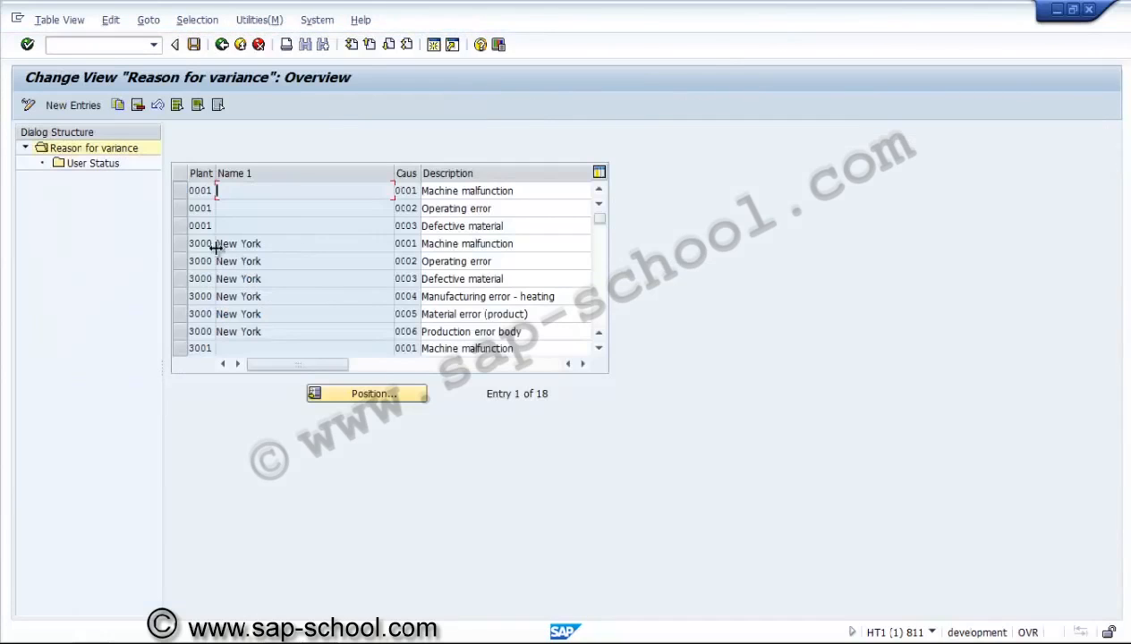
pyautogui.click(178, 243)
pyautogui.click(178, 260)
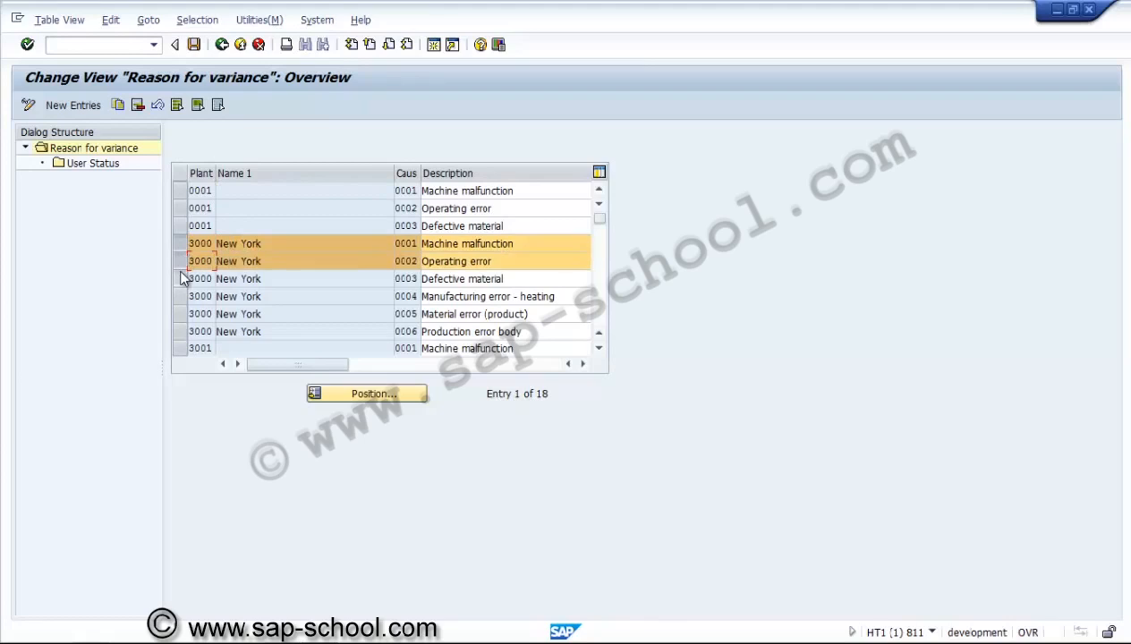
pyautogui.click(180, 278)
pyautogui.click(179, 296)
pyautogui.click(179, 314)
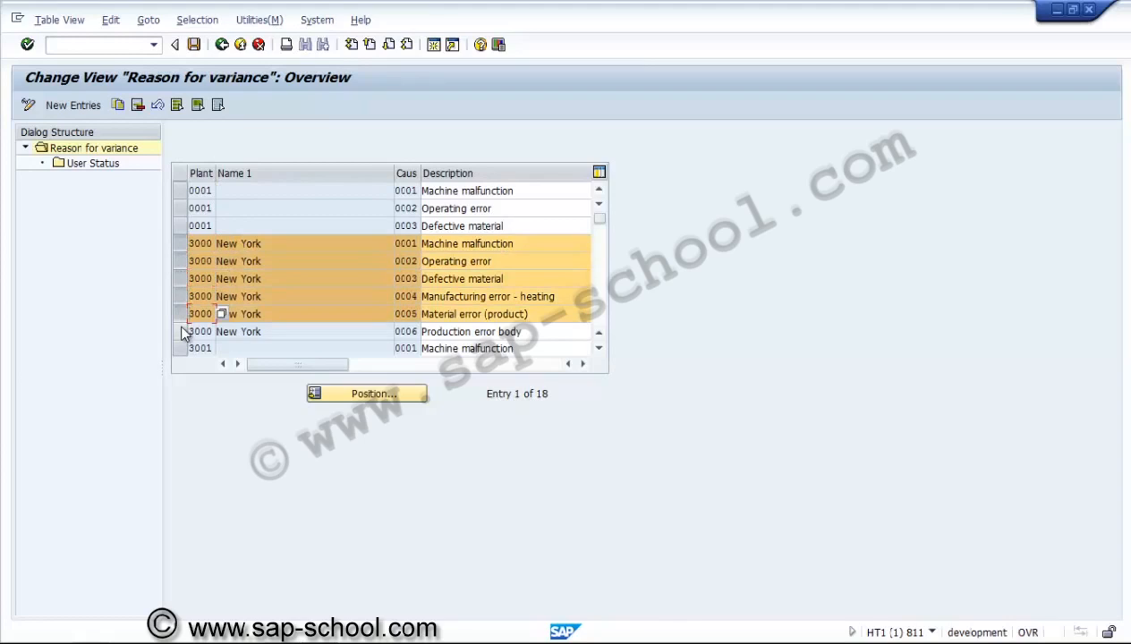
pyautogui.click(179, 332)
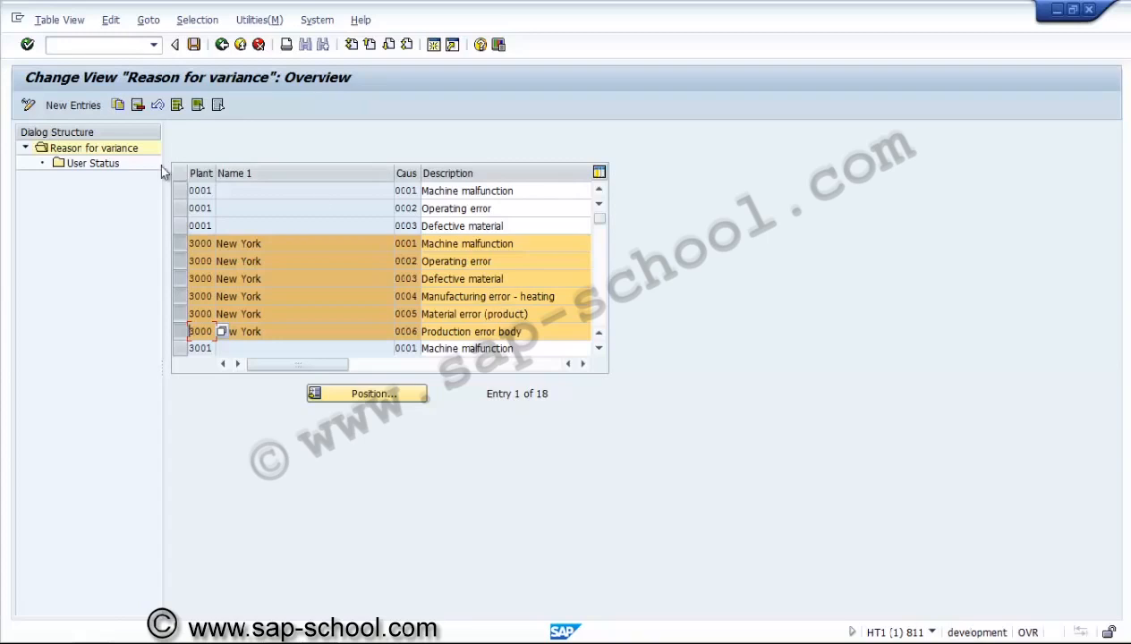
pyautogui.doubleClick(109, 165)
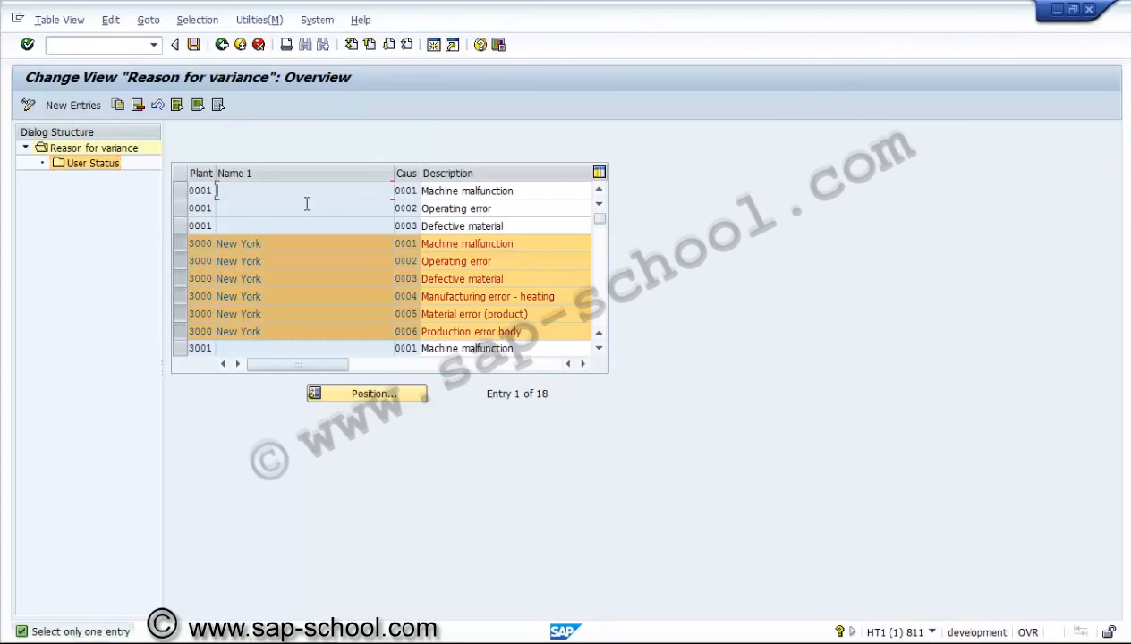
pyautogui.click(178, 331)
pyautogui.click(178, 314)
pyautogui.click(178, 296)
pyautogui.click(179, 278)
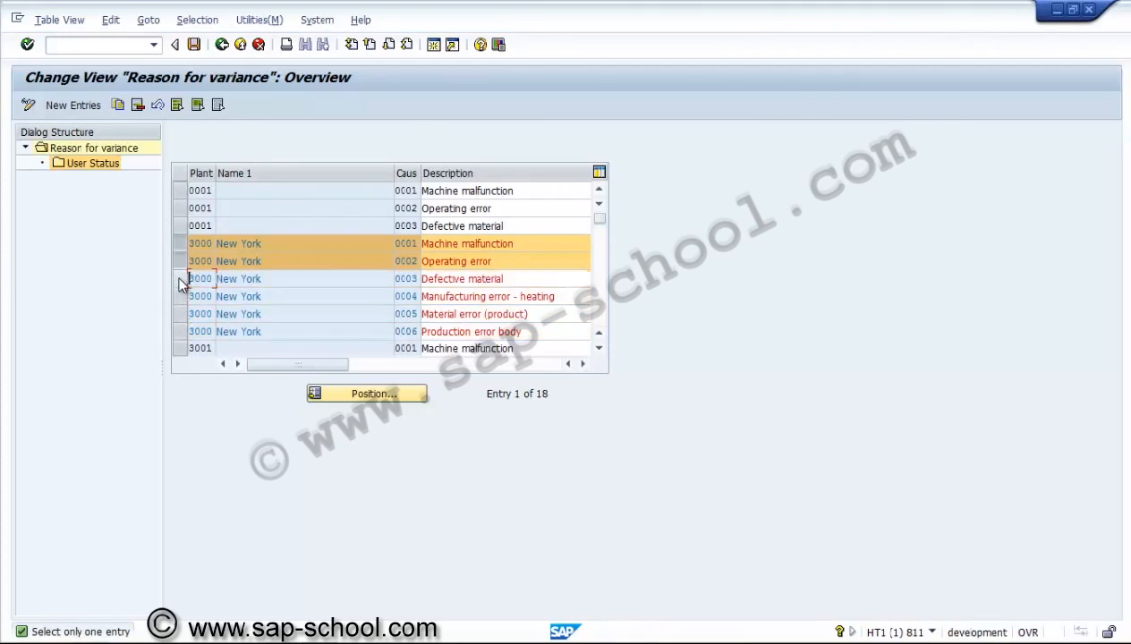
pyautogui.click(179, 261)
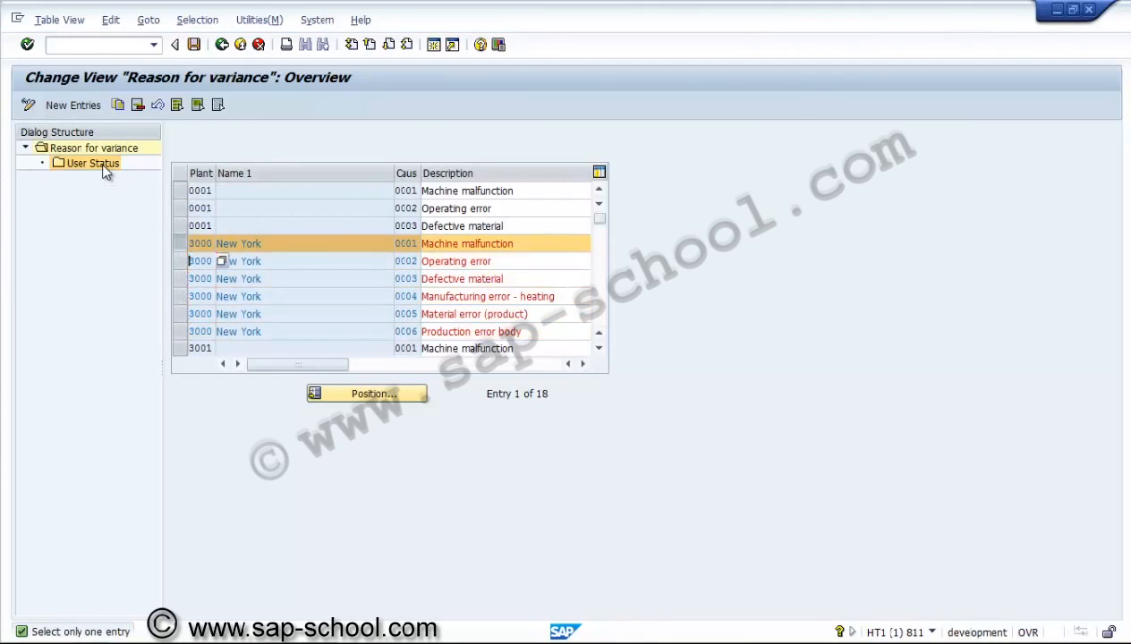
pyautogui.doubleClick(103, 166)
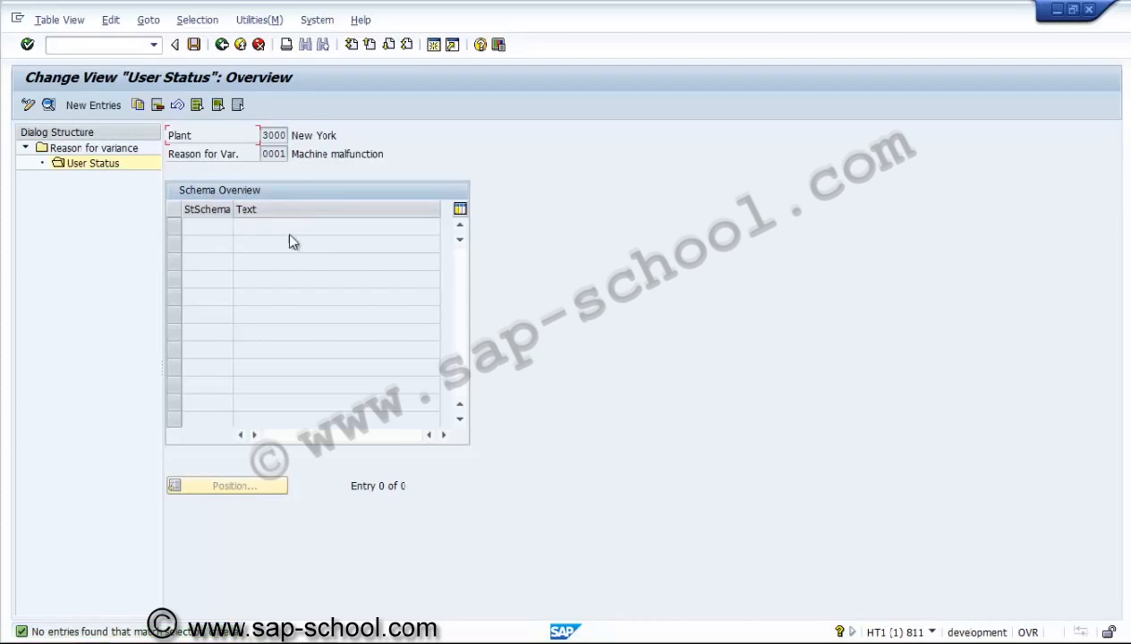
pyautogui.click(222, 46)
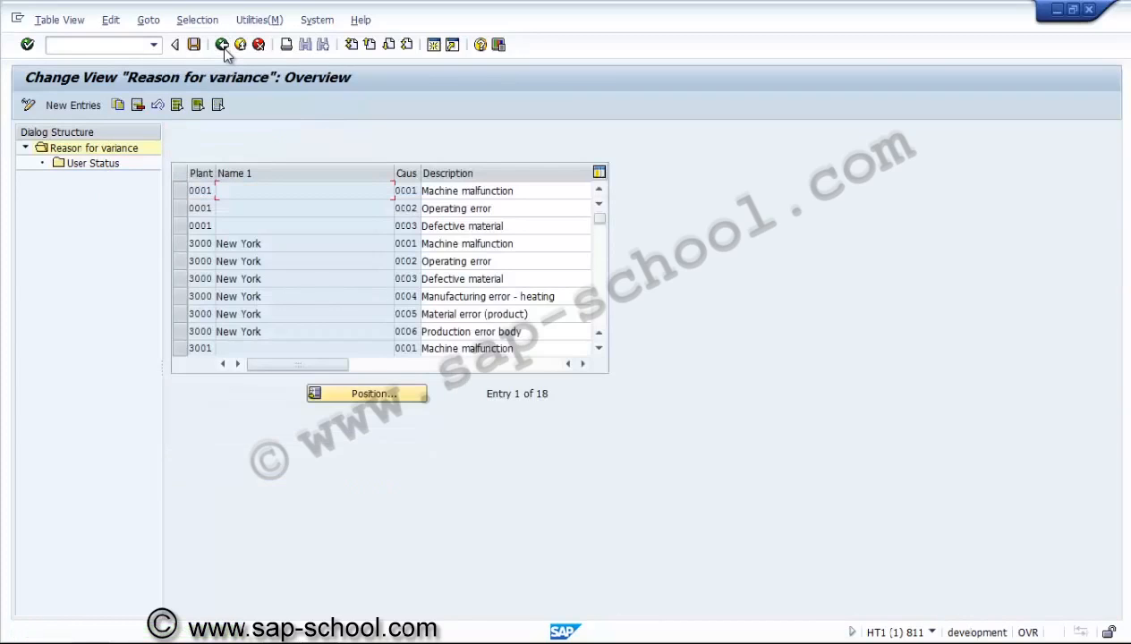
pyautogui.click(222, 47)
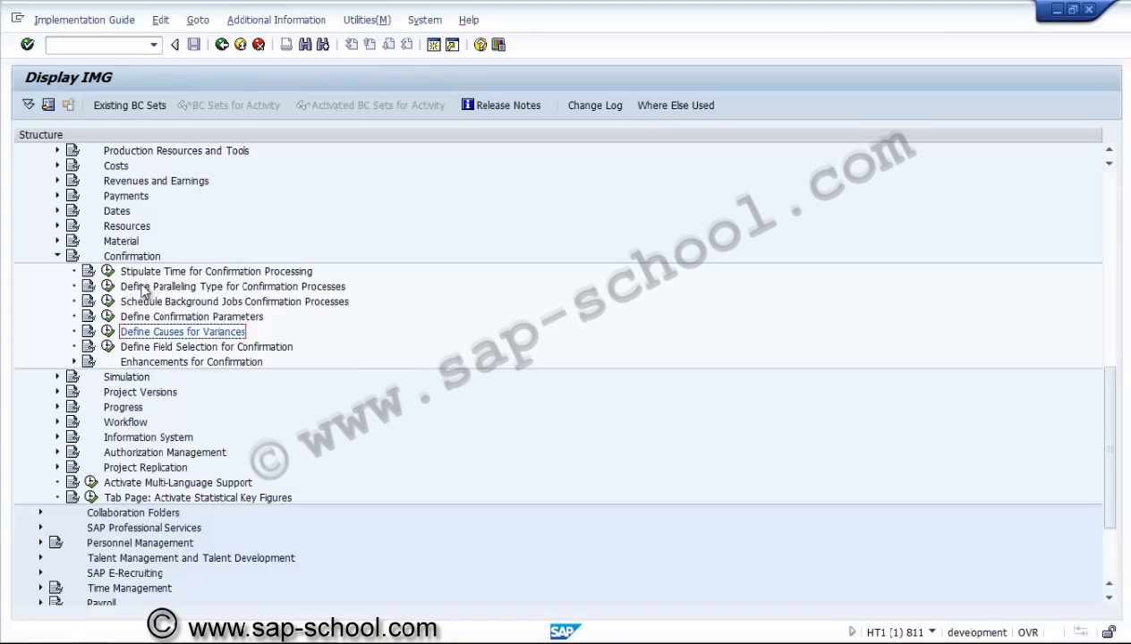
# Leave the IMG and expand Logistics > Project System > Resources > Capacity Requirements Planning
pyautogui.click(57, 257)
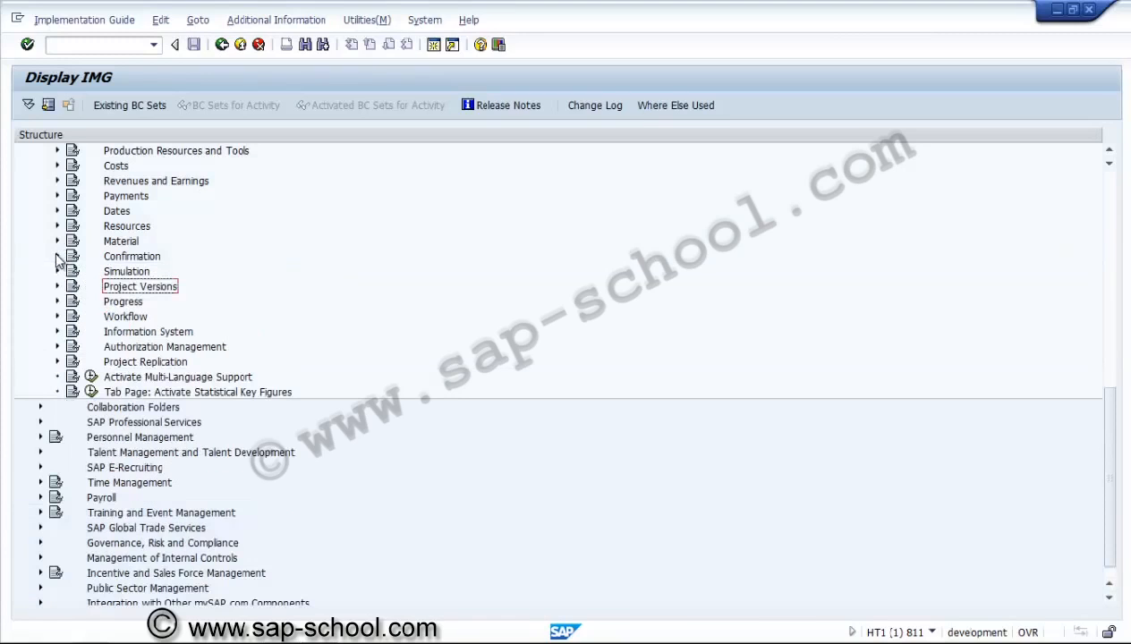
pyautogui.click(222, 49)
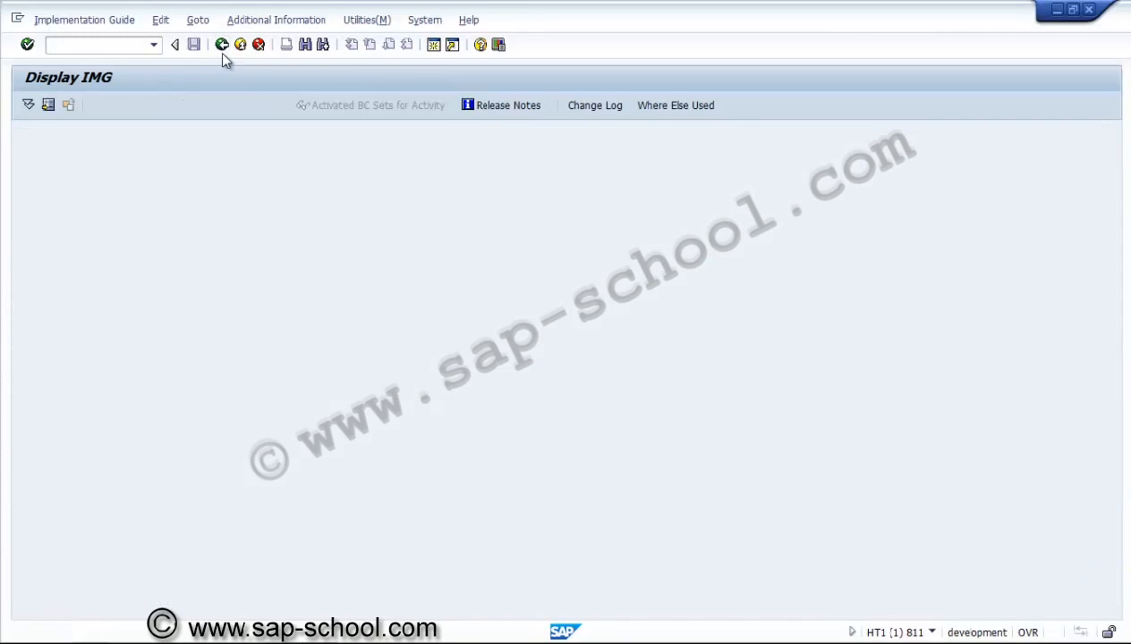
pyautogui.click(222, 49)
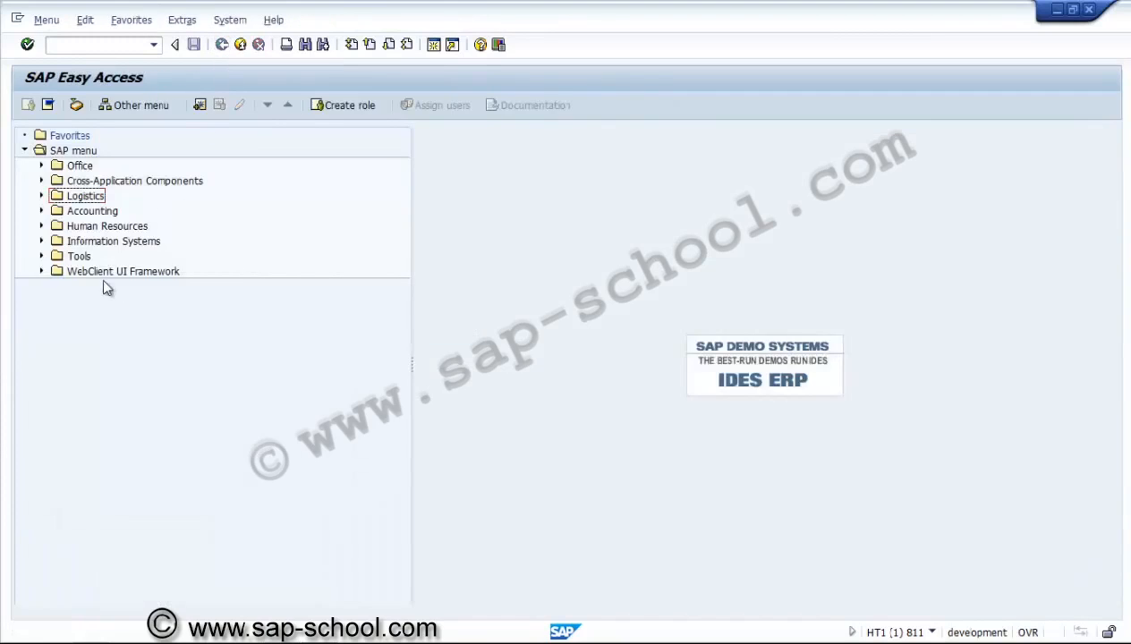
pyautogui.click(43, 196)
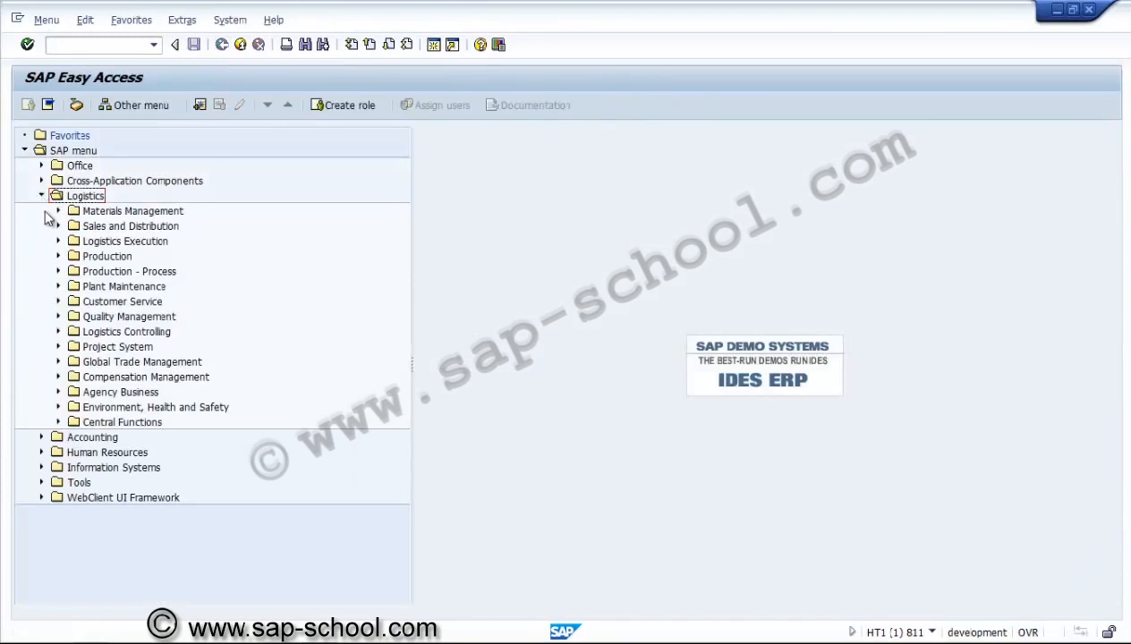
pyautogui.click(59, 347)
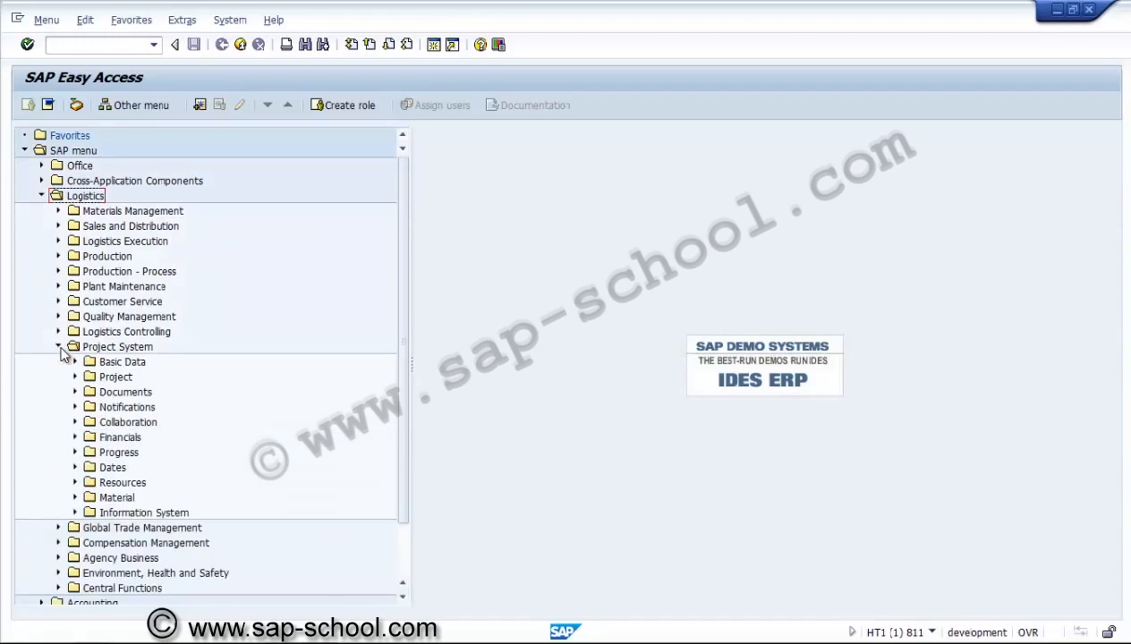
pyautogui.click(75, 482)
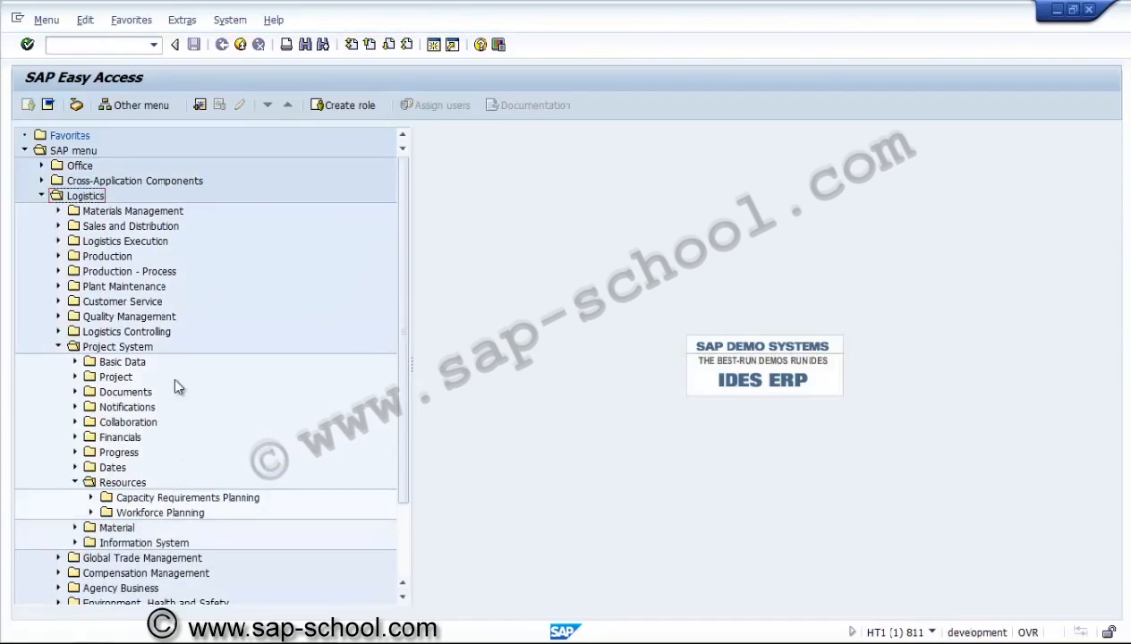
pyautogui.click(179, 498)
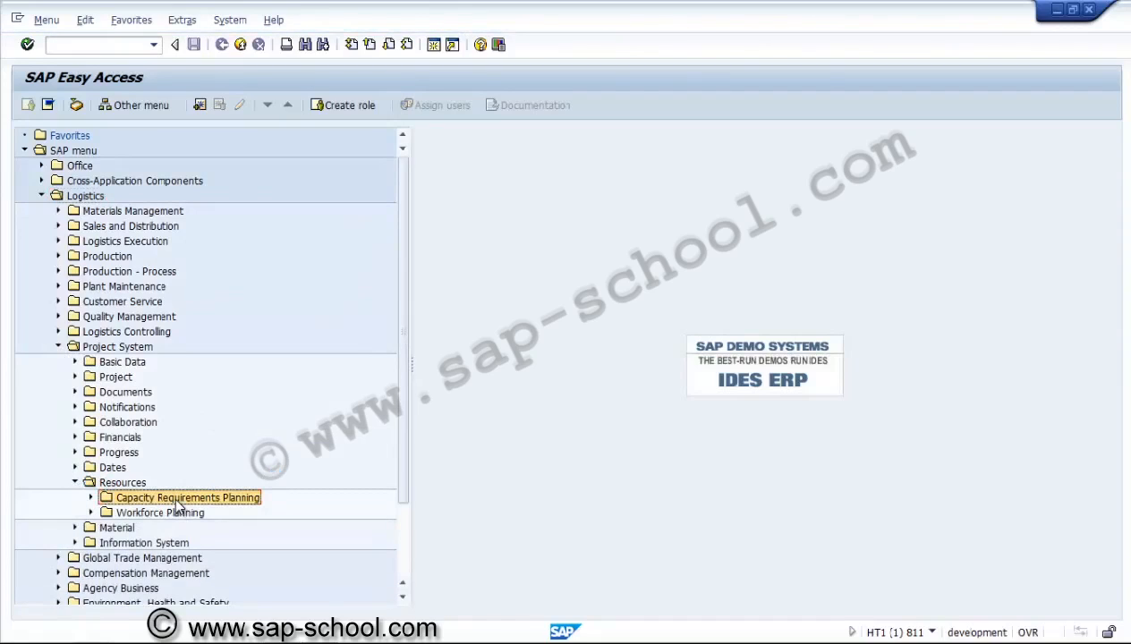
pyautogui.click(90, 499)
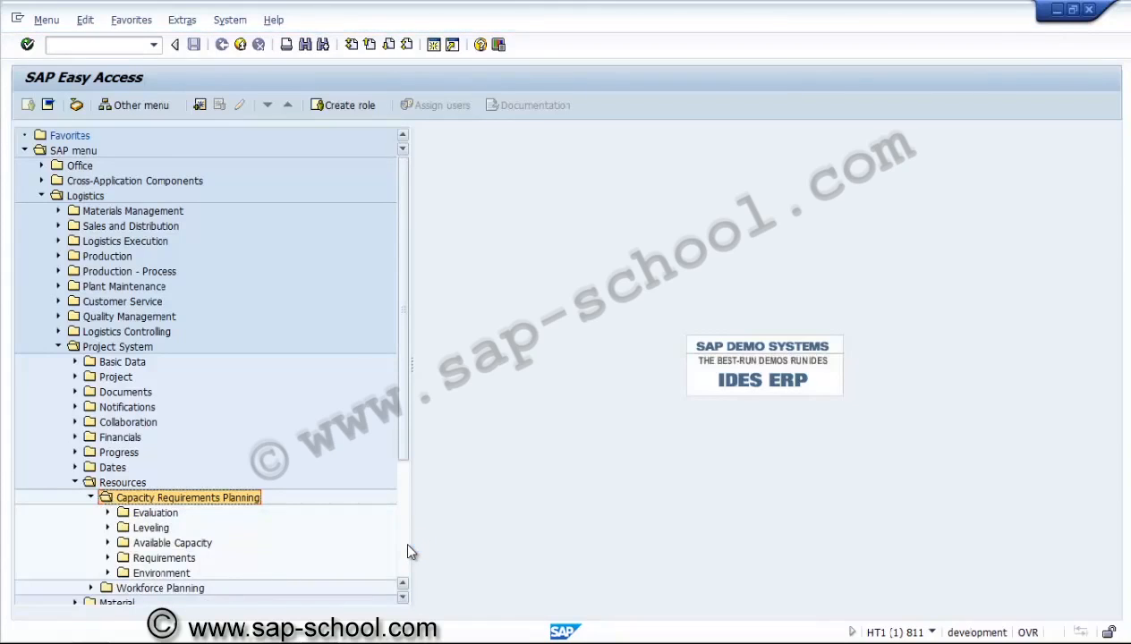
pyautogui.scroll(-4, 407, 547)
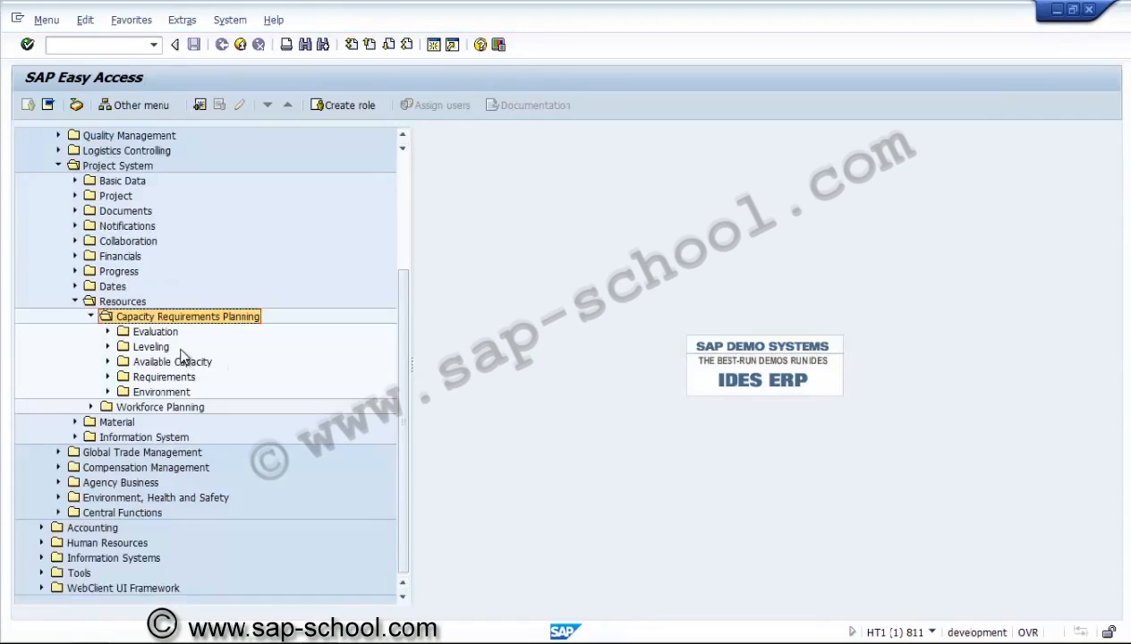
# Browse the Evaluation, Leveling, Available Capacity and Requirements folders
pyautogui.click(108, 331)
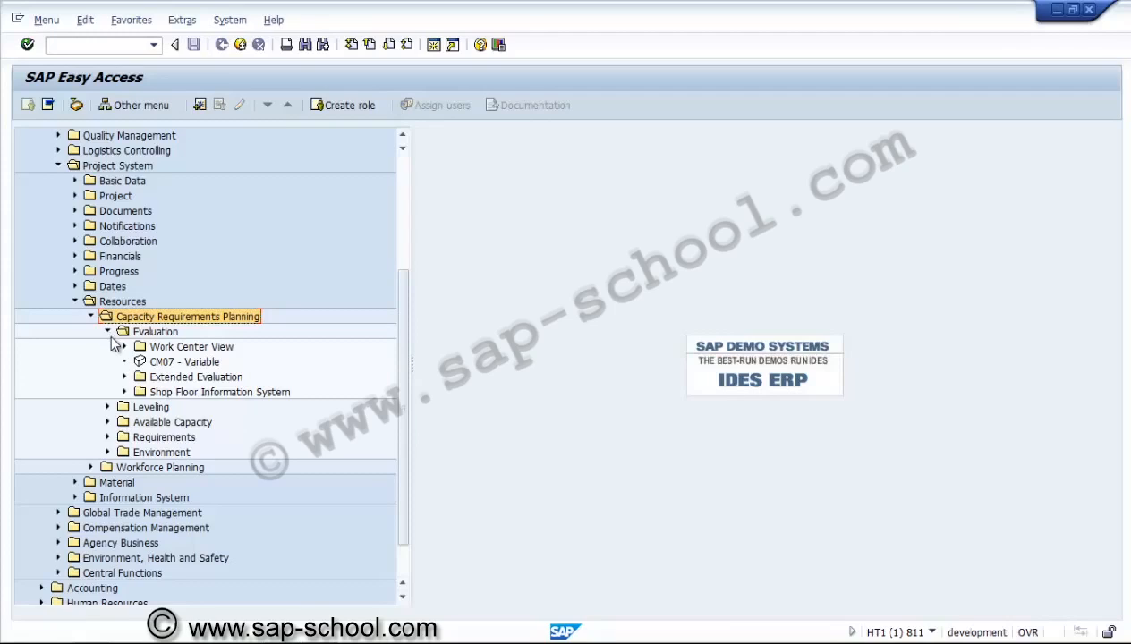
pyautogui.click(107, 407)
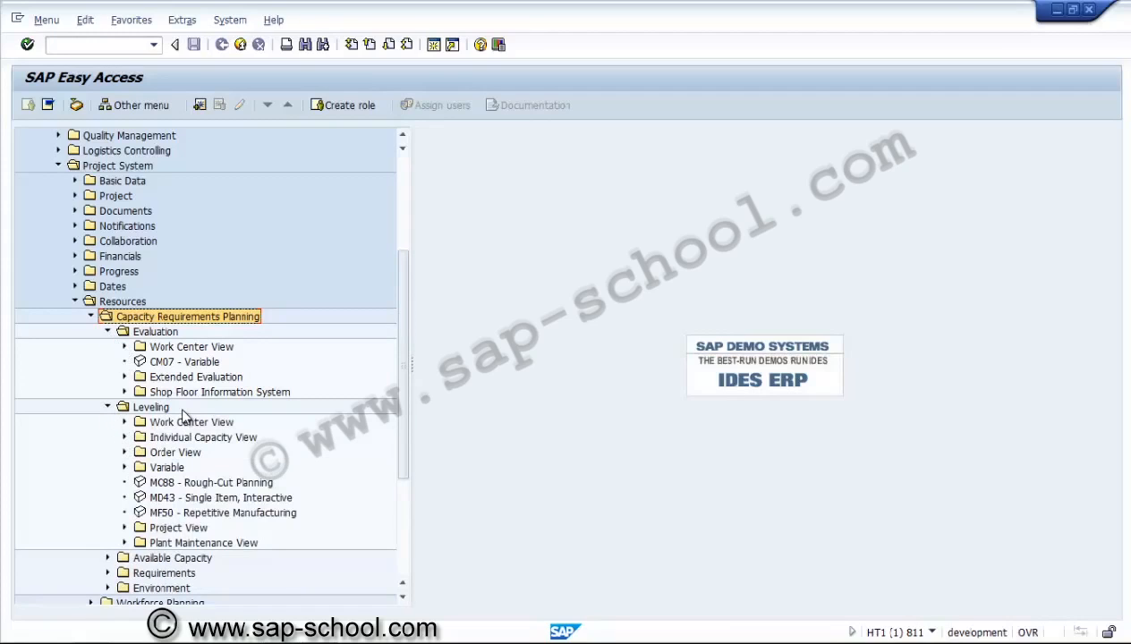
pyautogui.click(108, 407)
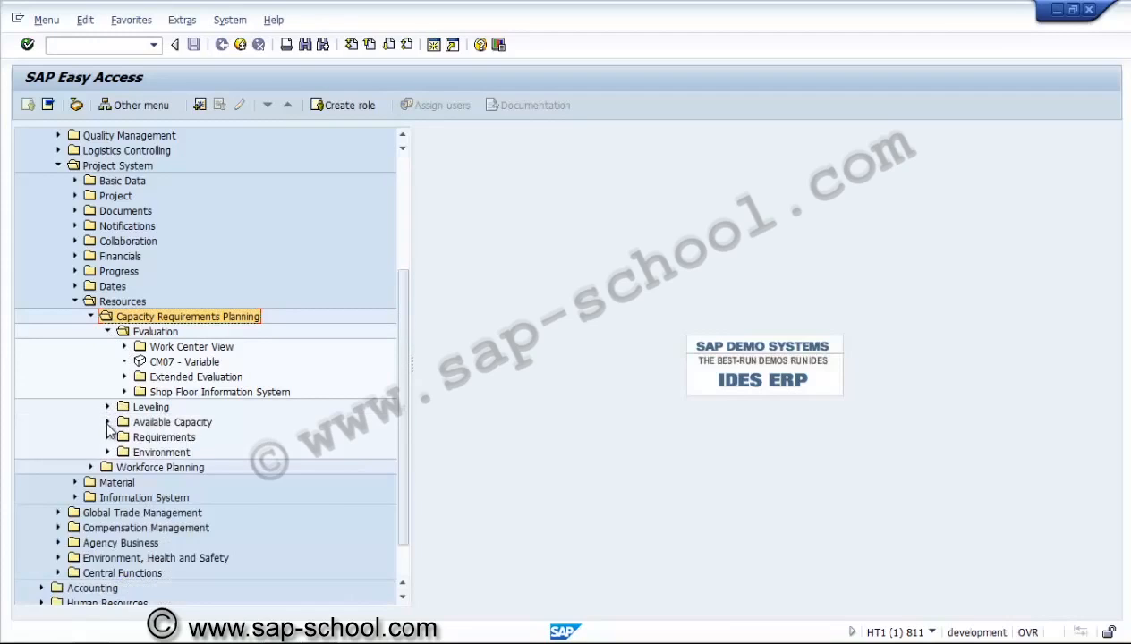
pyautogui.click(108, 422)
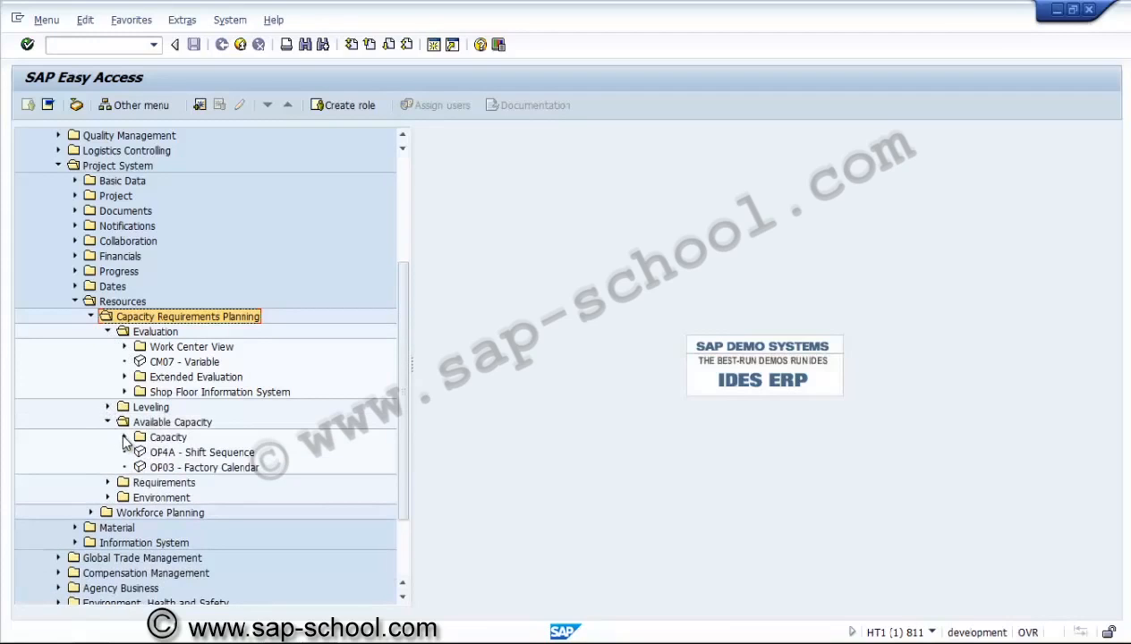
pyautogui.click(124, 437)
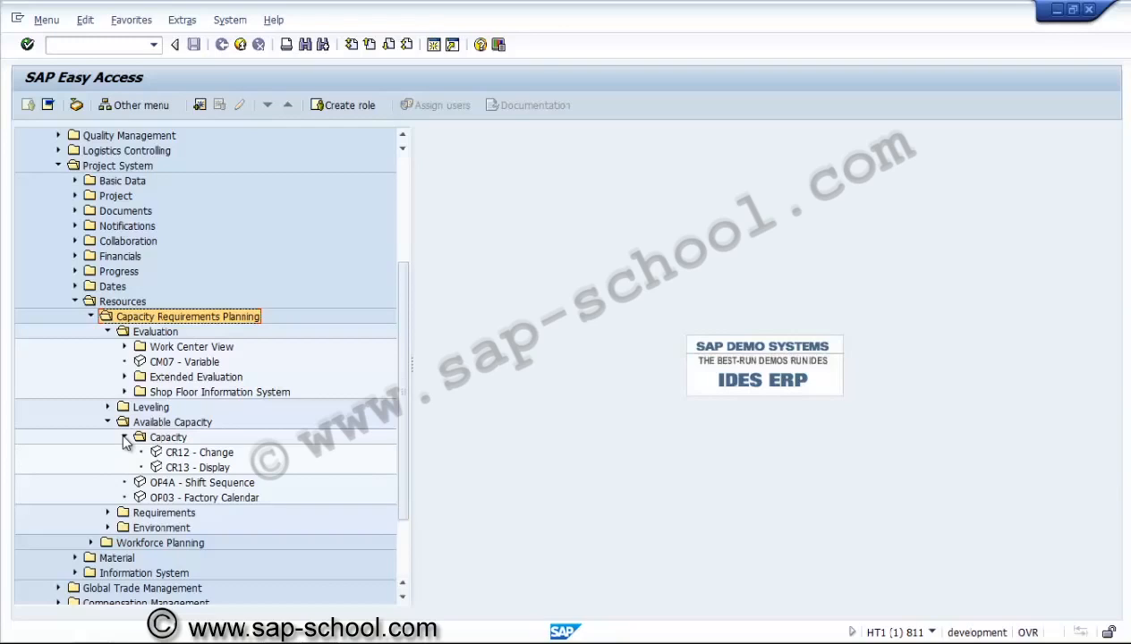
pyautogui.click(124, 438)
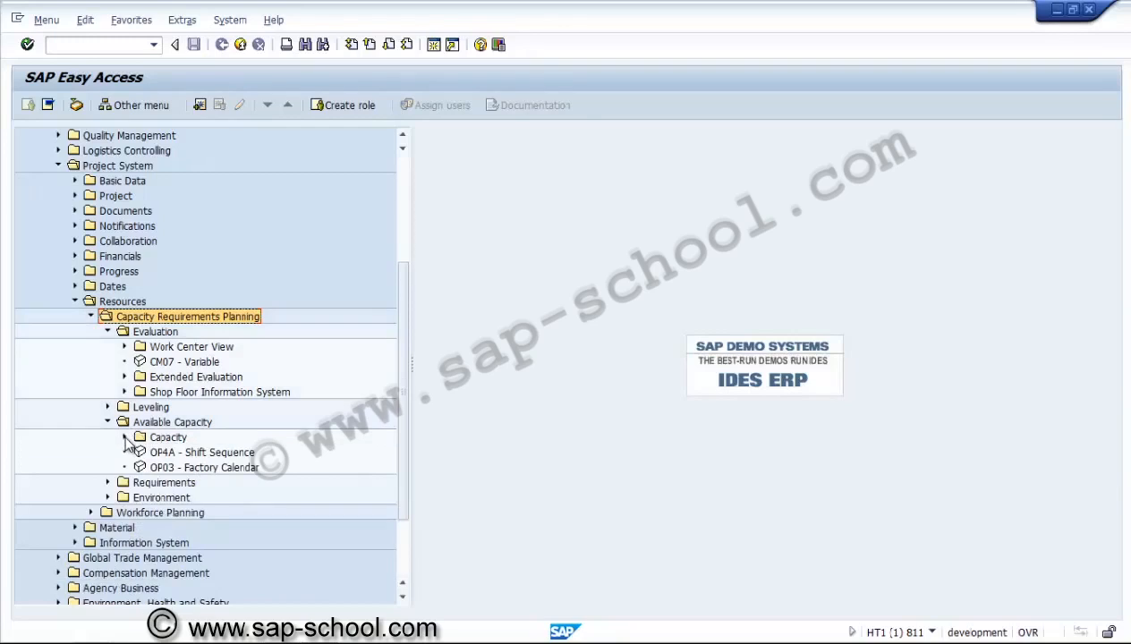
pyautogui.click(107, 483)
pyautogui.click(107, 483)
# Expand Basic Data > Master Data > Work Center and launch CNR2 - Change
pyautogui.click(75, 182)
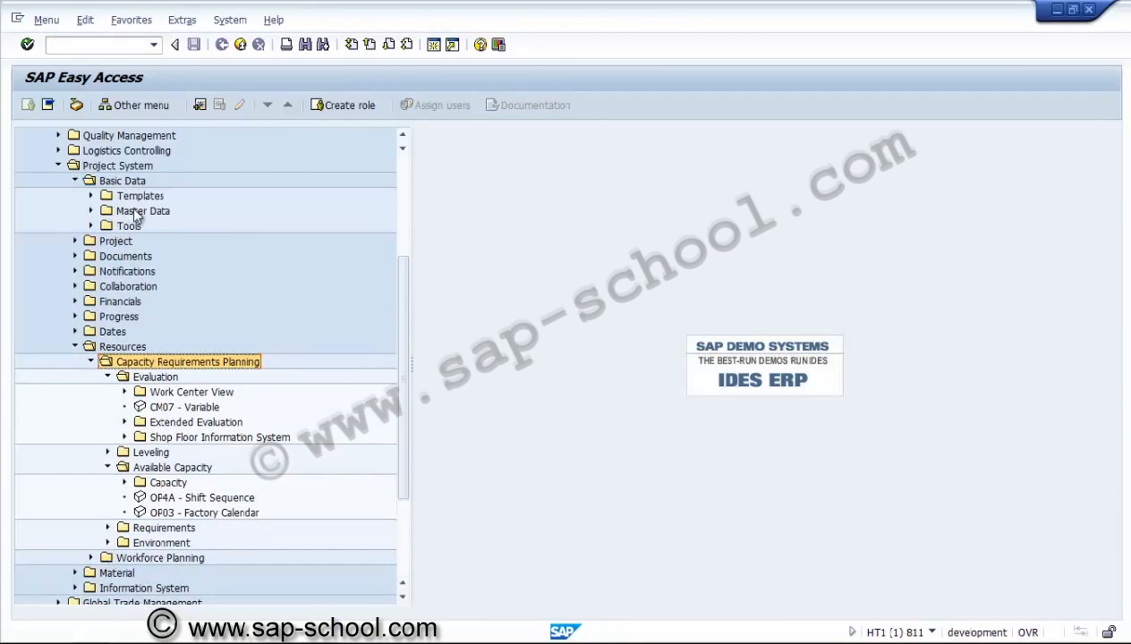
pyautogui.click(92, 211)
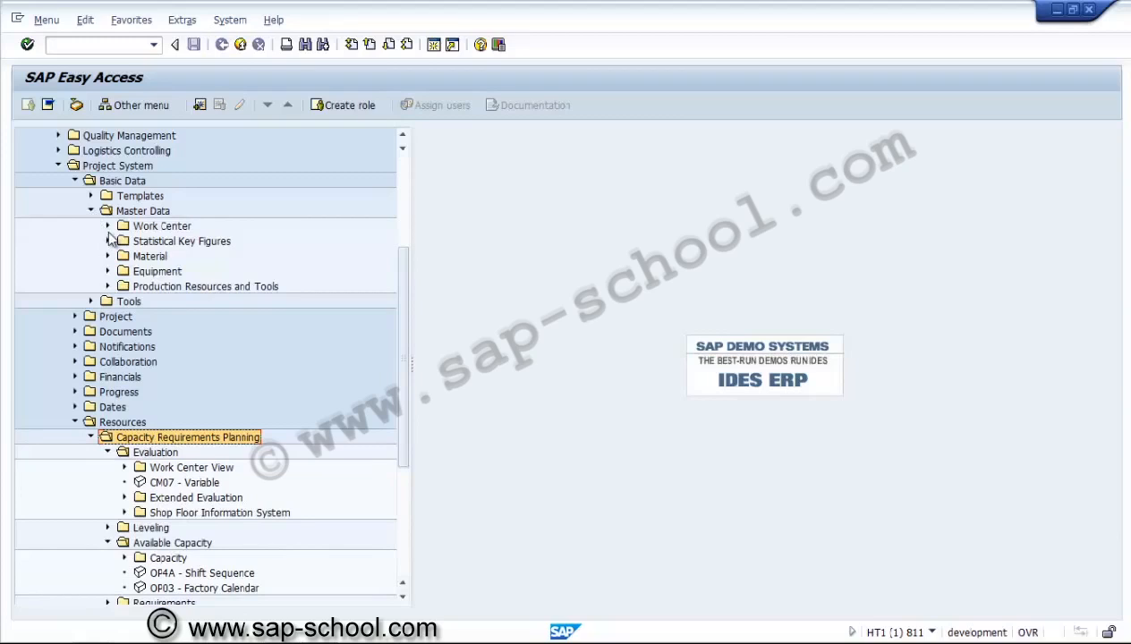
pyautogui.click(108, 226)
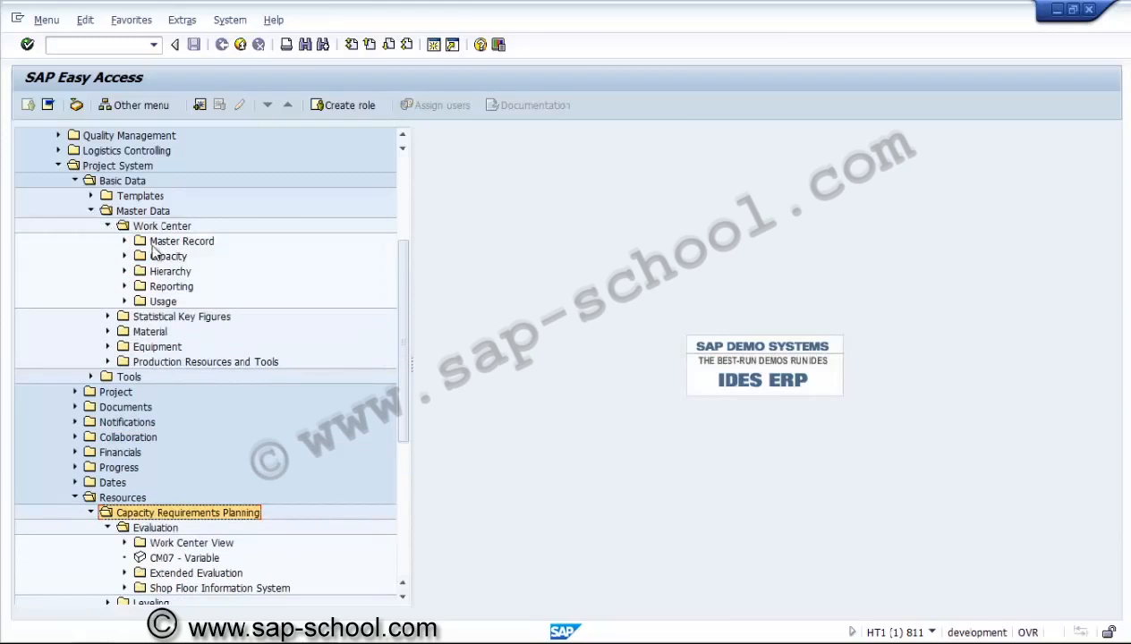
pyautogui.click(126, 242)
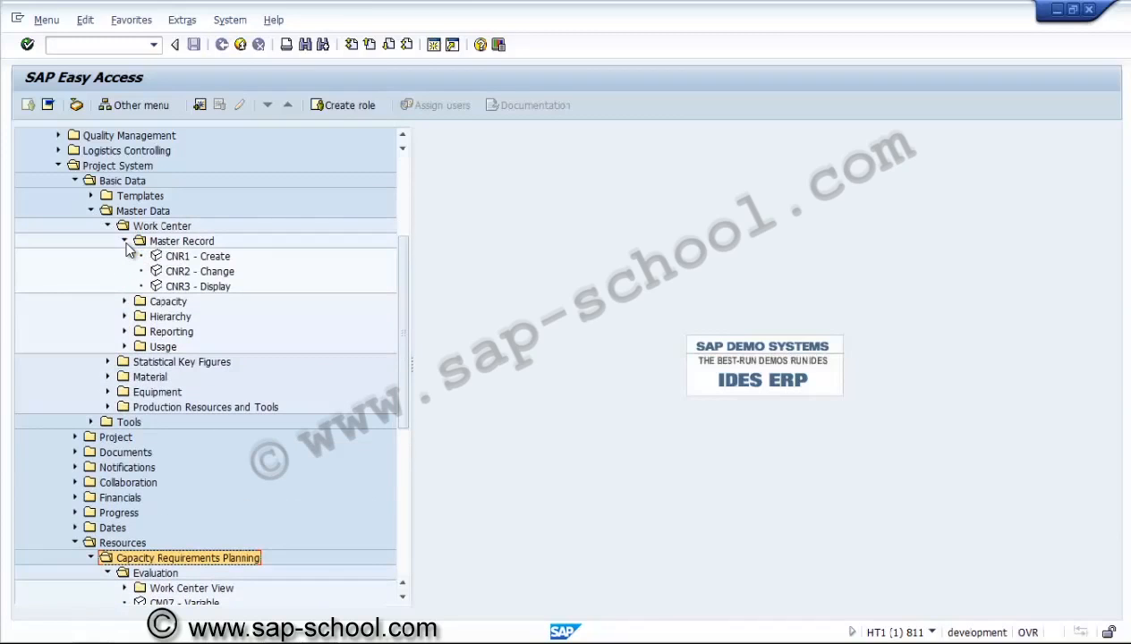
pyautogui.doubleClick(201, 271)
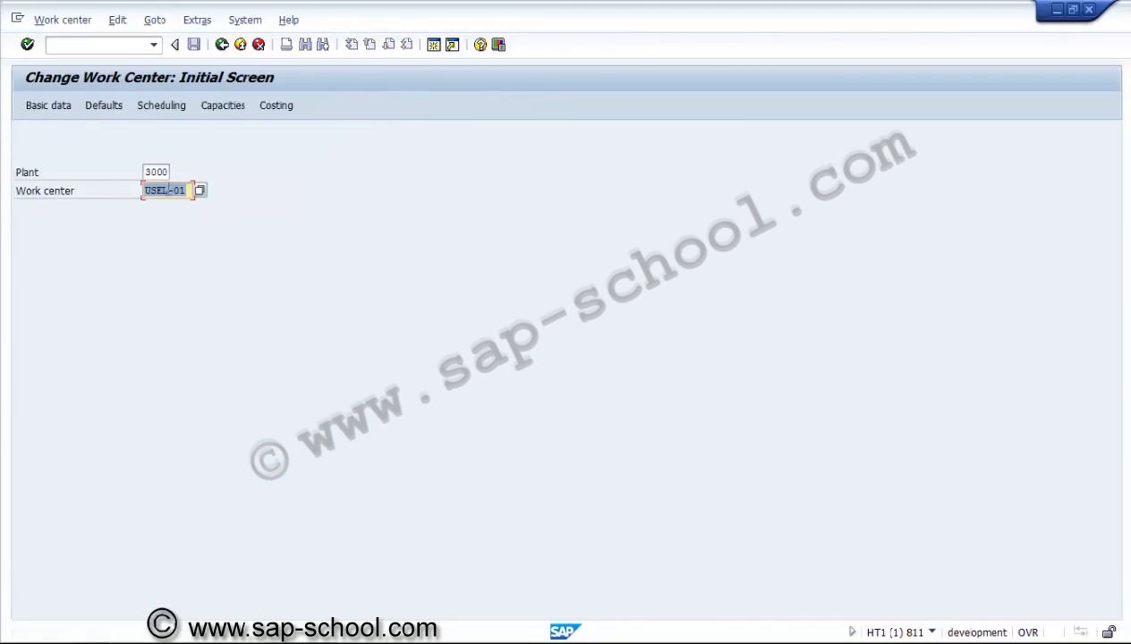
# Open work center USME-01 in plant 3000 for editing
pyautogui.click(159, 189)
pyautogui.write('me')
pyautogui.press('Return')
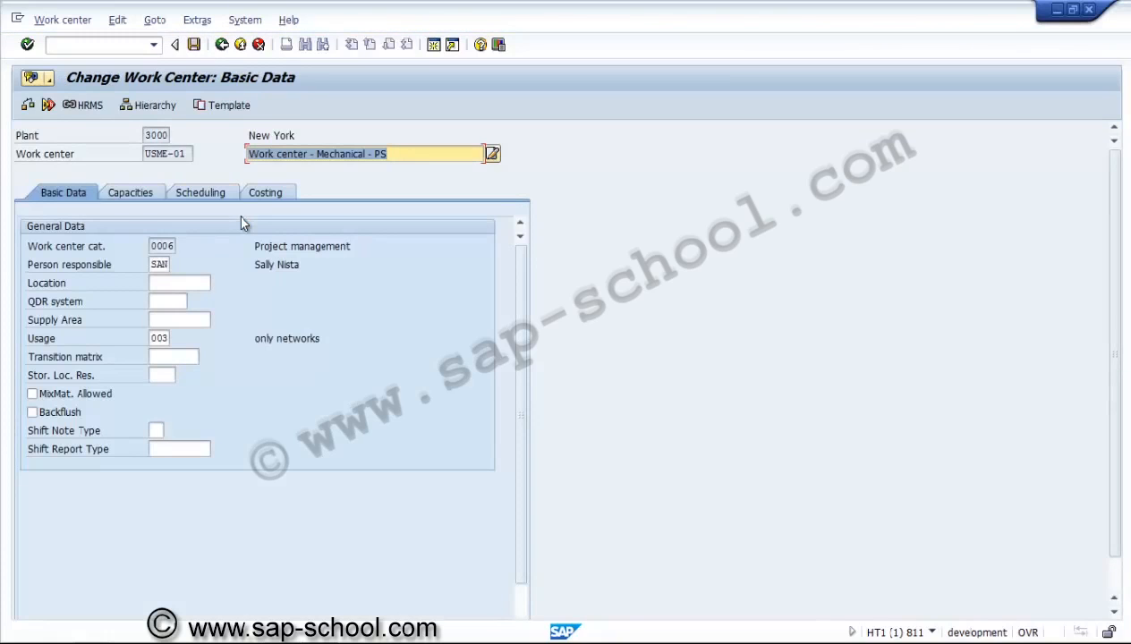
# Set internal distribution key SAP020 on the Capacities tab and open the labor capacity header
pyautogui.click(136, 194)
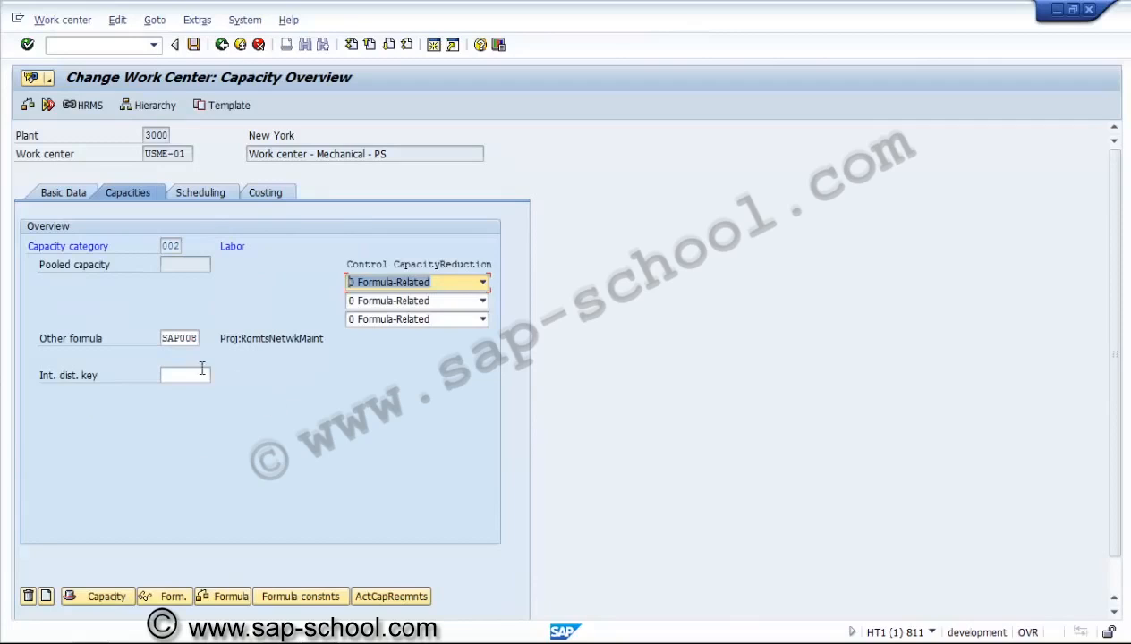
pyautogui.click(197, 375)
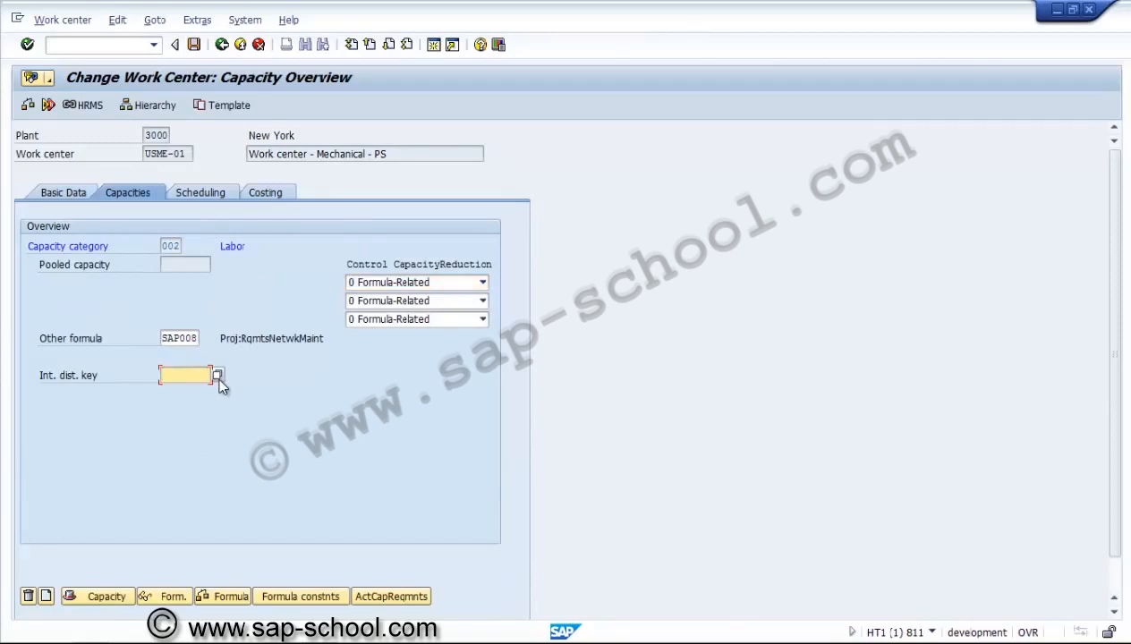
pyautogui.click(217, 375)
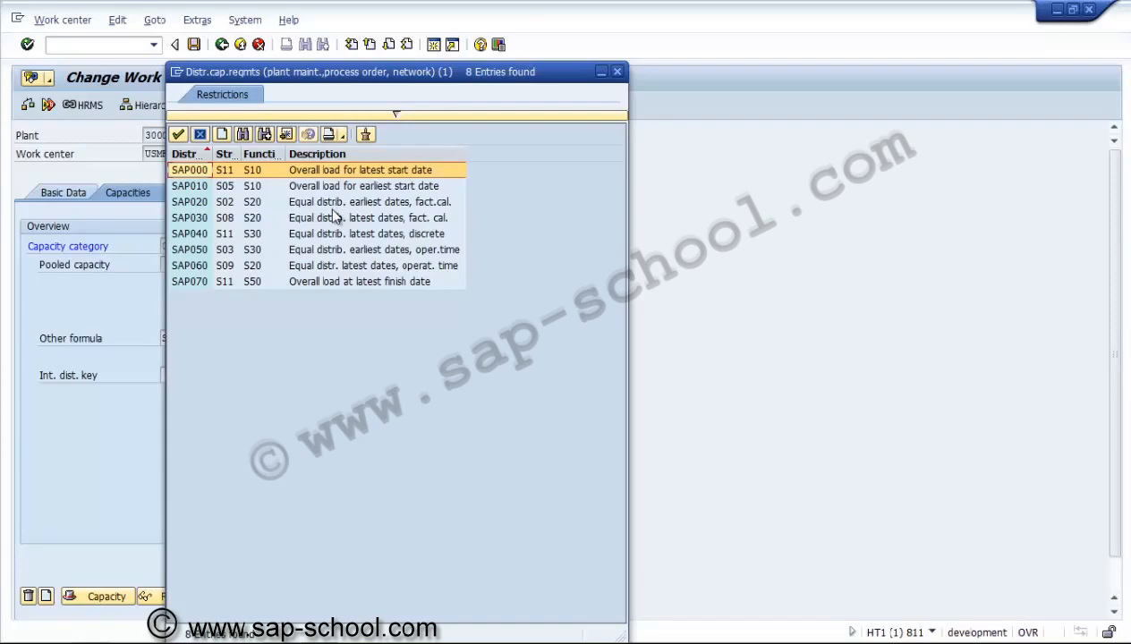
pyautogui.press('Down')
pyautogui.press('Down')
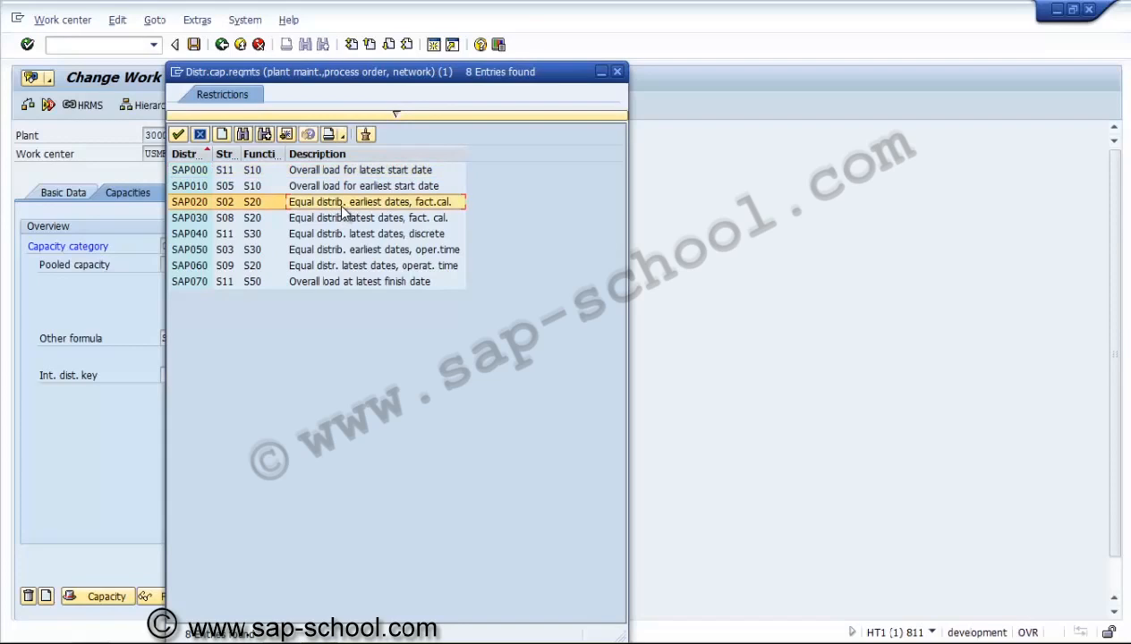
pyautogui.doubleClick(403, 202)
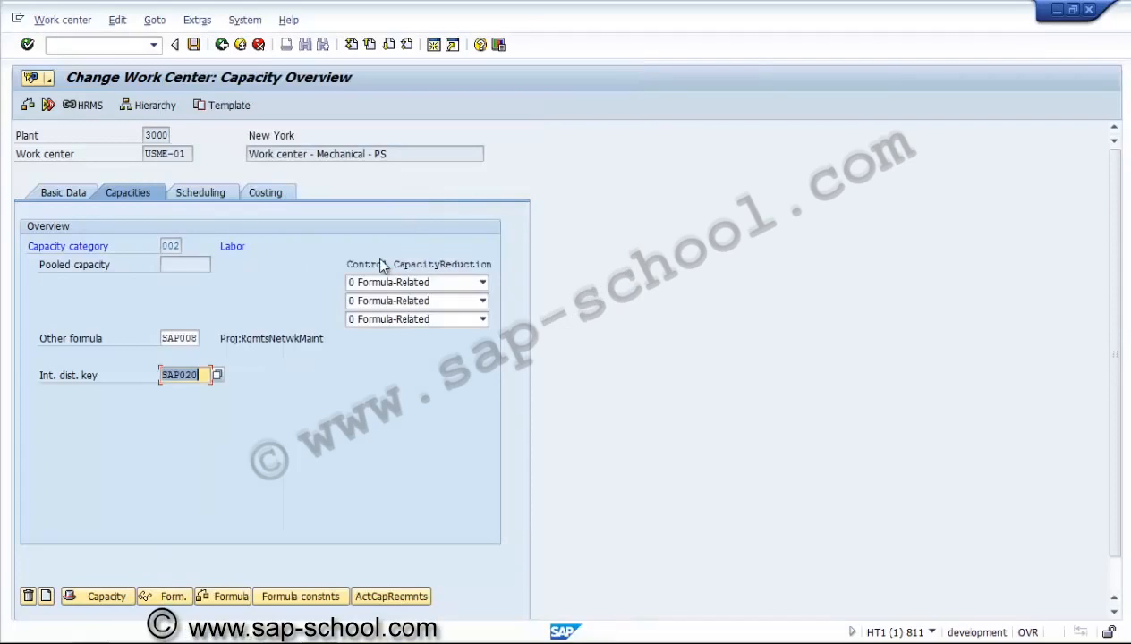
pyautogui.press('Return')
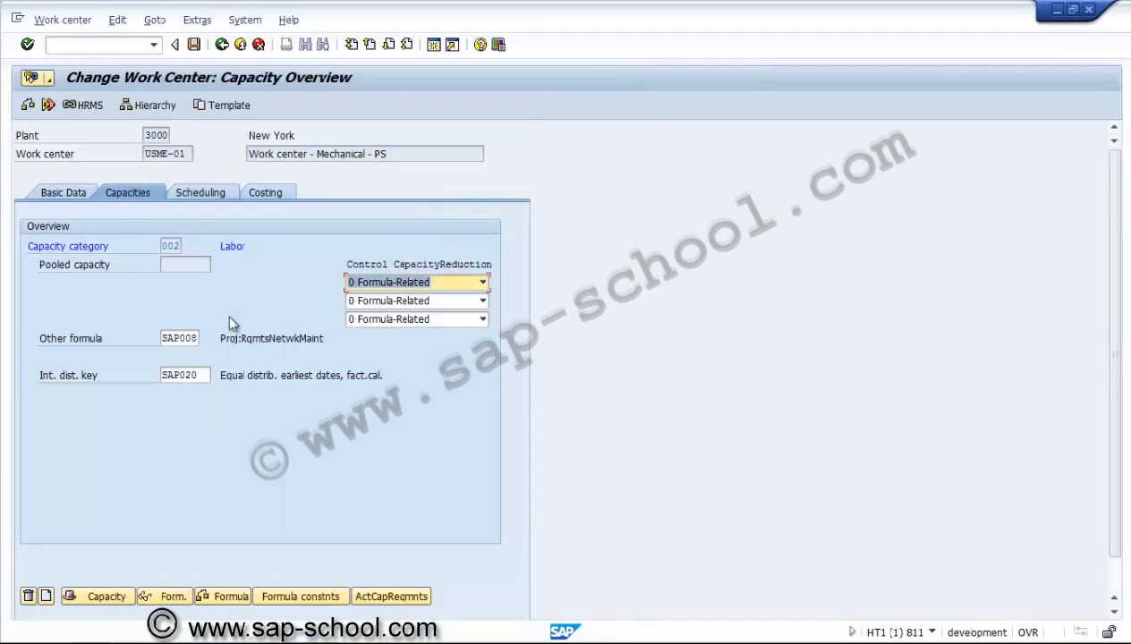
pyautogui.click(198, 193)
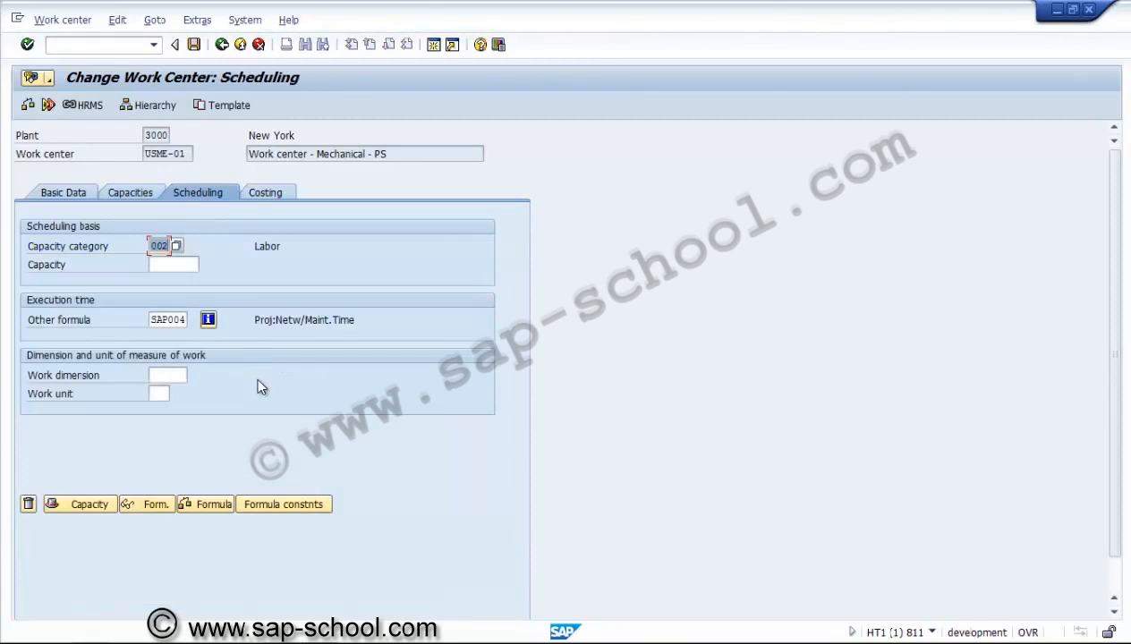
pyautogui.click(132, 191)
pyautogui.click(105, 592)
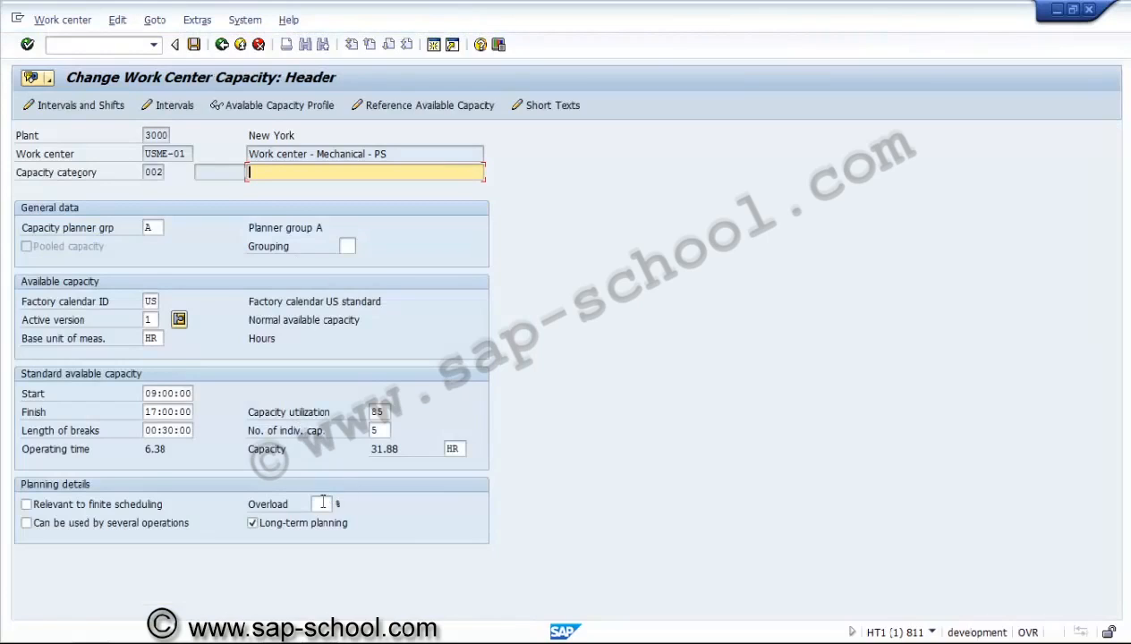
# Give the labor capacity 10% overload, finite scheduling and multi-operation use, and save USME-01
pyautogui.click(321, 504)
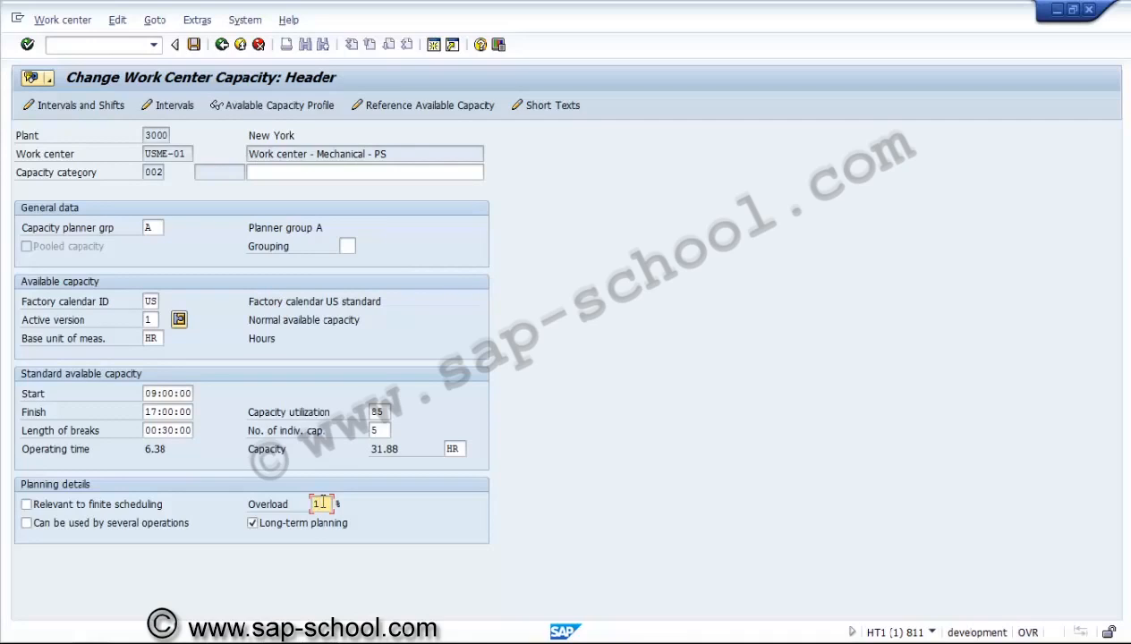
pyautogui.click(131, 502)
pyautogui.click(130, 523)
pyautogui.click(194, 45)
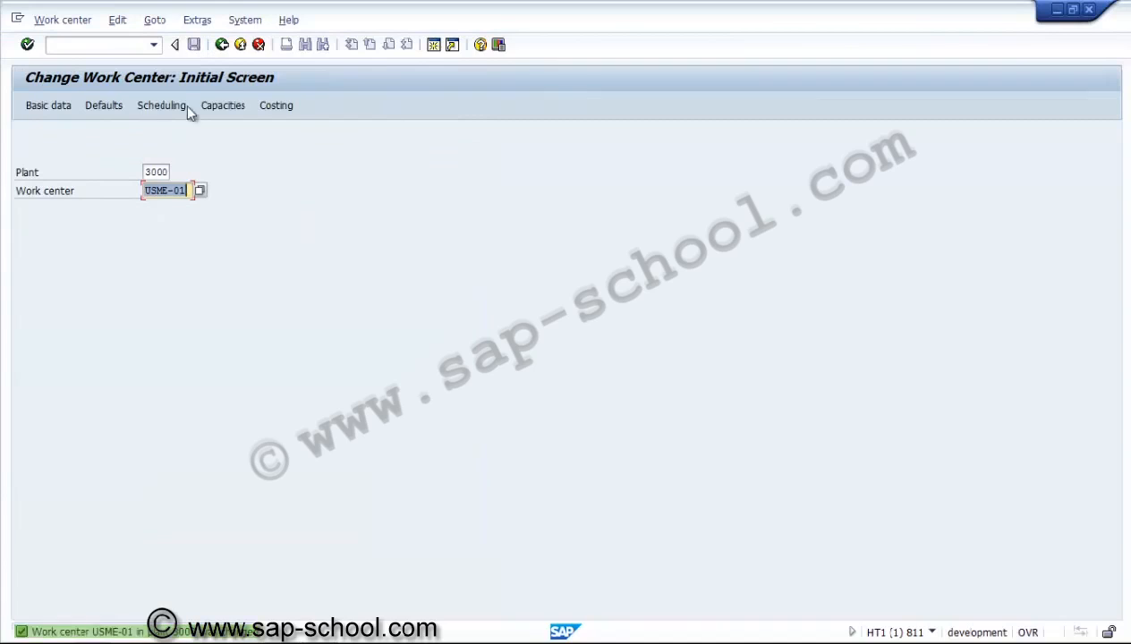
# Open USEL-01's capacity data and choose distribution key SAP020
pyautogui.click(162, 190)
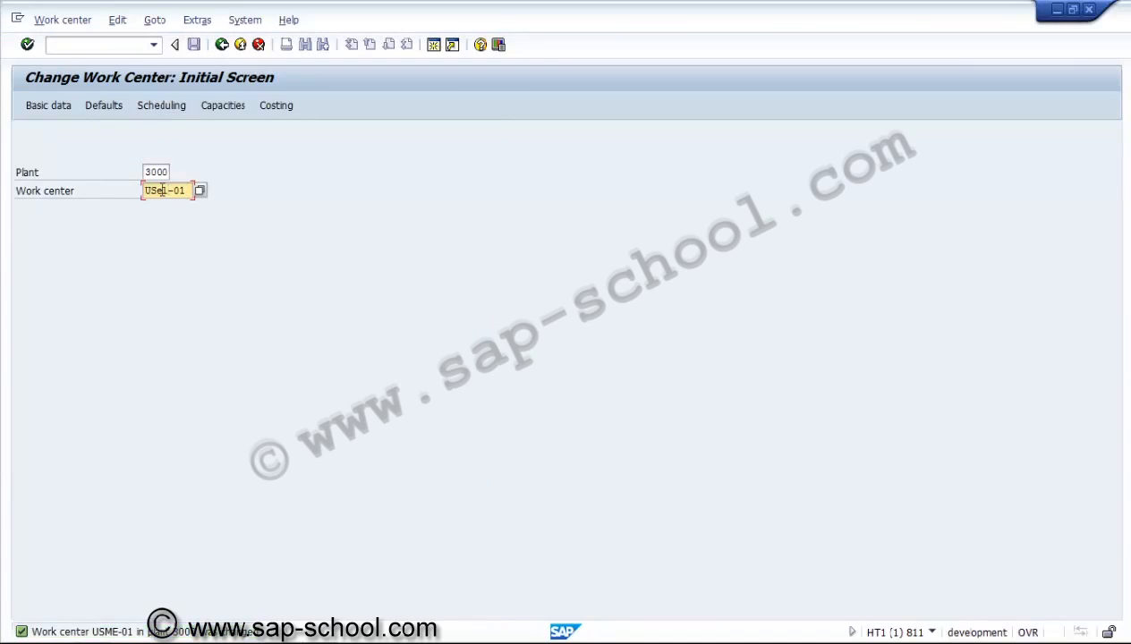
pyautogui.click(221, 105)
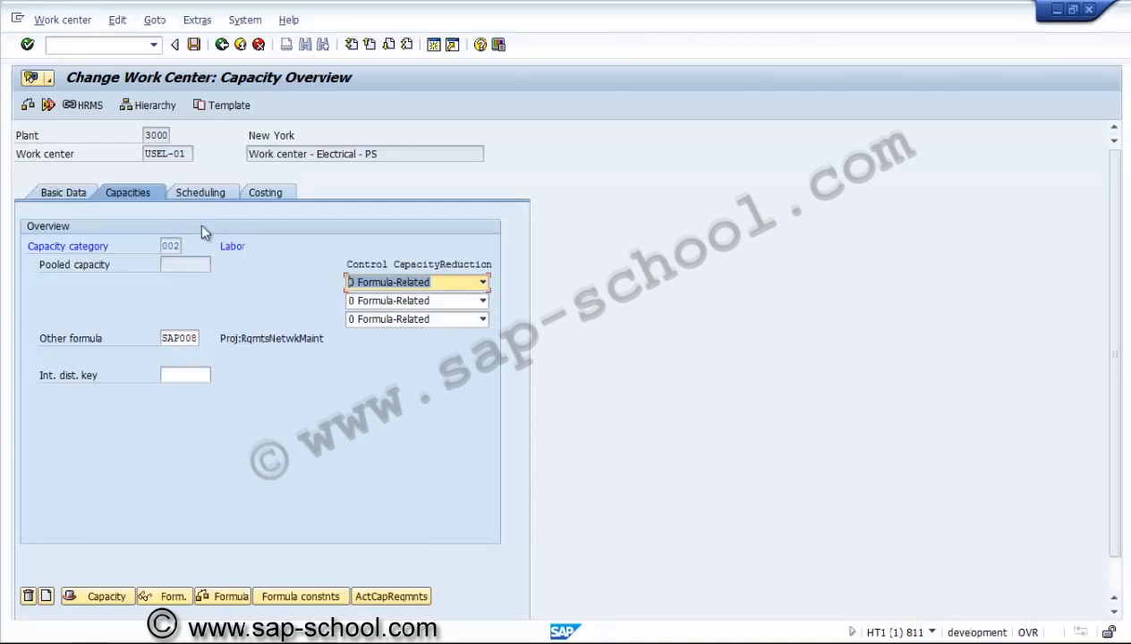
pyautogui.click(191, 381)
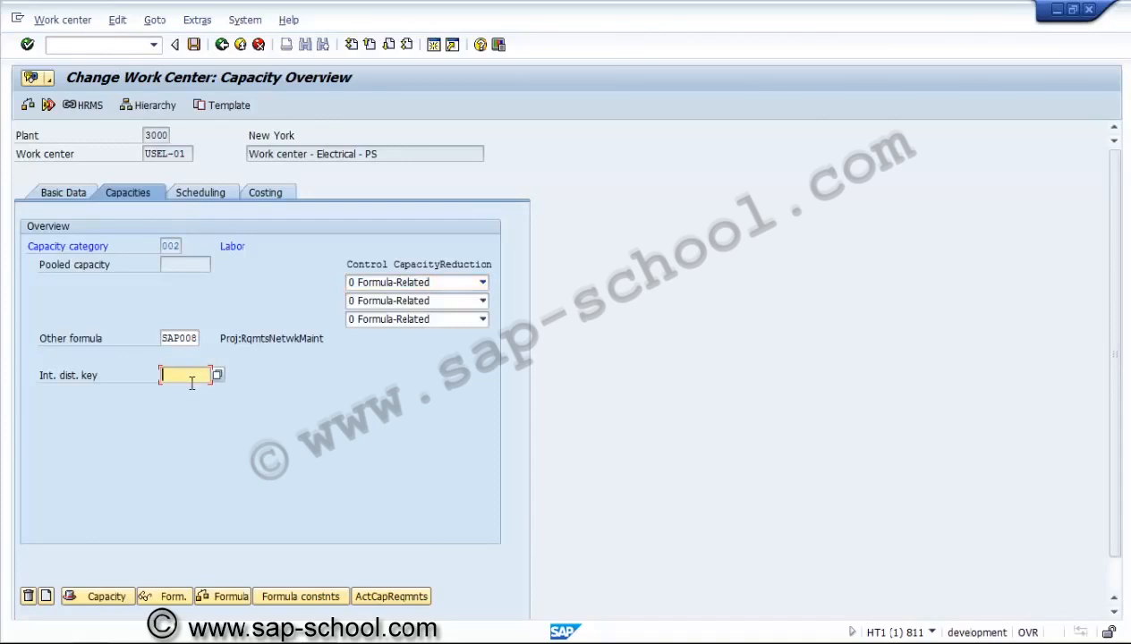
pyautogui.press('F4')
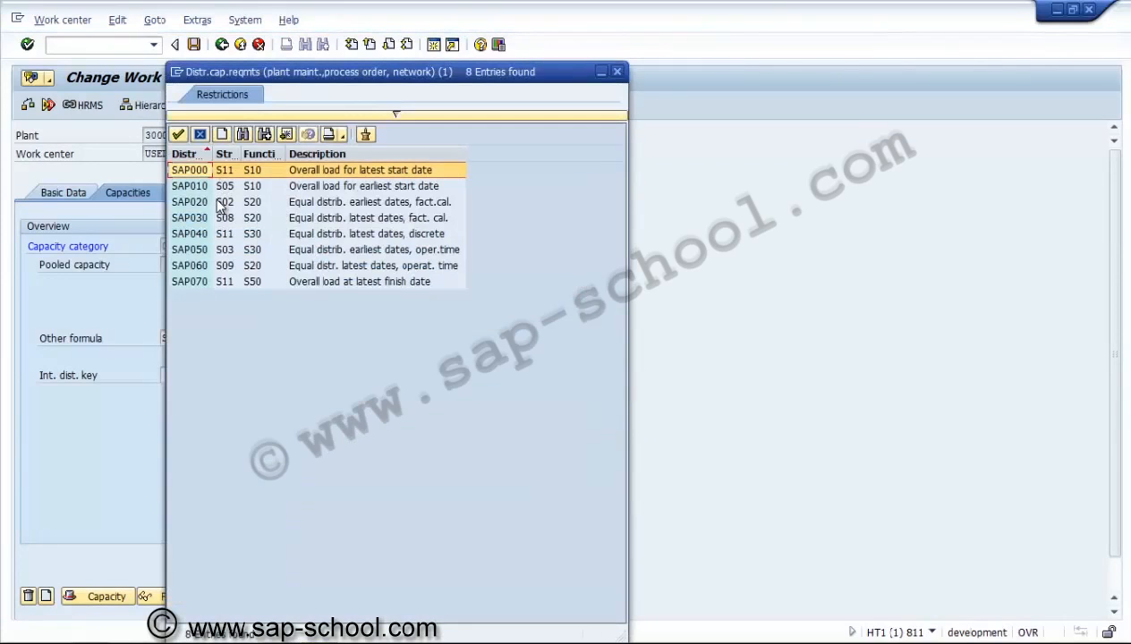
pyautogui.doubleClick(218, 206)
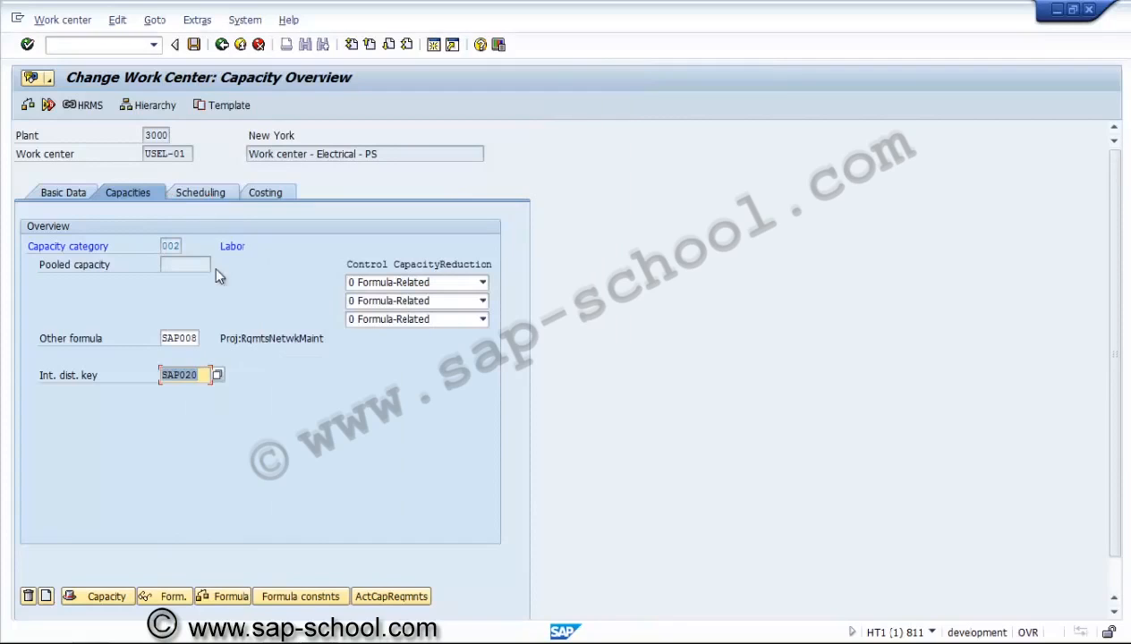
# Set labor capacity overload to 20%, tick finite scheduling and several operations, and save
pyautogui.click(105, 596)
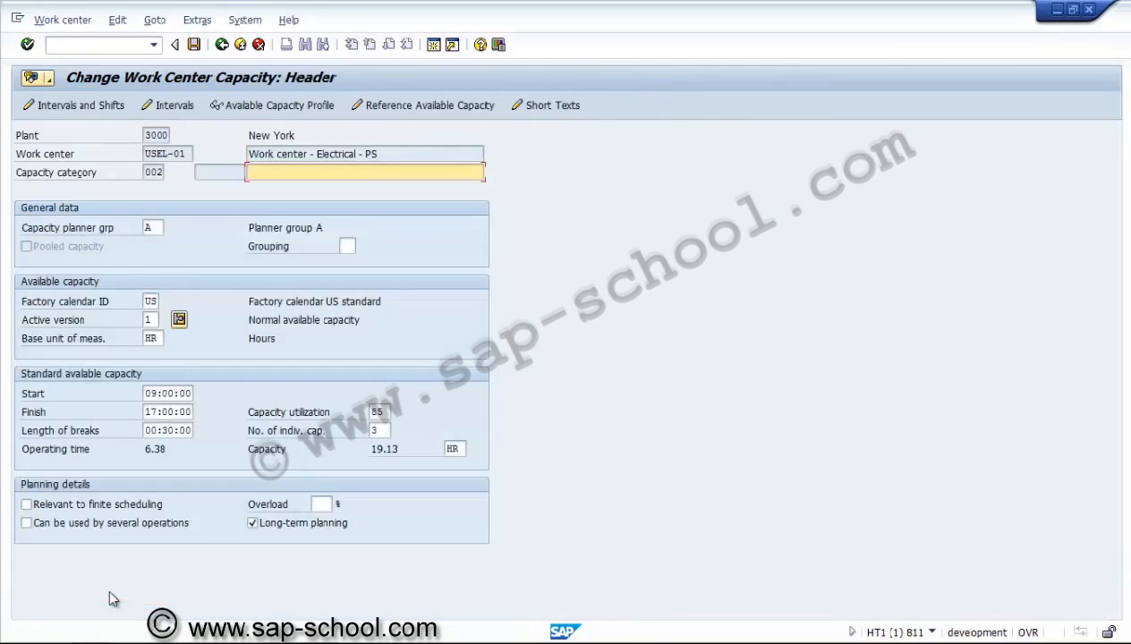
pyautogui.click(319, 503)
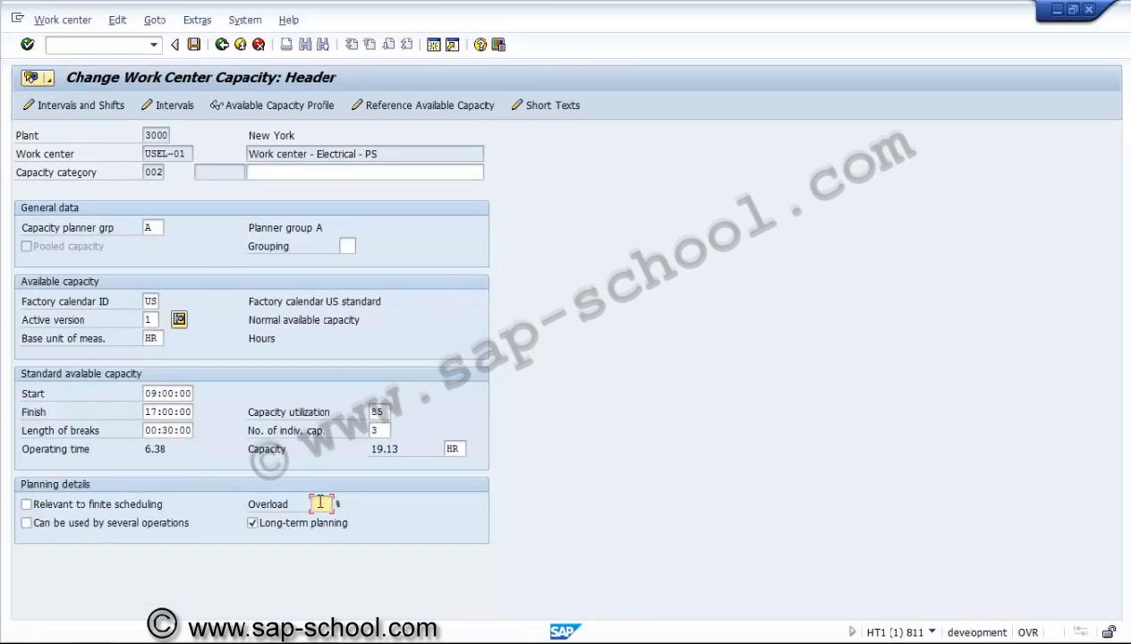
pyautogui.click(105, 504)
pyautogui.click(95, 526)
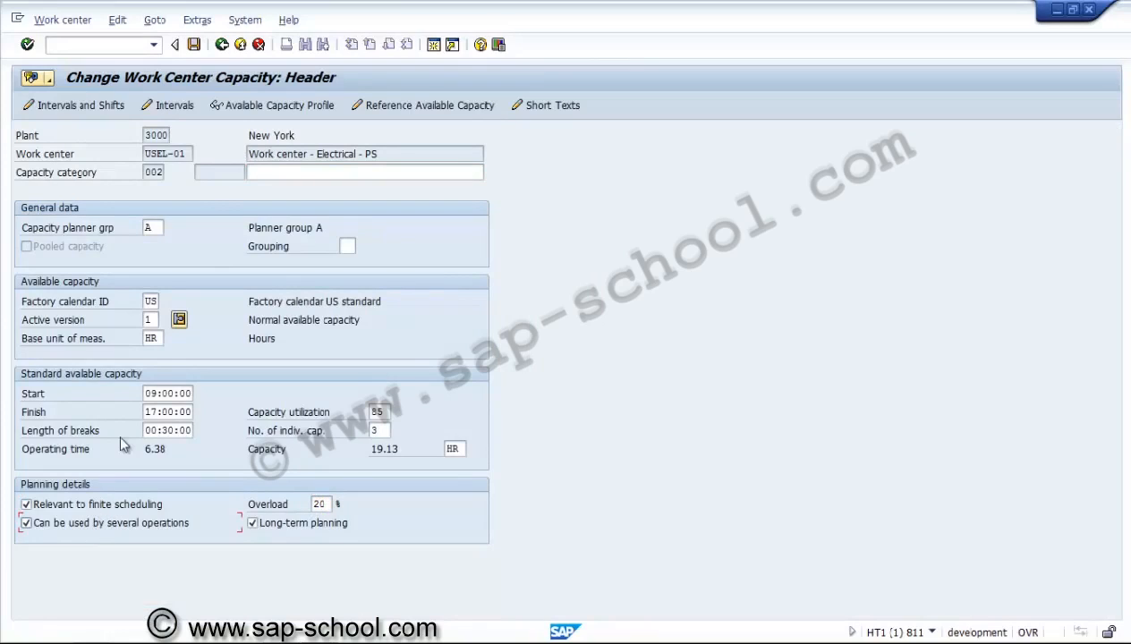
pyautogui.click(193, 45)
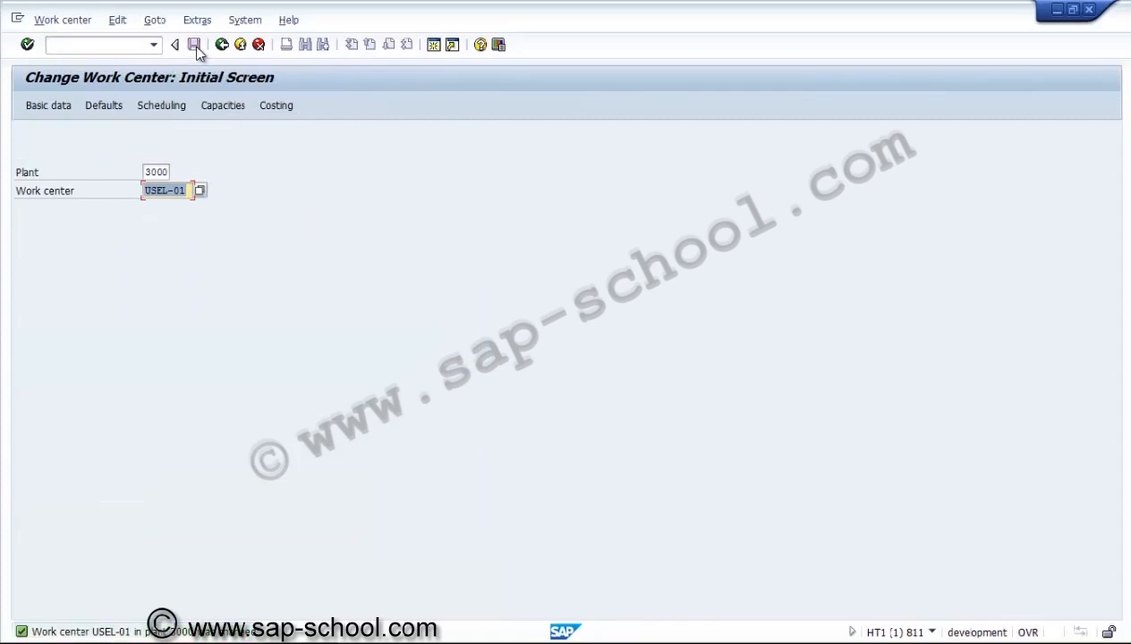
# Leave the work center screen and display the work center's available capacity intervals
pyautogui.click(222, 46)
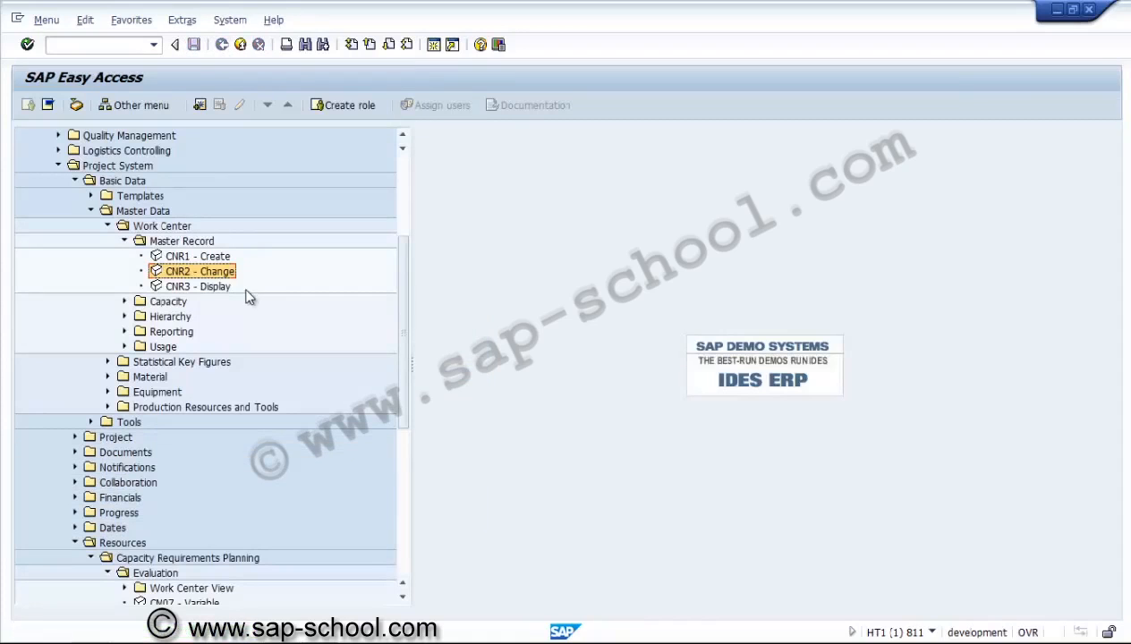
pyautogui.click(107, 230)
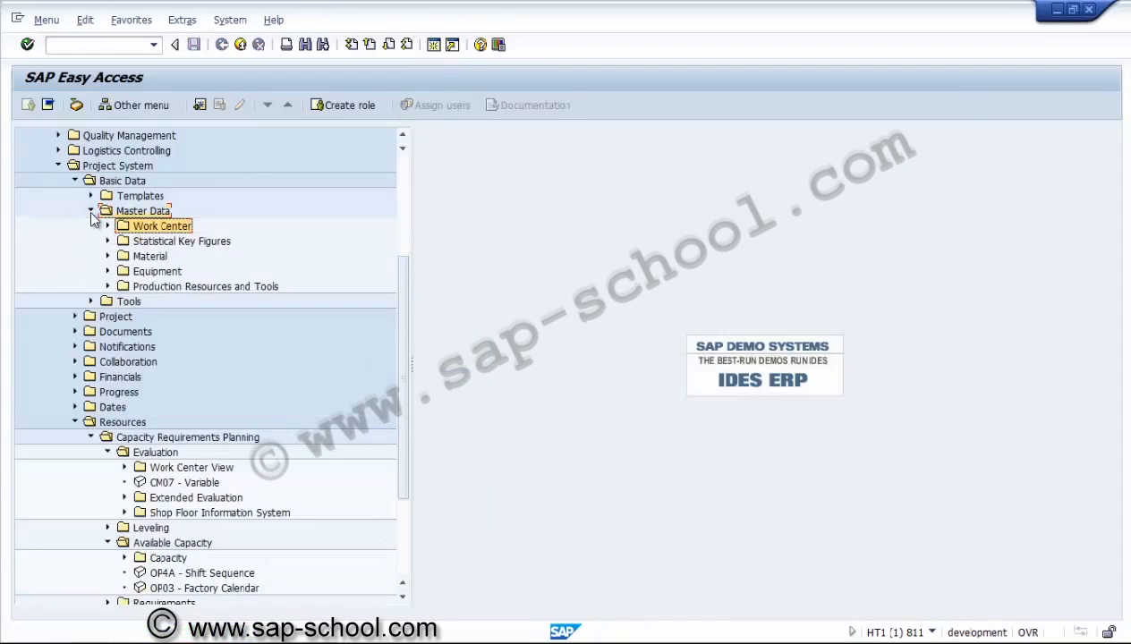
pyautogui.click(90, 212)
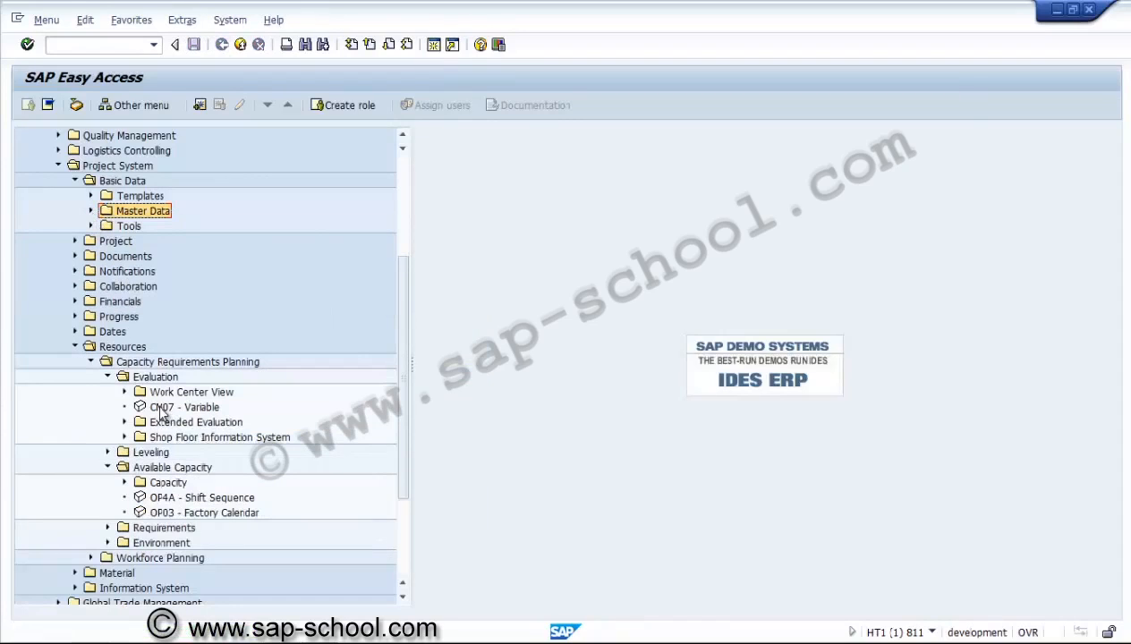
pyautogui.click(107, 379)
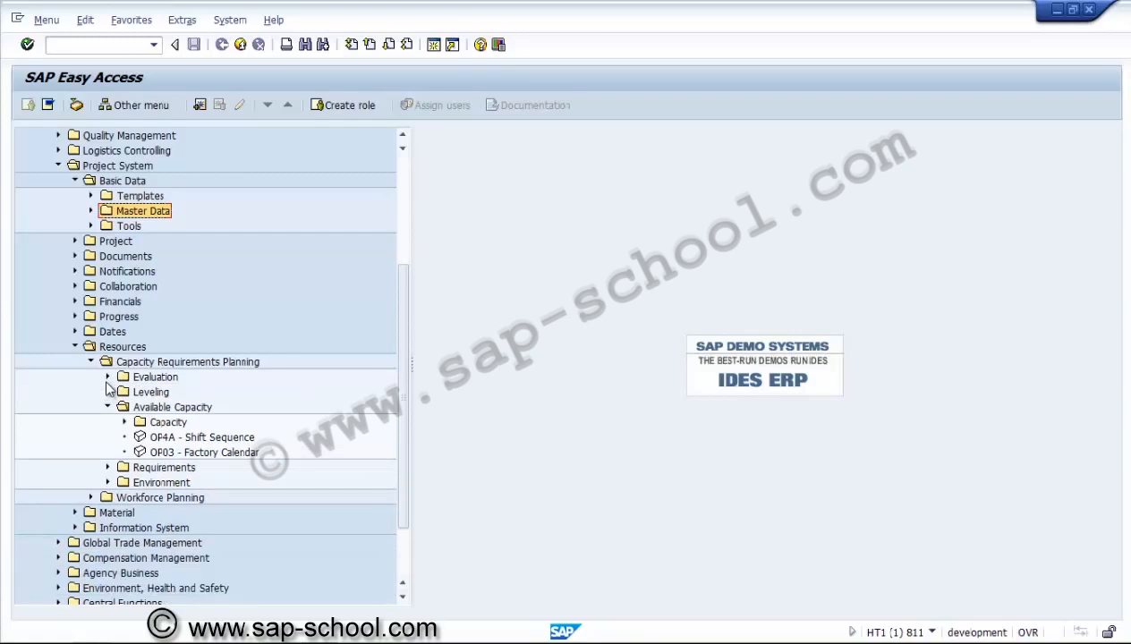
pyautogui.click(125, 424)
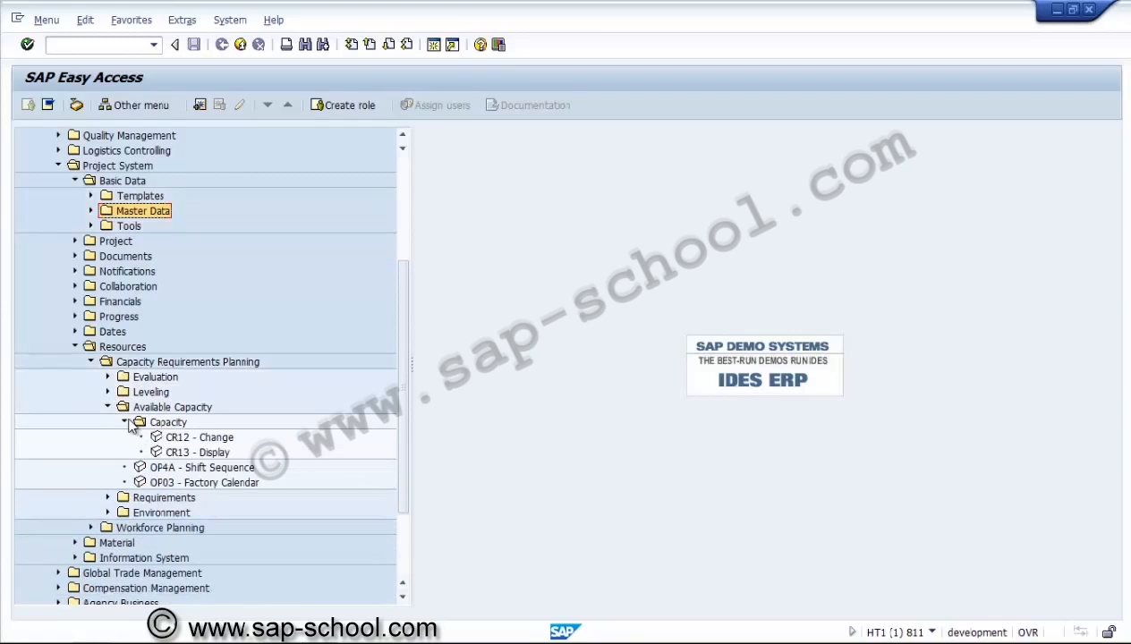
pyautogui.doubleClick(192, 452)
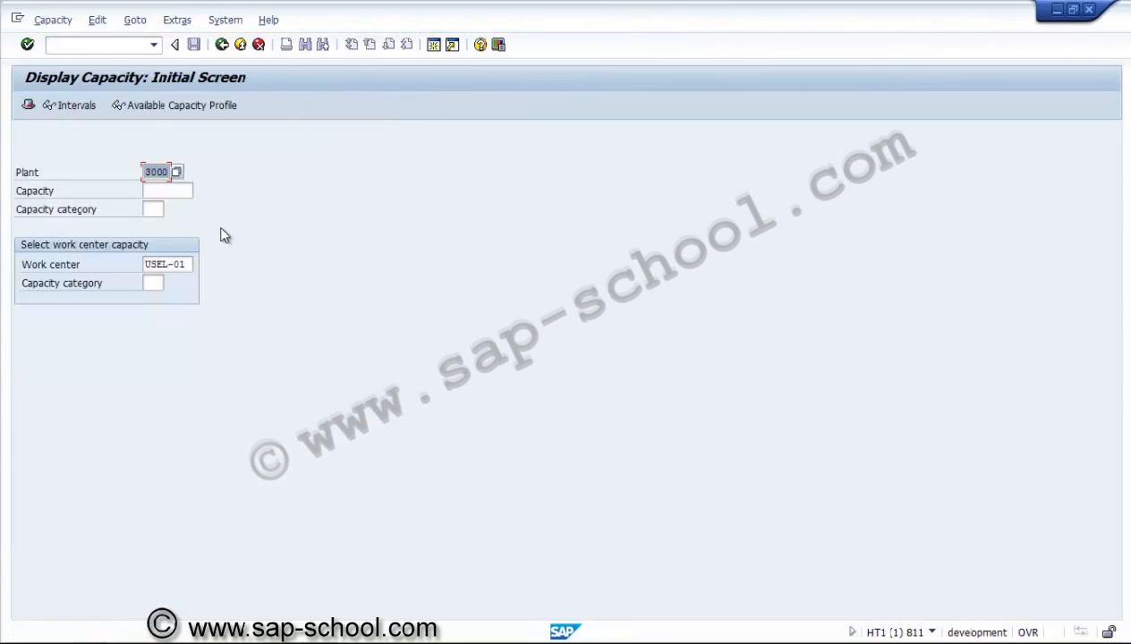
pyautogui.click(50, 106)
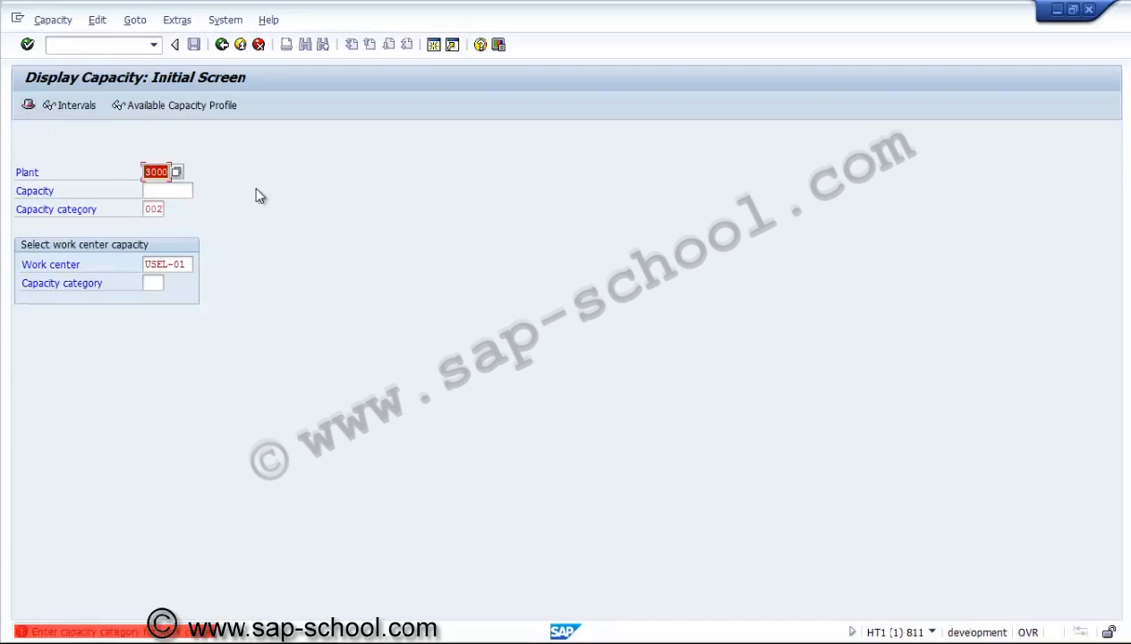
pyautogui.click(222, 45)
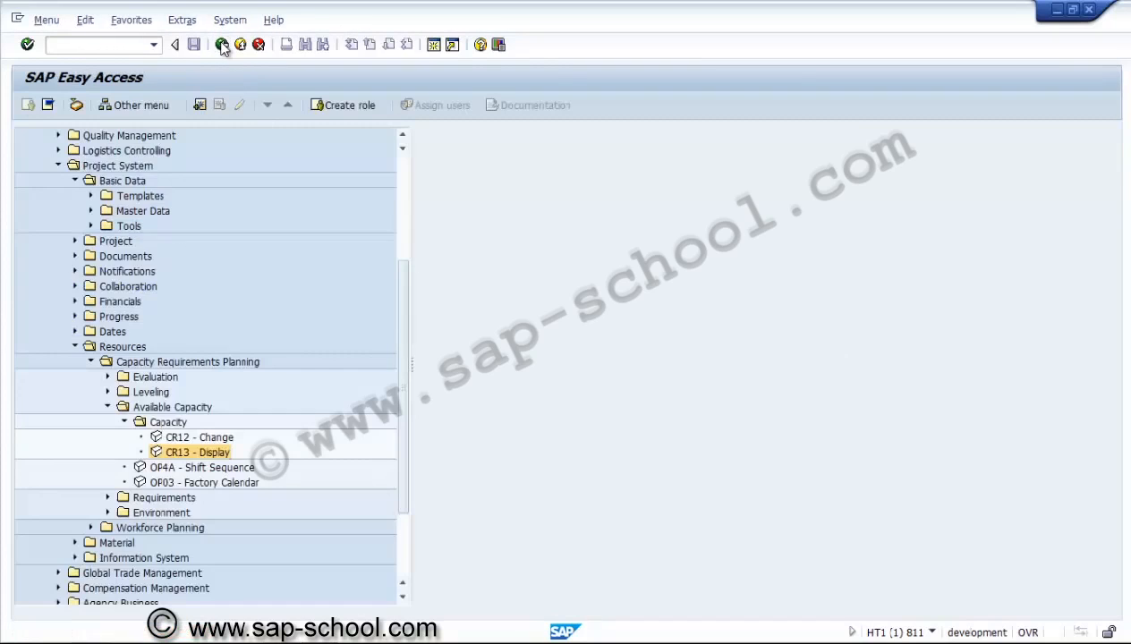
# Collapse Available Capacity and expand Evaluation > Work Center View to show CM01–CM05
pyautogui.click(108, 408)
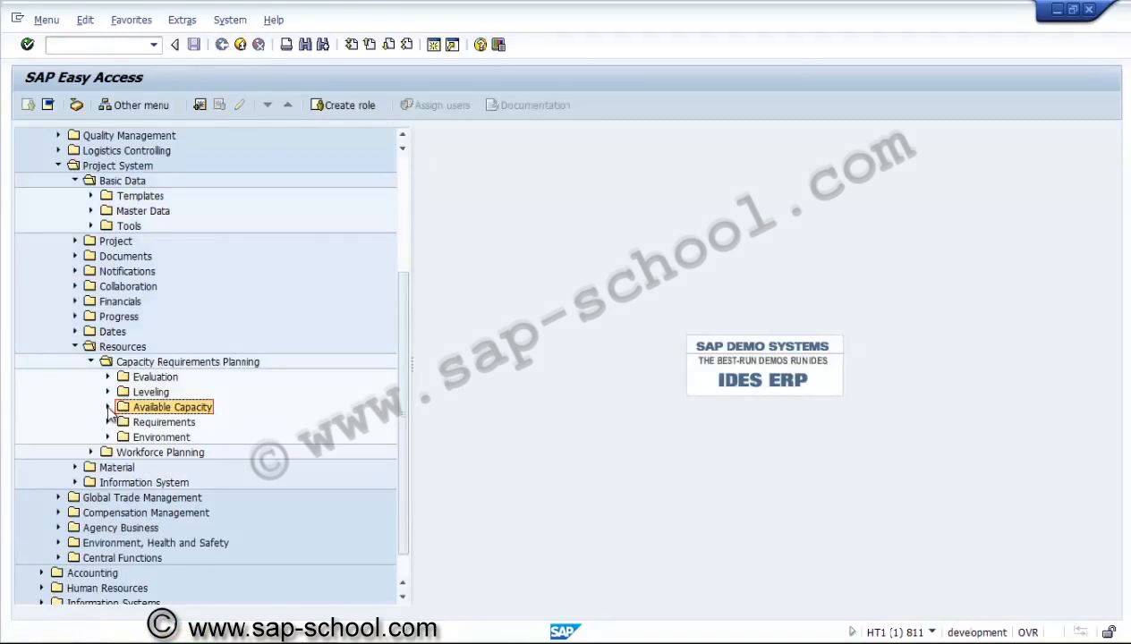
pyautogui.click(109, 377)
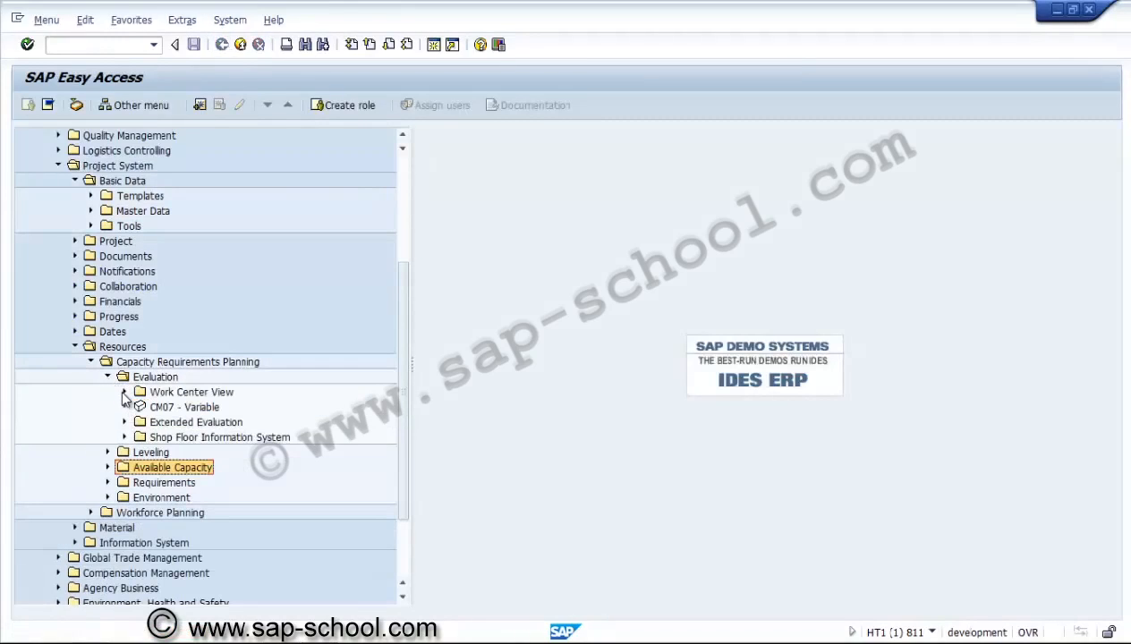
pyautogui.click(124, 393)
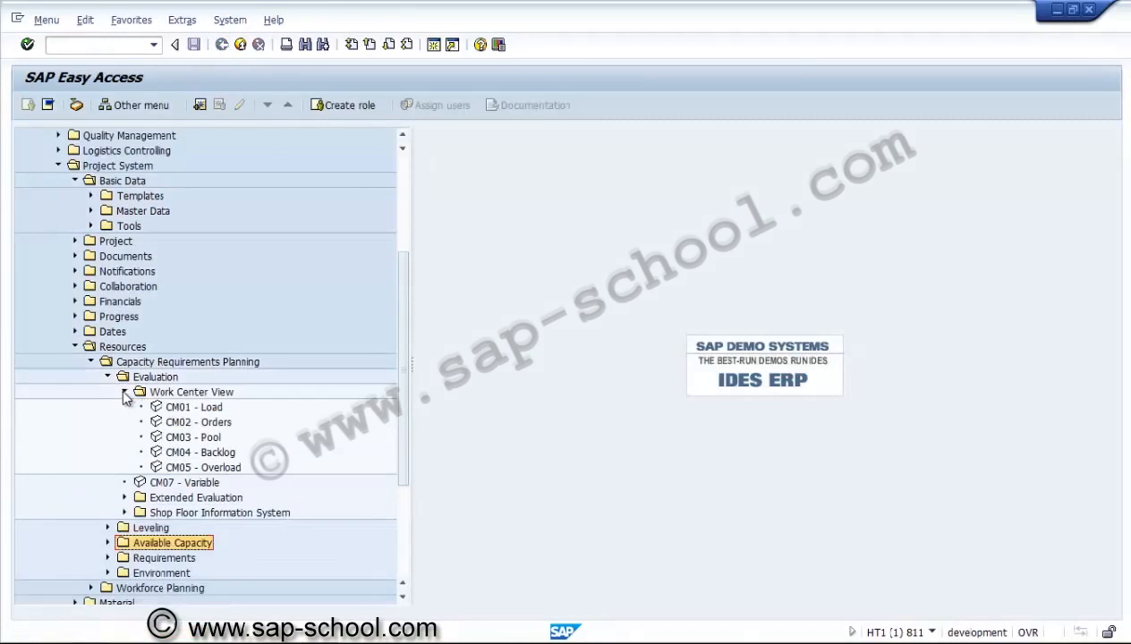
# Launch CM01 - Load for work center USME-01, plant 3000, and run the standard overview
pyautogui.doubleClick(187, 407)
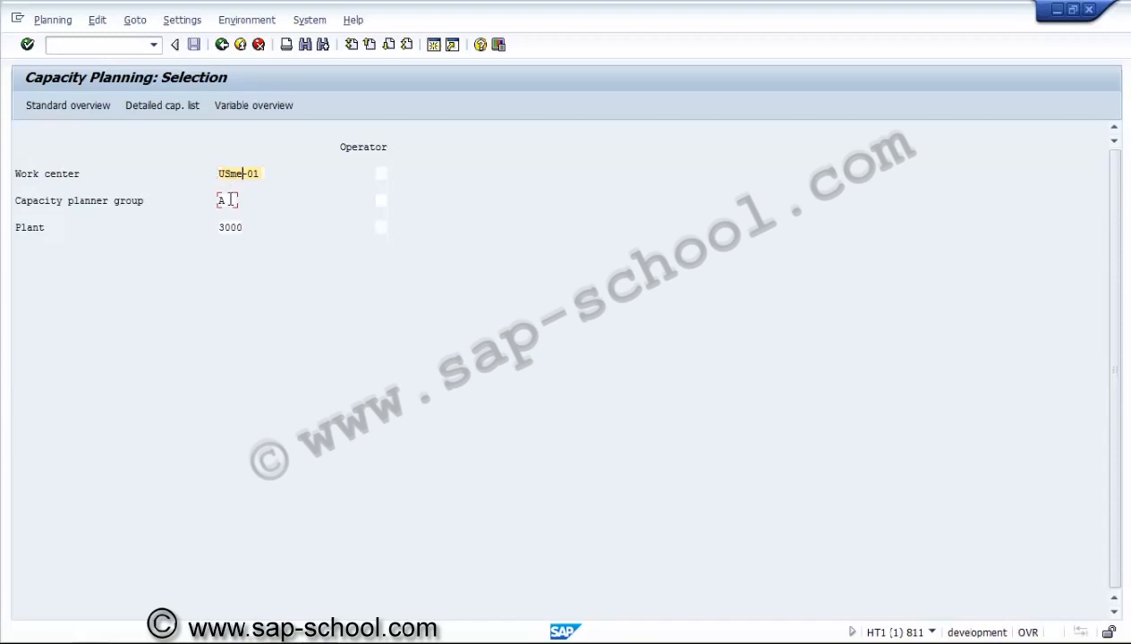
pyautogui.click(223, 200)
pyautogui.click(222, 229)
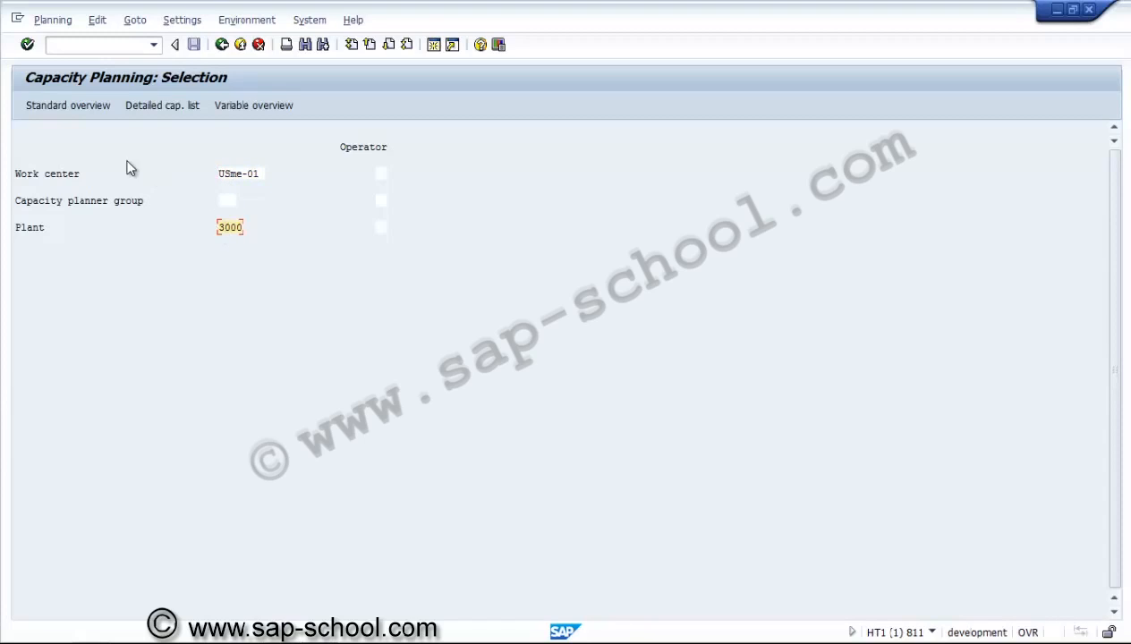
pyautogui.click(87, 107)
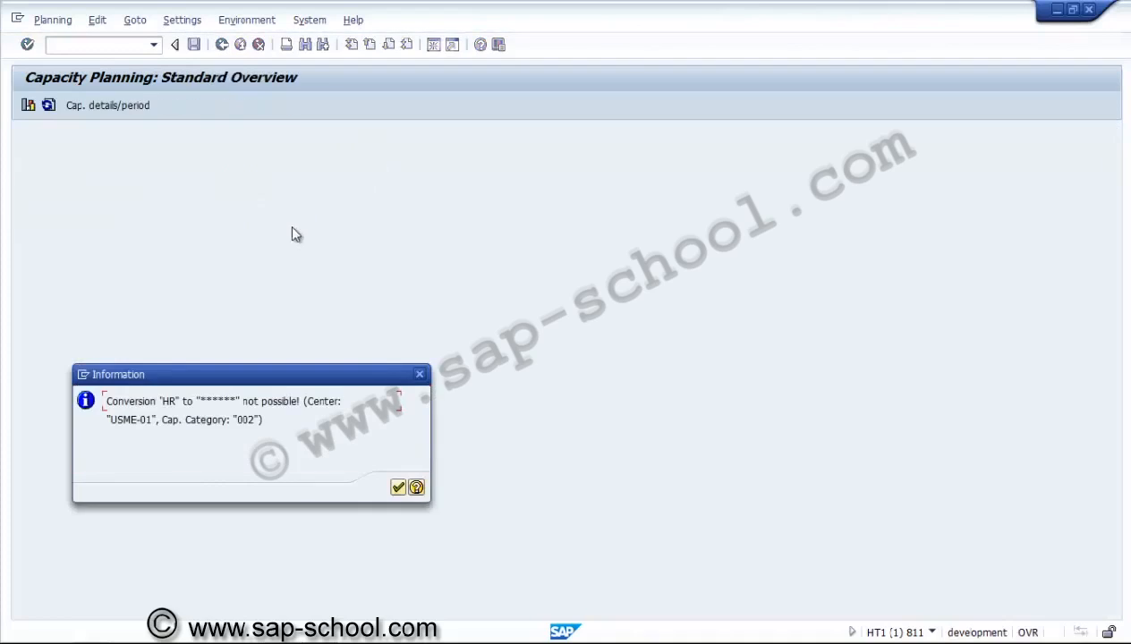
# Dismiss the HR conversion message and inspect the weekly requirements for weeks 04–06.2014
pyautogui.click(398, 489)
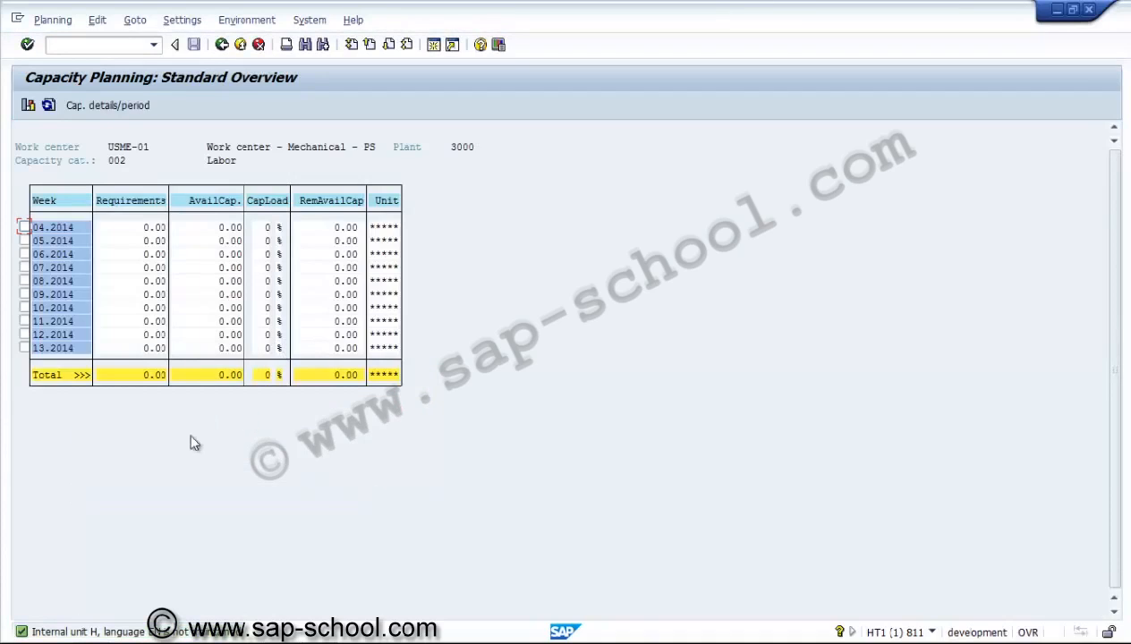
pyautogui.click(67, 232)
pyautogui.click(68, 242)
pyautogui.click(139, 240)
pyautogui.click(142, 258)
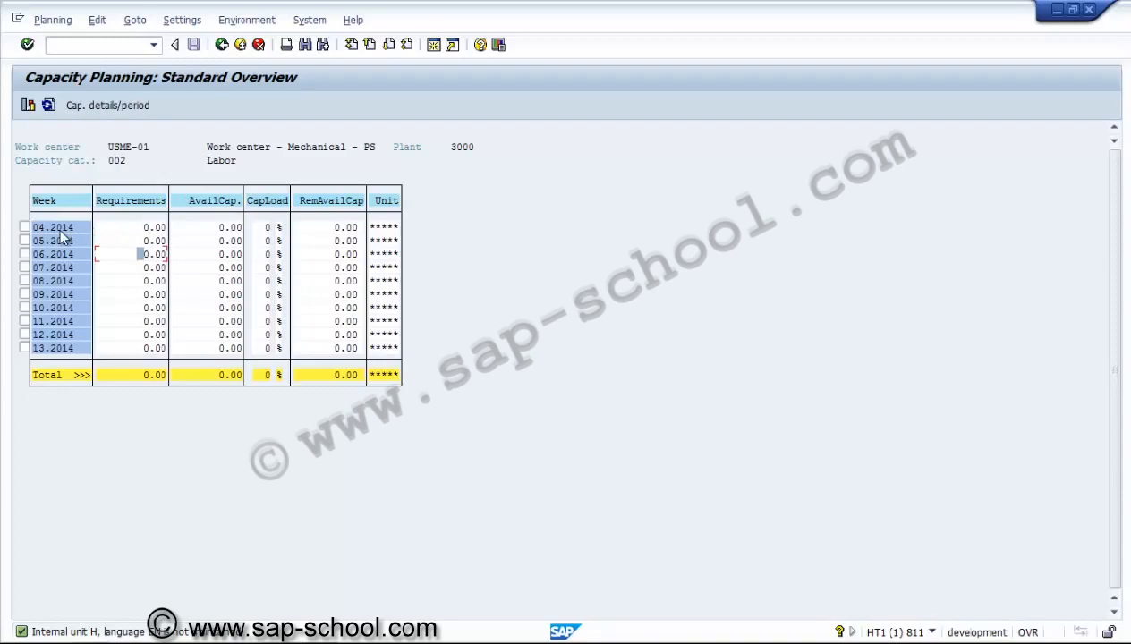
# Exit the capacity report back to the SAP Easy Access menu
pyautogui.click(220, 46)
pyautogui.click(221, 46)
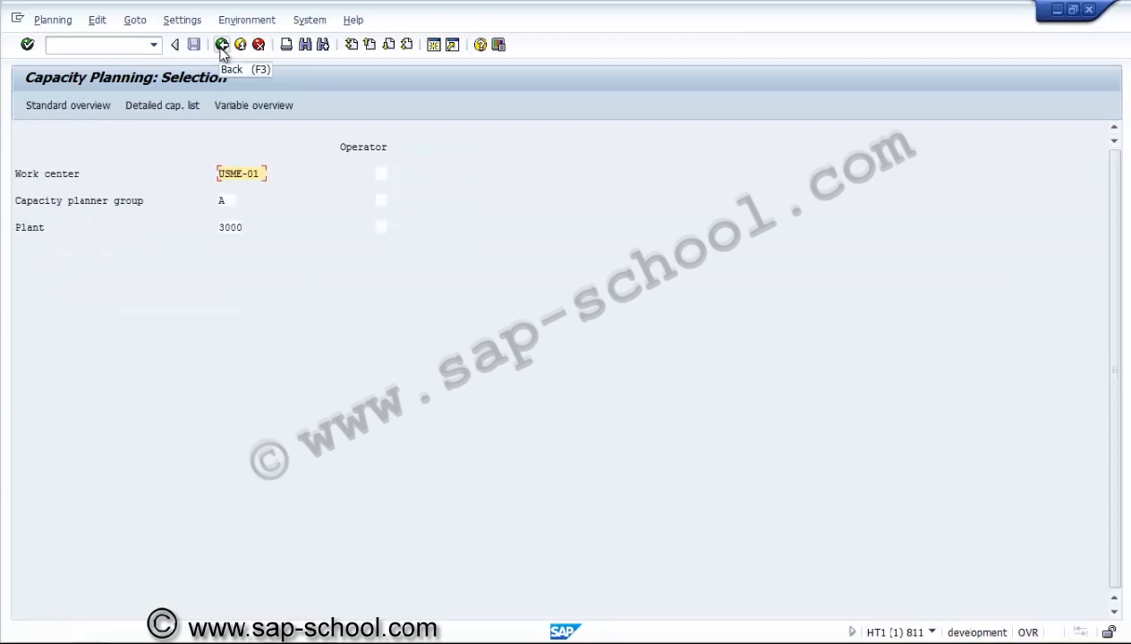
pyautogui.click(222, 45)
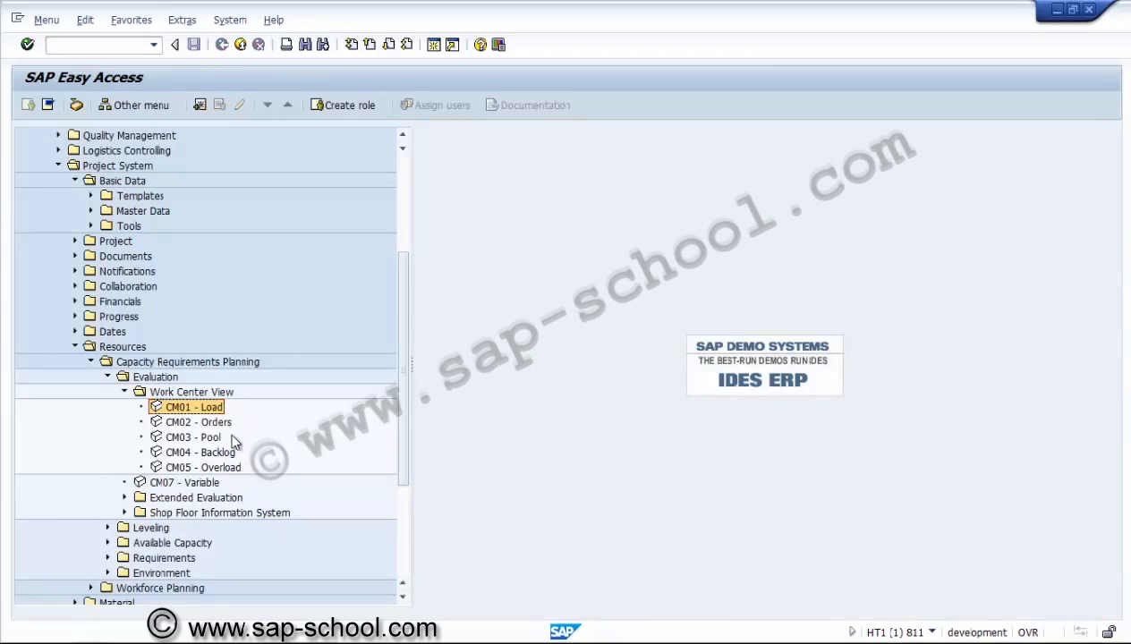
# Run the CM07 variable evaluation with profile SAPSFC010, which fails with 'Set 5KSTART5 does not exist'
pyautogui.click(216, 423)
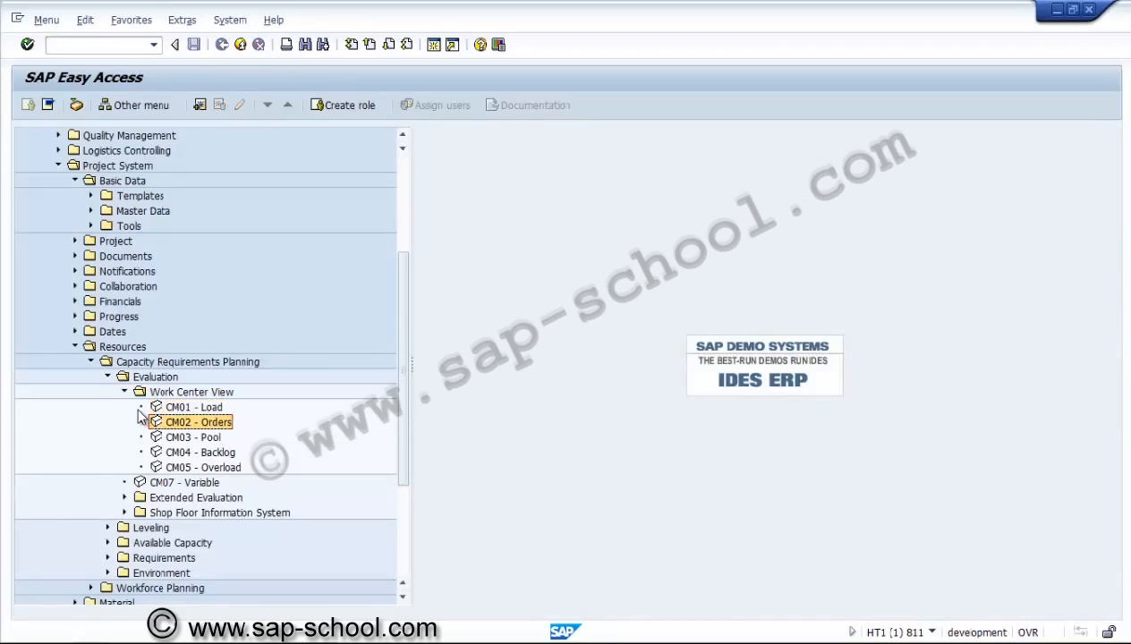
pyautogui.click(123, 393)
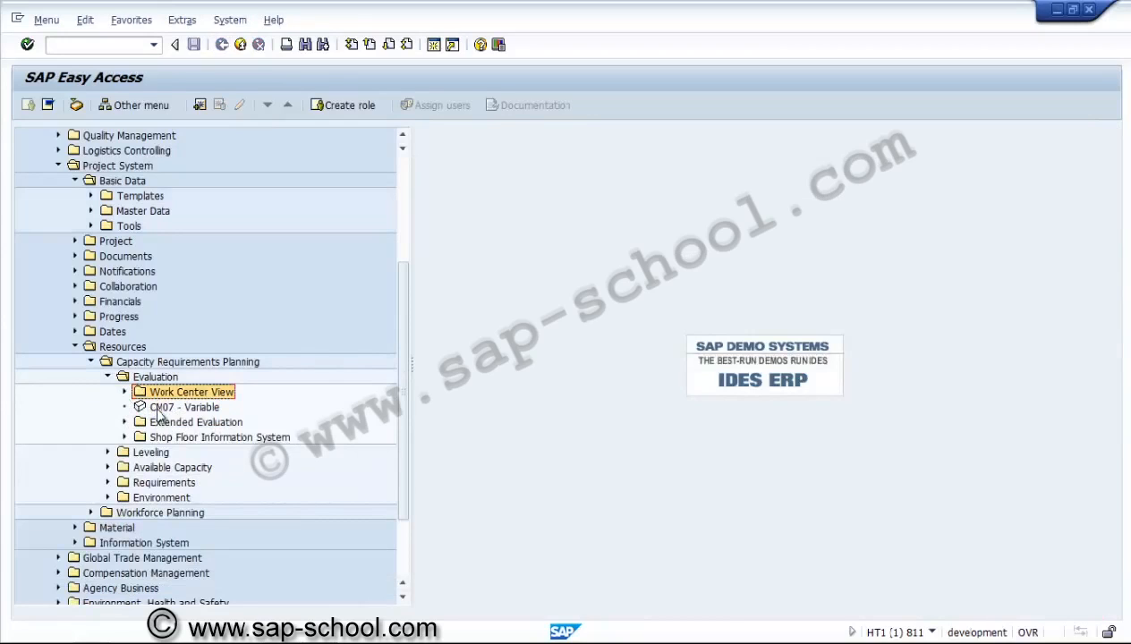
pyautogui.doubleClick(159, 408)
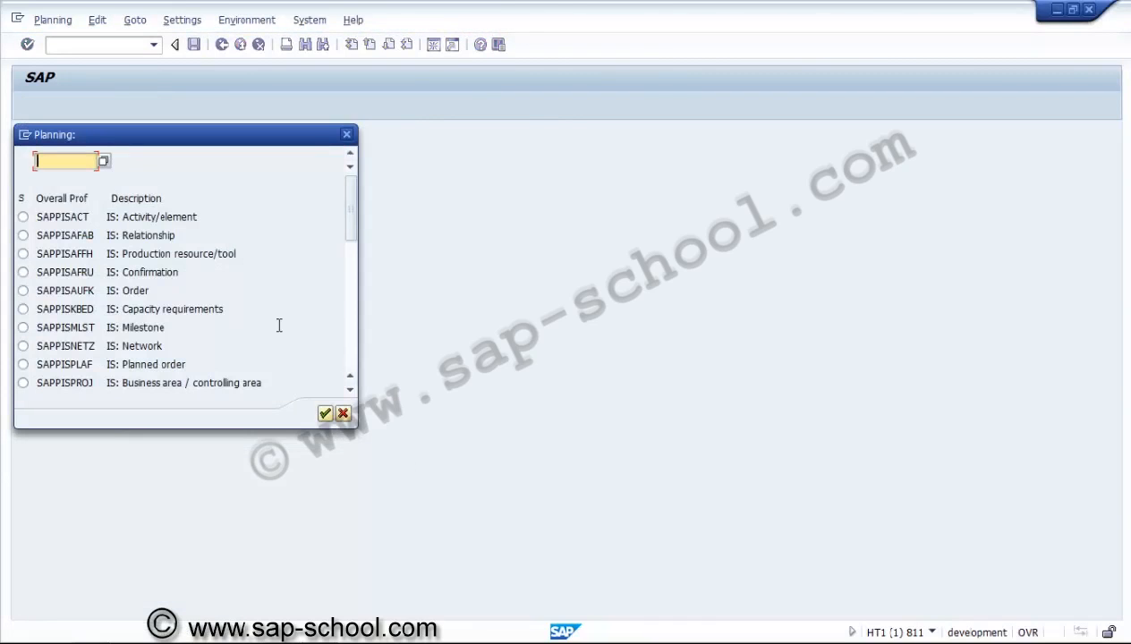
pyautogui.click(350, 352)
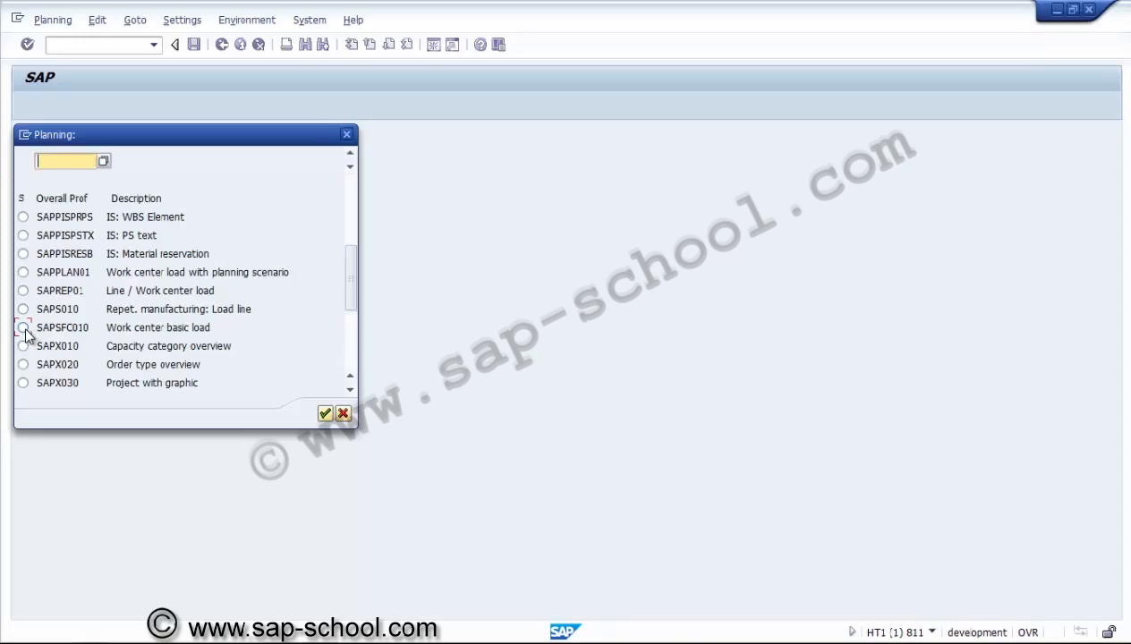
pyautogui.click(23, 328)
pyautogui.click(326, 412)
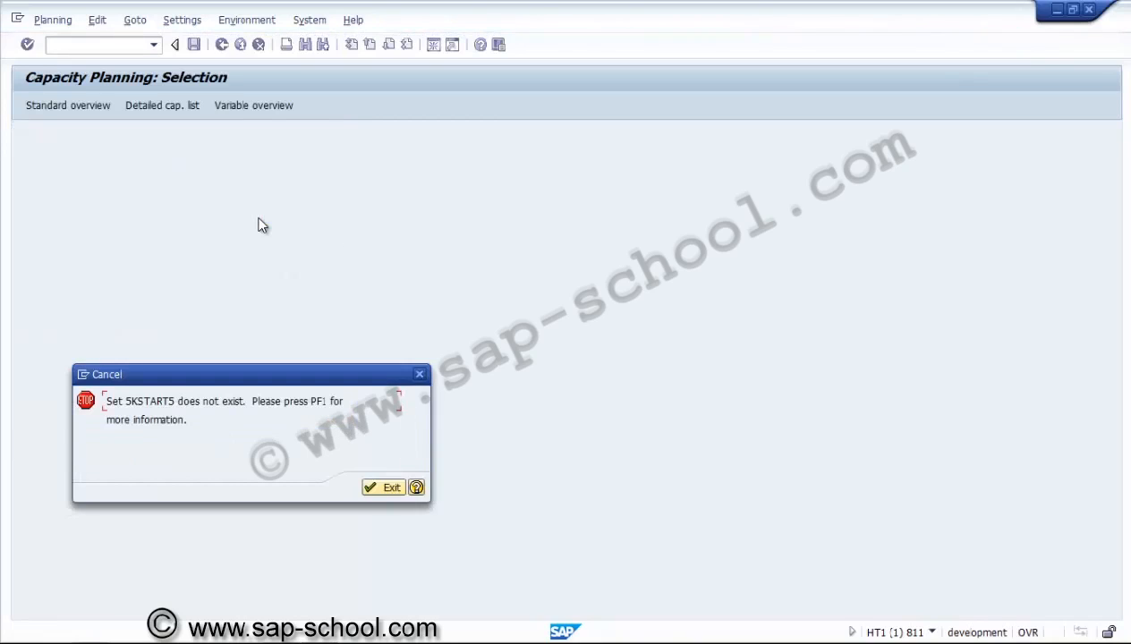
# Dismiss the missing-set error and start CN22 from Requirements > Network in the menu tree
pyautogui.click(382, 489)
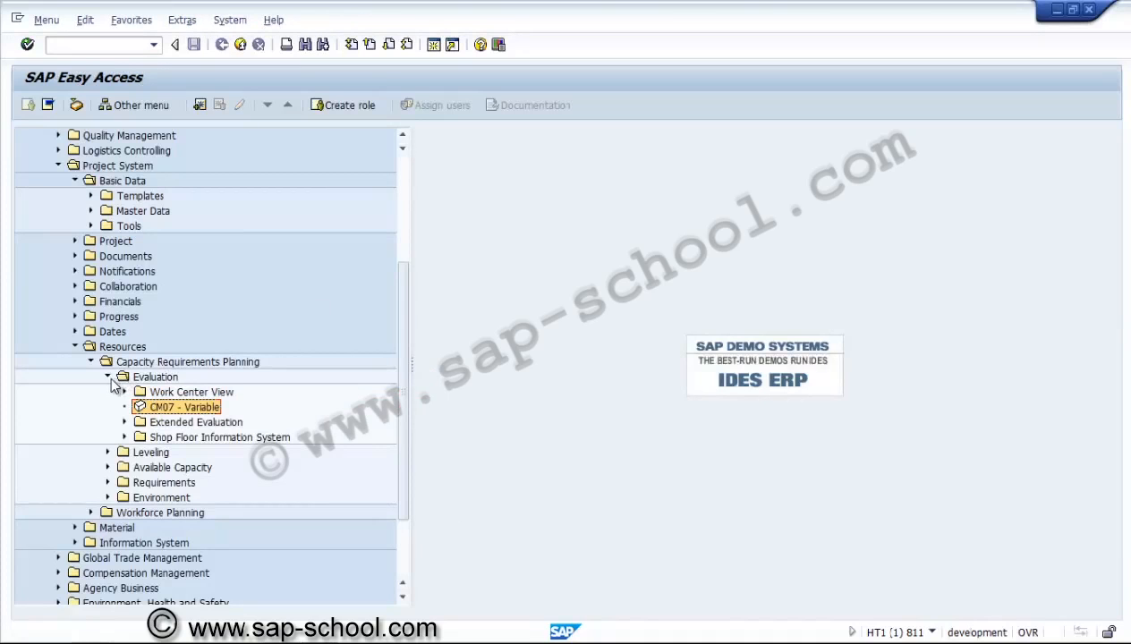
pyautogui.click(108, 380)
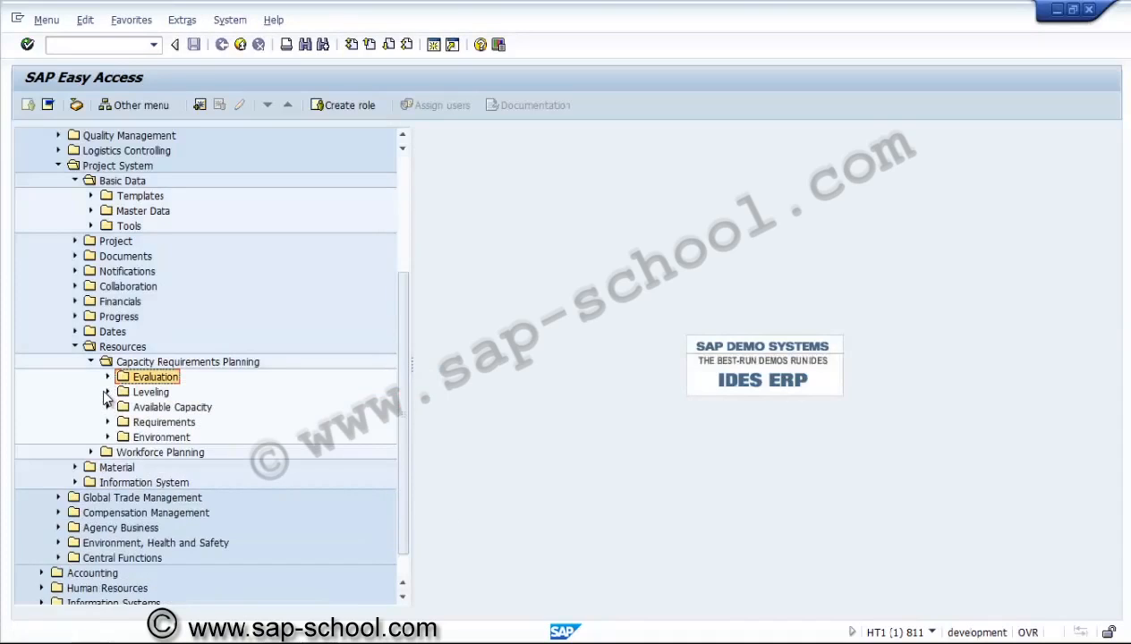
pyautogui.click(106, 393)
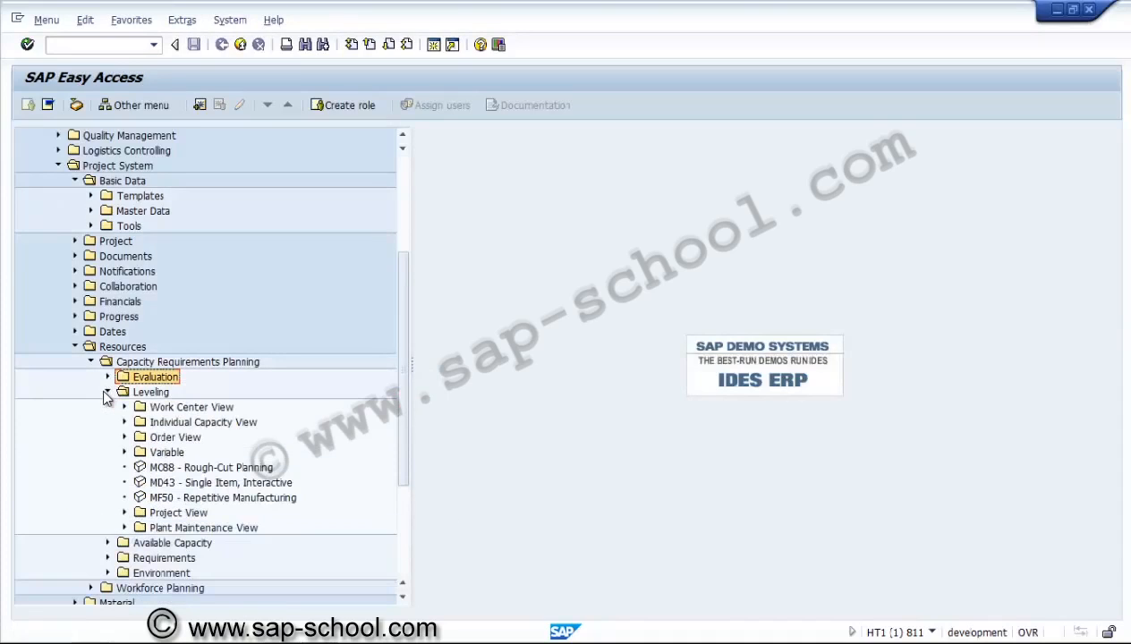
pyautogui.click(106, 392)
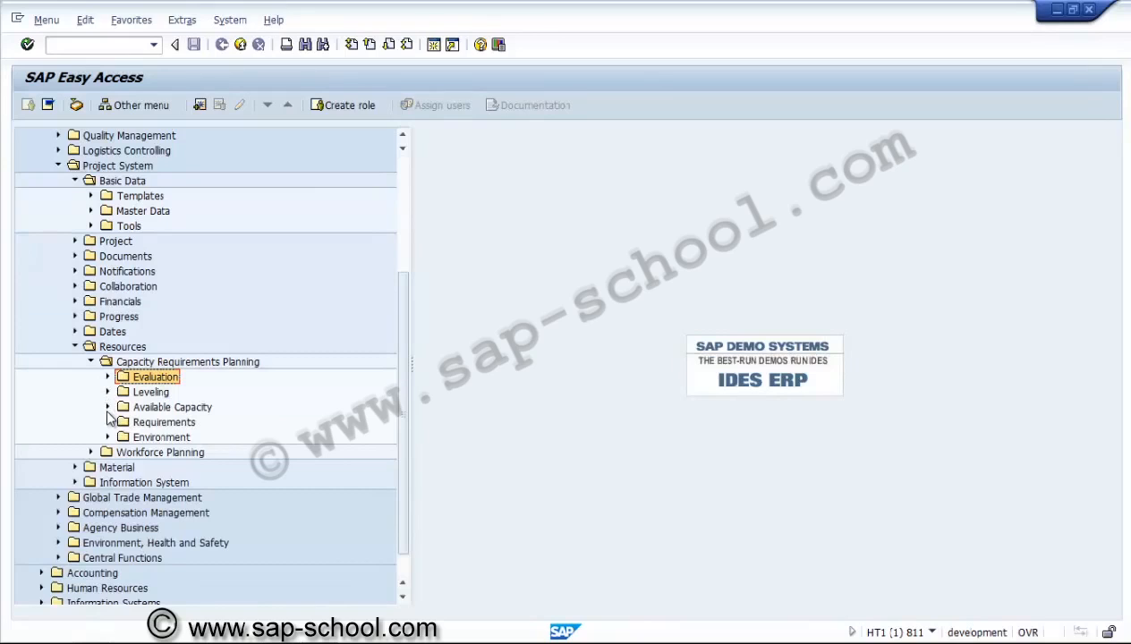
pyautogui.click(108, 422)
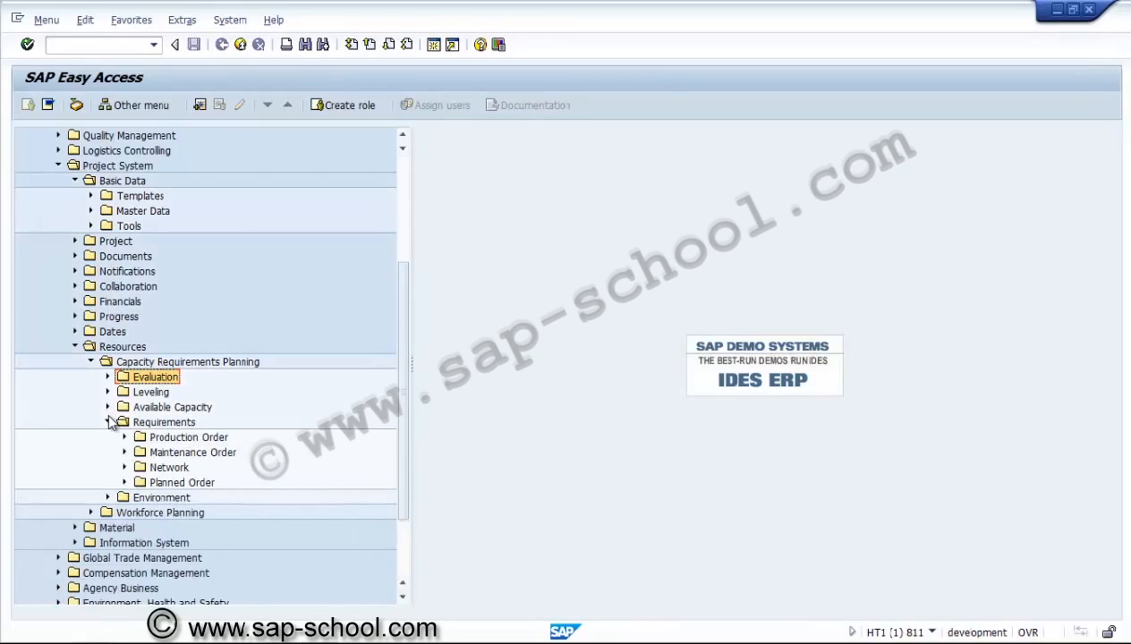
pyautogui.click(125, 468)
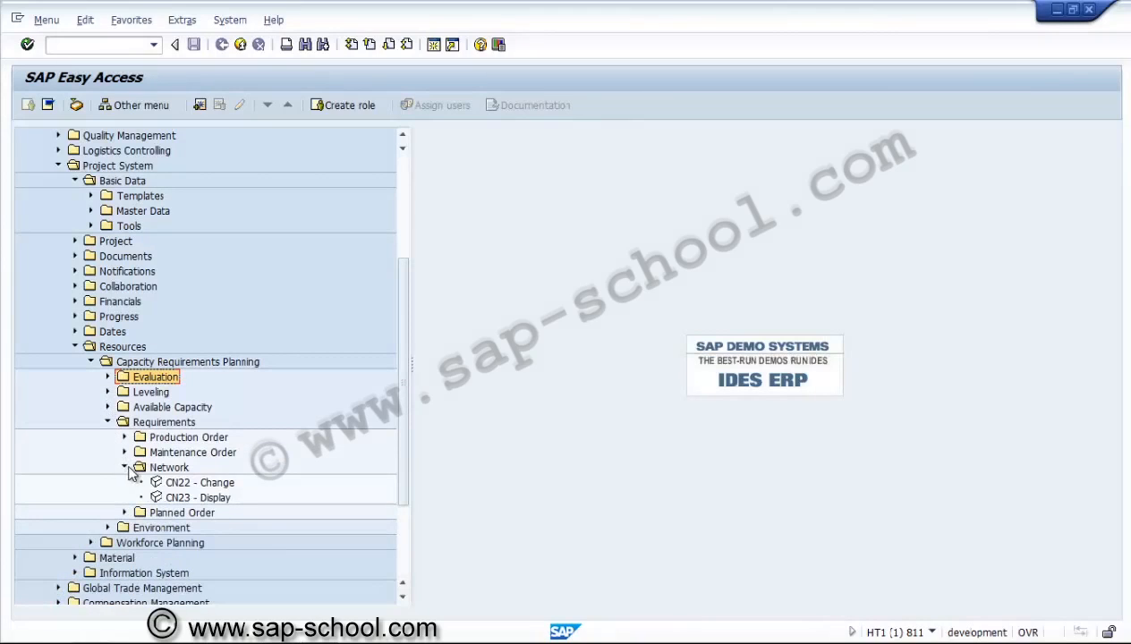
pyautogui.doubleClick(176, 484)
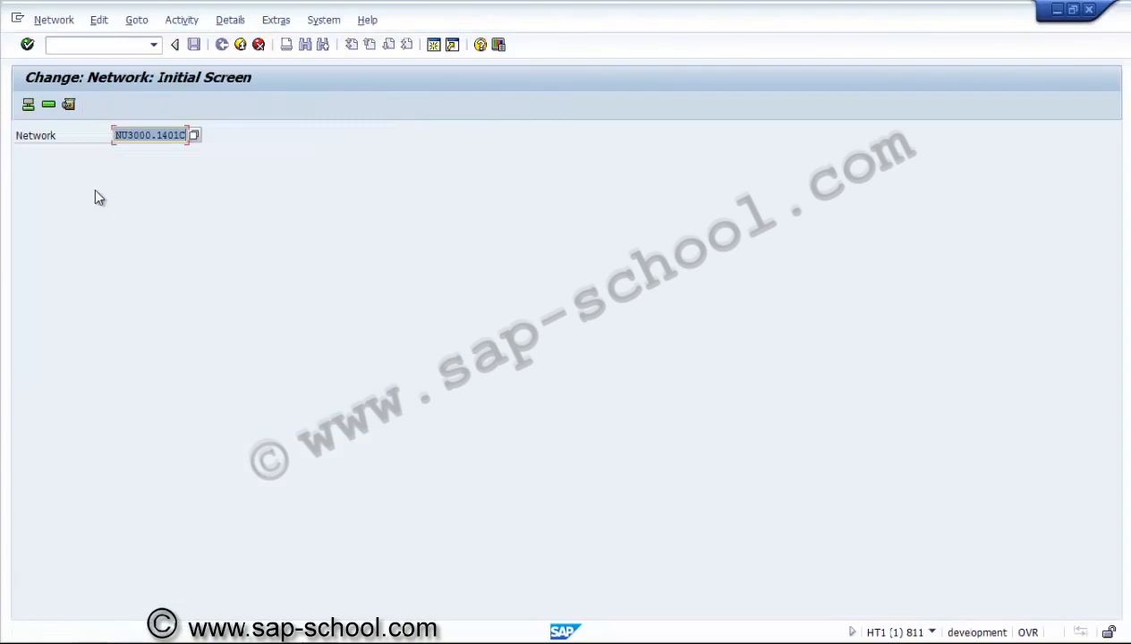
# Show network NU3000.1401C's header and activity overview, checking activity 0010's work center USME-01
pyautogui.click(27, 105)
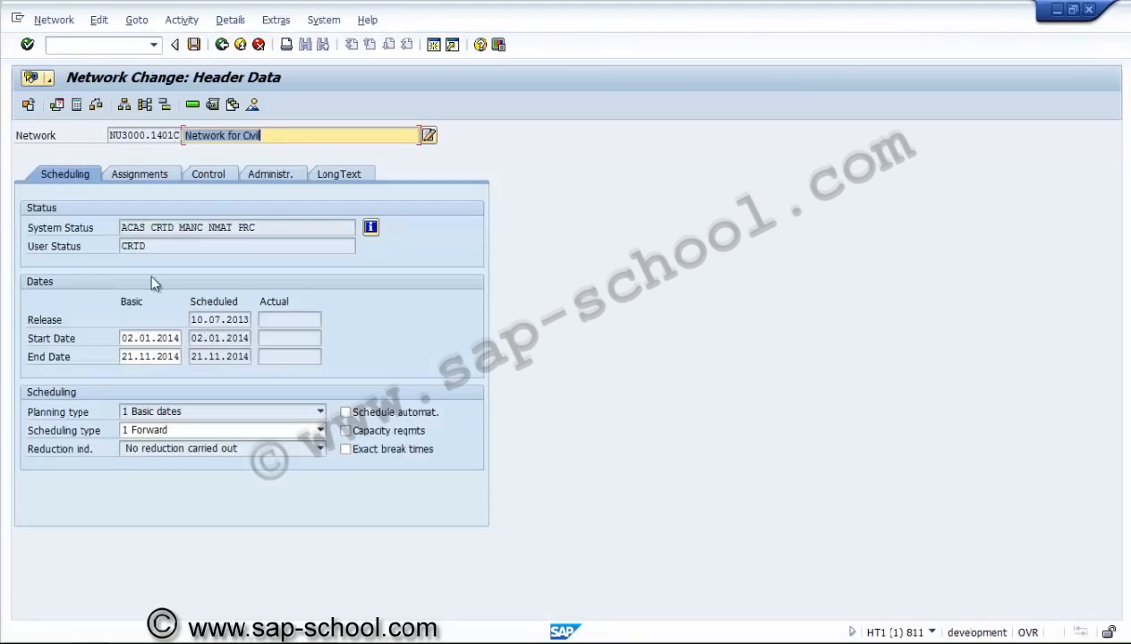
pyautogui.click(194, 105)
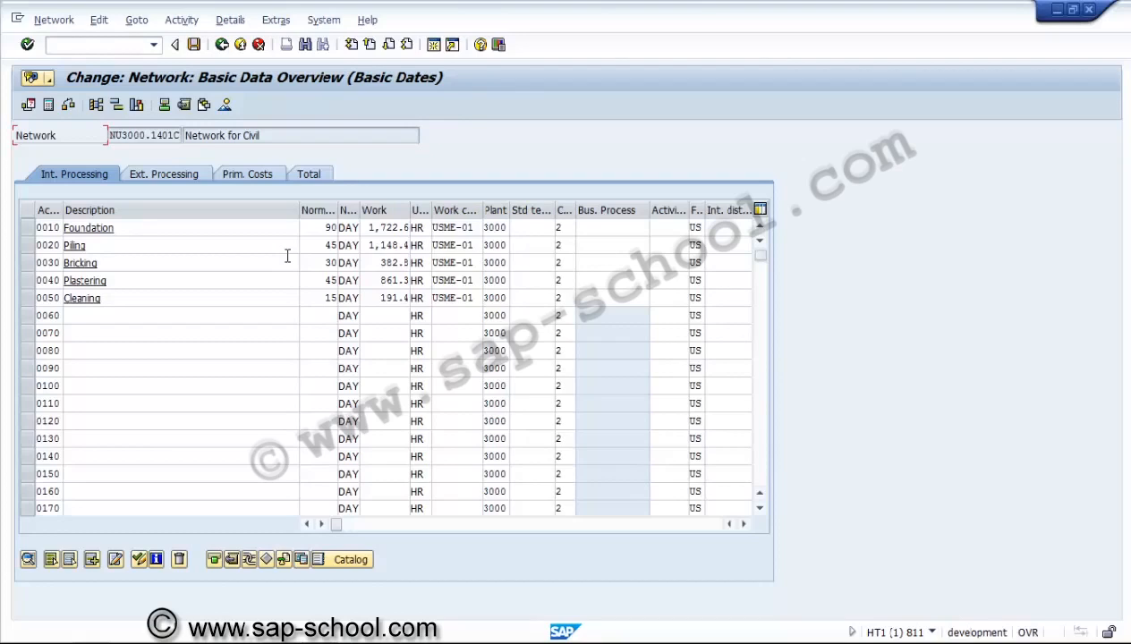
pyautogui.click(444, 227)
# Scroll the activity table right from Foundation's work value to the basic date columns
pyautogui.click(403, 228)
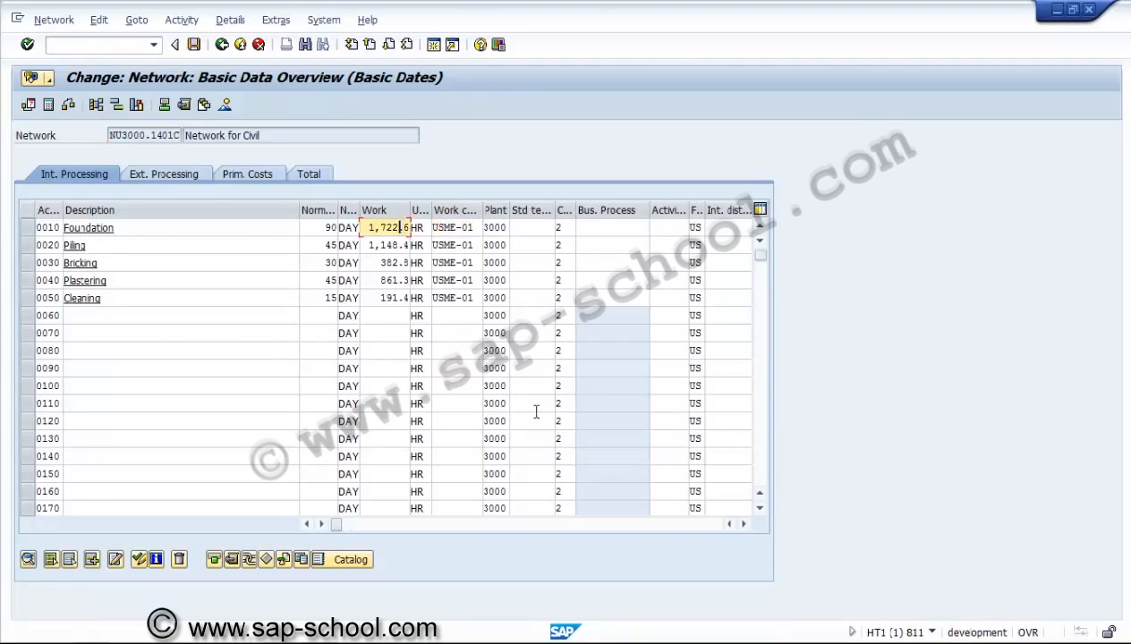
pyautogui.click(743, 524)
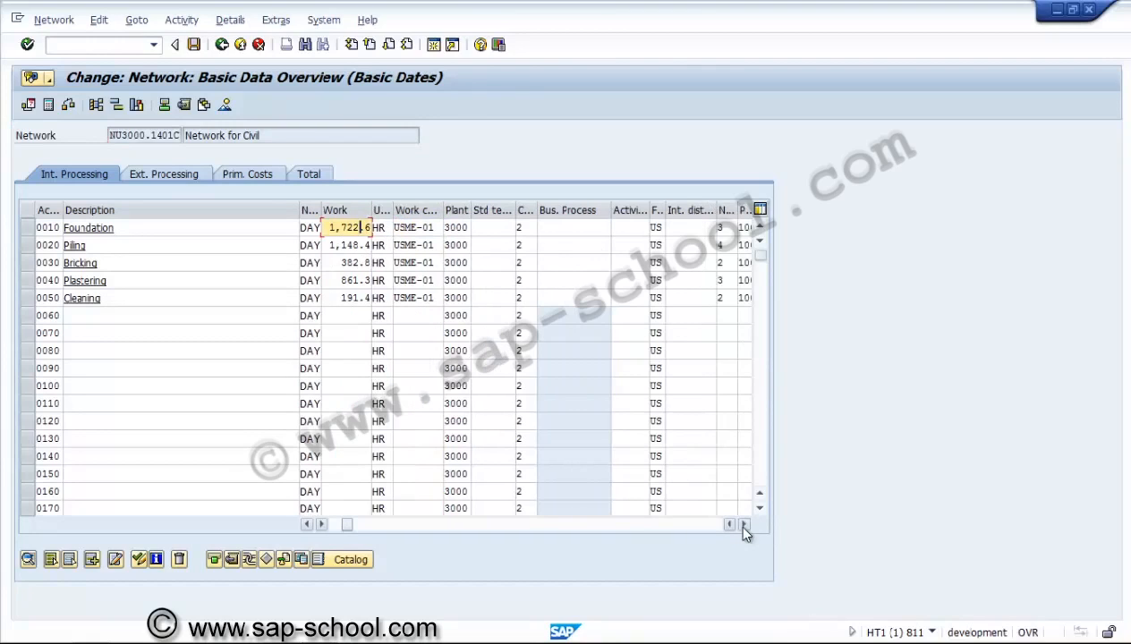
pyautogui.click(341, 525)
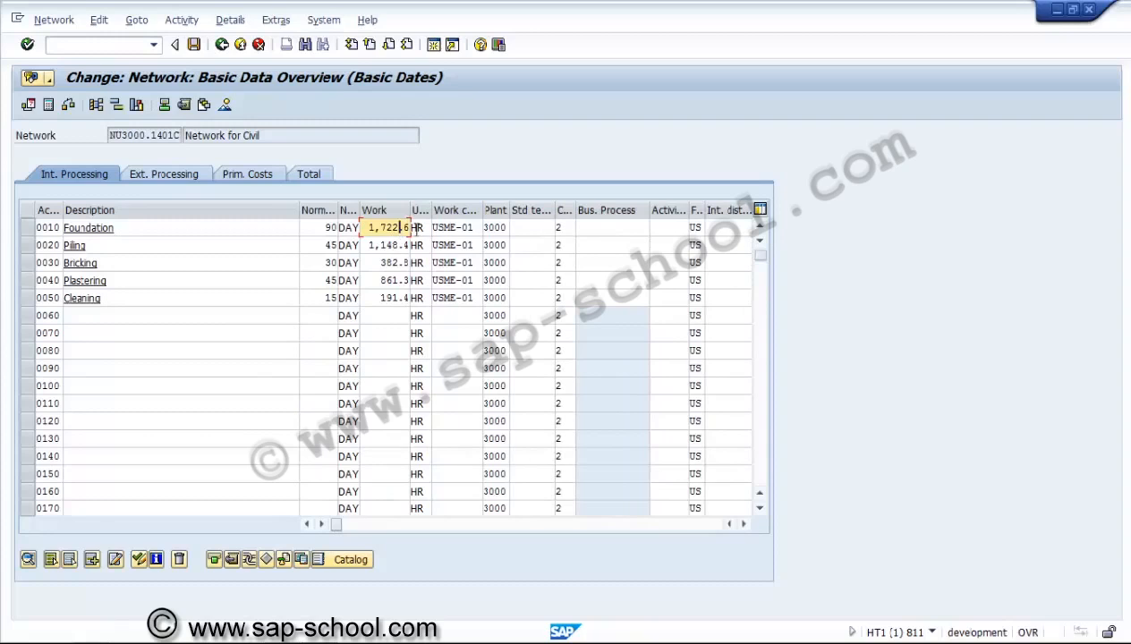
pyautogui.click(744, 524)
pyautogui.click(743, 524)
pyautogui.click(744, 524)
pyautogui.click(743, 524)
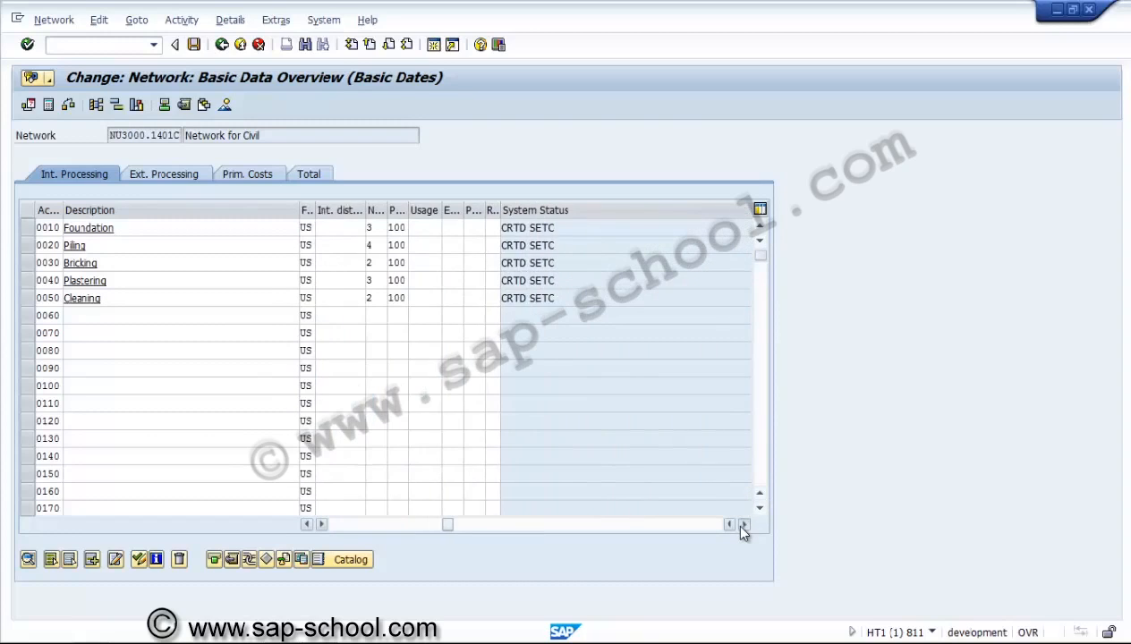
pyautogui.click(743, 524)
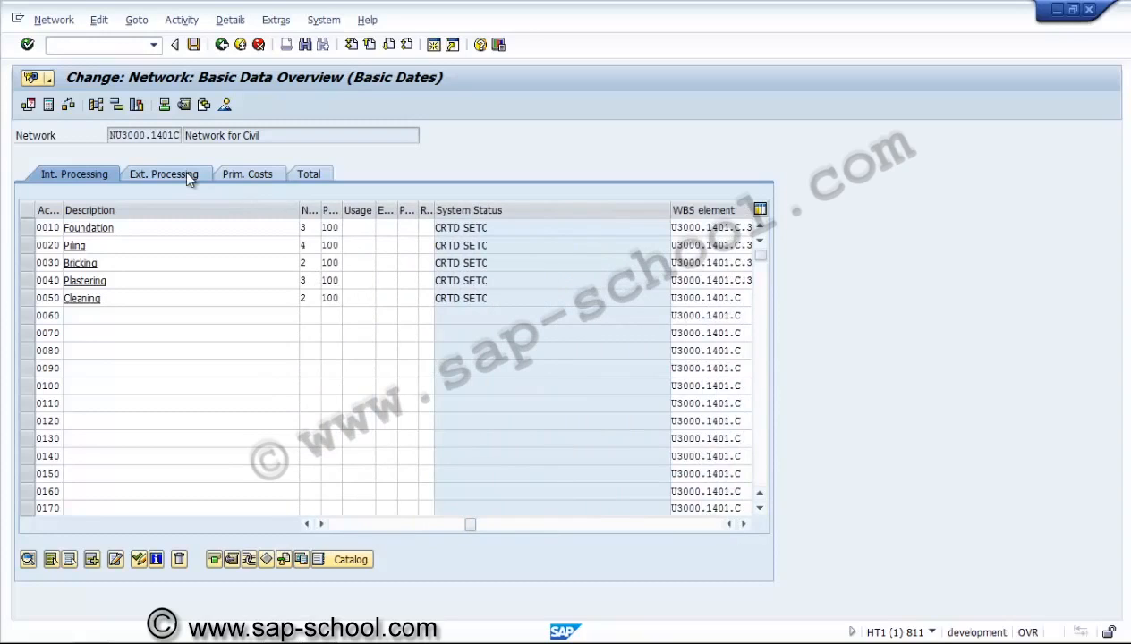
pyautogui.click(743, 524)
pyautogui.click(743, 524)
pyautogui.click(744, 525)
pyautogui.click(743, 525)
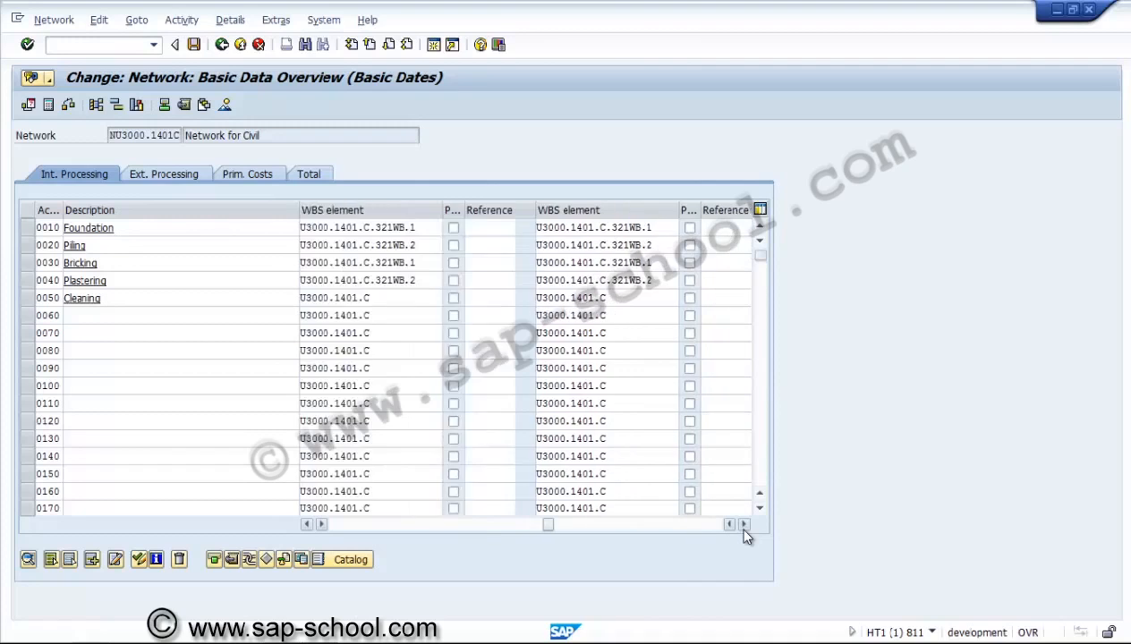
pyautogui.click(744, 525)
pyautogui.click(743, 525)
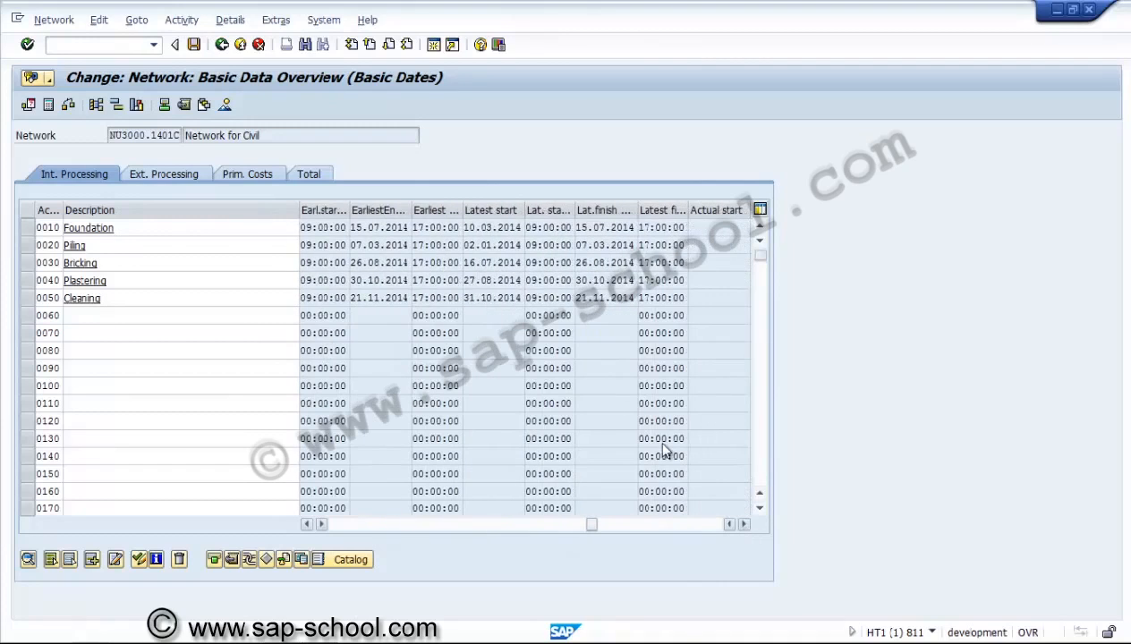
pyautogui.click(306, 524)
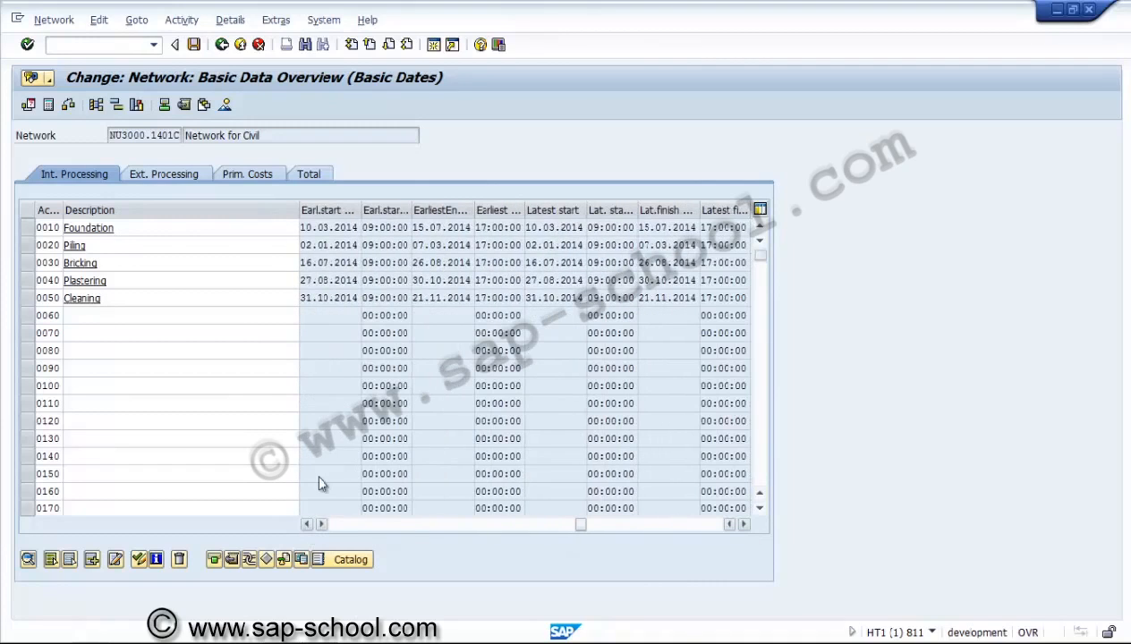
# Inspect Piling's earliest start and end dates and briefly select the Foundation row
pyautogui.click(336, 247)
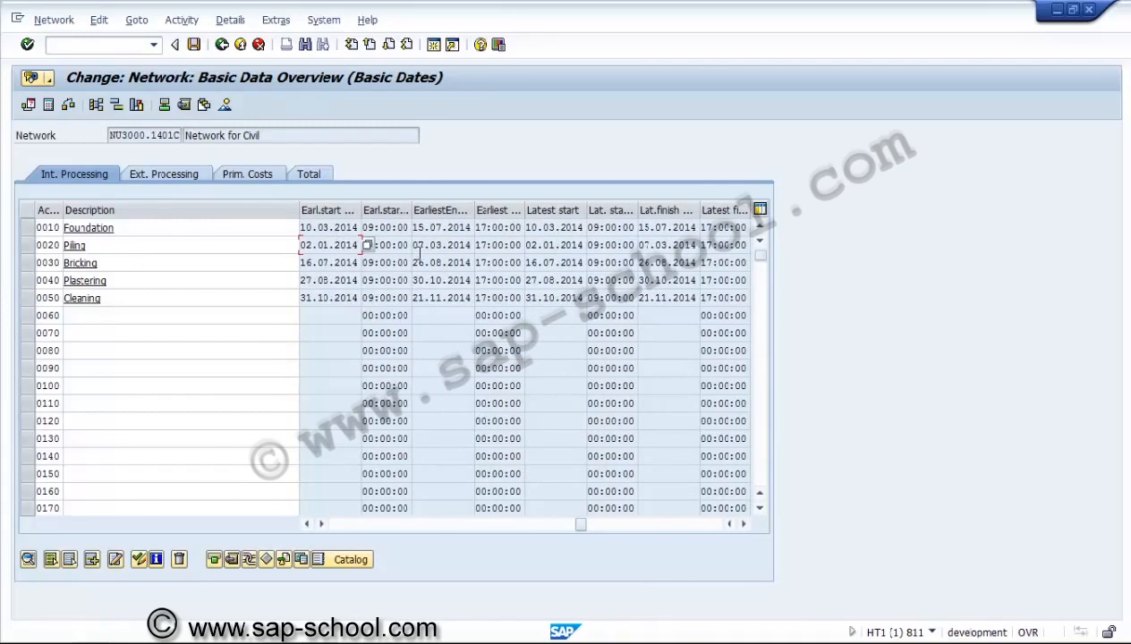
pyautogui.click(418, 247)
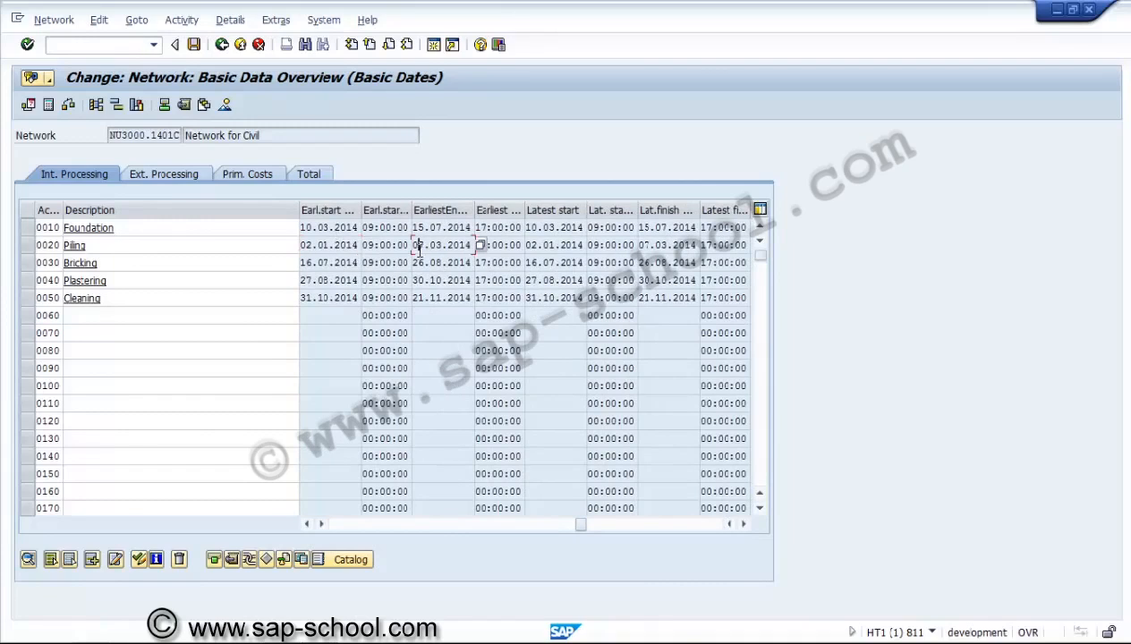
pyautogui.click(26, 228)
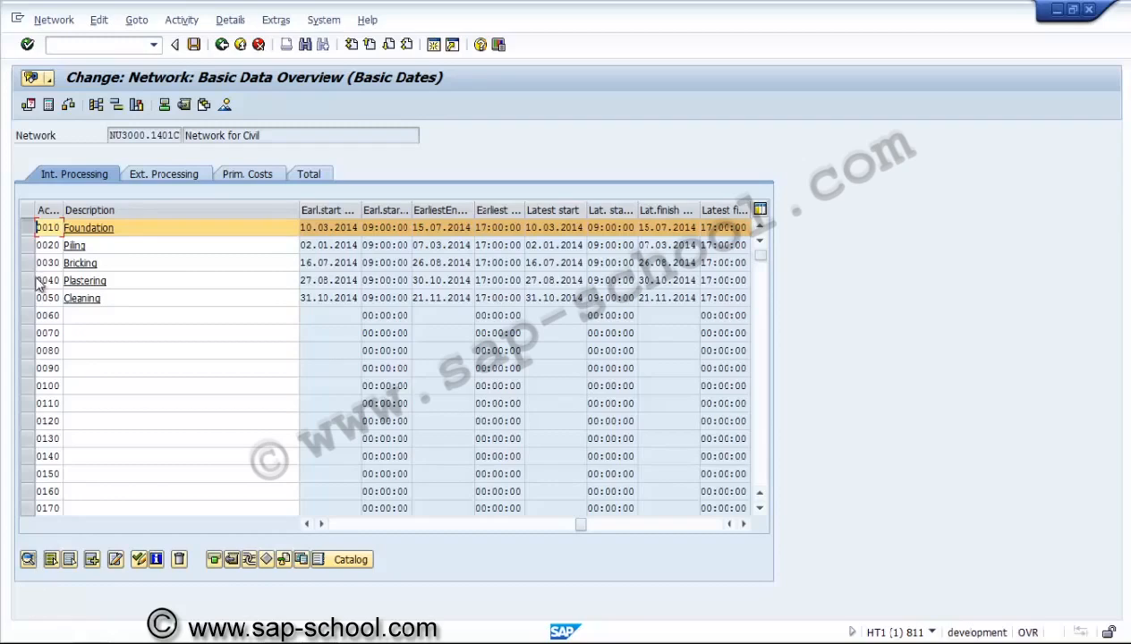
pyautogui.click(28, 228)
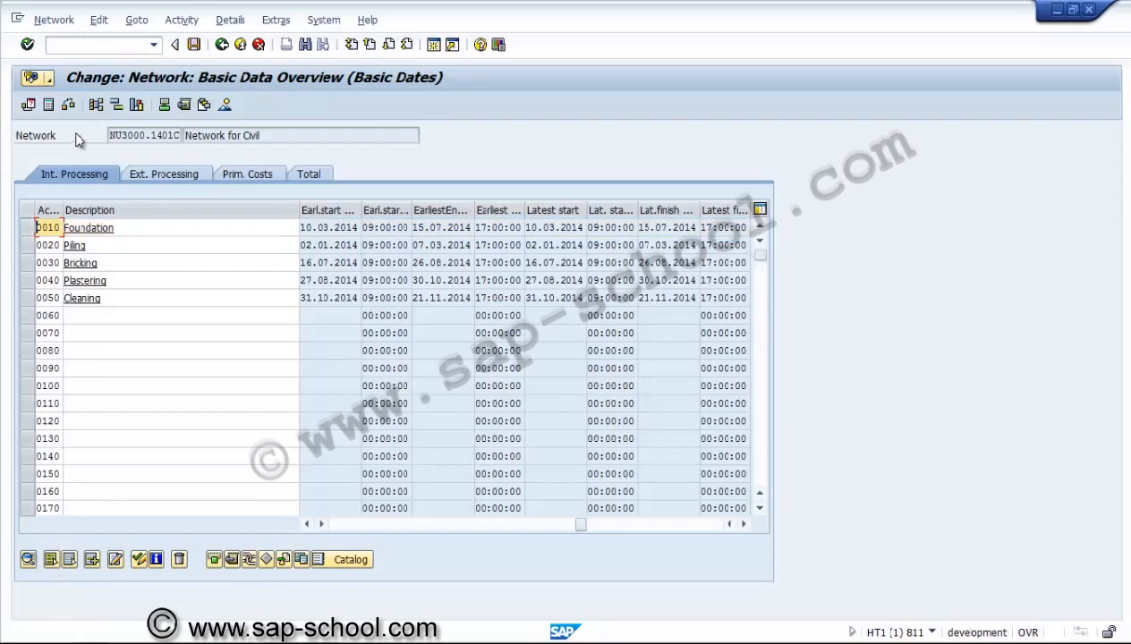
# Display the five activities as a Gantt chart and read through its legend of bars and symbols
pyautogui.click(117, 106)
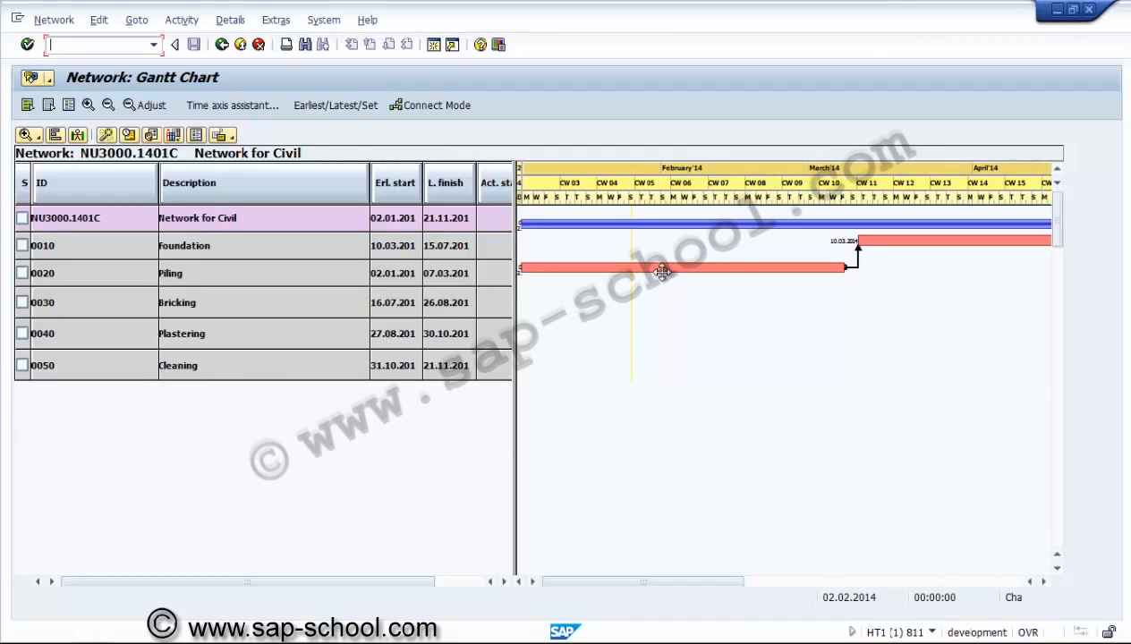
pyautogui.click(70, 104)
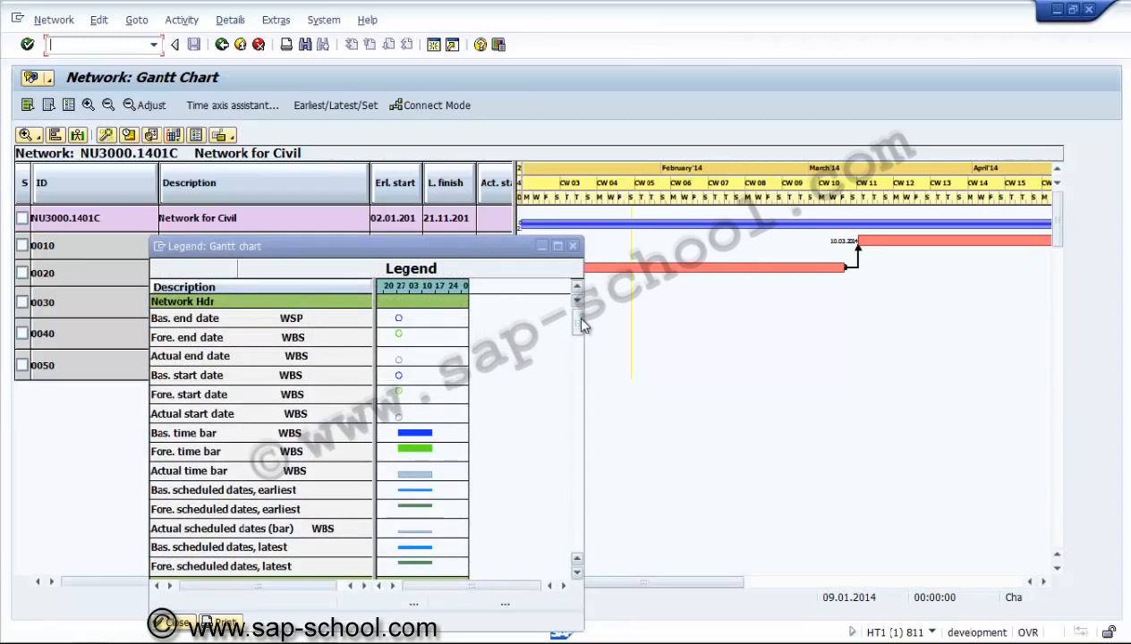
pyautogui.moveTo(579, 322); pyautogui.dragTo(581, 395)
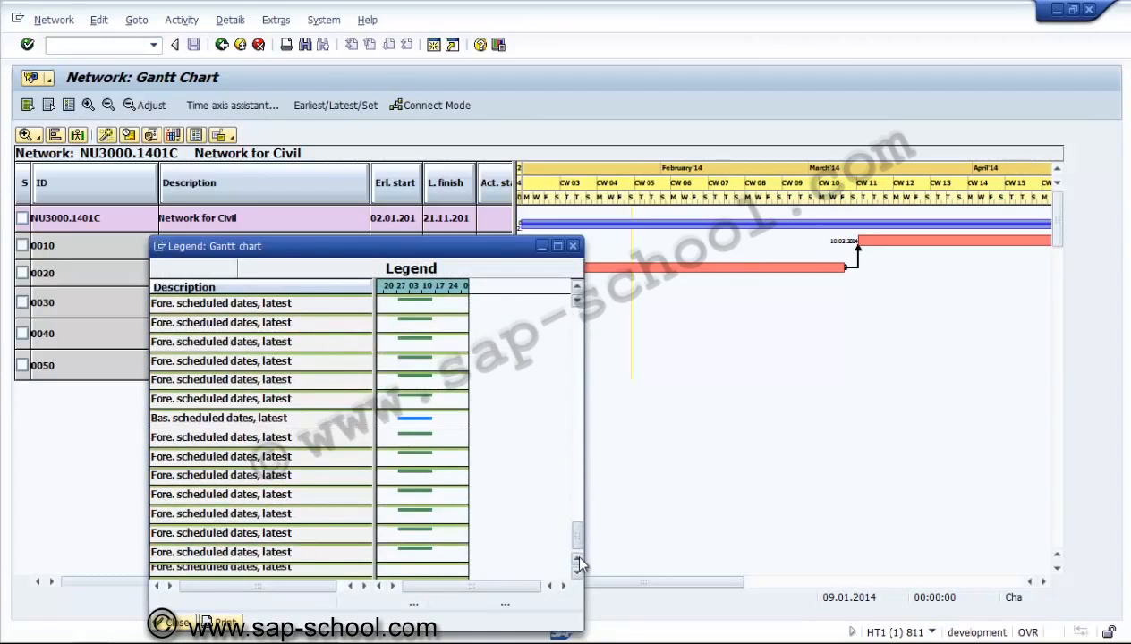
pyautogui.moveTo(577, 539); pyautogui.dragTo(577, 433)
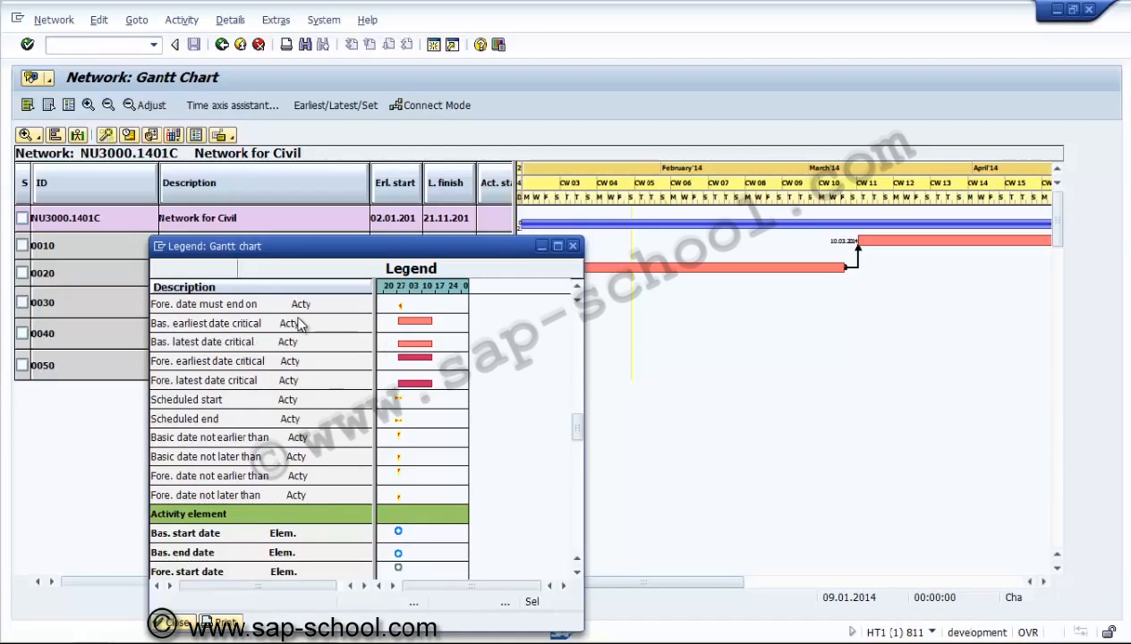
pyautogui.click(175, 619)
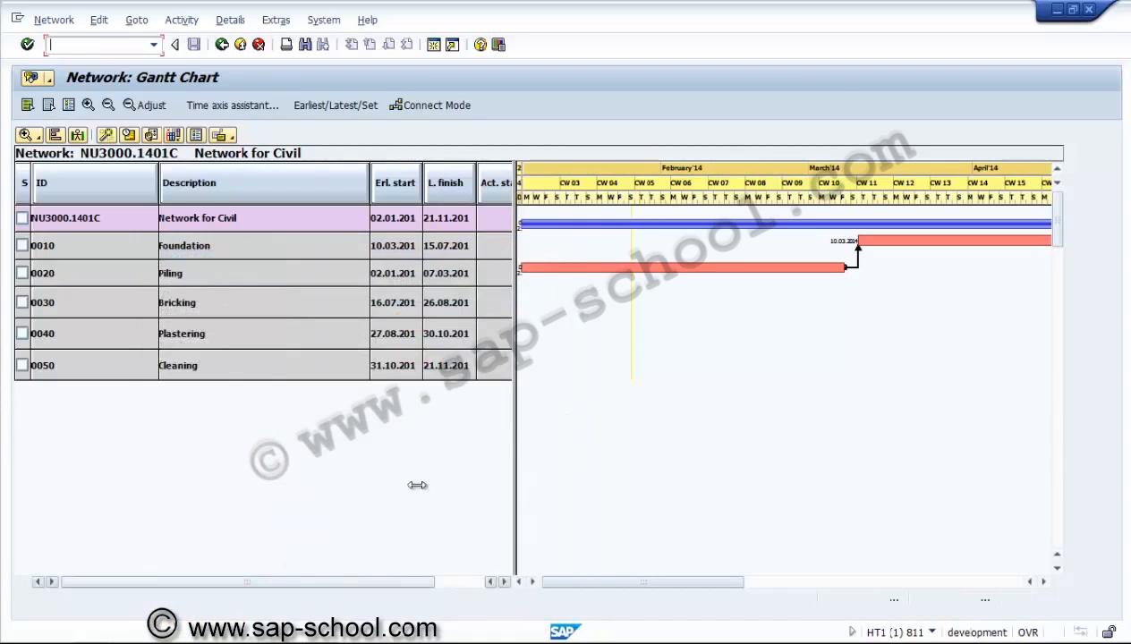
# Scroll the Gantt time axis and widen the chart area at the table's expense
pyautogui.moveTo(637, 582); pyautogui.dragTo(943, 570)
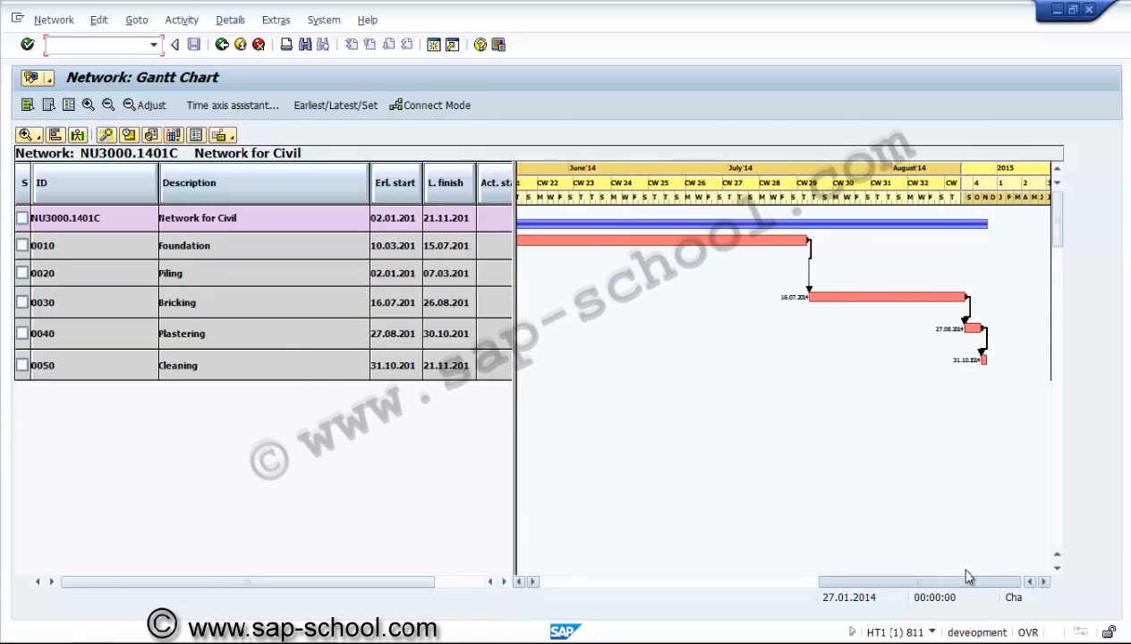
pyautogui.moveTo(966, 583); pyautogui.dragTo(638, 545)
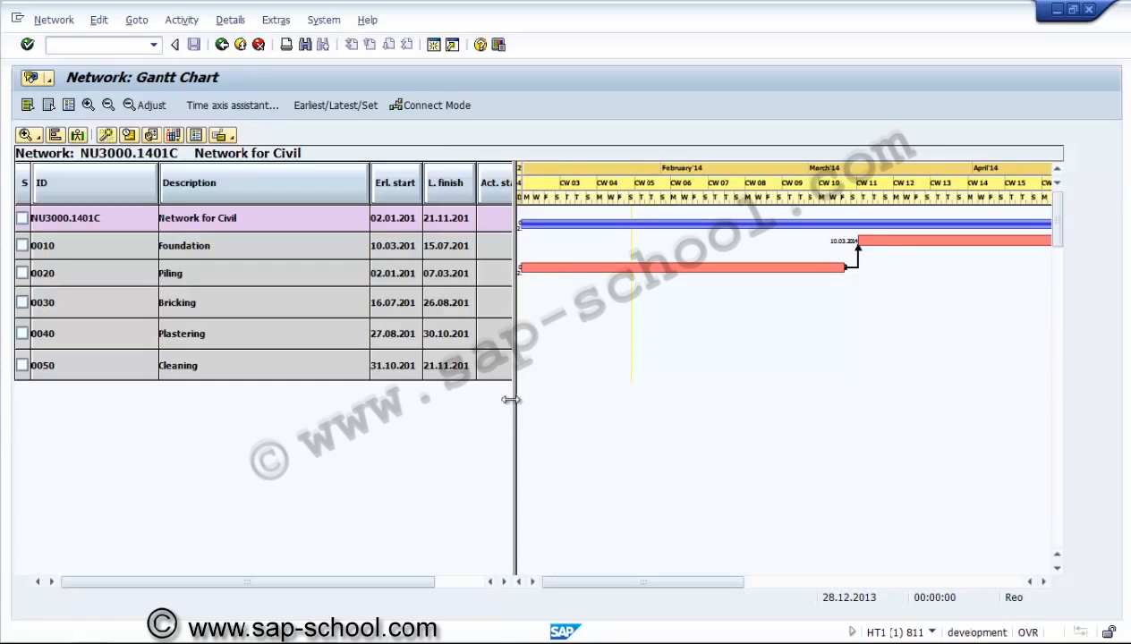
pyautogui.moveTo(509, 400); pyautogui.dragTo(462, 394)
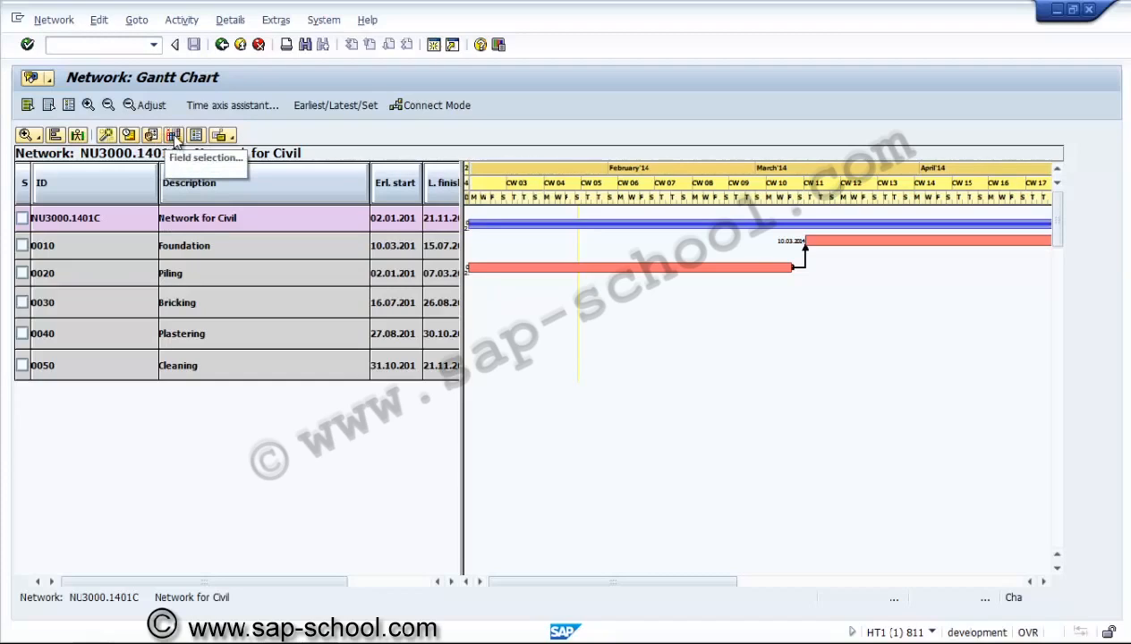
# Leave the Gantt chart for the Basic Dates overview, saving the user-specific settings
pyautogui.click(220, 137)
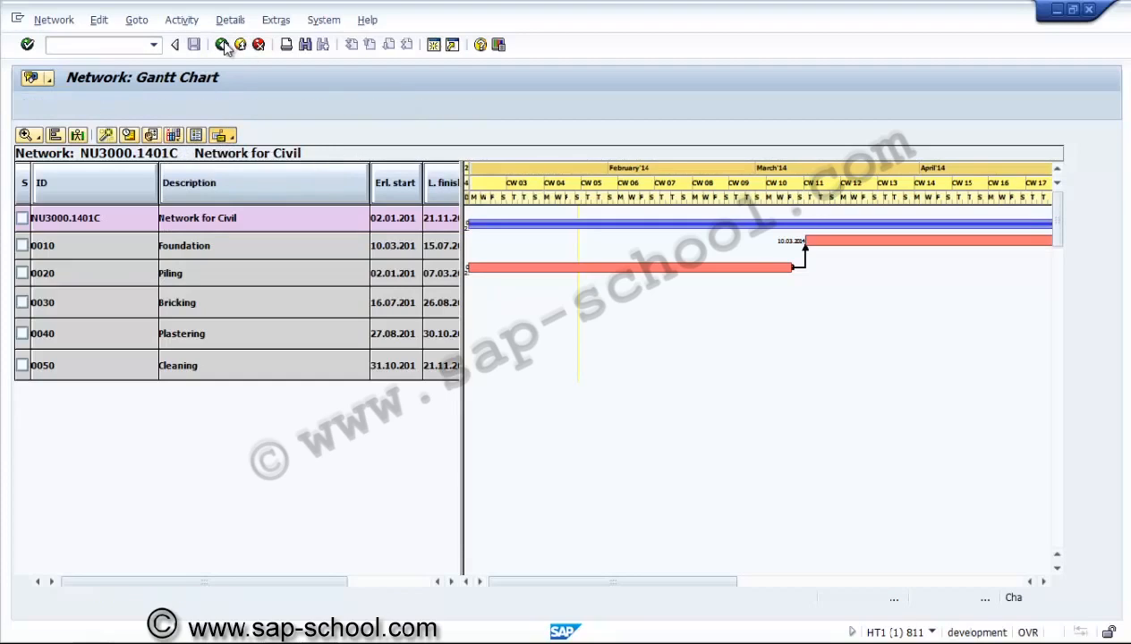
pyautogui.click(222, 45)
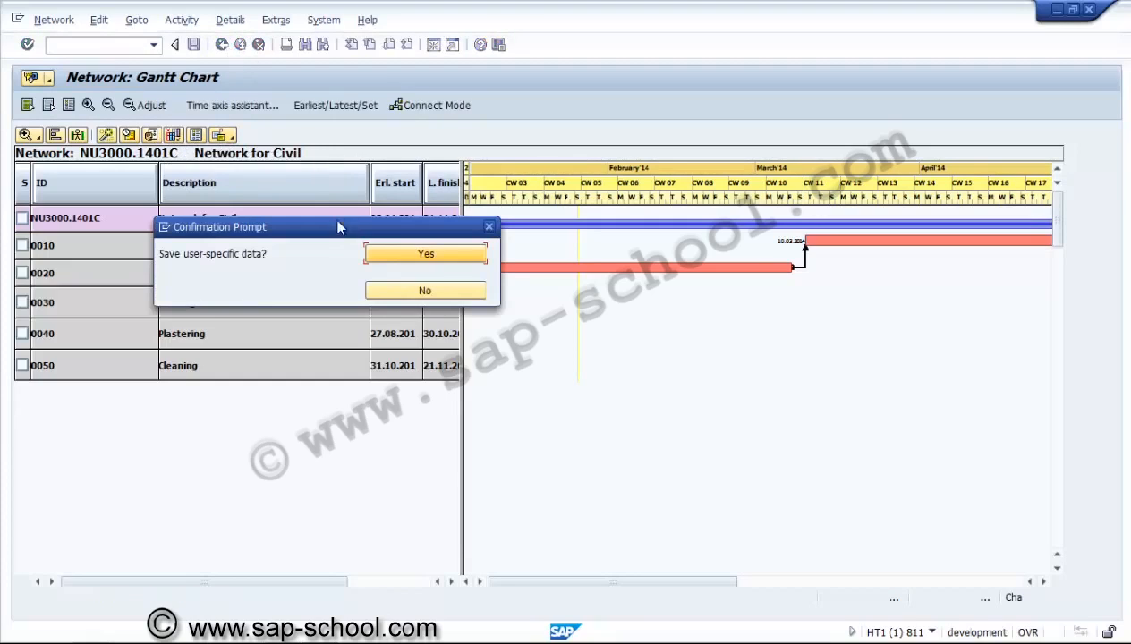
pyautogui.click(385, 254)
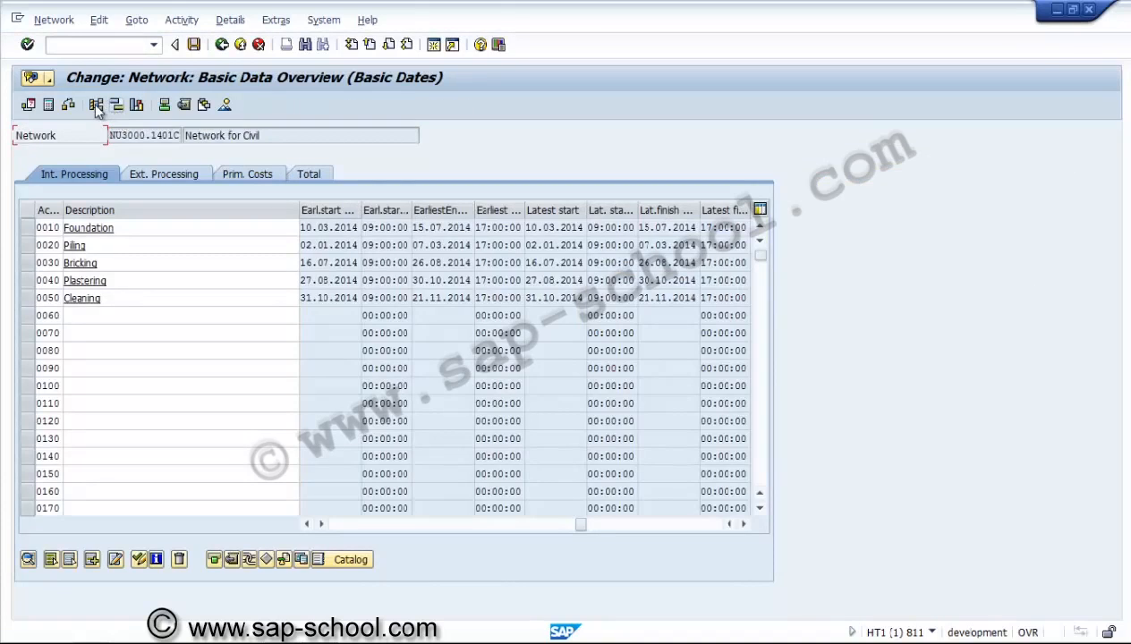
# Show the network graphic, dismissing the three 'Color definition does not exist' notices
pyautogui.click(97, 105)
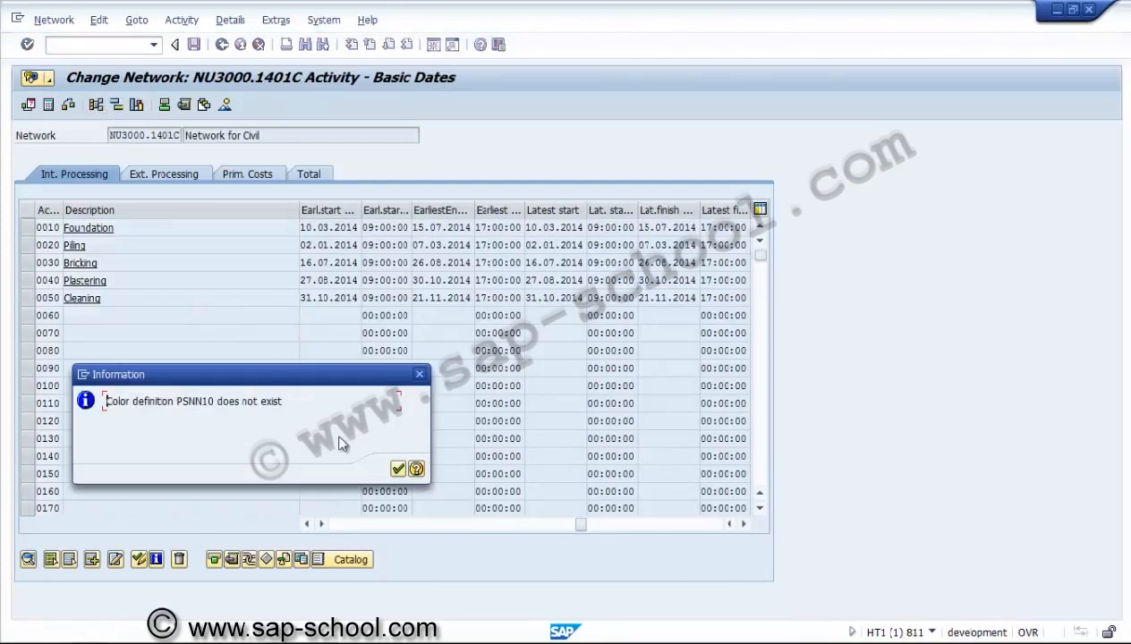
pyautogui.click(398, 469)
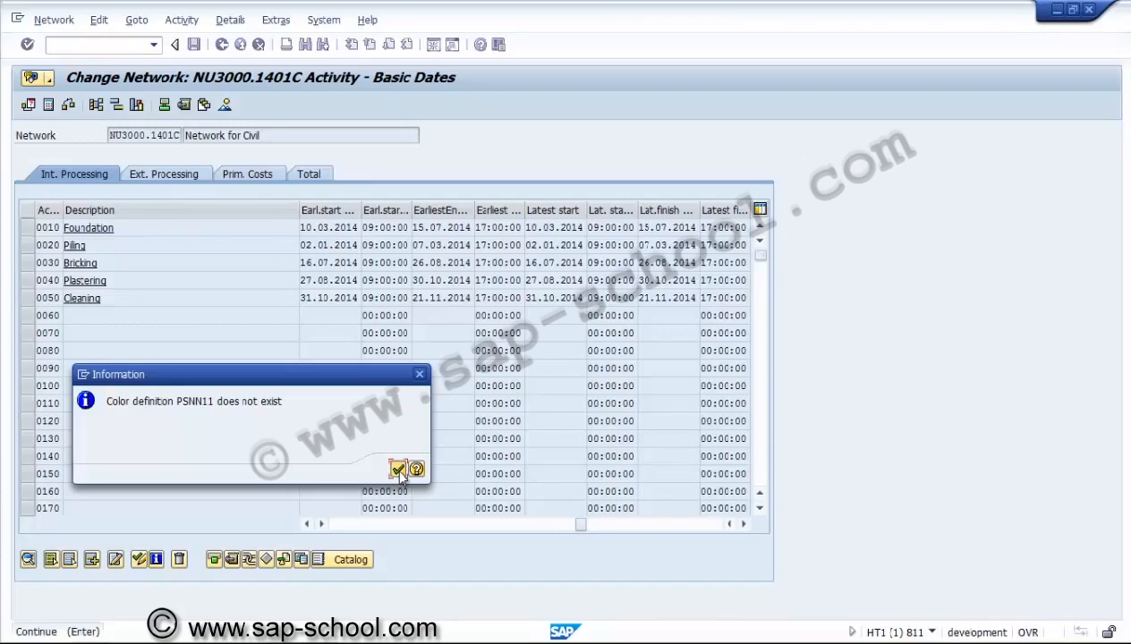
pyautogui.click(398, 469)
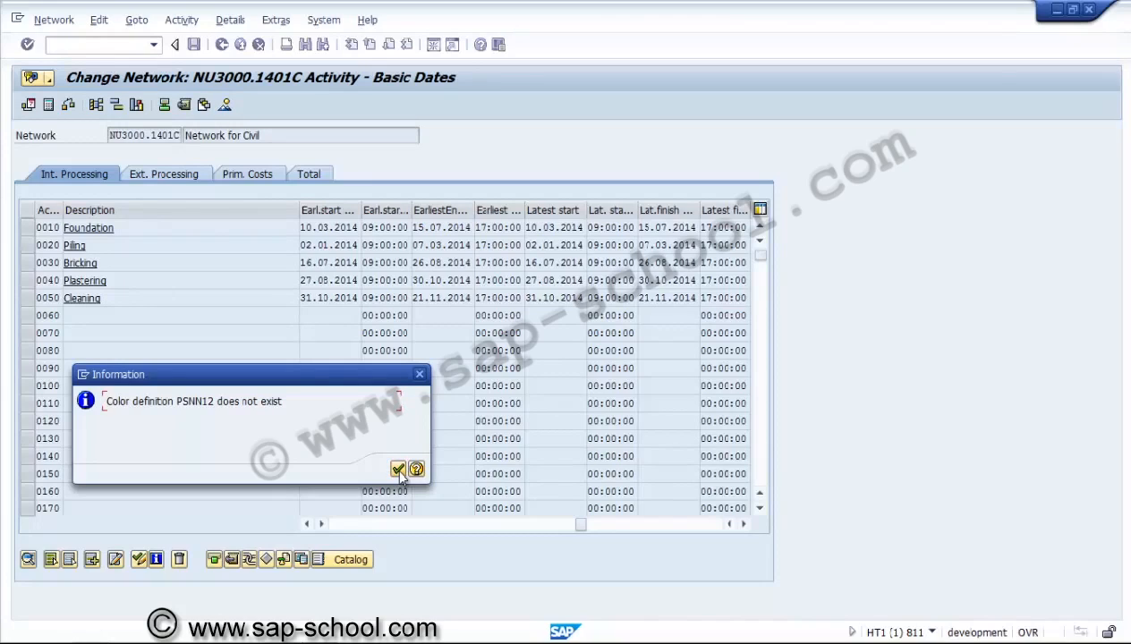
pyautogui.click(398, 470)
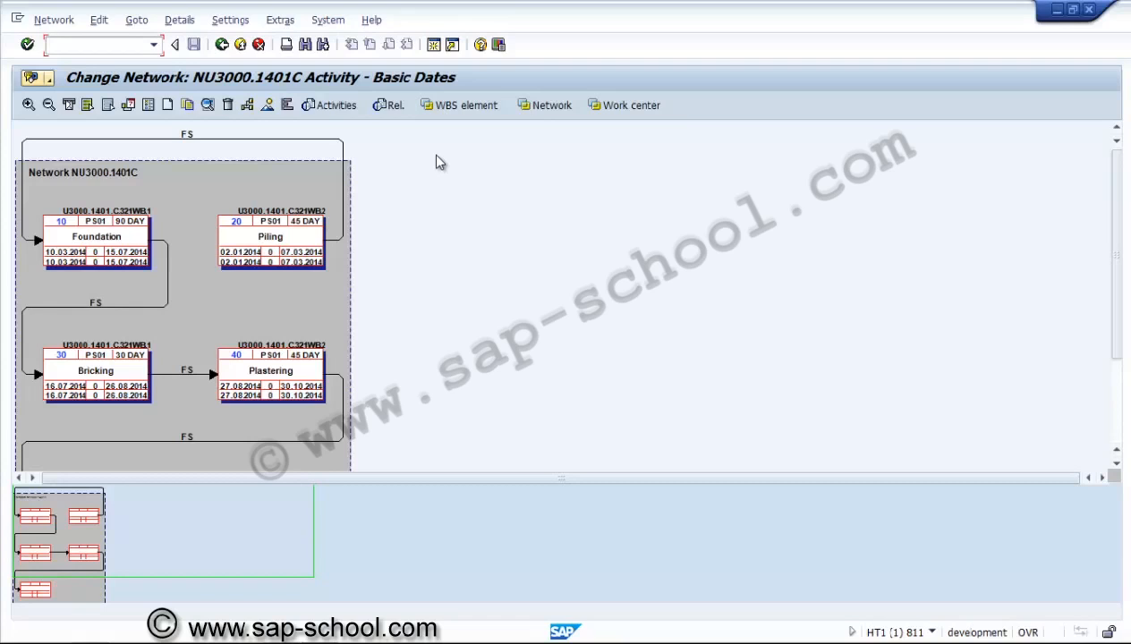
# Arrange the graphic by work center USME-01, schedule the network, and return saving the settings
pyautogui.click(626, 105)
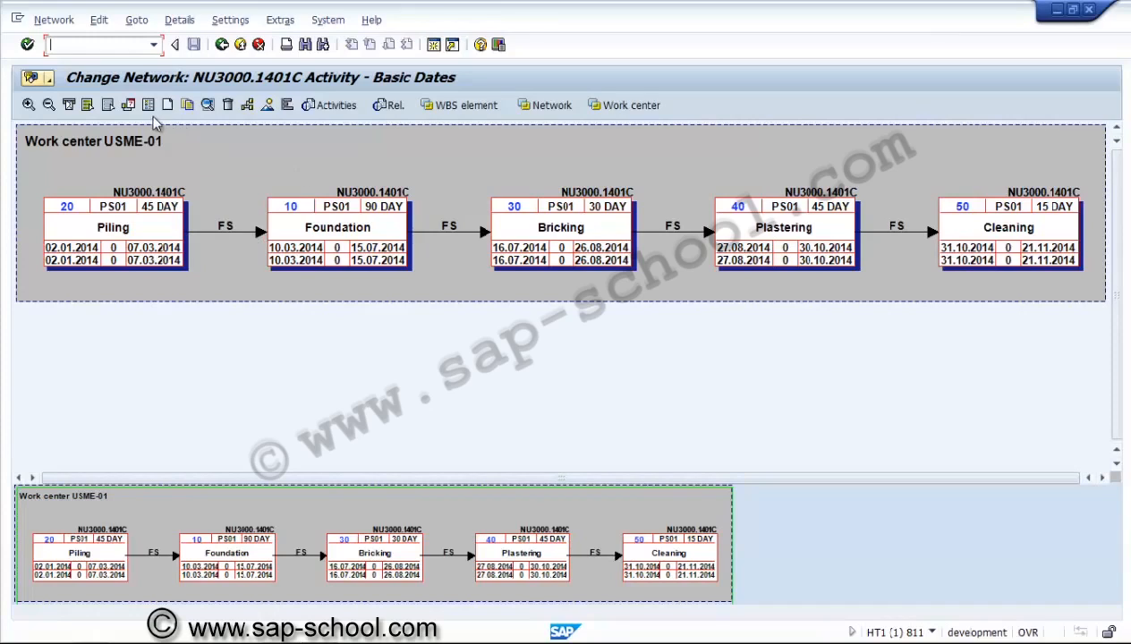
pyautogui.click(129, 106)
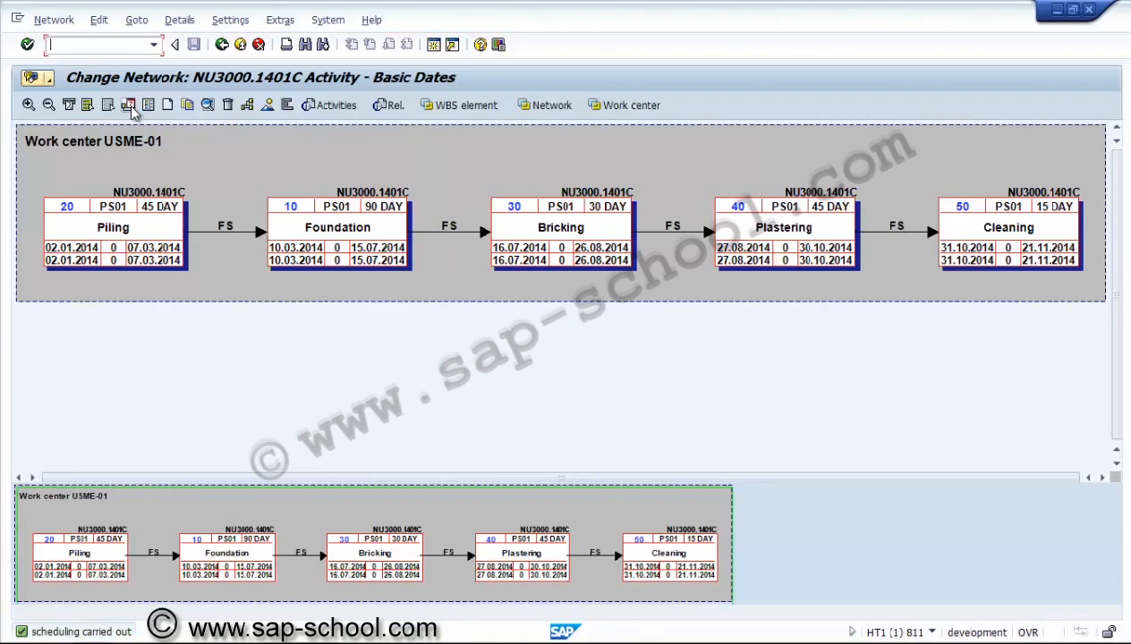
pyautogui.click(221, 45)
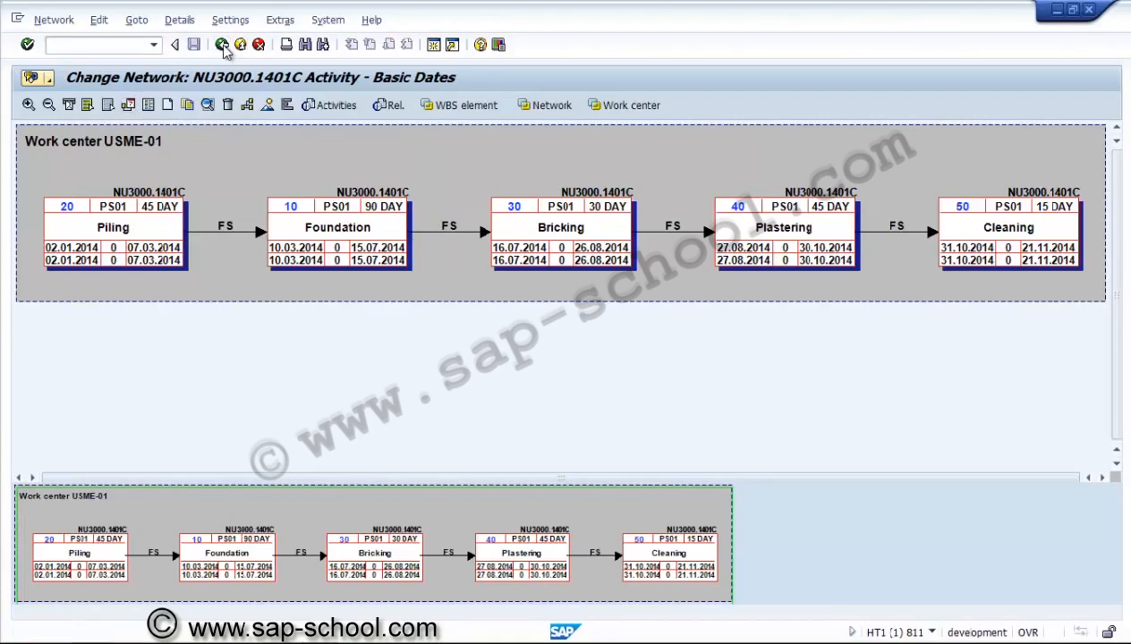
pyautogui.click(415, 256)
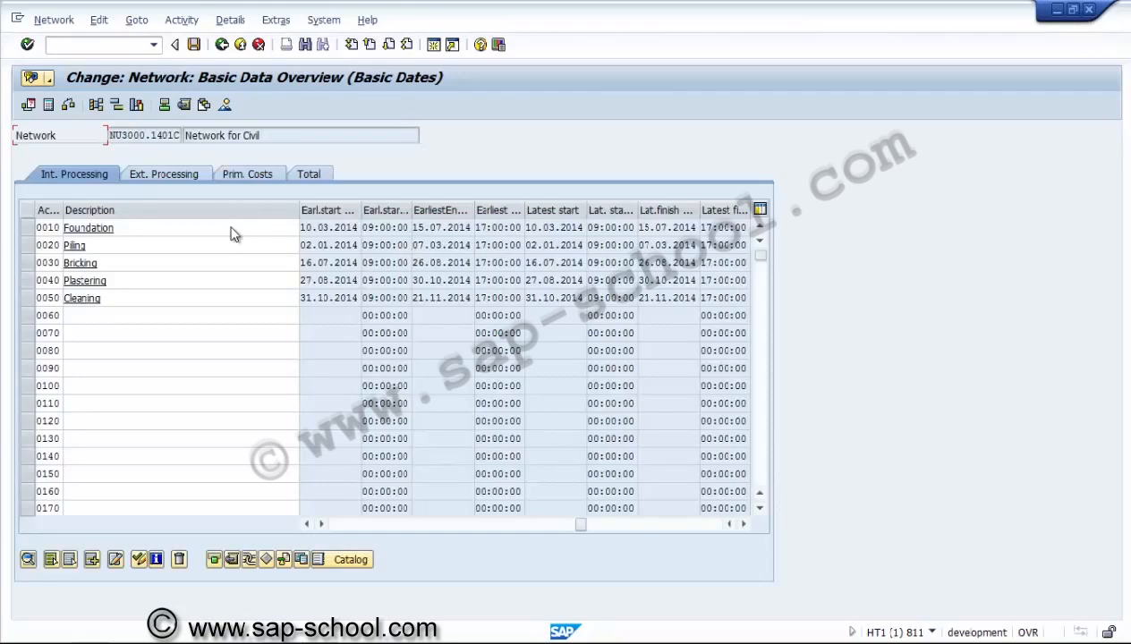
# Save network NU3000.1401C and leave the change screen
pyautogui.click(194, 46)
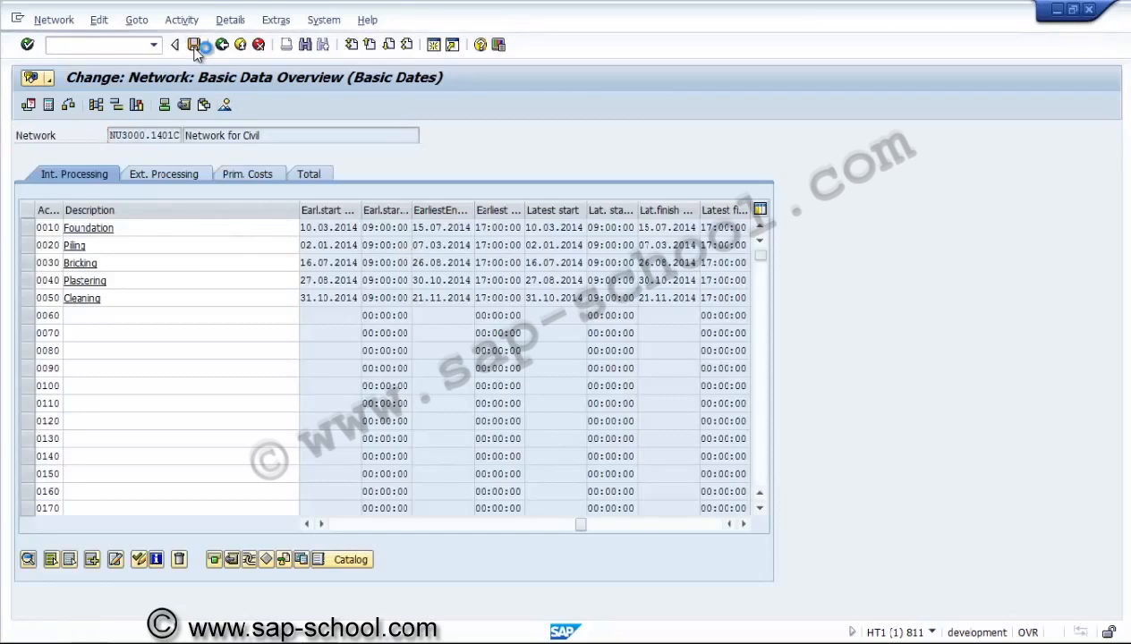
pyautogui.click(223, 47)
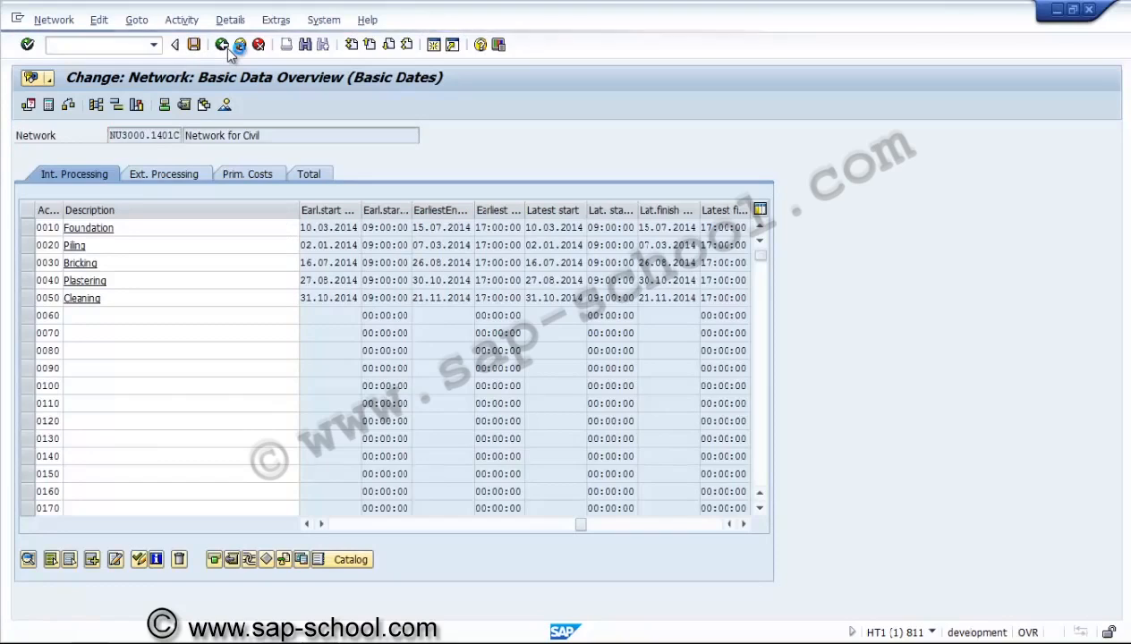
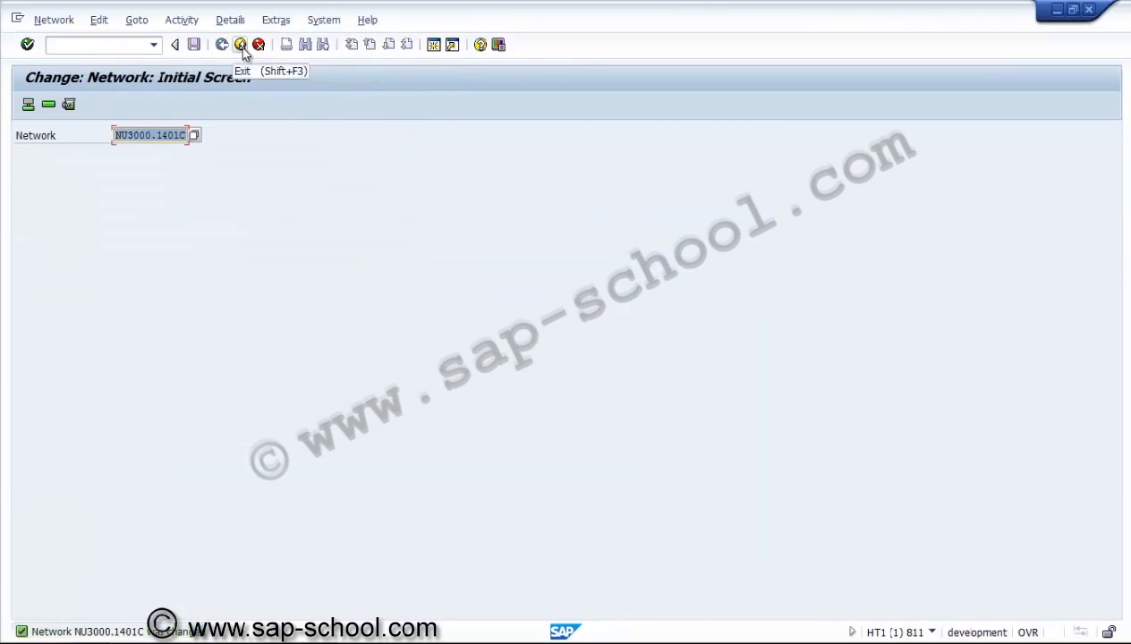
# Exit the Change Network initial screen back to the SAP Easy Access menu
pyautogui.click(241, 46)
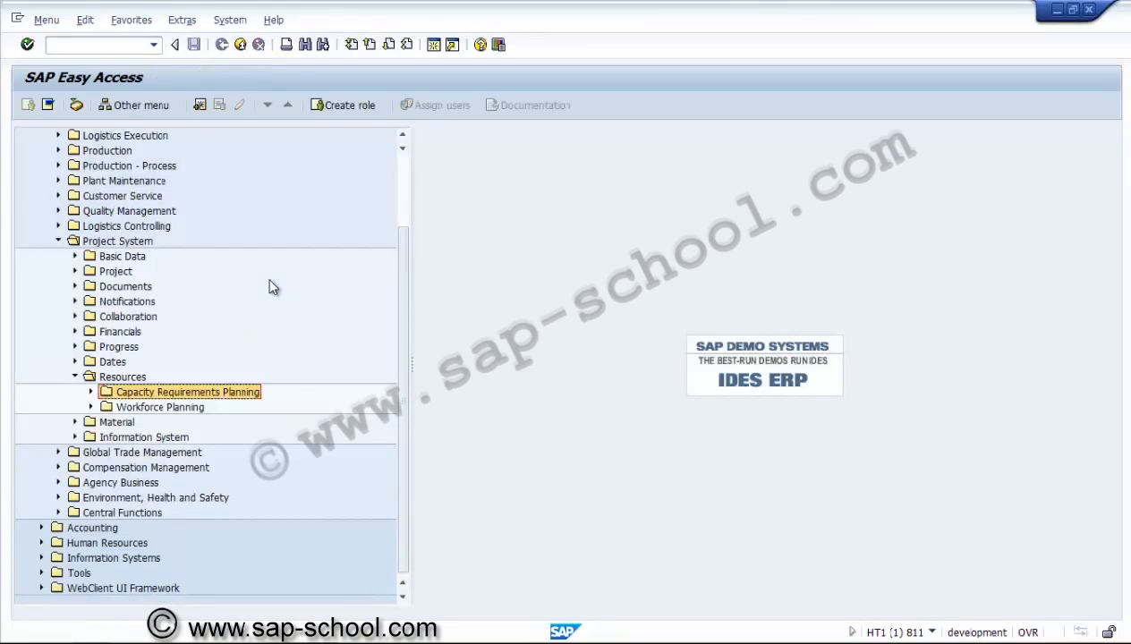
# Expand Capacity Requirements Planning and browse its Available Capacity and Requirements folders
pyautogui.click(90, 391)
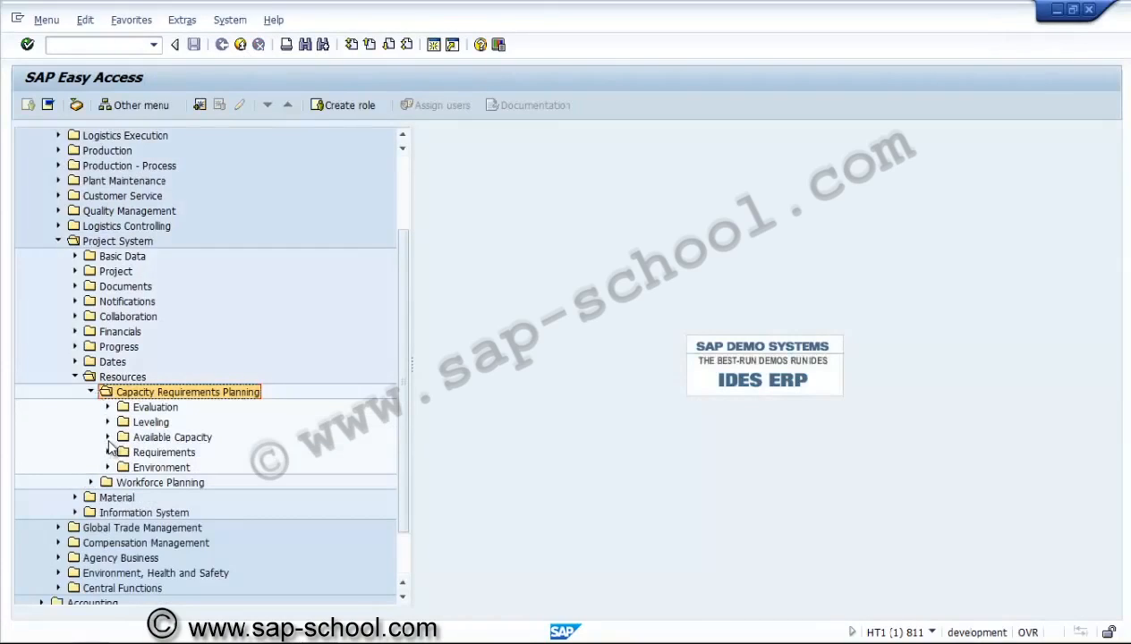
pyautogui.click(107, 437)
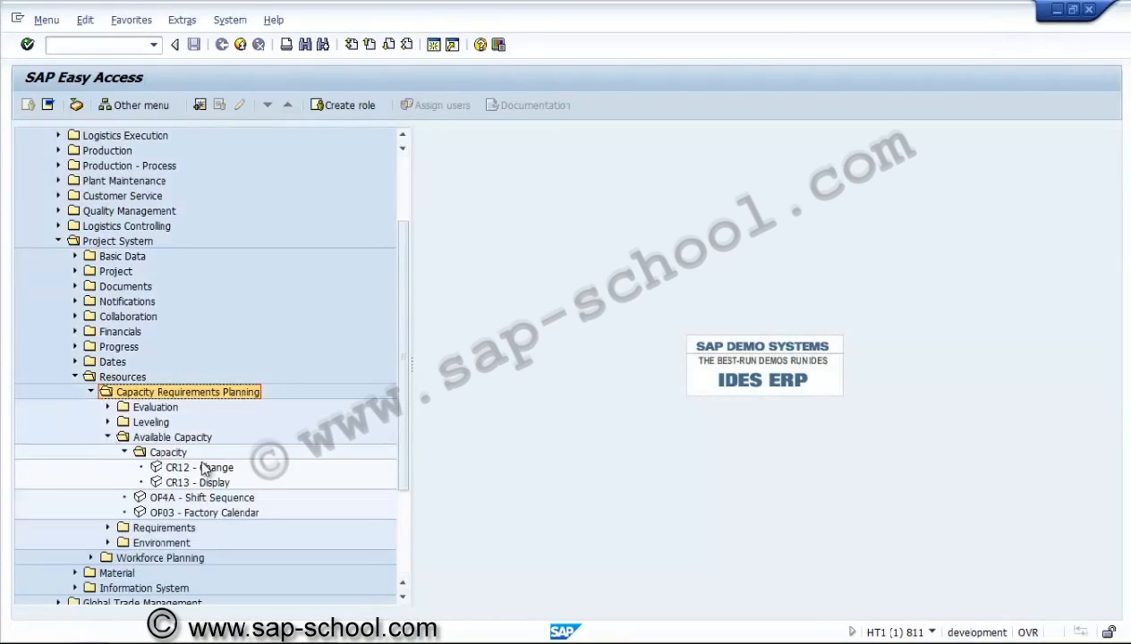
pyautogui.click(125, 453)
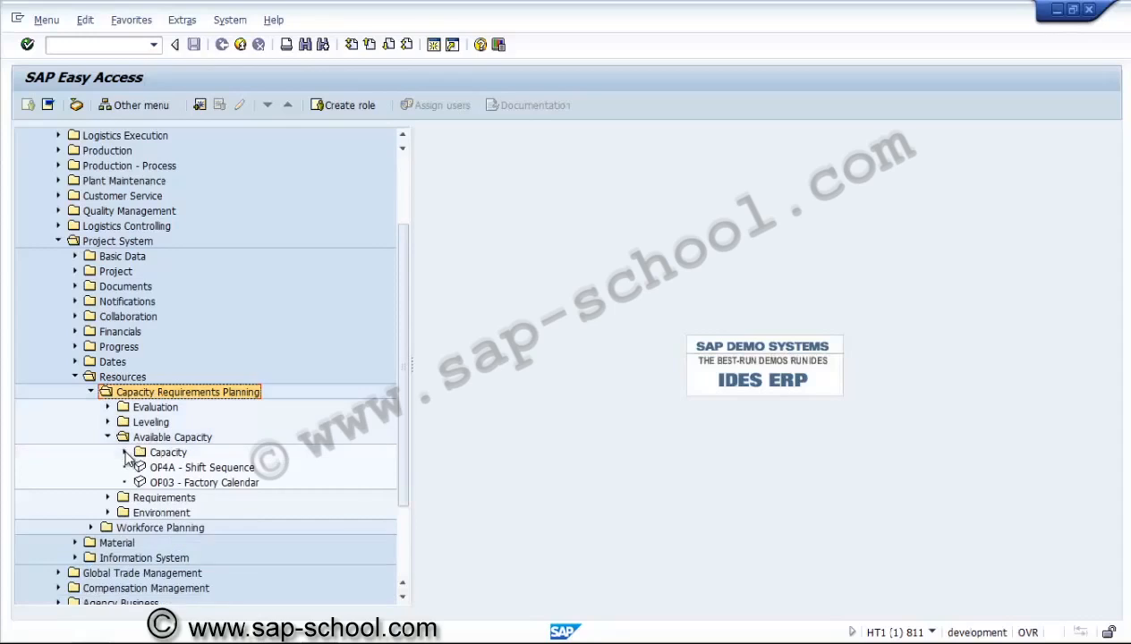
pyautogui.click(109, 497)
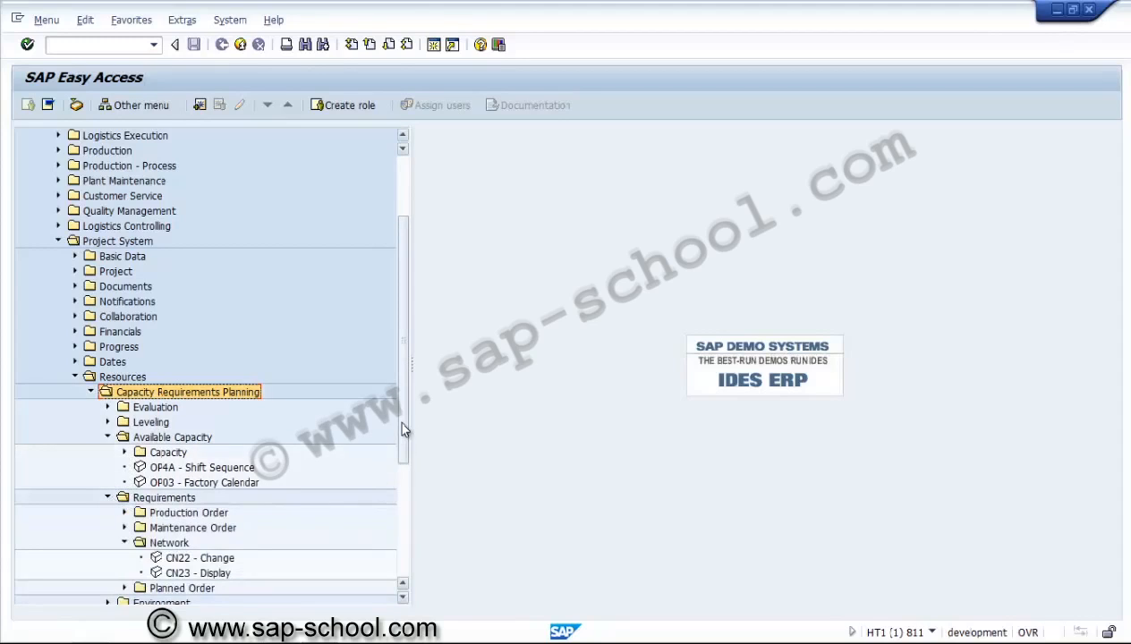
pyautogui.moveTo(401, 431); pyautogui.dragTo(404, 556)
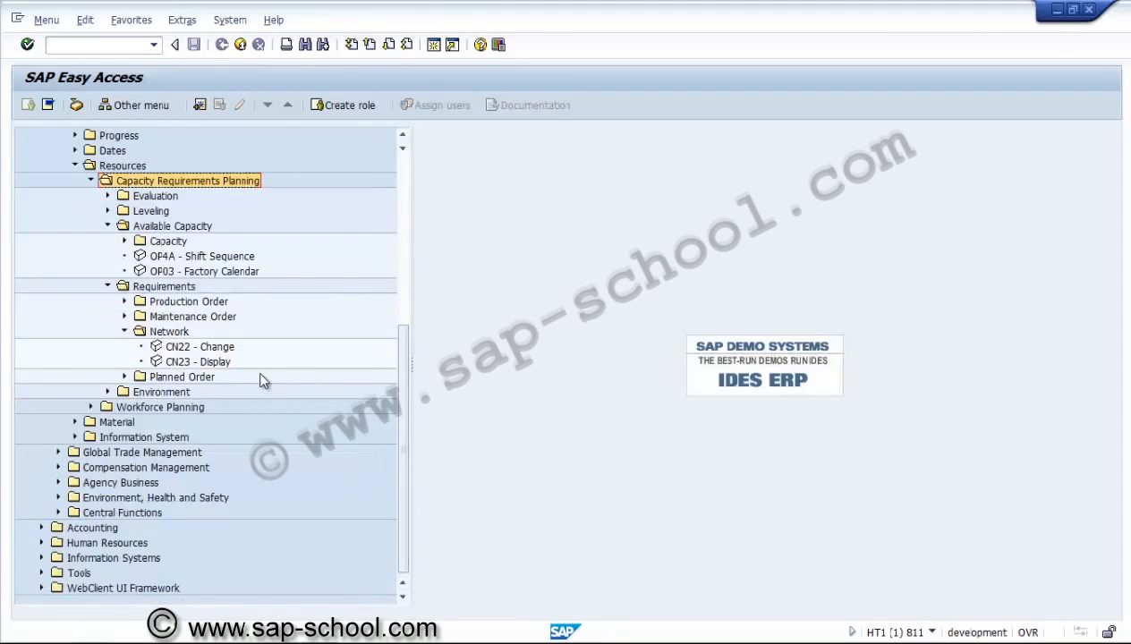
# Open Evaluation > Extended Evaluation and launch CM50 Work Center View
pyautogui.click(124, 242)
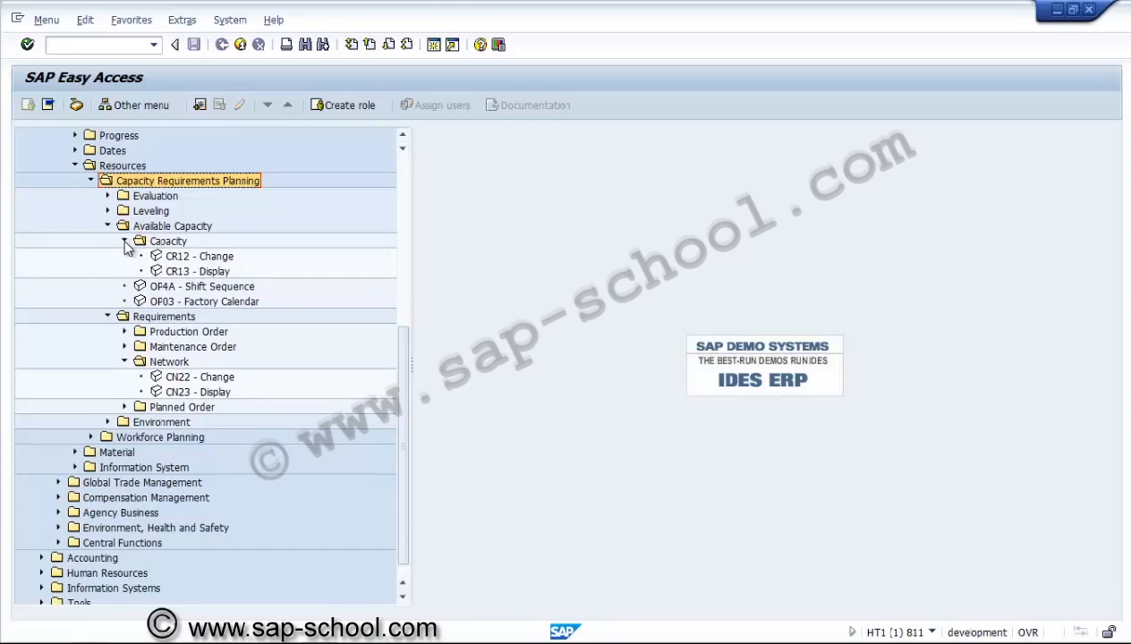
pyautogui.click(125, 242)
pyautogui.click(107, 196)
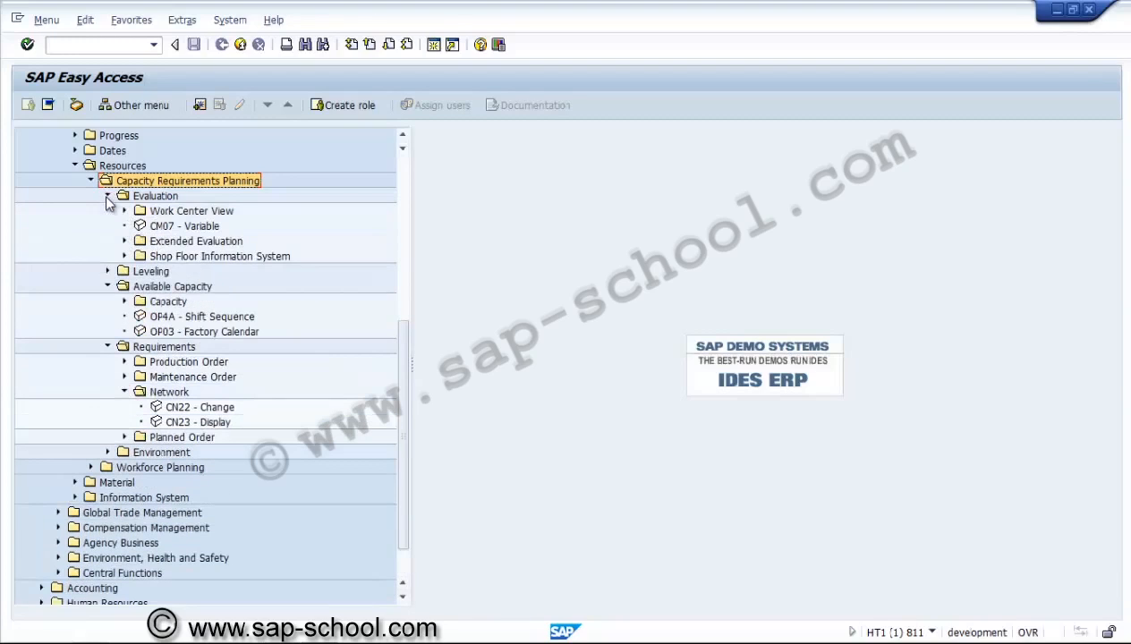
pyautogui.click(124, 242)
pyautogui.doubleClick(188, 259)
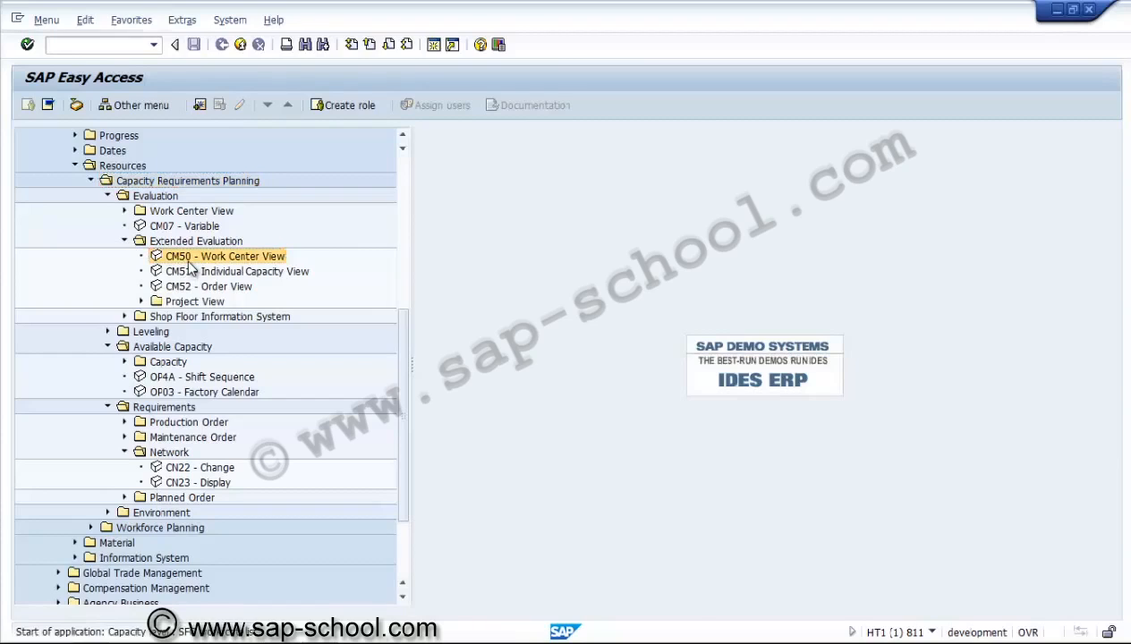
pyautogui.click(242, 153)
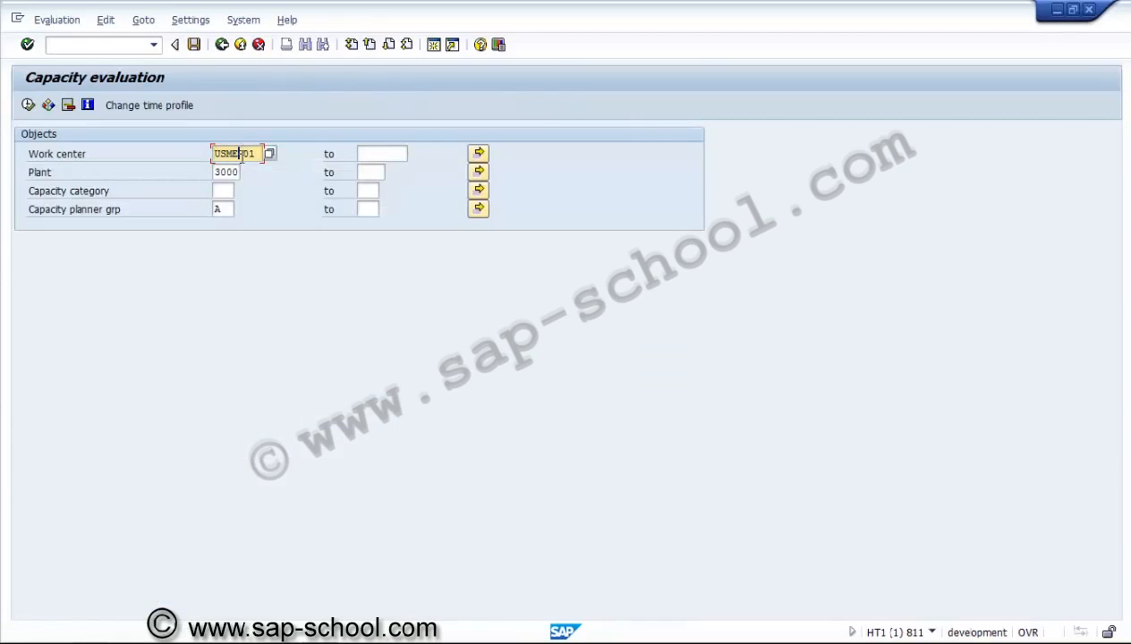
# Execute CM50 for USME-01, review available capacity on 24.01.2014 and 29.01.2014, then exit
pyautogui.click(28, 106)
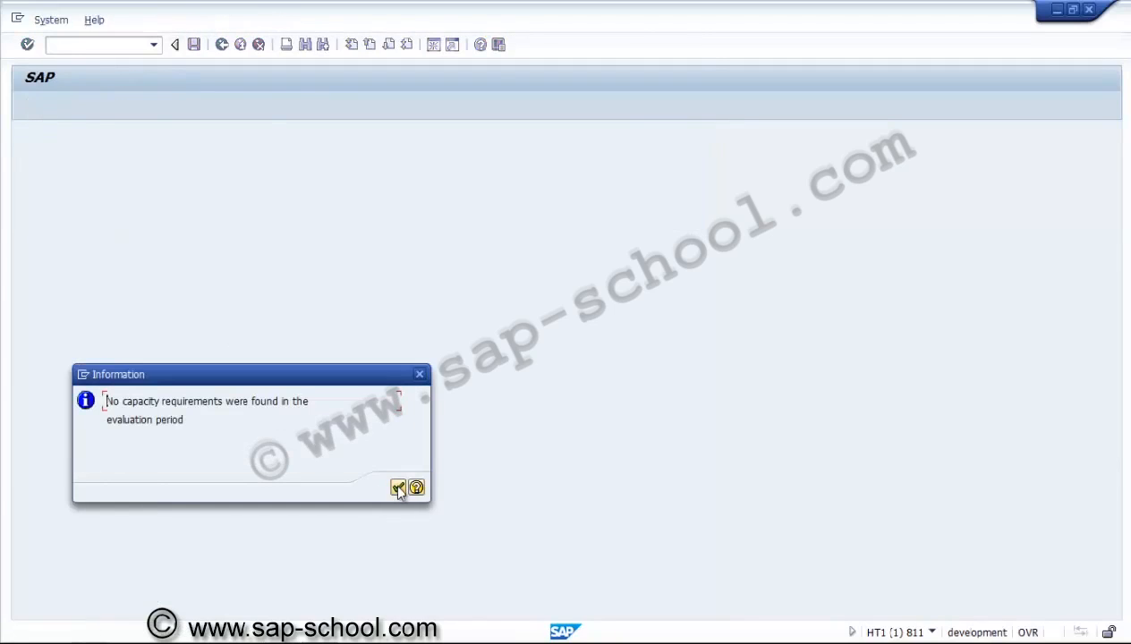
pyautogui.click(399, 487)
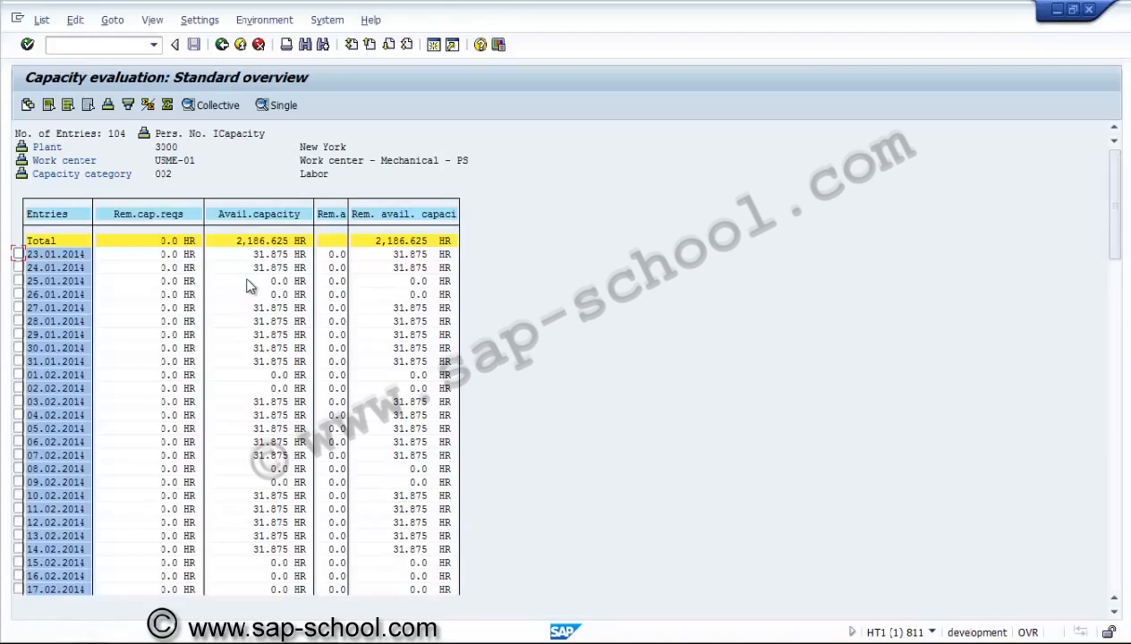
pyautogui.click(260, 267)
pyautogui.click(260, 335)
pyautogui.click(223, 45)
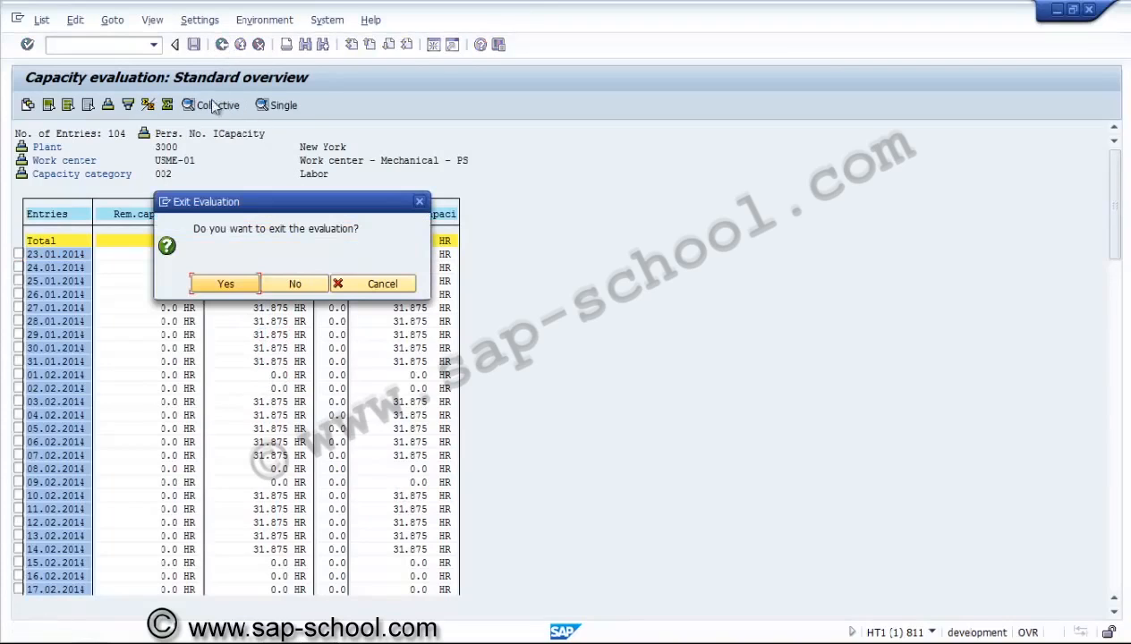
pyautogui.click(249, 285)
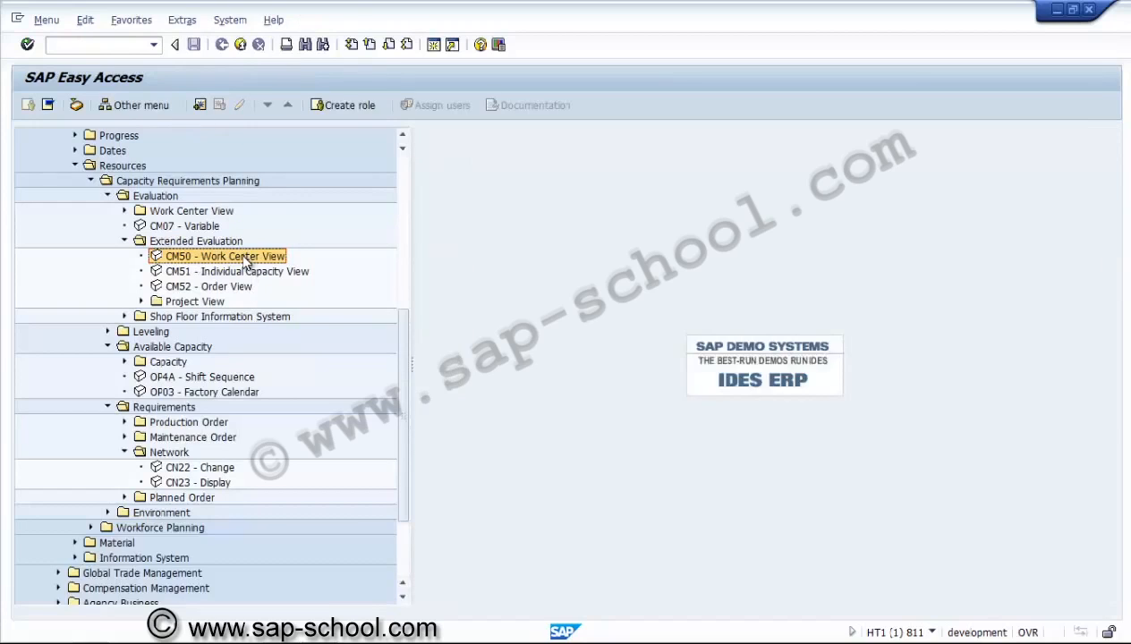
# Reopen CM50 and switch its time profile to SAPSFCZ002
pyautogui.doubleClick(247, 256)
pyautogui.click(169, 107)
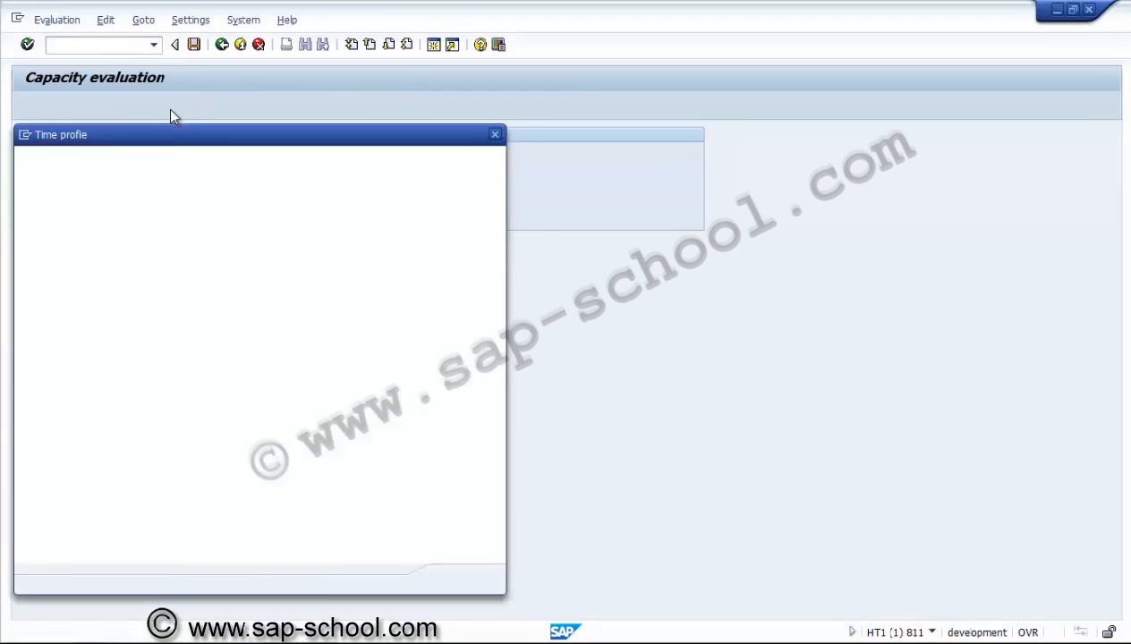
pyautogui.click(180, 164)
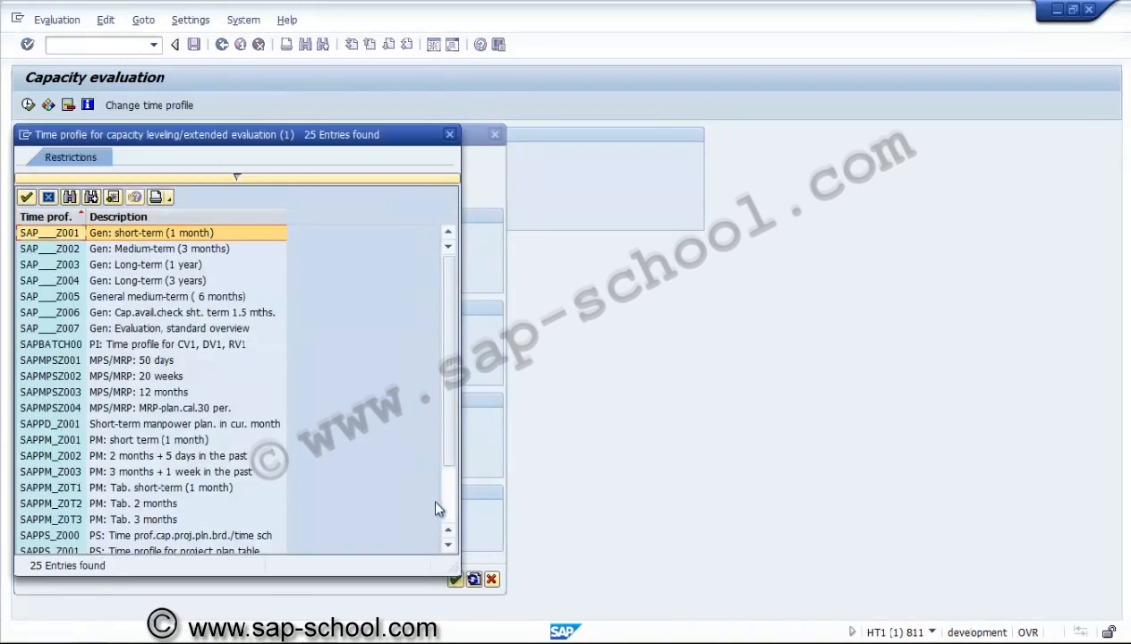
pyautogui.click(179, 394)
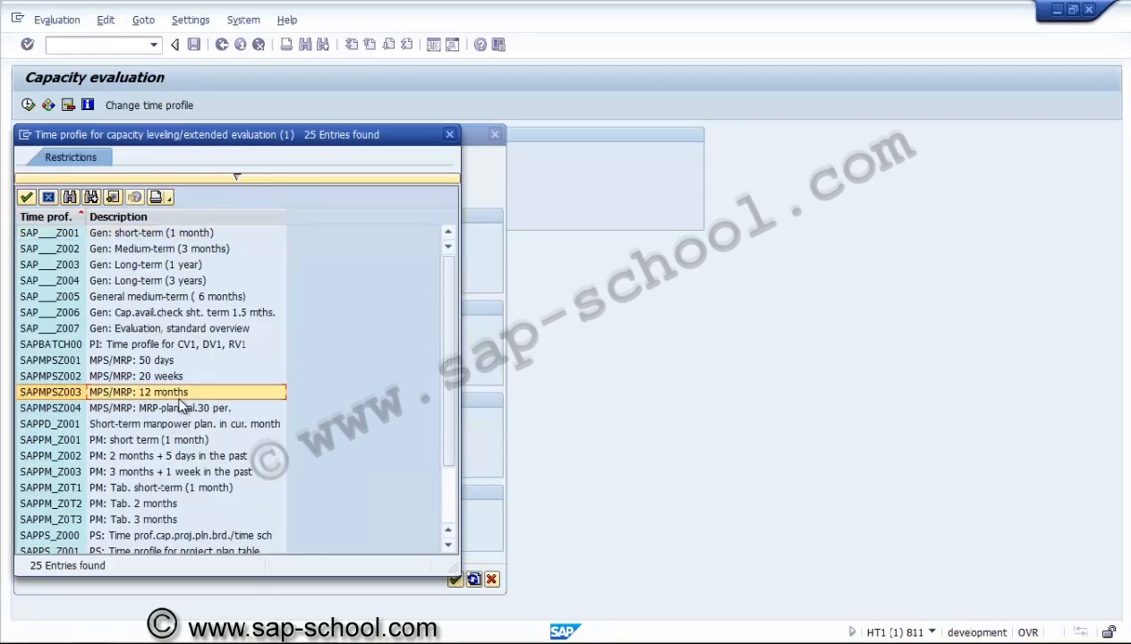
pyautogui.click(242, 456)
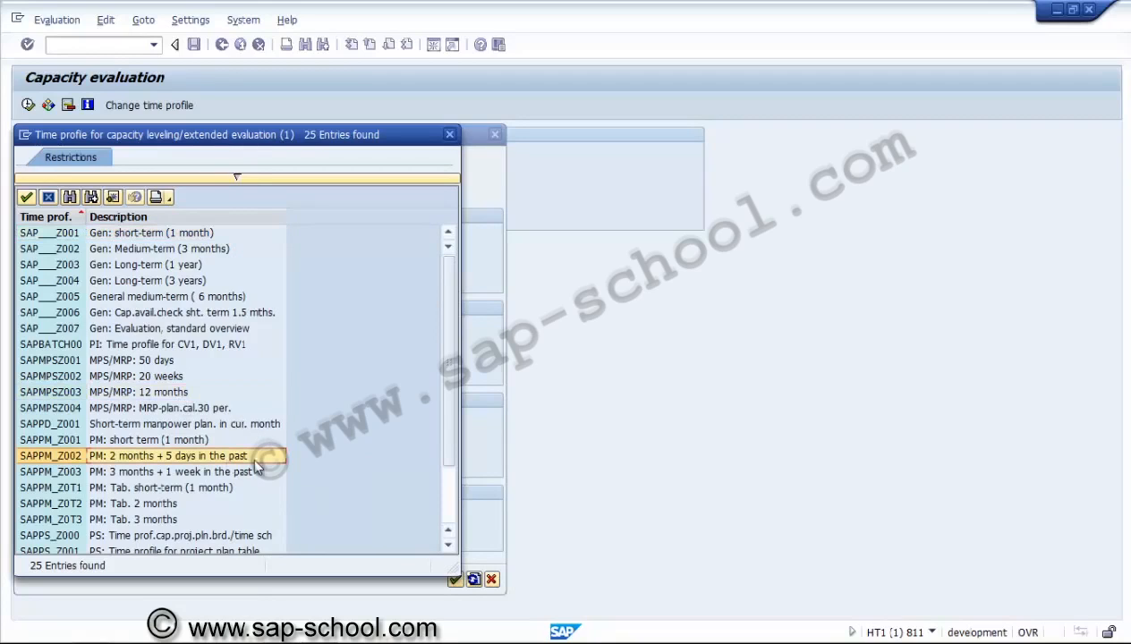
pyautogui.click(448, 545)
pyautogui.click(448, 545)
pyautogui.click(449, 545)
pyautogui.click(448, 545)
pyautogui.click(448, 545)
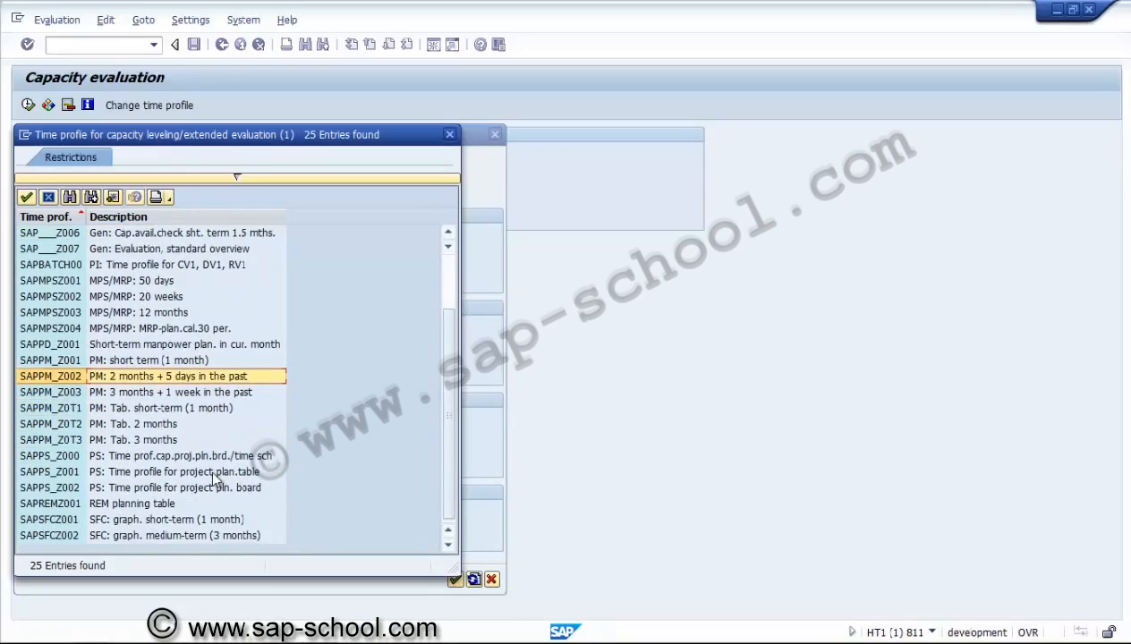
pyautogui.doubleClick(208, 535)
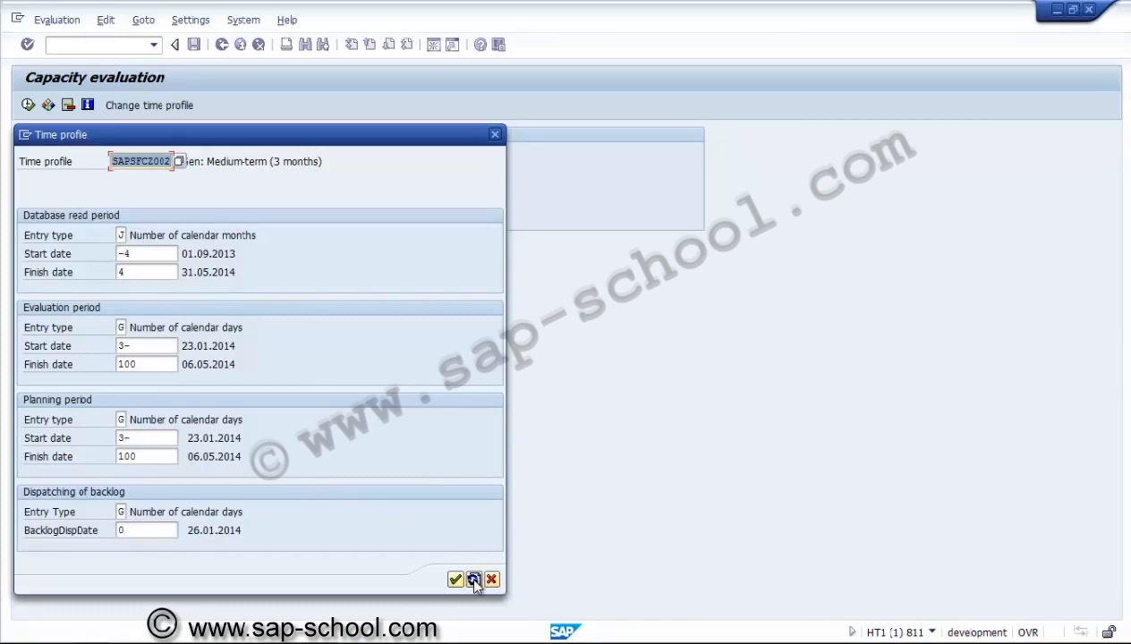
pyautogui.click(474, 579)
pyautogui.click(454, 579)
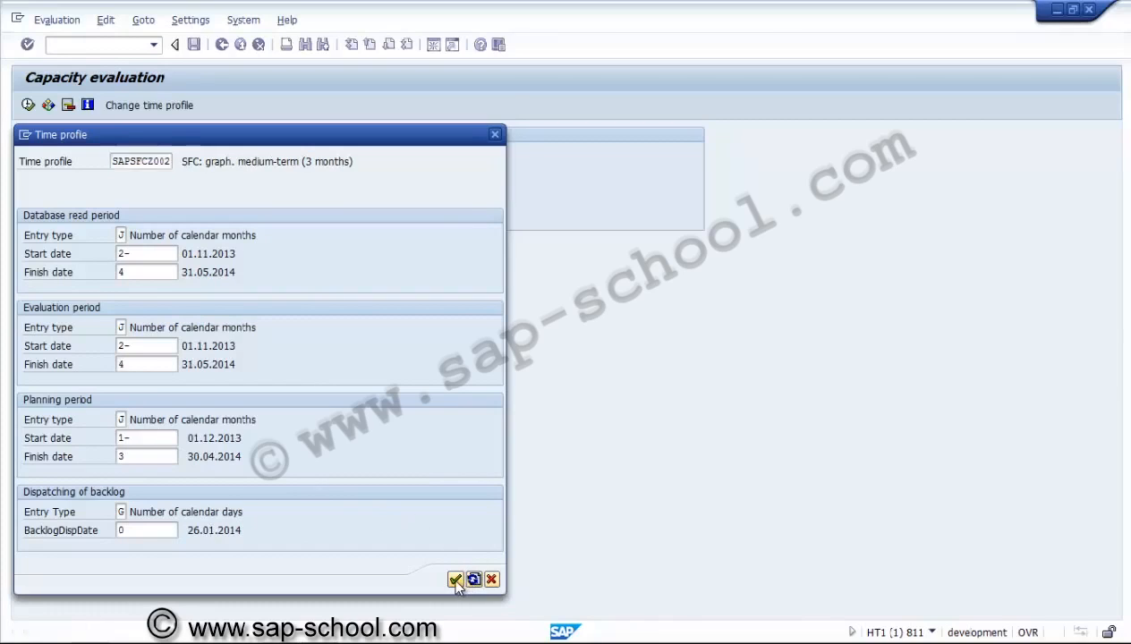
# Execute the USME-01 evaluation with SAPSFCZ002, note no requirements, and exit
pyautogui.click(28, 104)
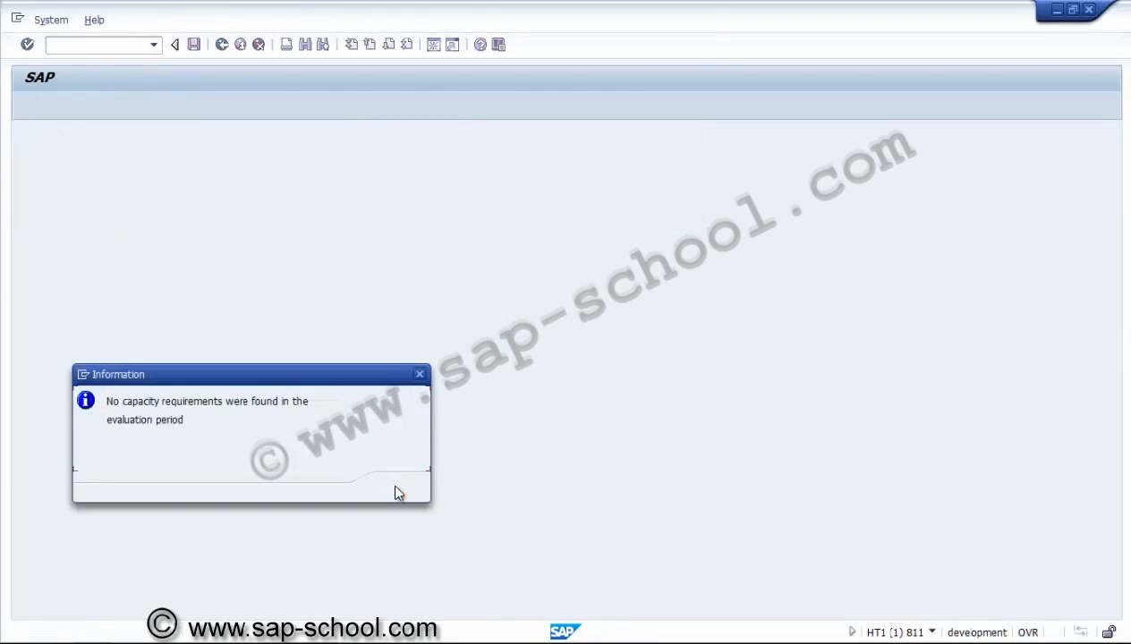
pyautogui.click(398, 488)
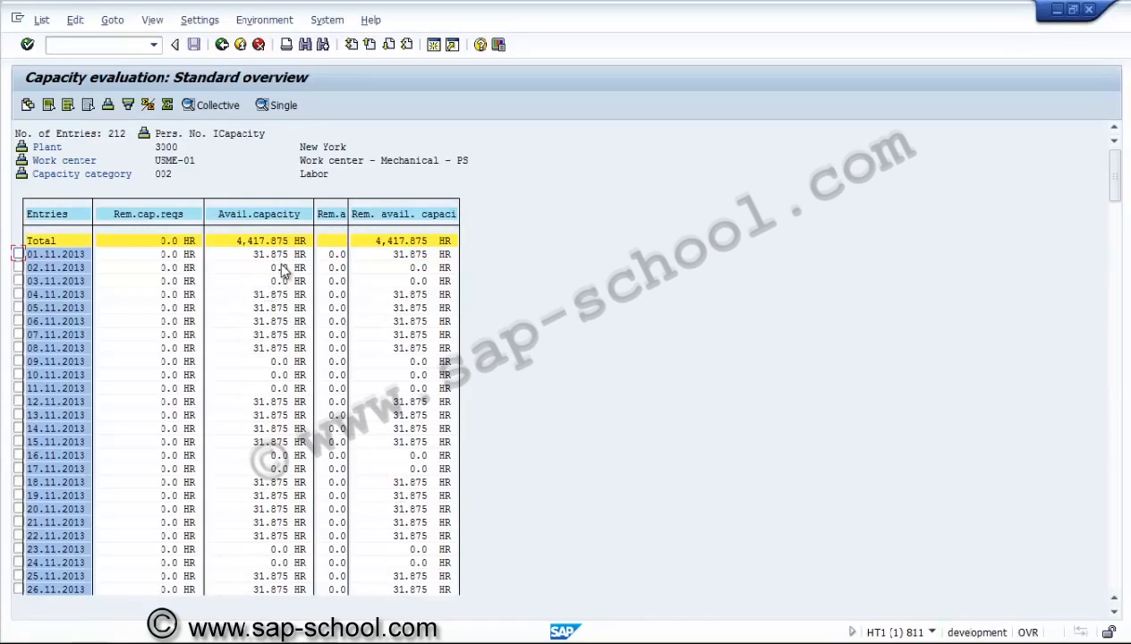
pyautogui.click(223, 46)
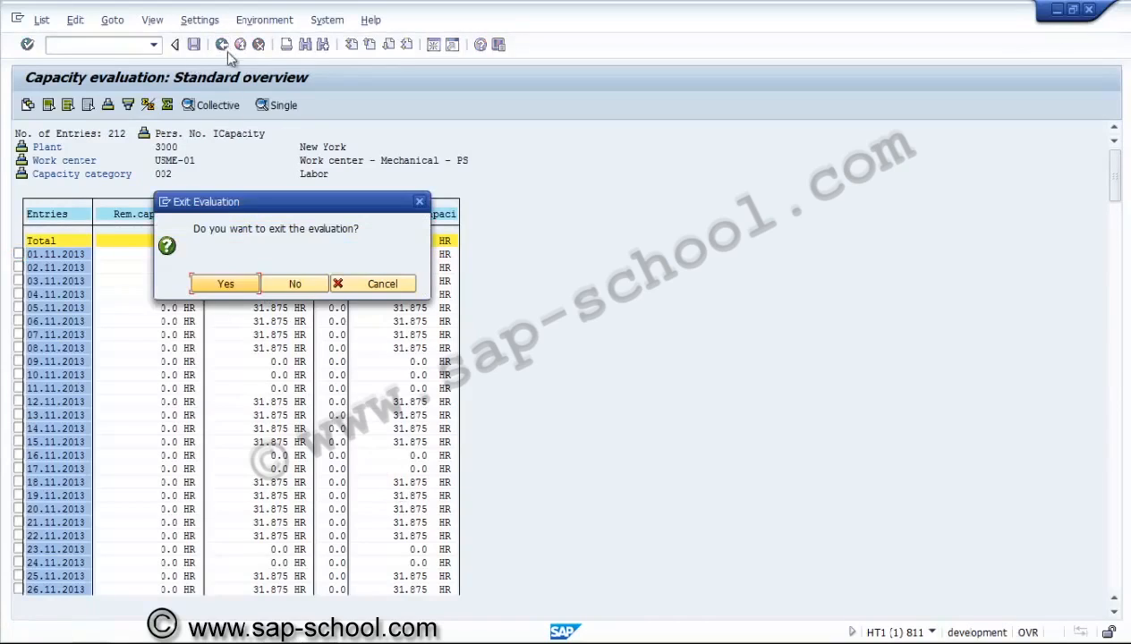
pyautogui.click(235, 283)
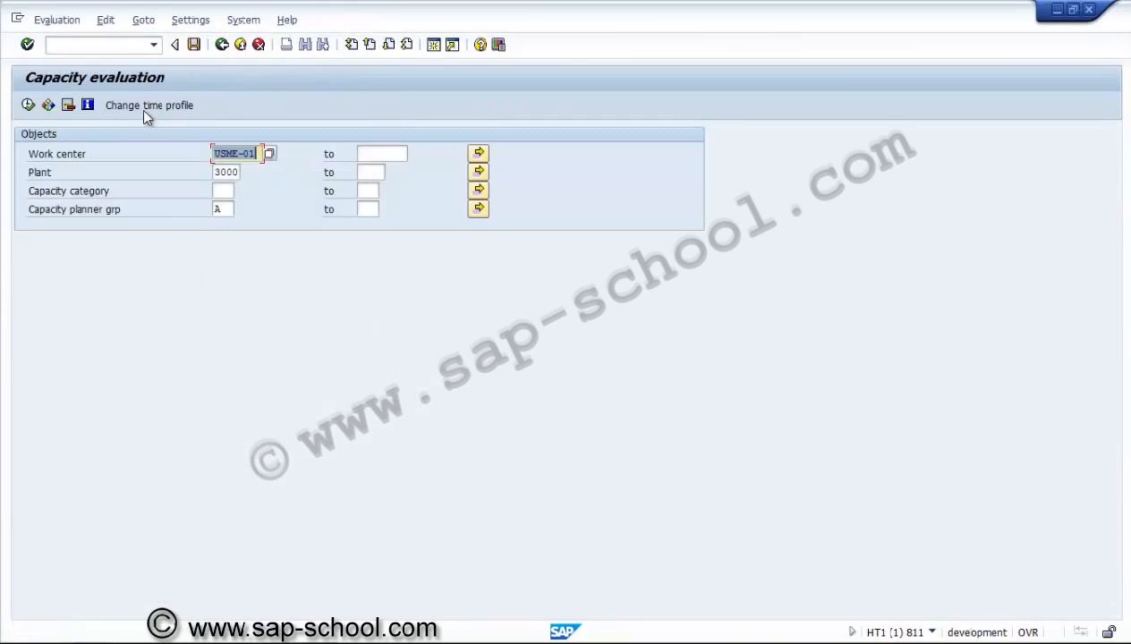
# Pick time profile SAPPS_Z000 (16.01.2014–15.02.2014) from the profile list and accept it
pyautogui.click(145, 107)
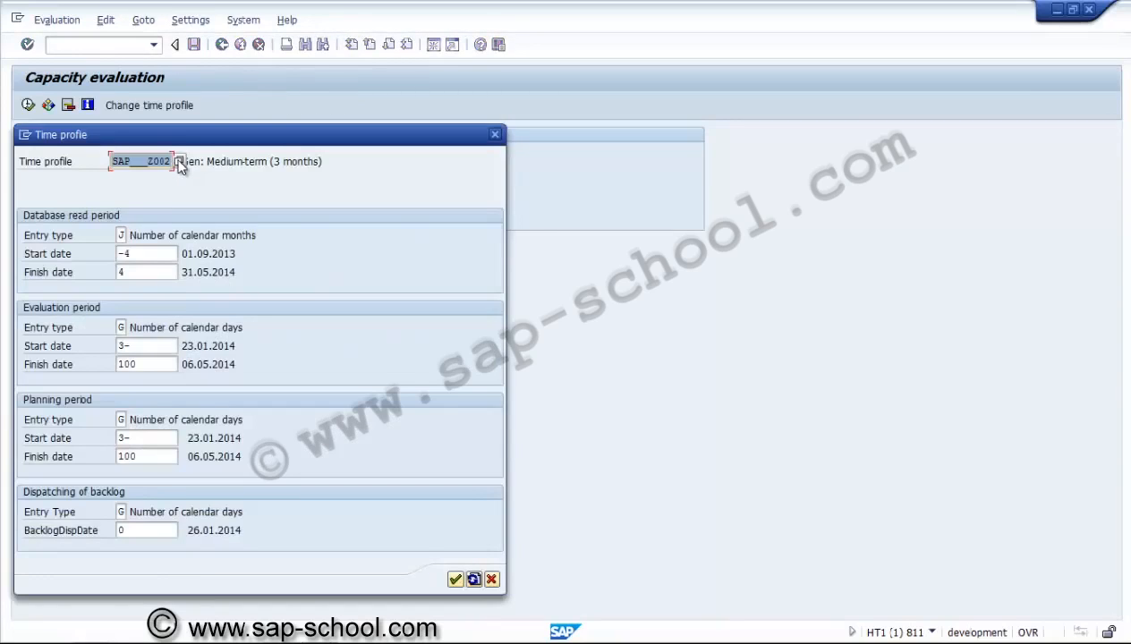
pyautogui.click(180, 162)
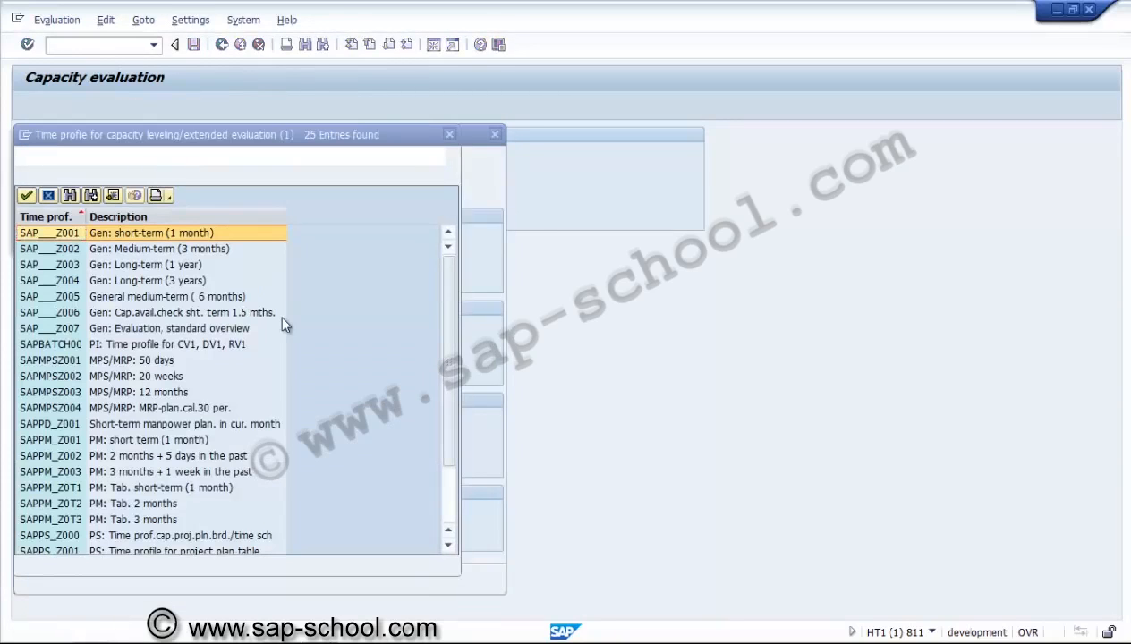
pyautogui.click(144, 439)
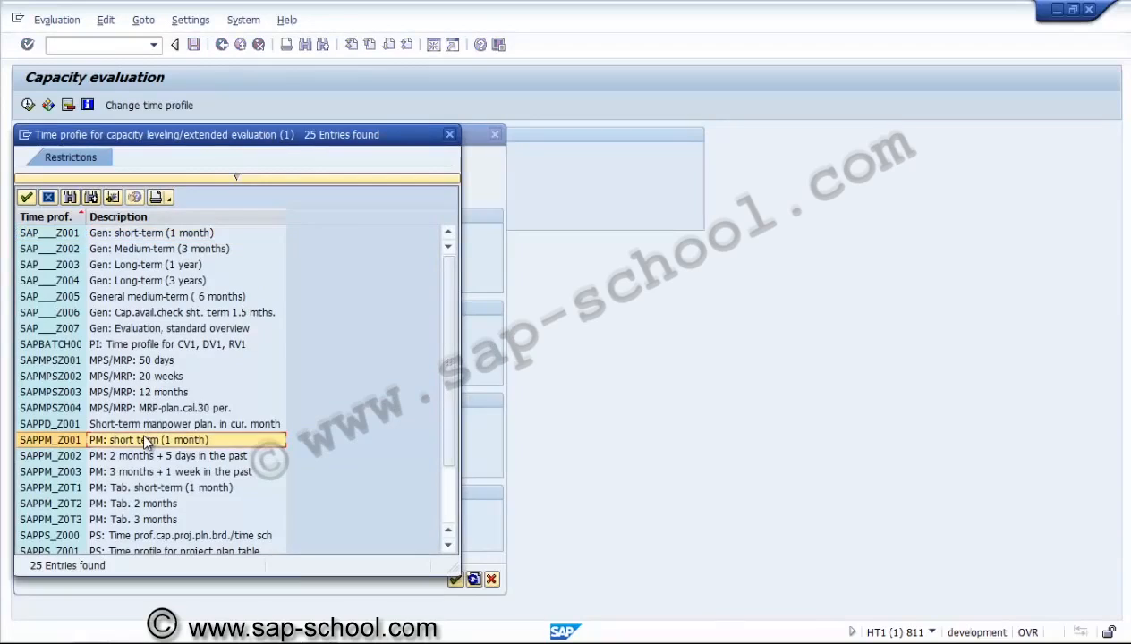
pyautogui.press('Down')
pyautogui.press('Down')
pyautogui.press('Down')
pyautogui.press('Down')
pyautogui.press('Down')
pyautogui.press('Down')
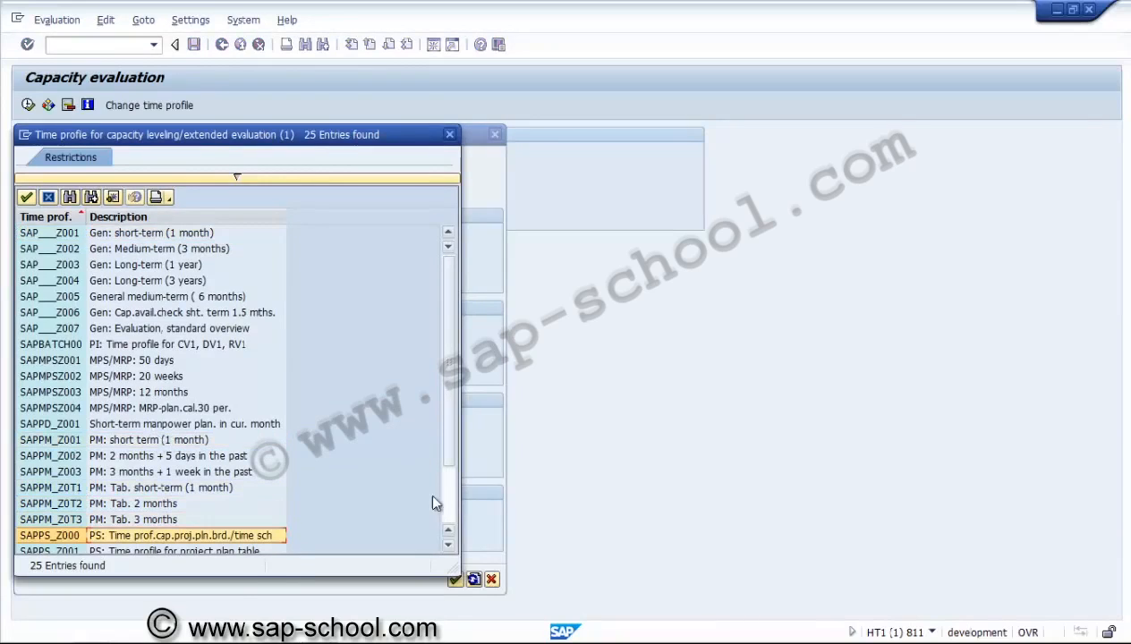
pyautogui.doubleClick(237, 537)
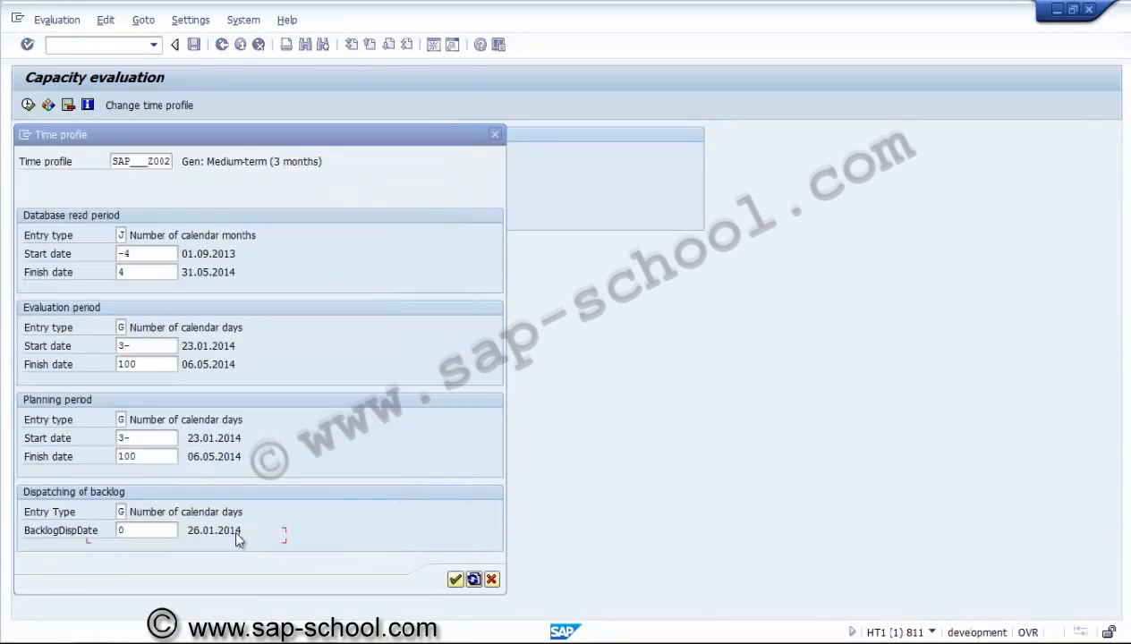
pyautogui.click(474, 580)
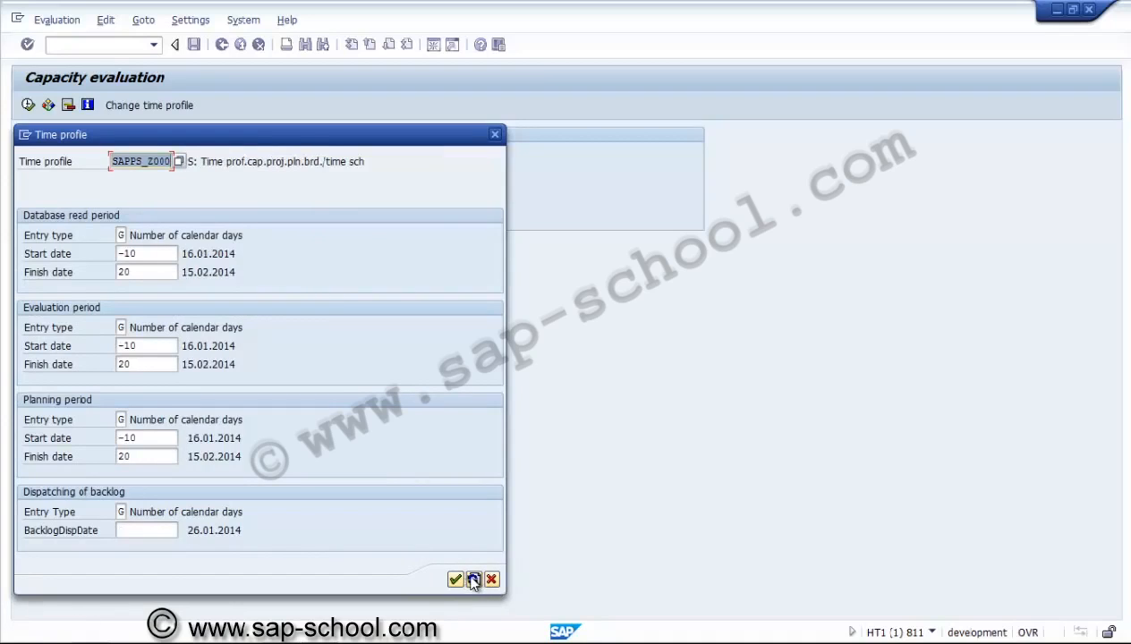
pyautogui.click(455, 580)
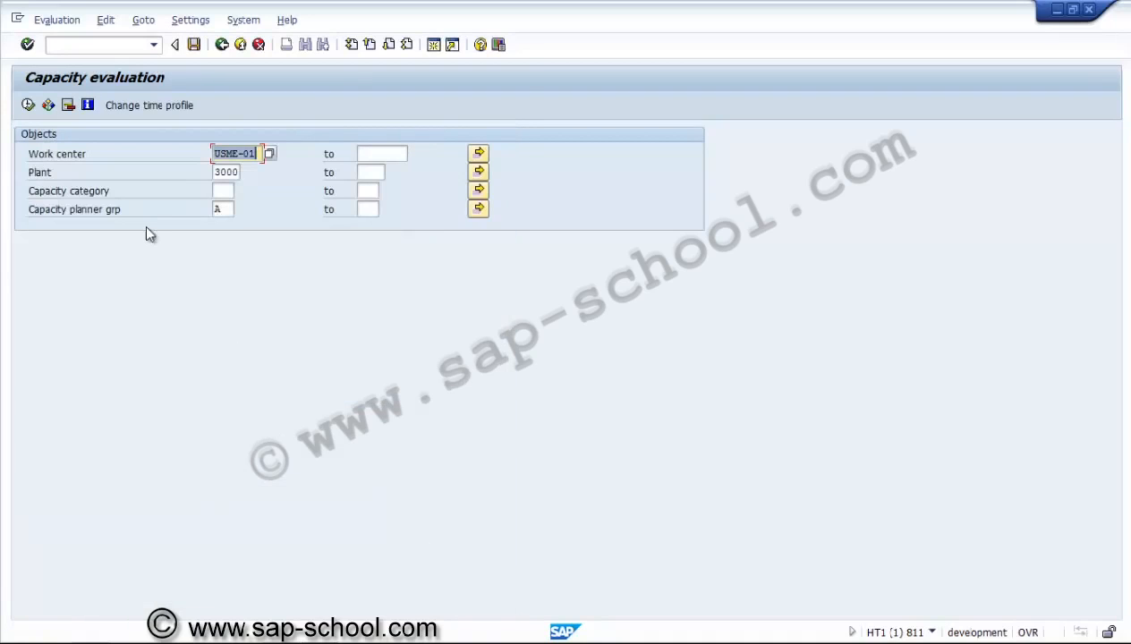
# Execute the USME-01 evaluation and review daily available capacity from 16.01.2014, totalling 669.375 HR
pyautogui.click(27, 105)
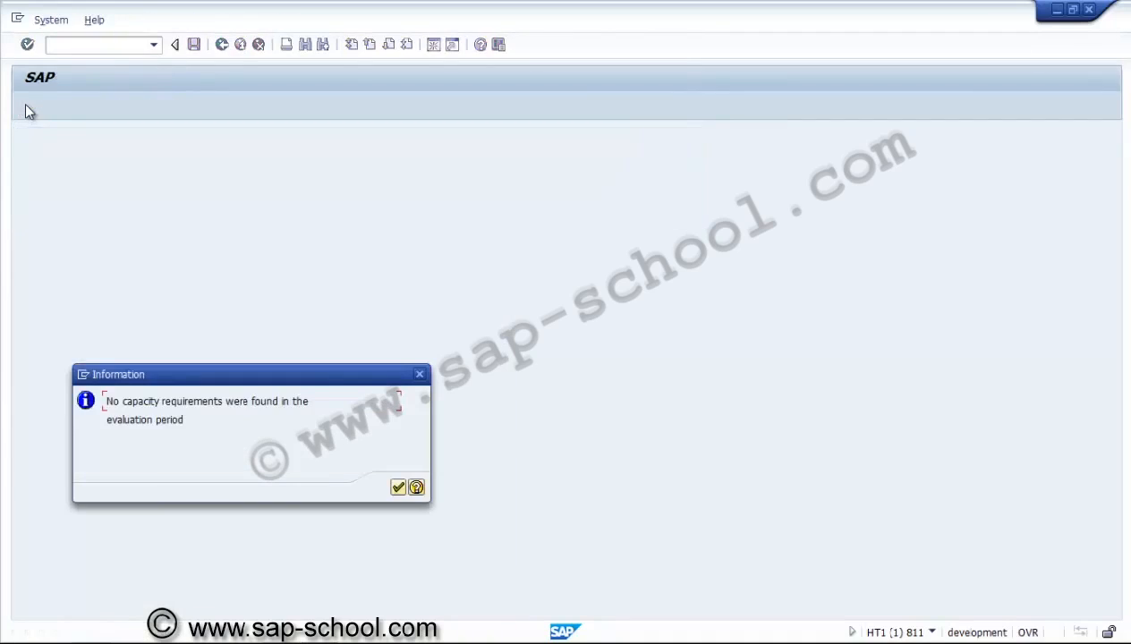
pyautogui.click(398, 488)
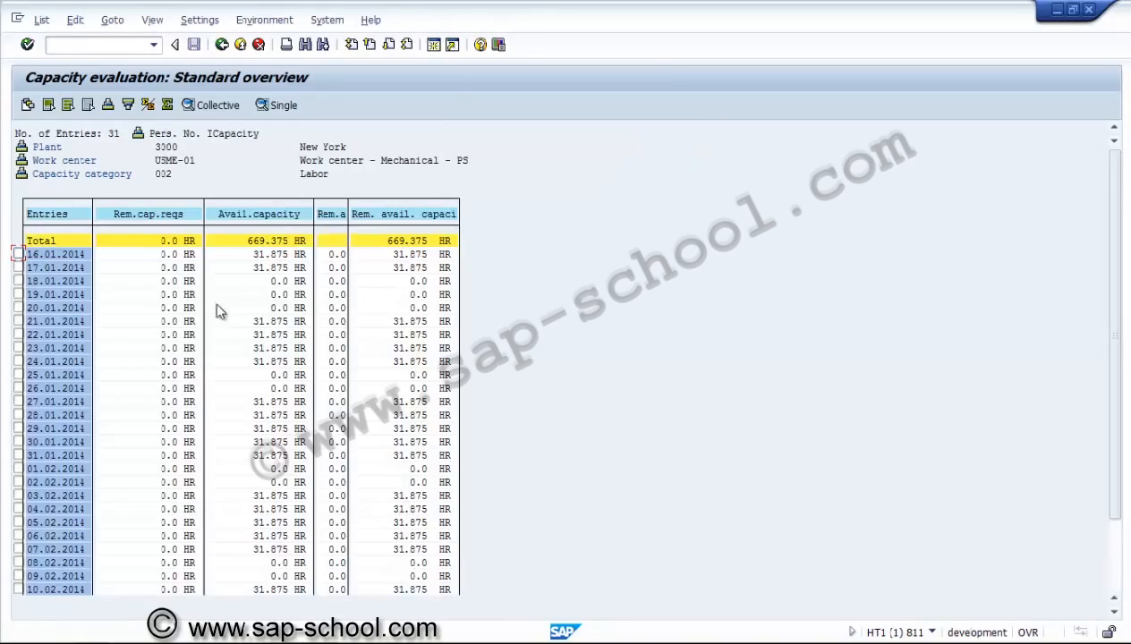
pyautogui.click(261, 256)
pyautogui.scroll(-2, 265, 266)
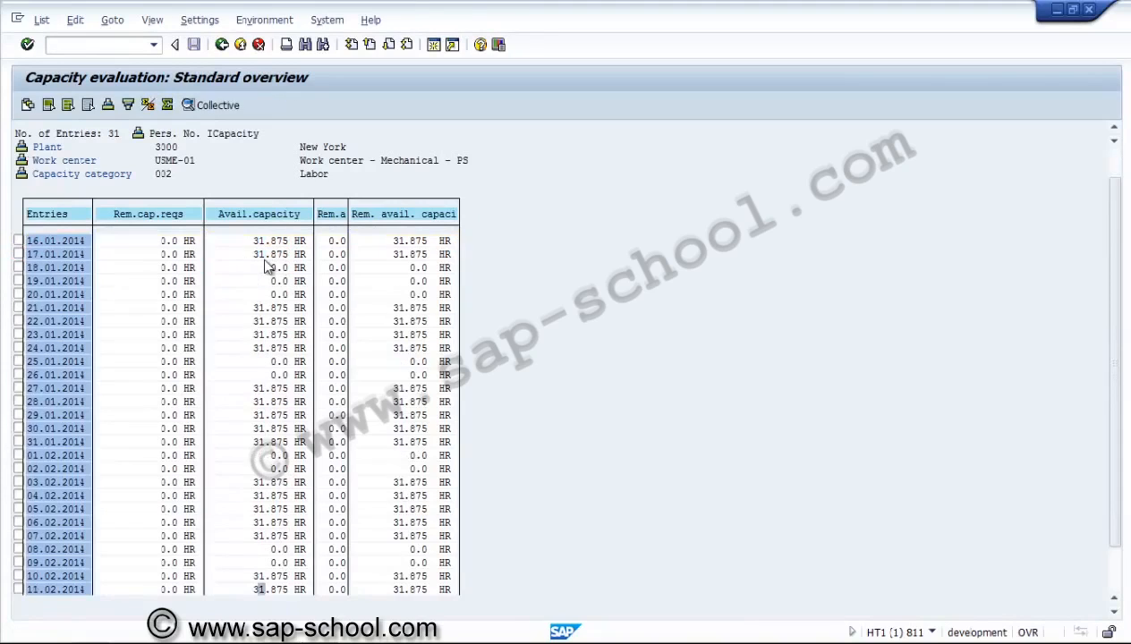
pyautogui.scroll(-1, 265, 265)
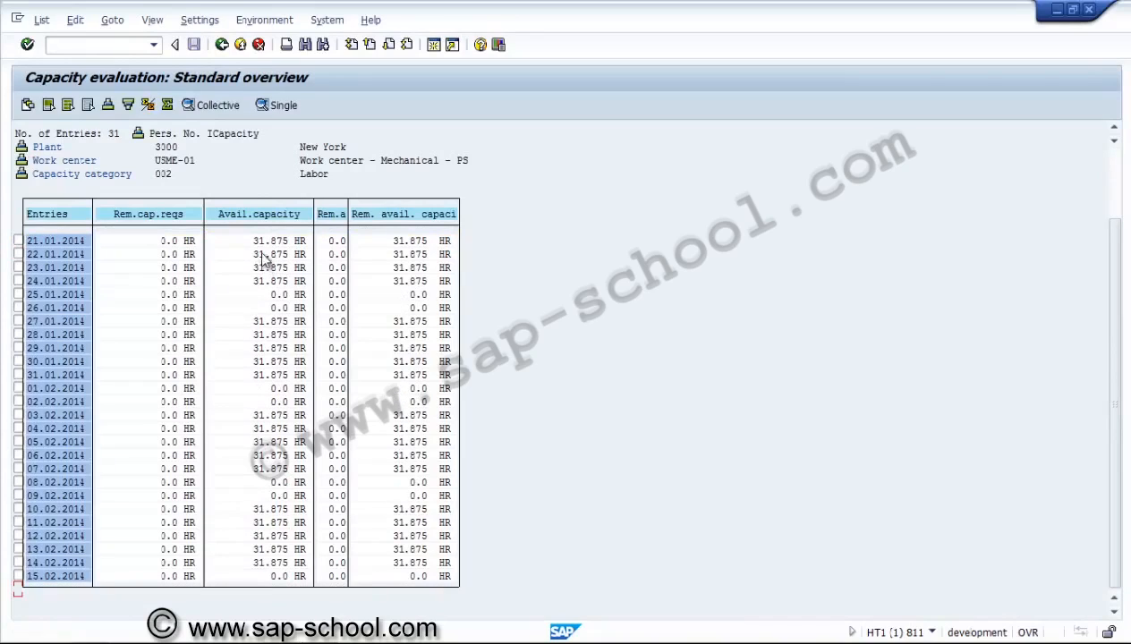
# Exit the evaluation and select CM52 Order View in the menu tree
pyautogui.click(222, 45)
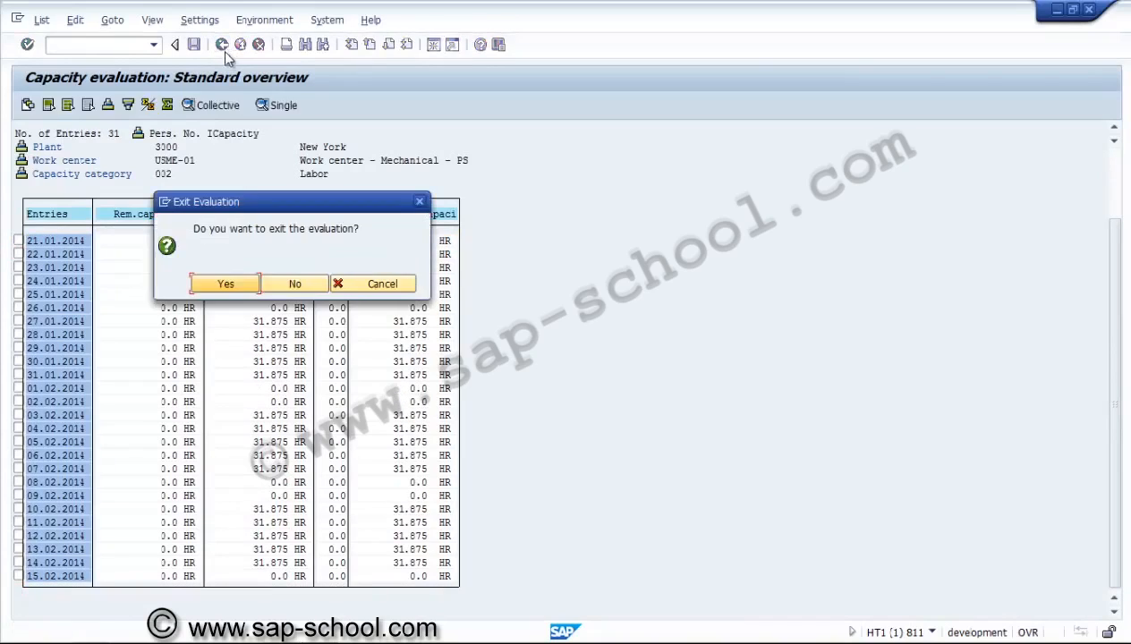
pyautogui.click(226, 283)
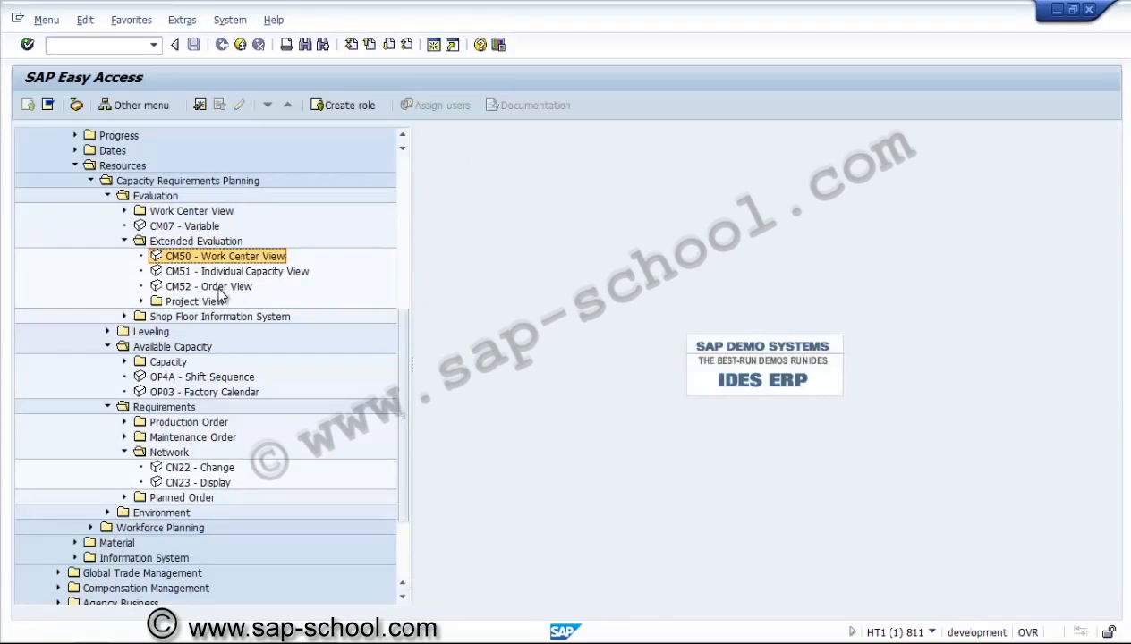
pyautogui.click(212, 287)
# Run CM52 Order View with the default profile; no work centers or orders are found
pyautogui.doubleClick(214, 289)
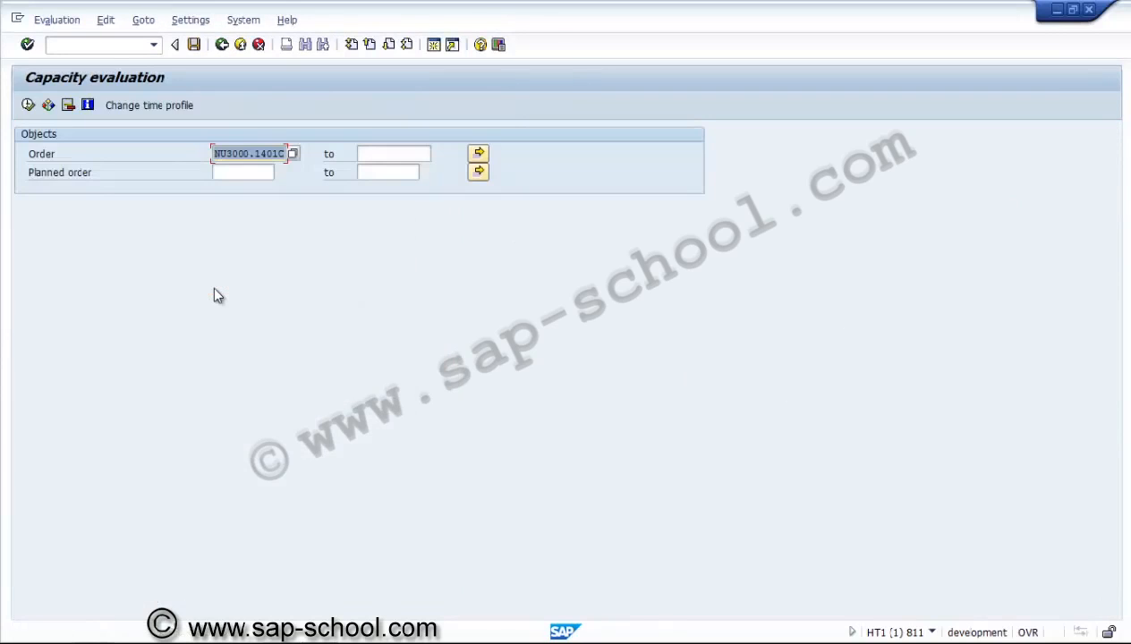
pyautogui.click(233, 153)
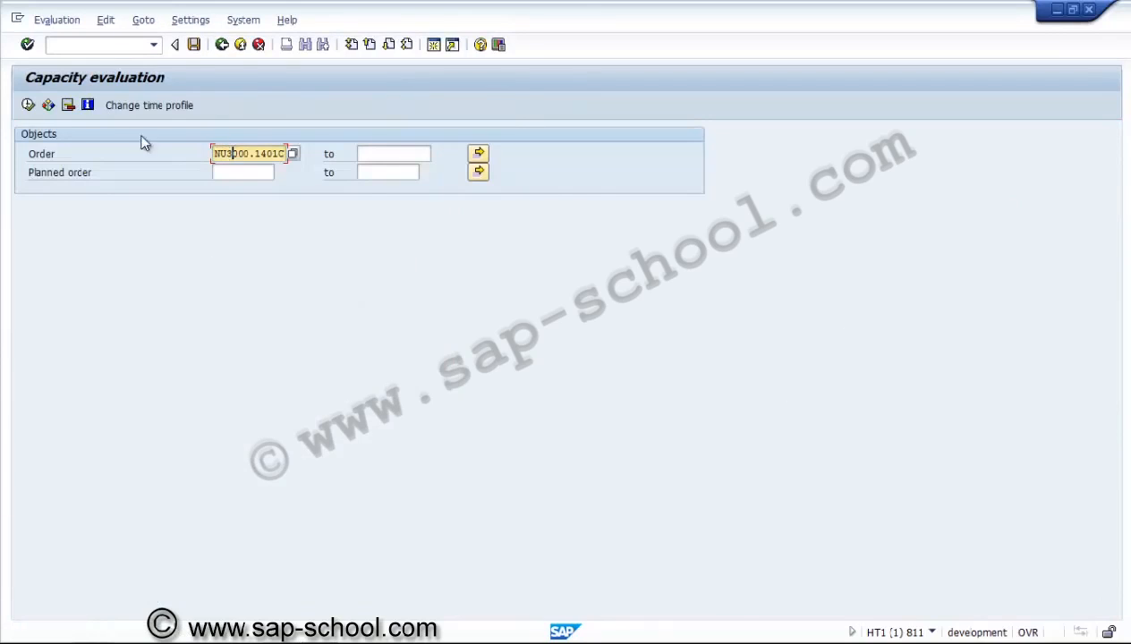
pyautogui.click(29, 106)
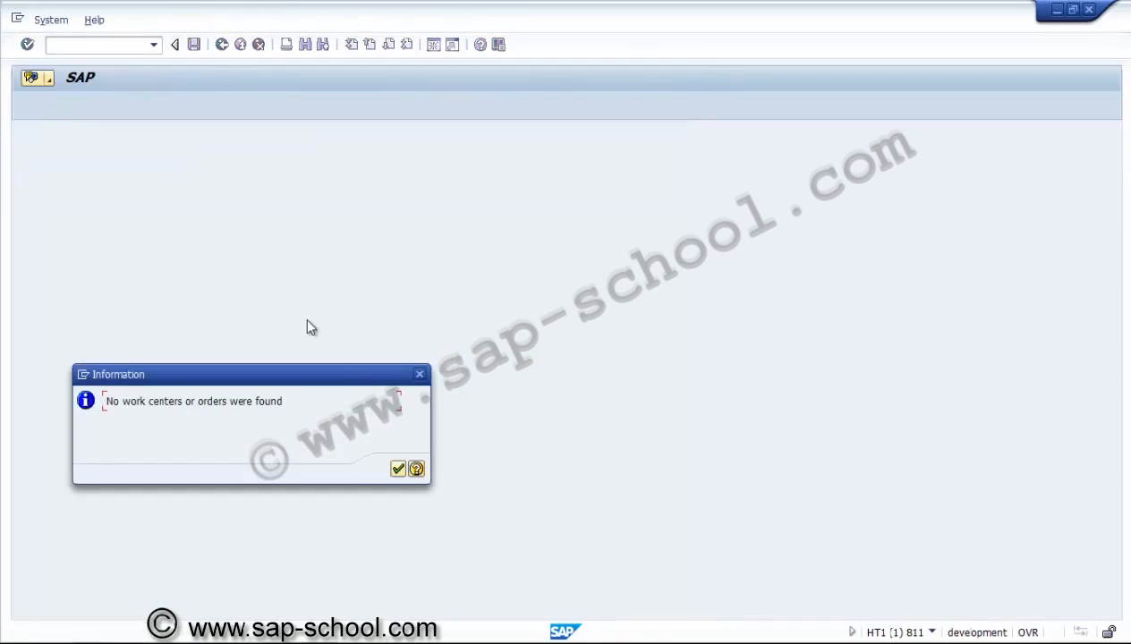
pyautogui.click(398, 470)
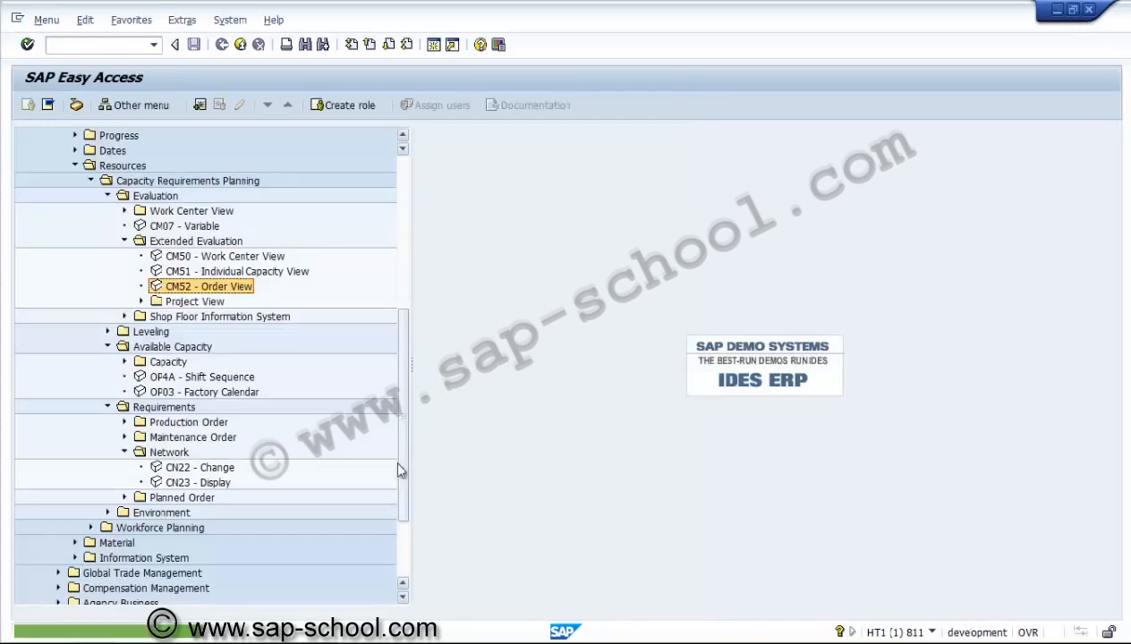
# Rerun CM52 with Long-term (1 year) profile SAP___Z003; still no objects selected
pyautogui.doubleClick(248, 295)
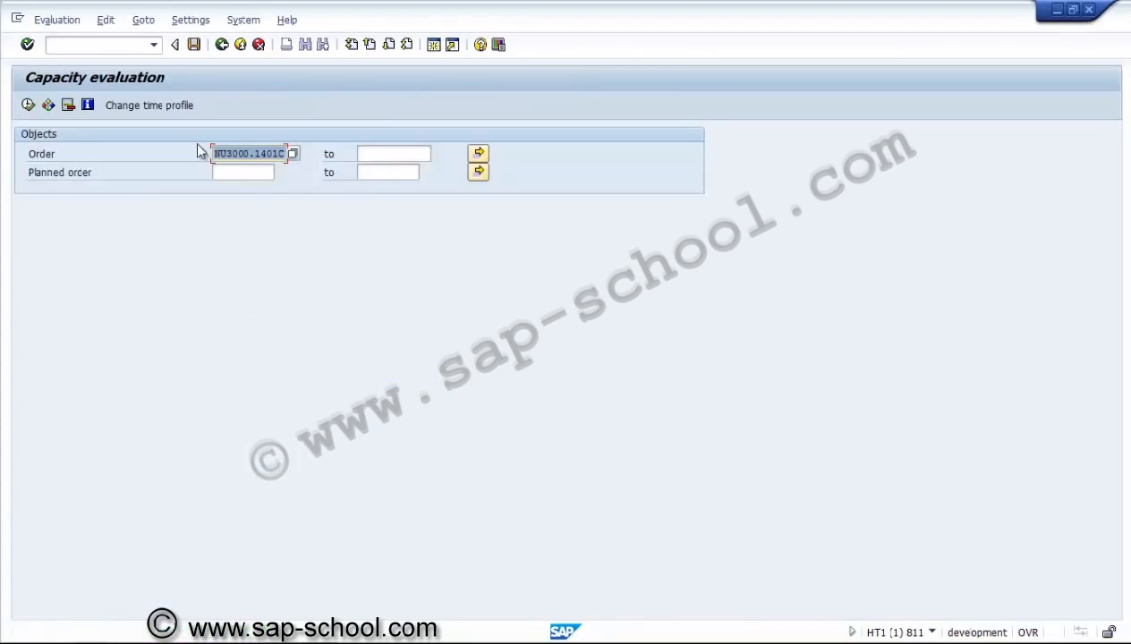
pyautogui.click(179, 105)
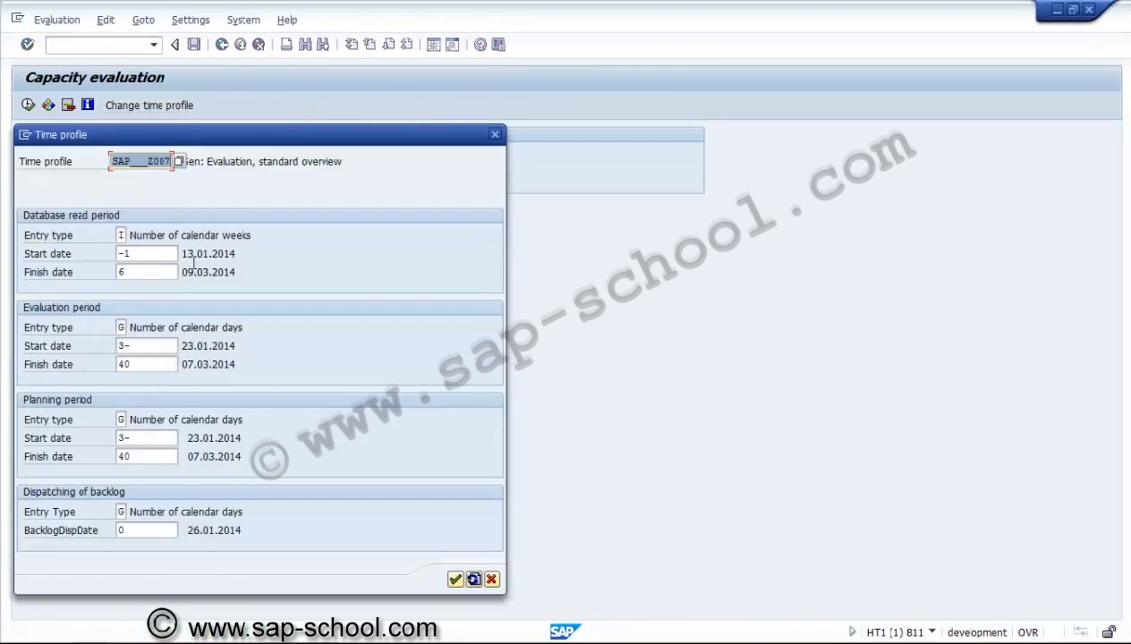
pyautogui.click(177, 161)
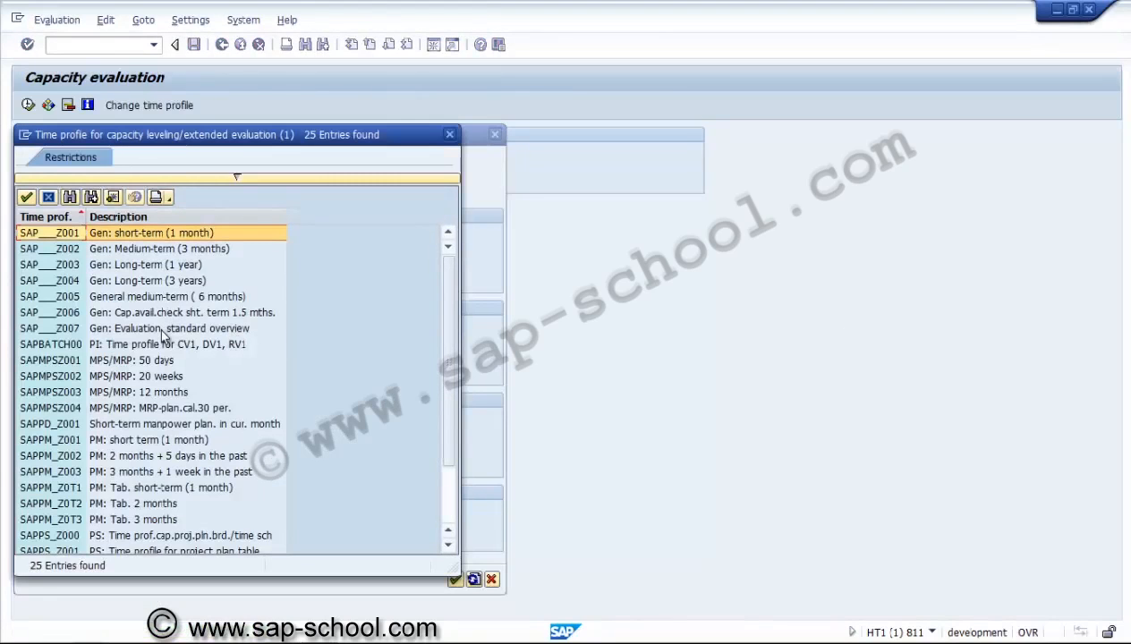
pyautogui.doubleClick(141, 266)
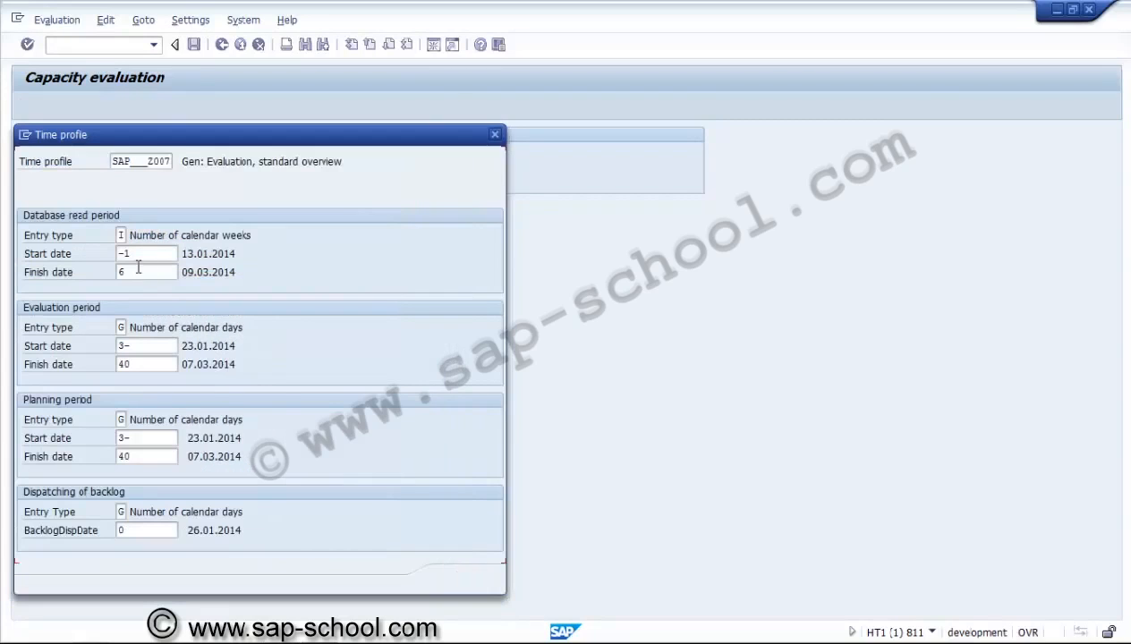
pyautogui.click(456, 578)
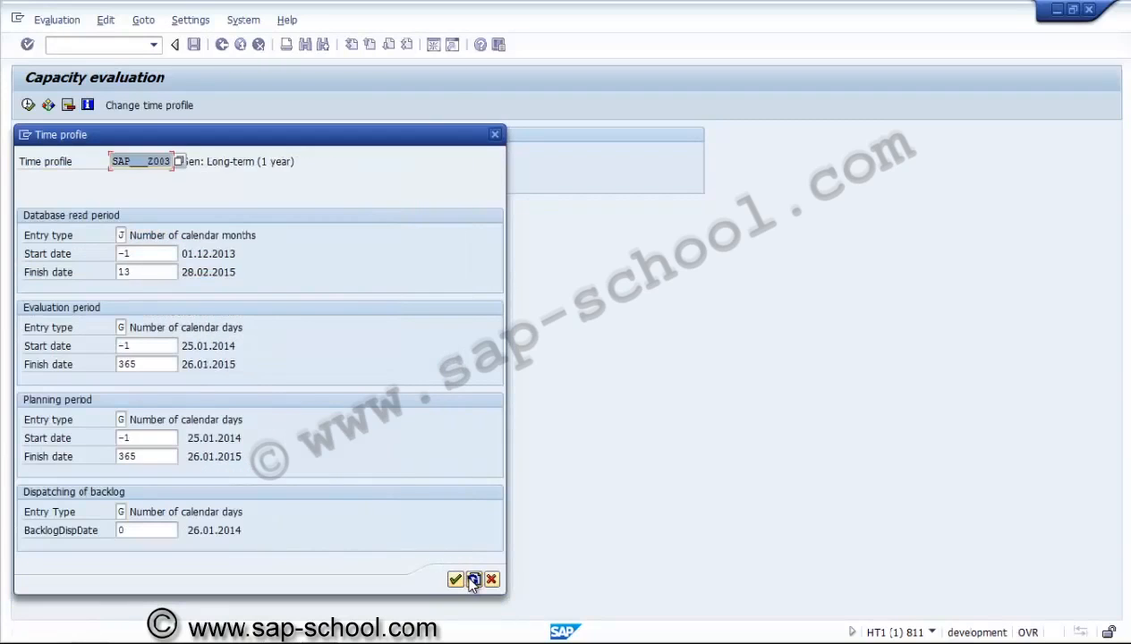
pyautogui.click(456, 579)
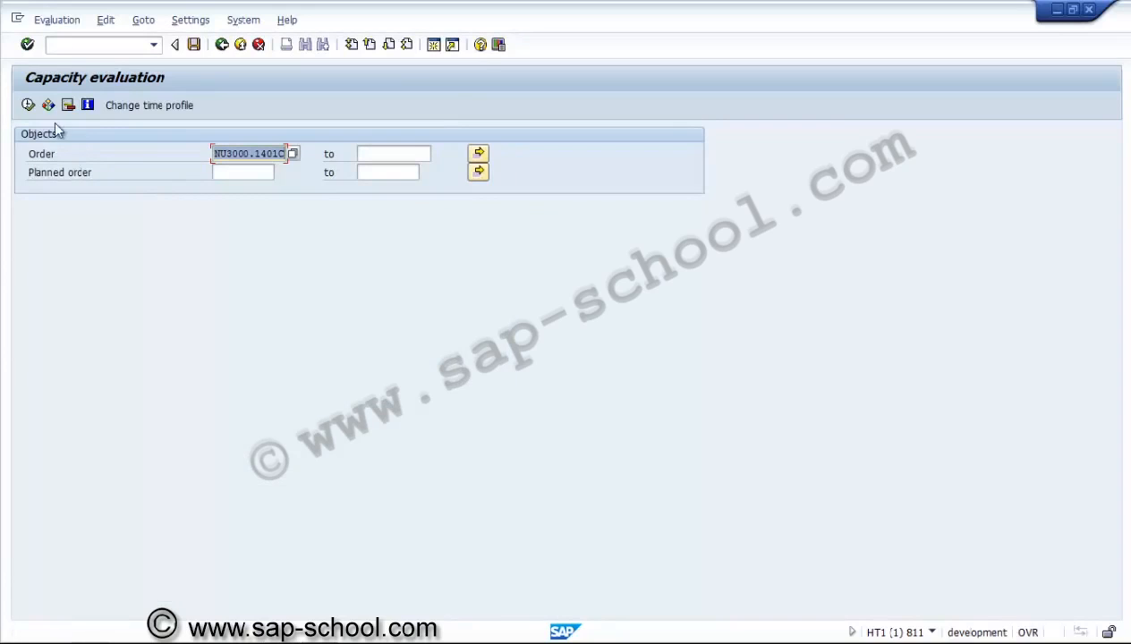
pyautogui.click(33, 103)
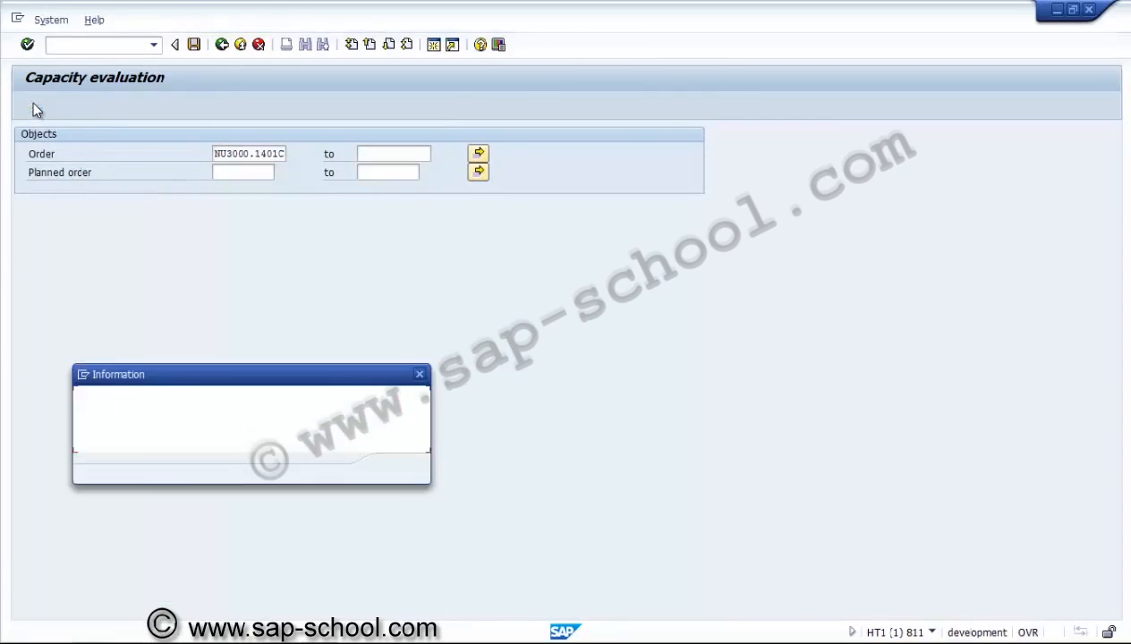
pyautogui.click(398, 469)
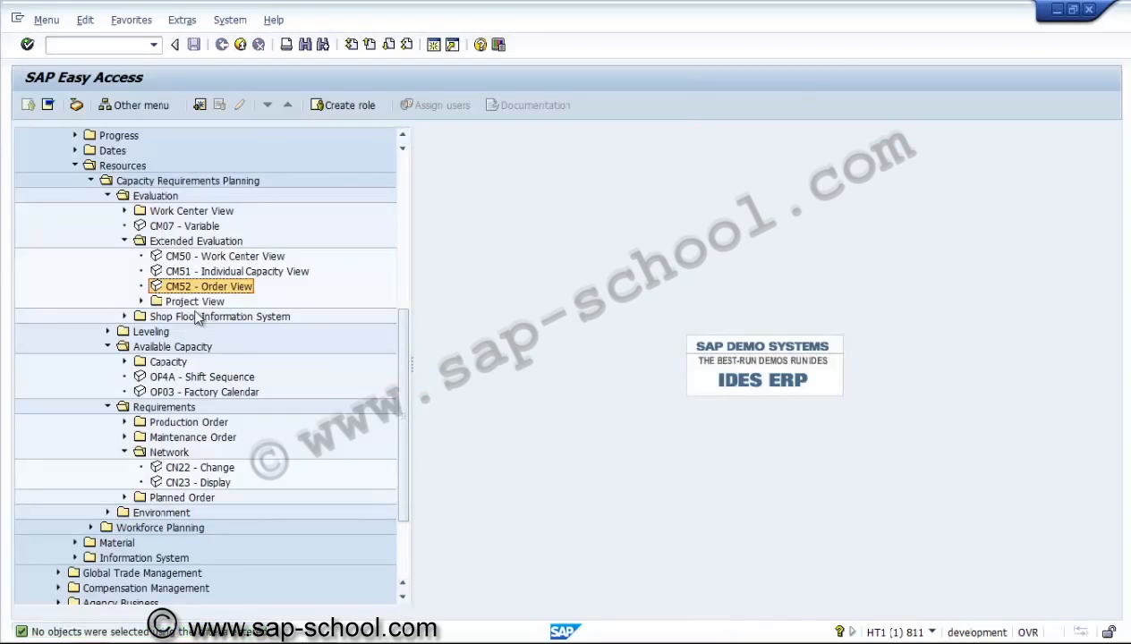
# Expand Project View and open CM55 Work Center/Version evaluation
pyautogui.click(140, 302)
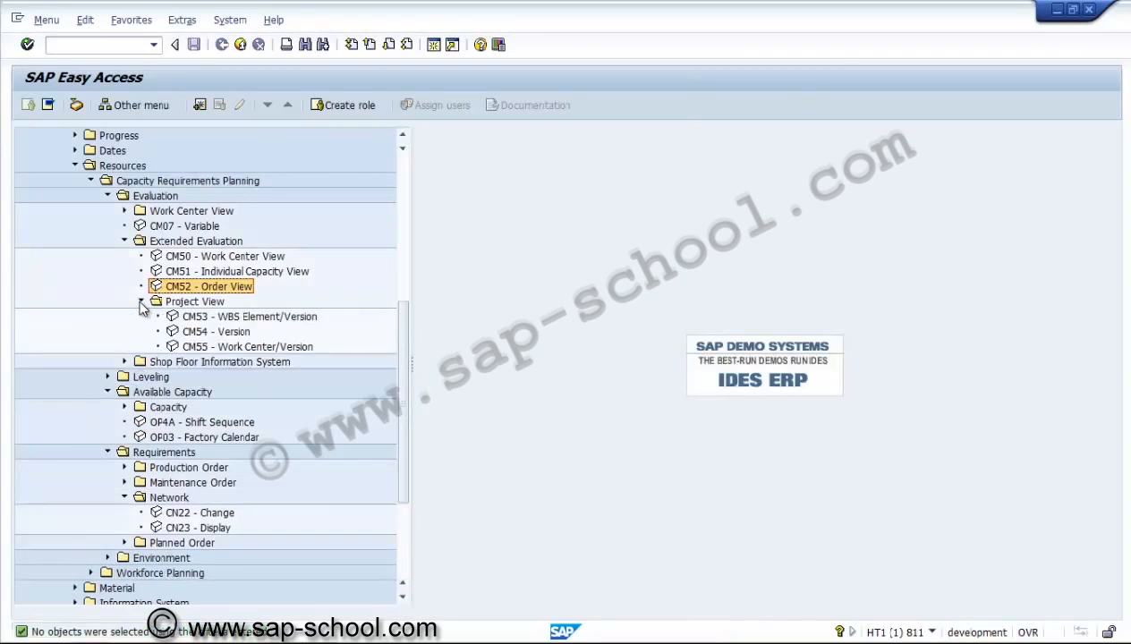
pyautogui.click(126, 362)
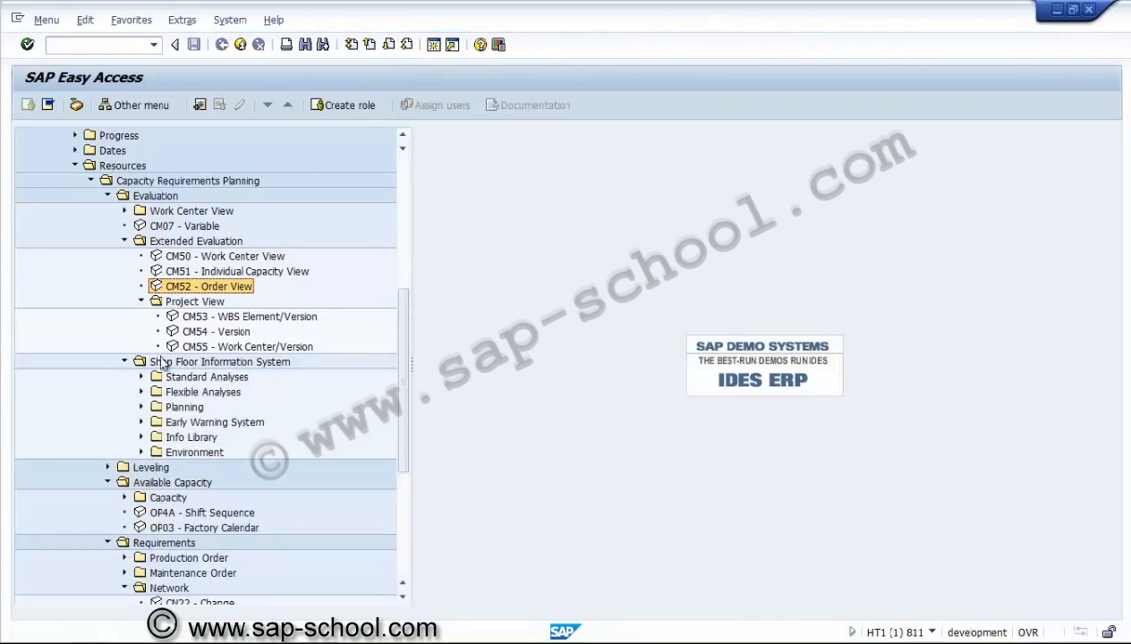
pyautogui.click(125, 361)
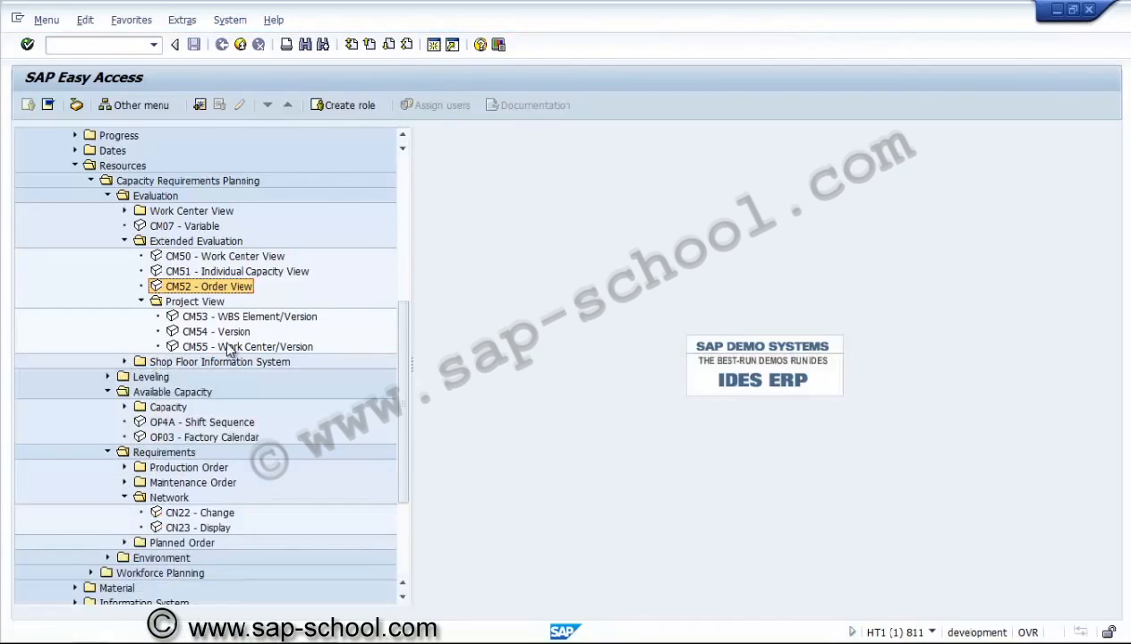
pyautogui.doubleClick(228, 349)
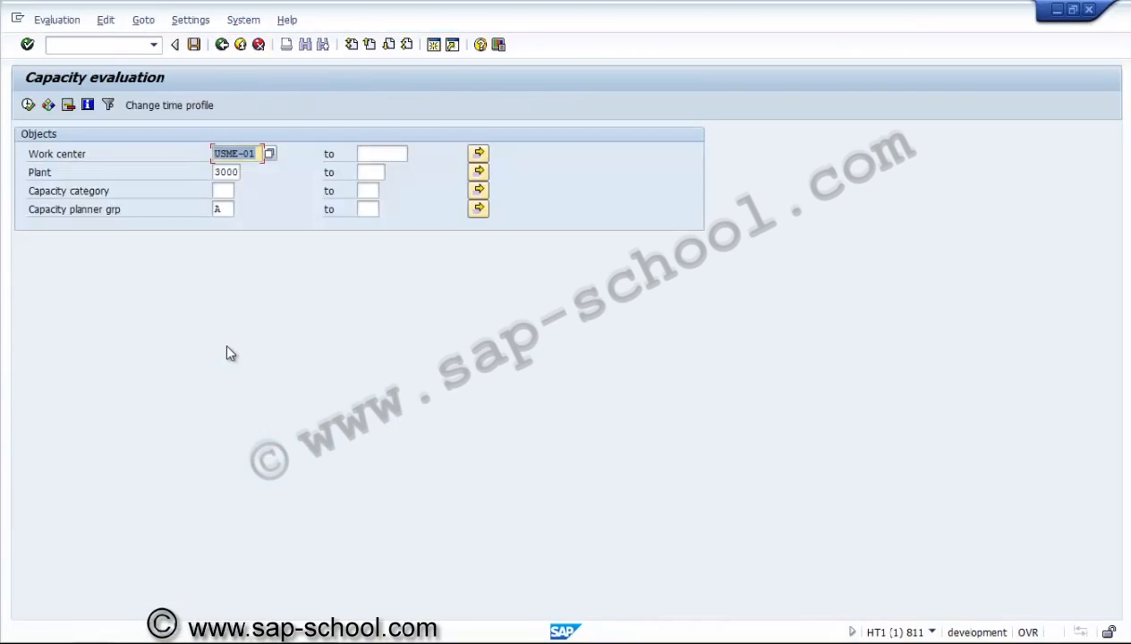
# Execute CM55 for USME-01, review monthly capacity 04.2014–10.2014 (924.375 HR), then exit
pyautogui.click(27, 104)
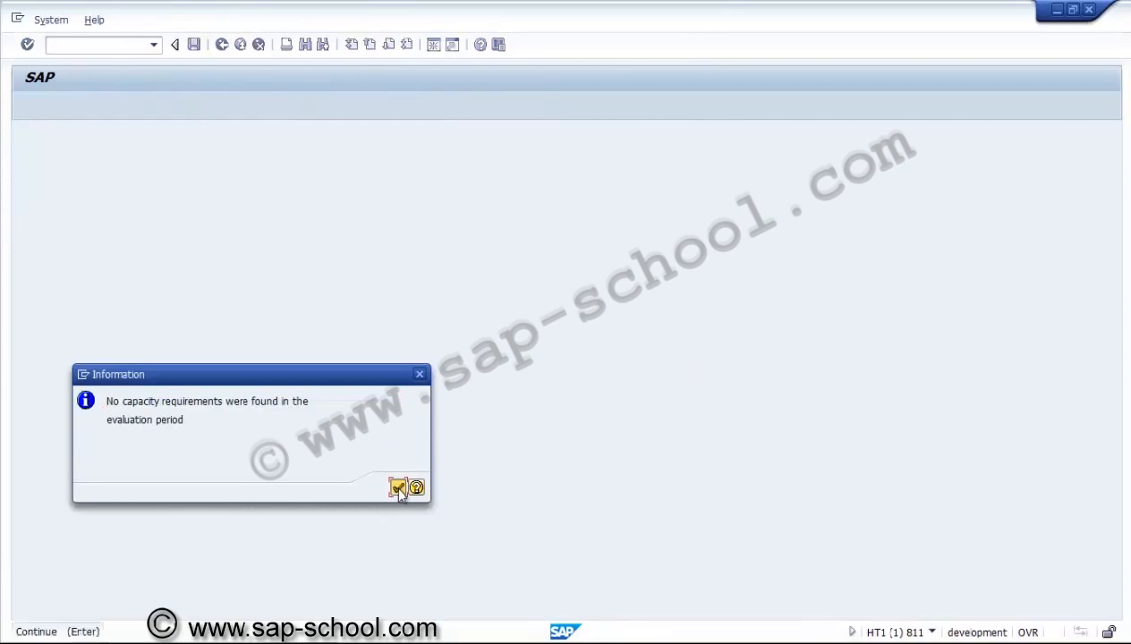
pyautogui.click(397, 487)
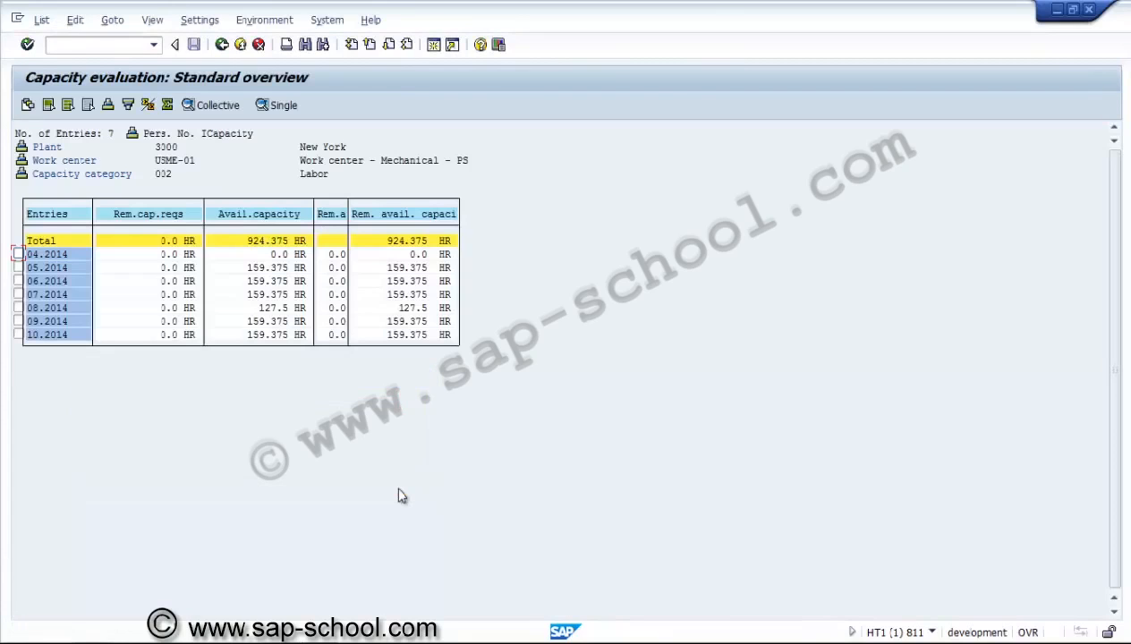
pyautogui.click(78, 254)
pyautogui.click(254, 281)
pyautogui.click(253, 295)
pyautogui.click(254, 308)
pyautogui.click(250, 336)
pyautogui.click(222, 46)
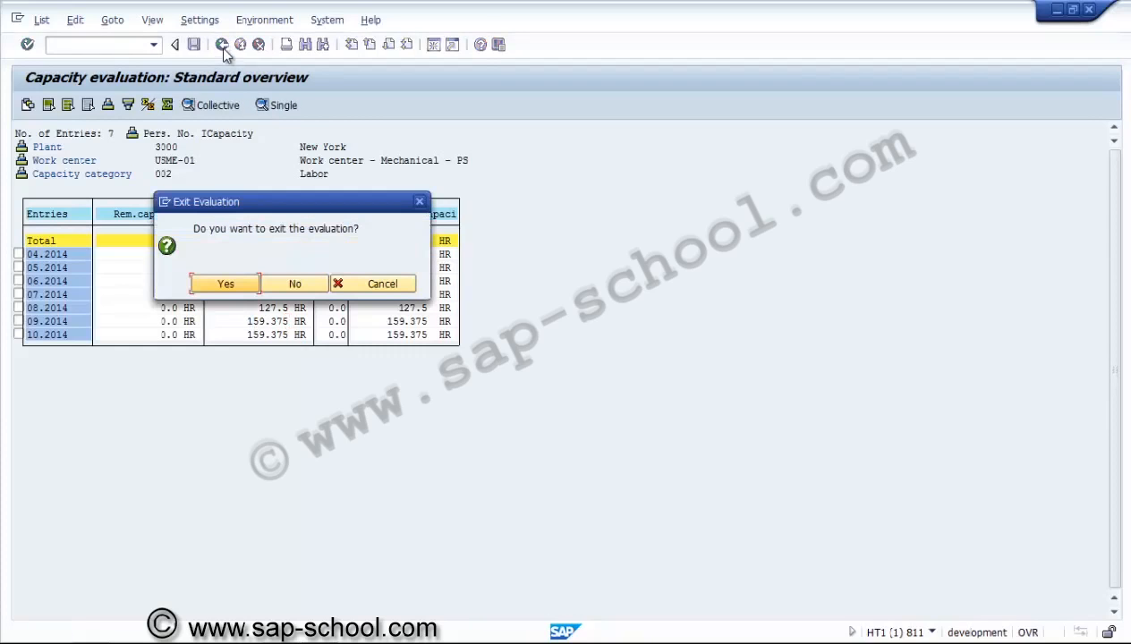
pyautogui.click(225, 285)
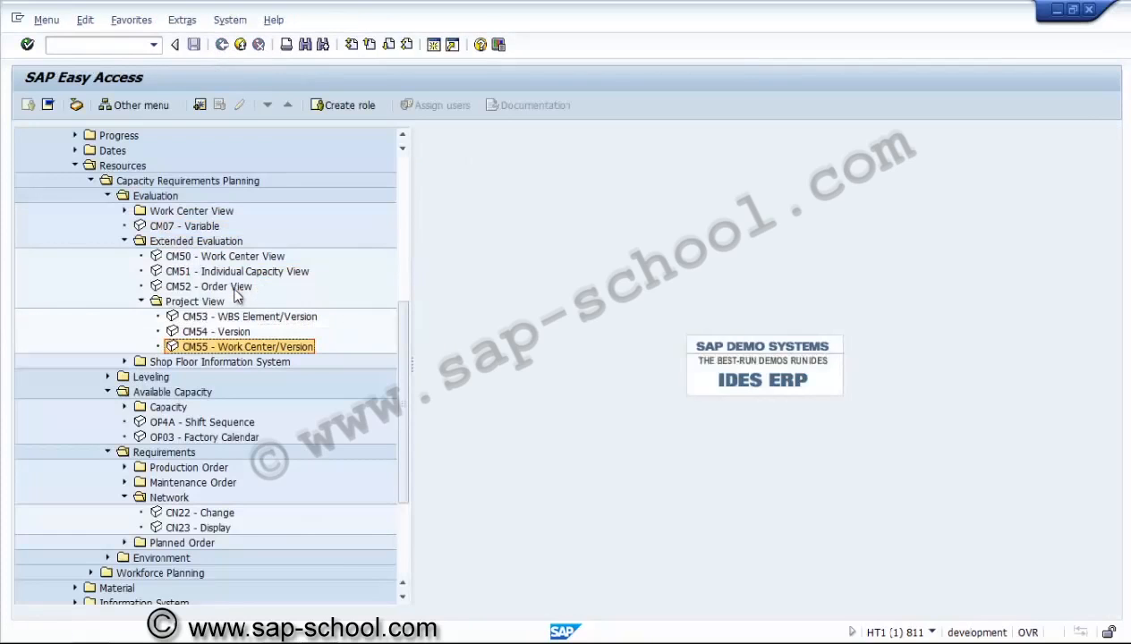